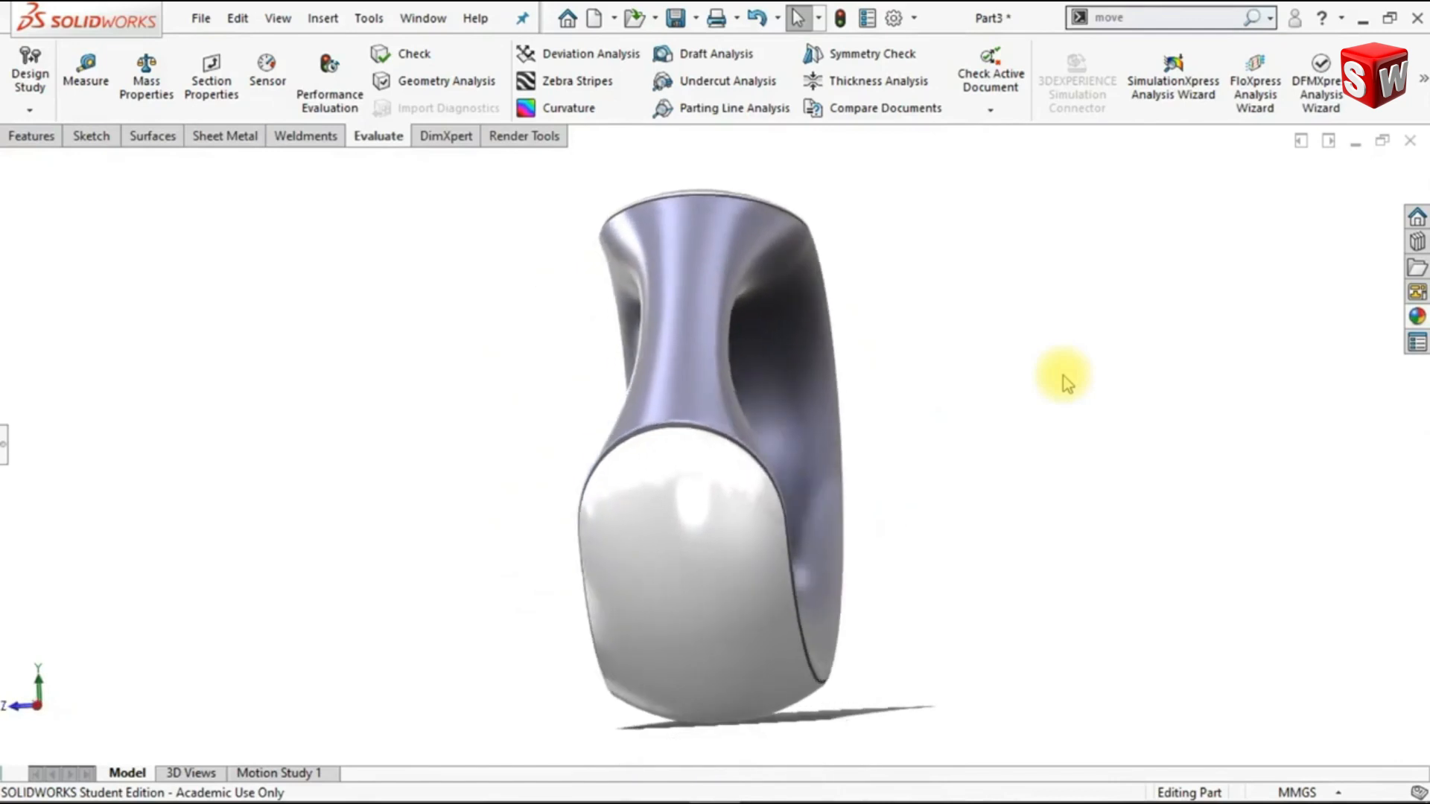
Examine the finished ring model from all sides
key(Left)
key(Left)
key(Left)
key(Left)
key(Left)
key(Left)
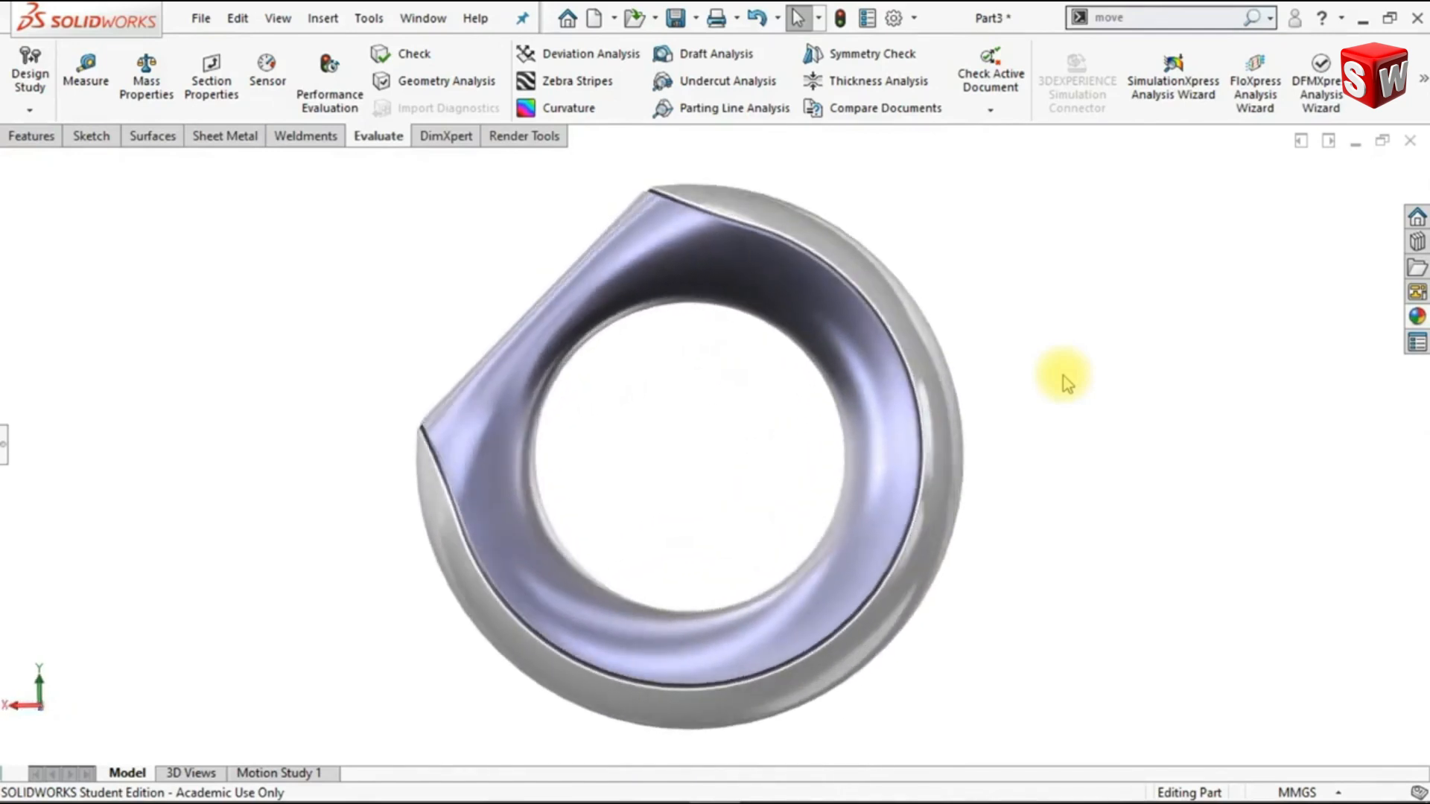
key(Left)
key(Left)
key(Left)
key(Left)
key(Left)
key(Left)
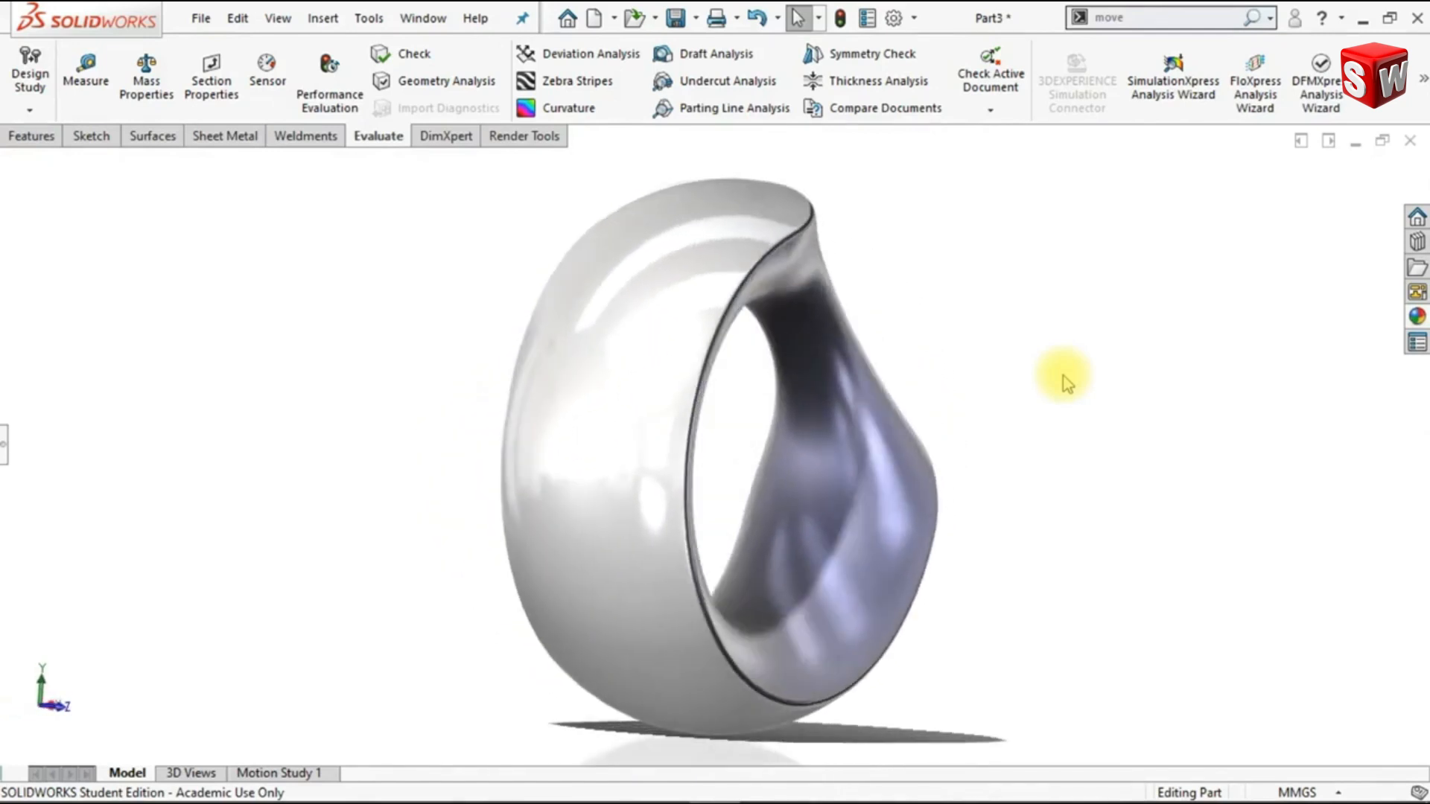
key(Left)
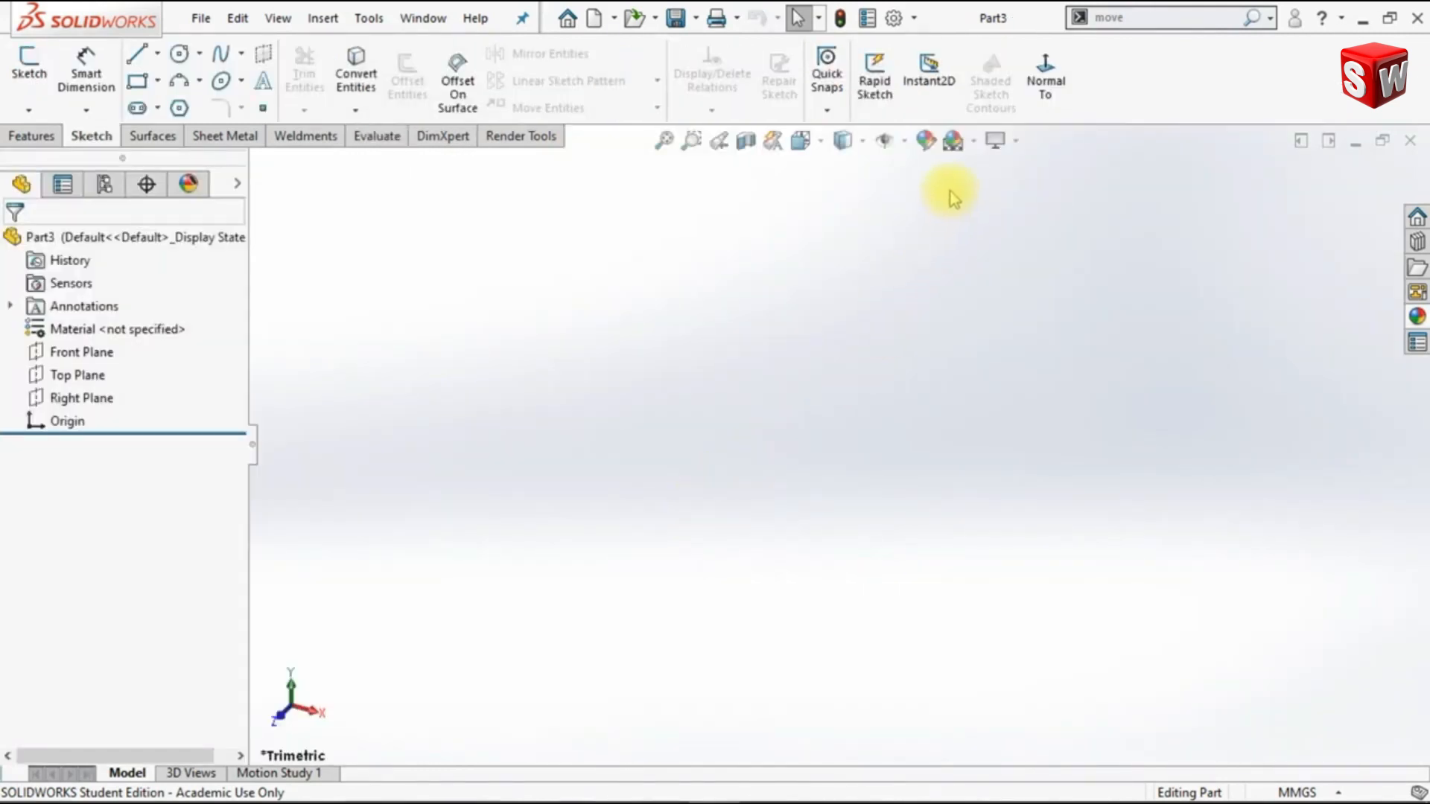
Switch the scene to a plain white background and start a sketch on the Front Plane
click(973, 147)
click(991, 189)
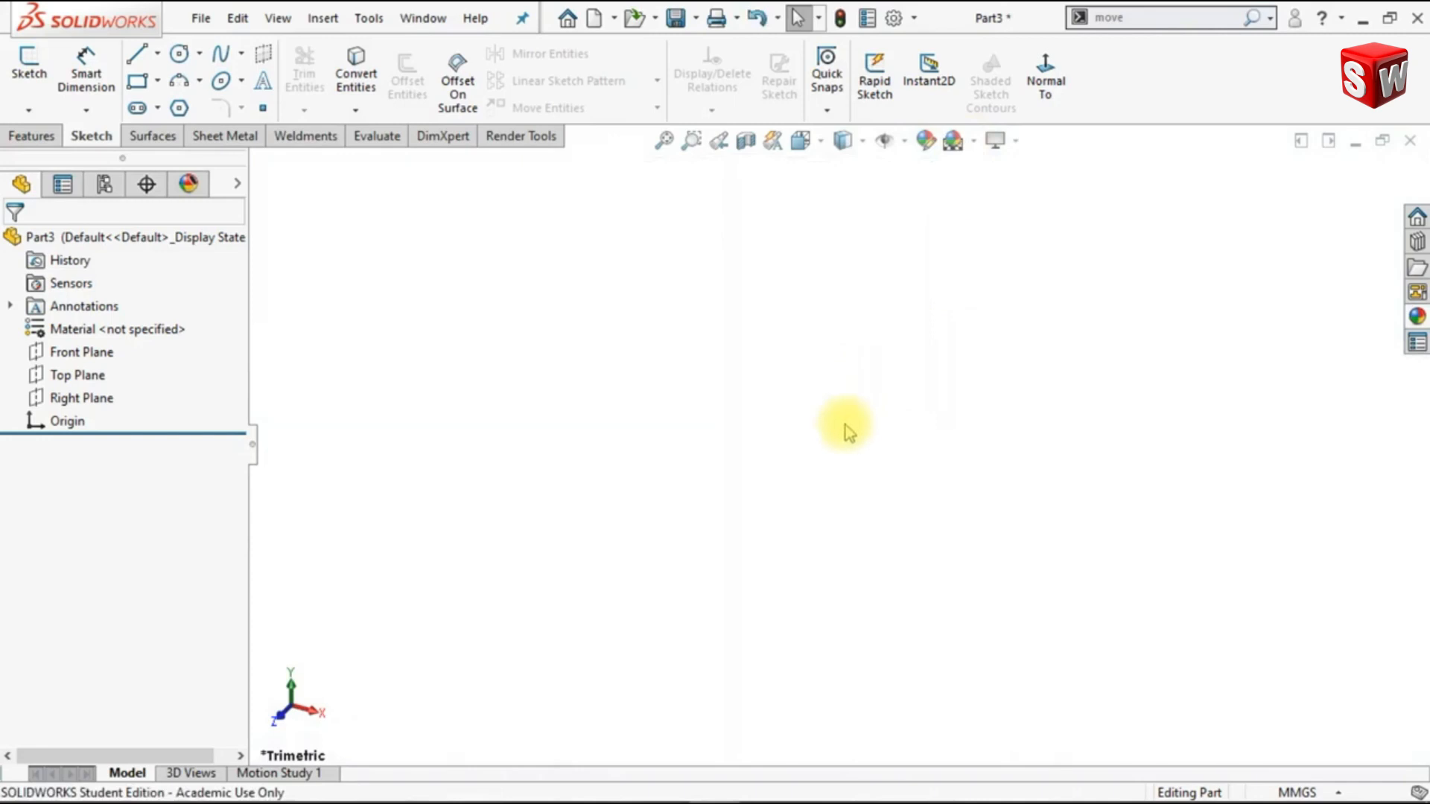
click(101, 357)
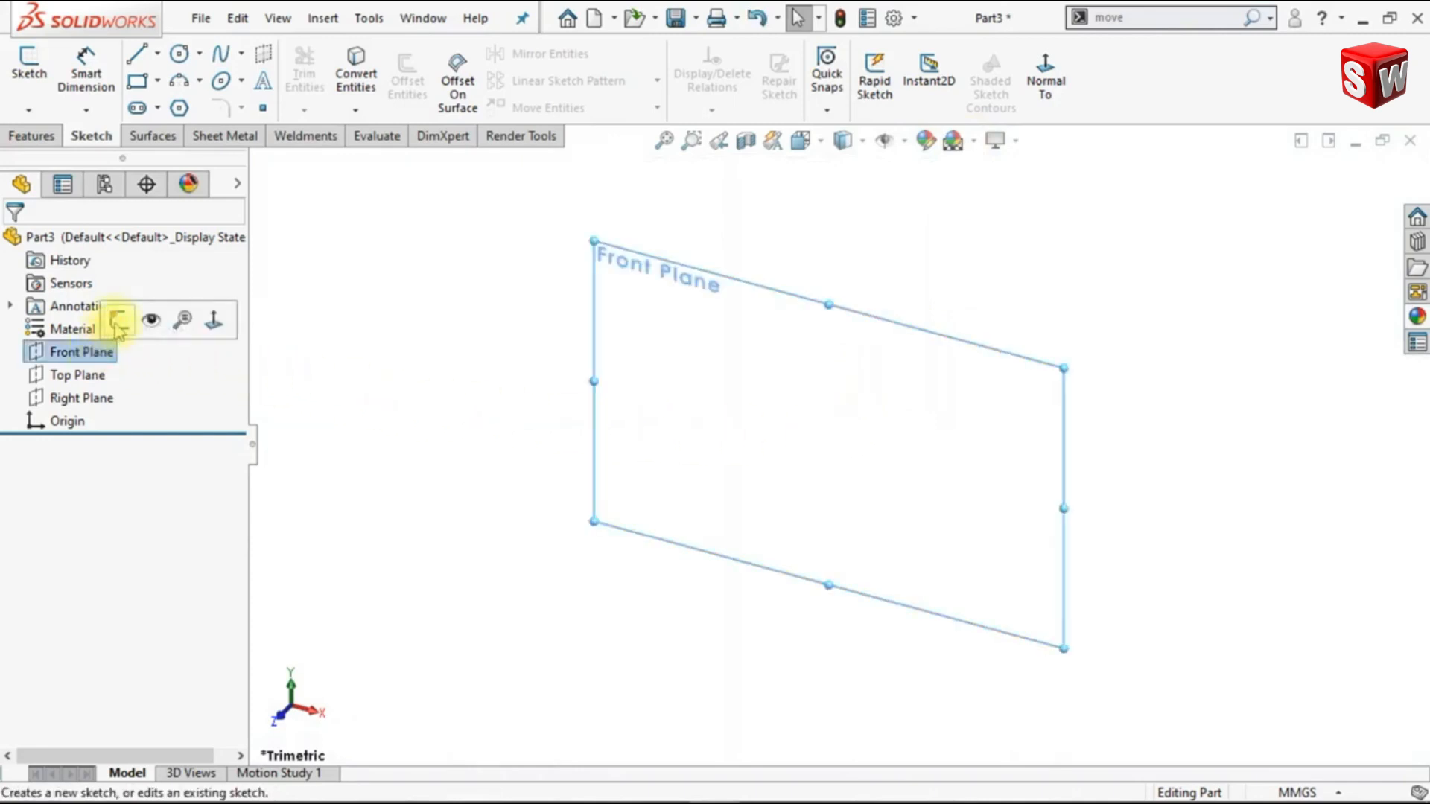
click(117, 324)
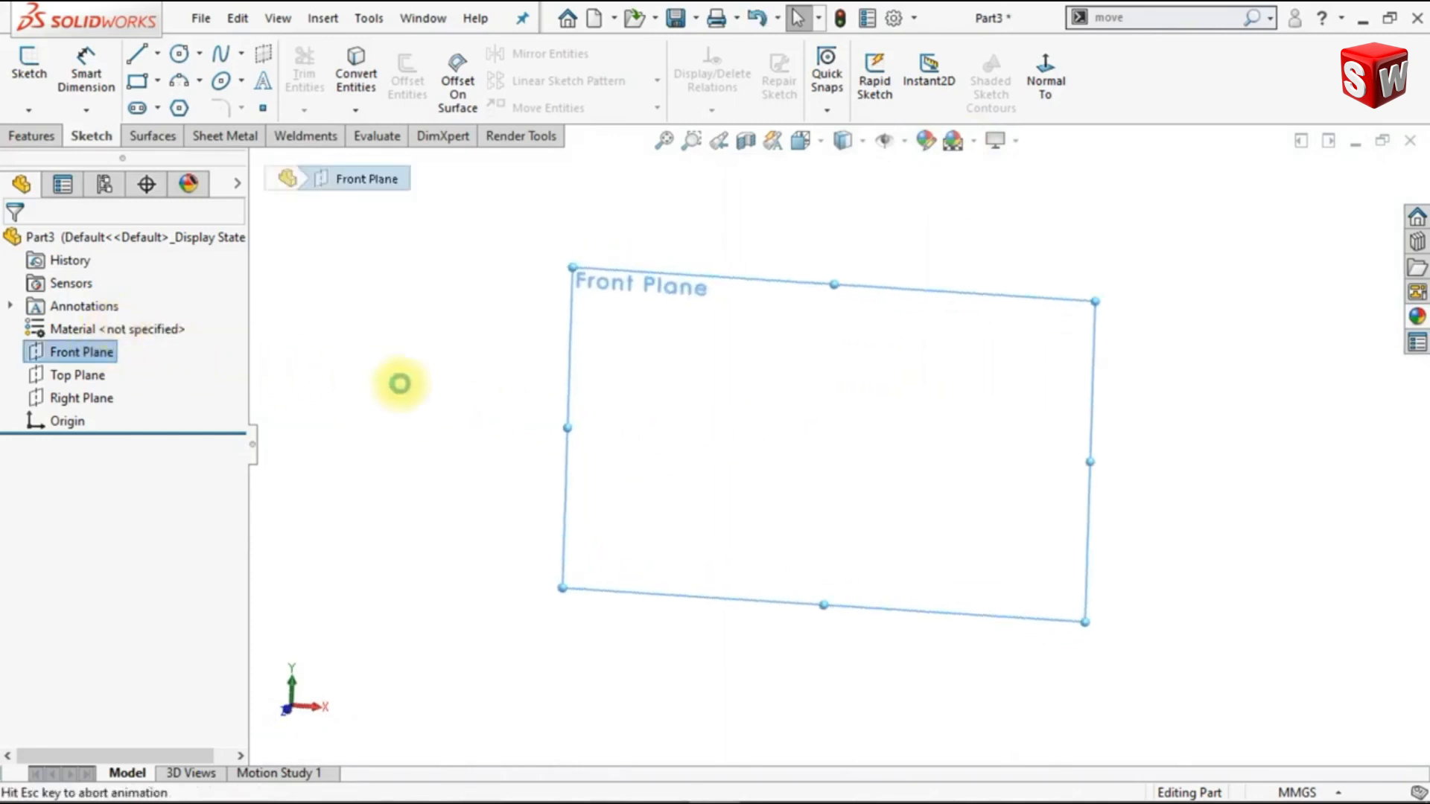
Sketch two concentric circles centred on the origin, the inner about 40 mm in radius and the outer about twice that
click(178, 53)
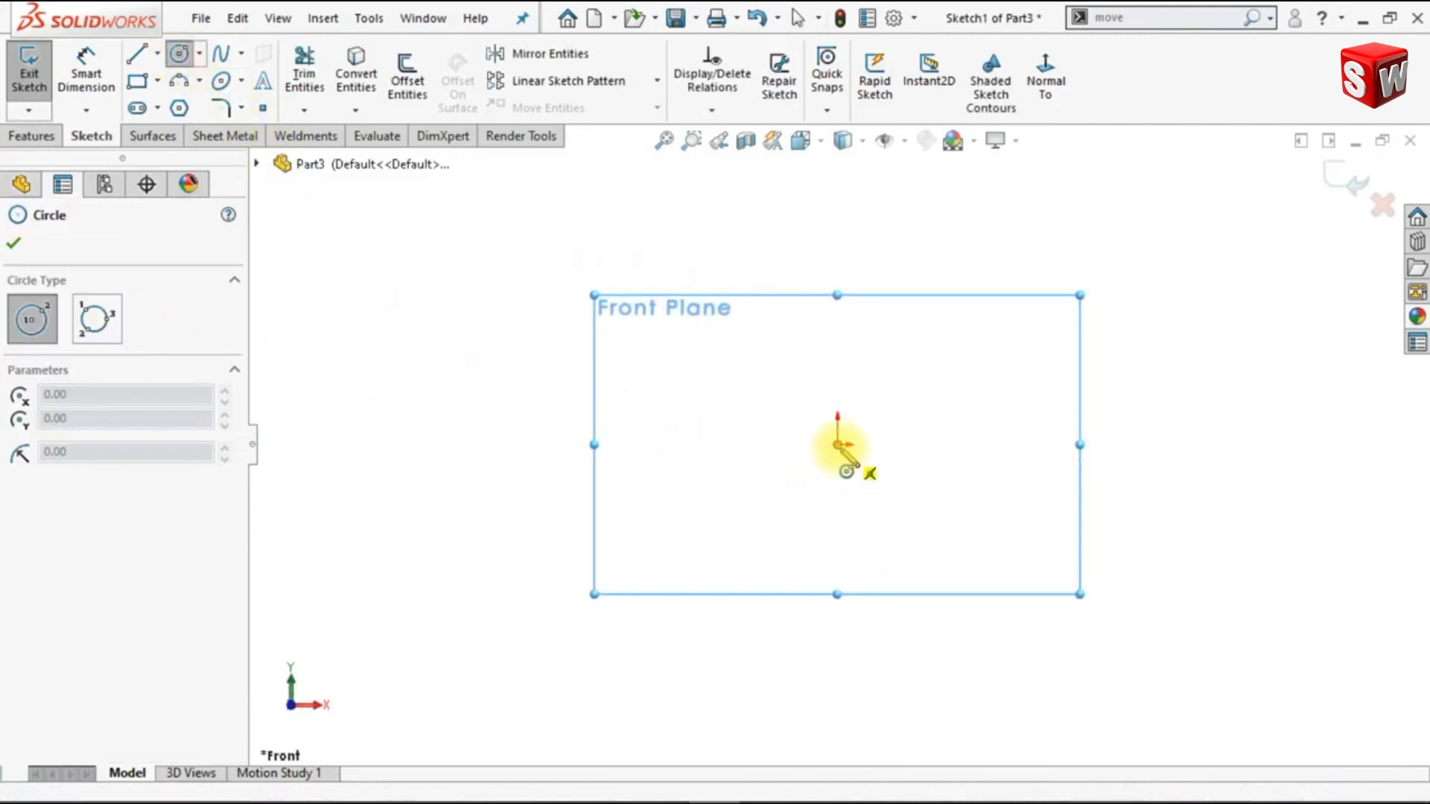
click(837, 445)
click(848, 341)
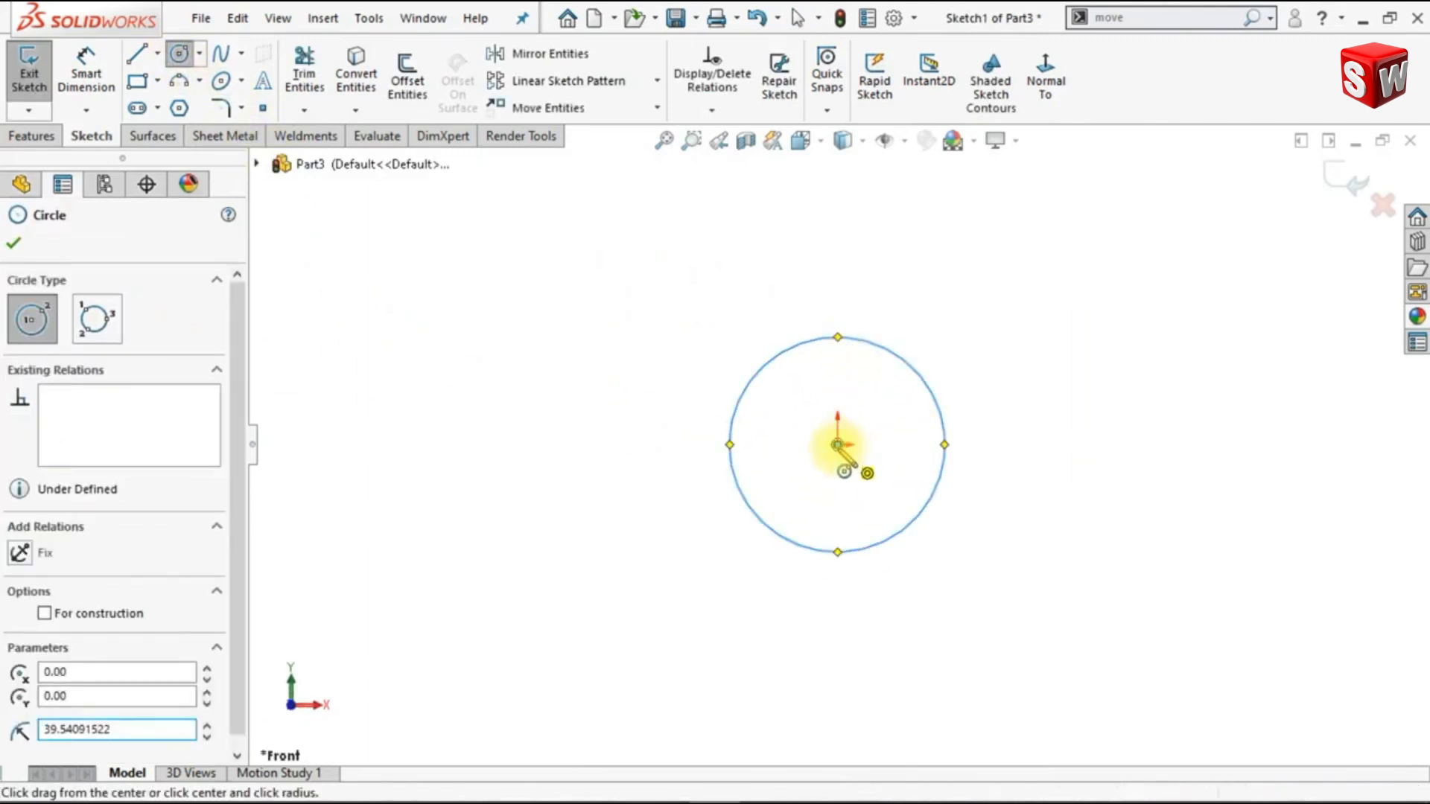
click(838, 444)
click(840, 233)
key(Escape)
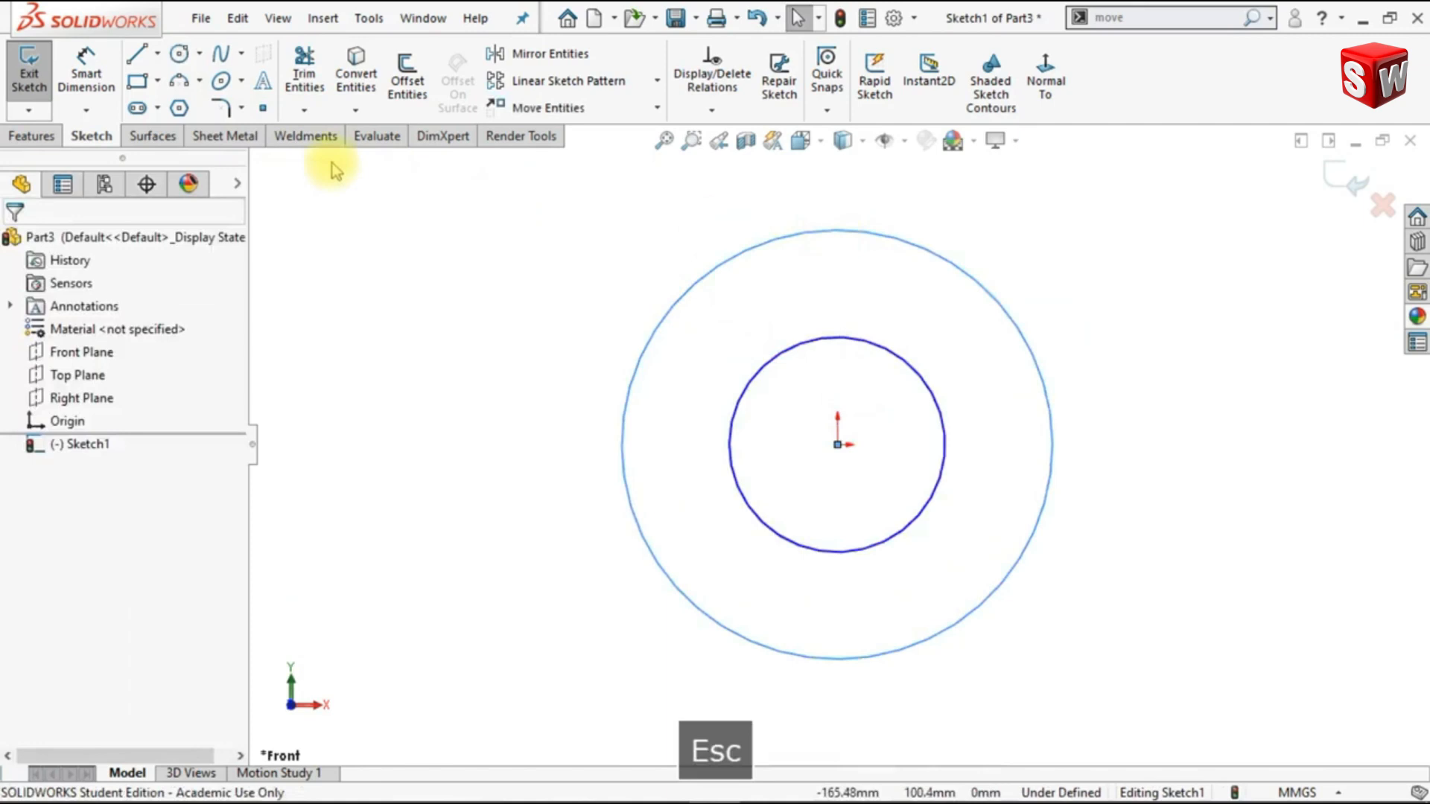
Draw a horizontal chord across the outer circle, just above the inner circle
key(l)
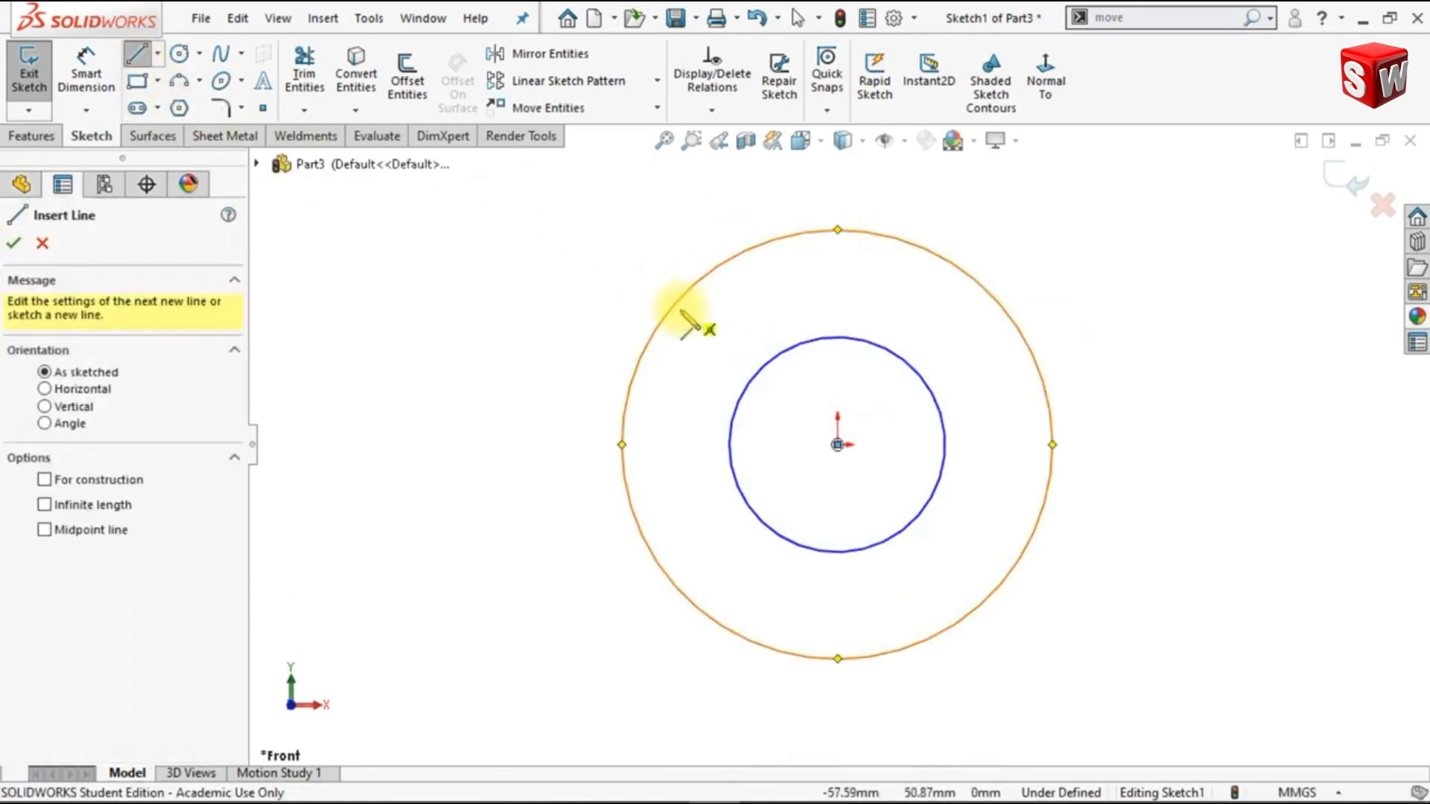
drag(663, 324, 1017, 325)
key(Escape)
Dimension the inner circle's diameter as 85 mm and the outer circle's diameter as 150 mm
click(87, 78)
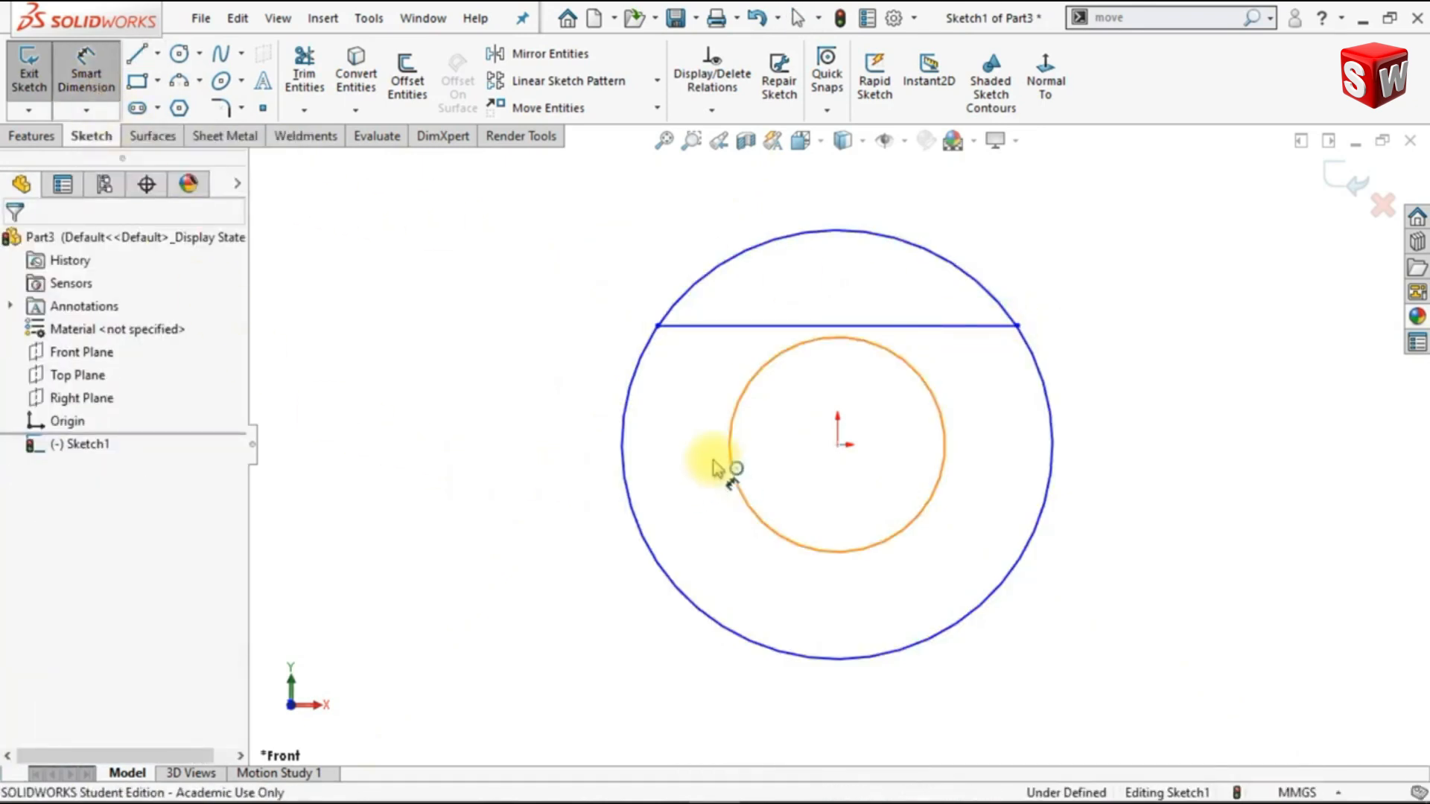
click(734, 470)
click(557, 451)
text(85)
key(Return)
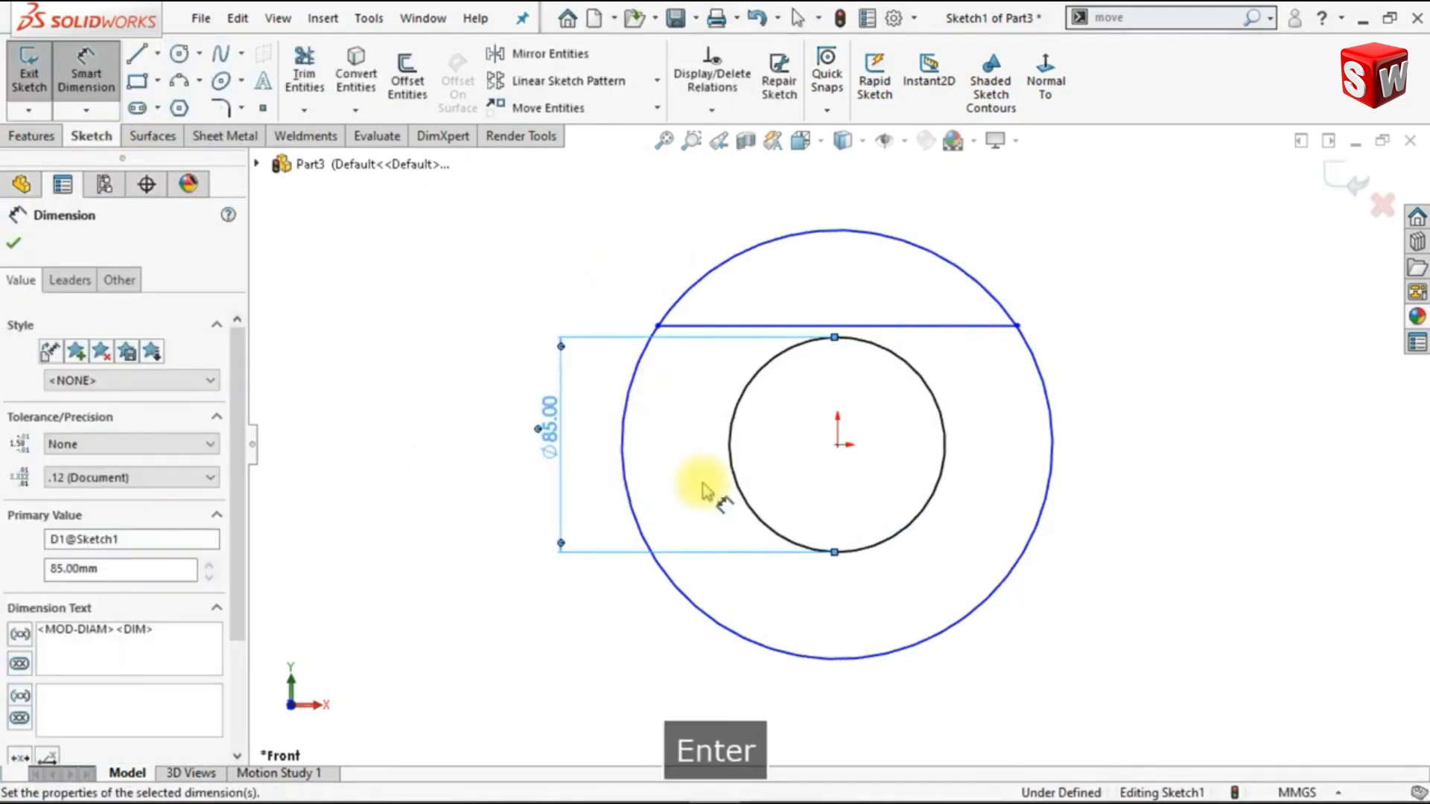
click(626, 486)
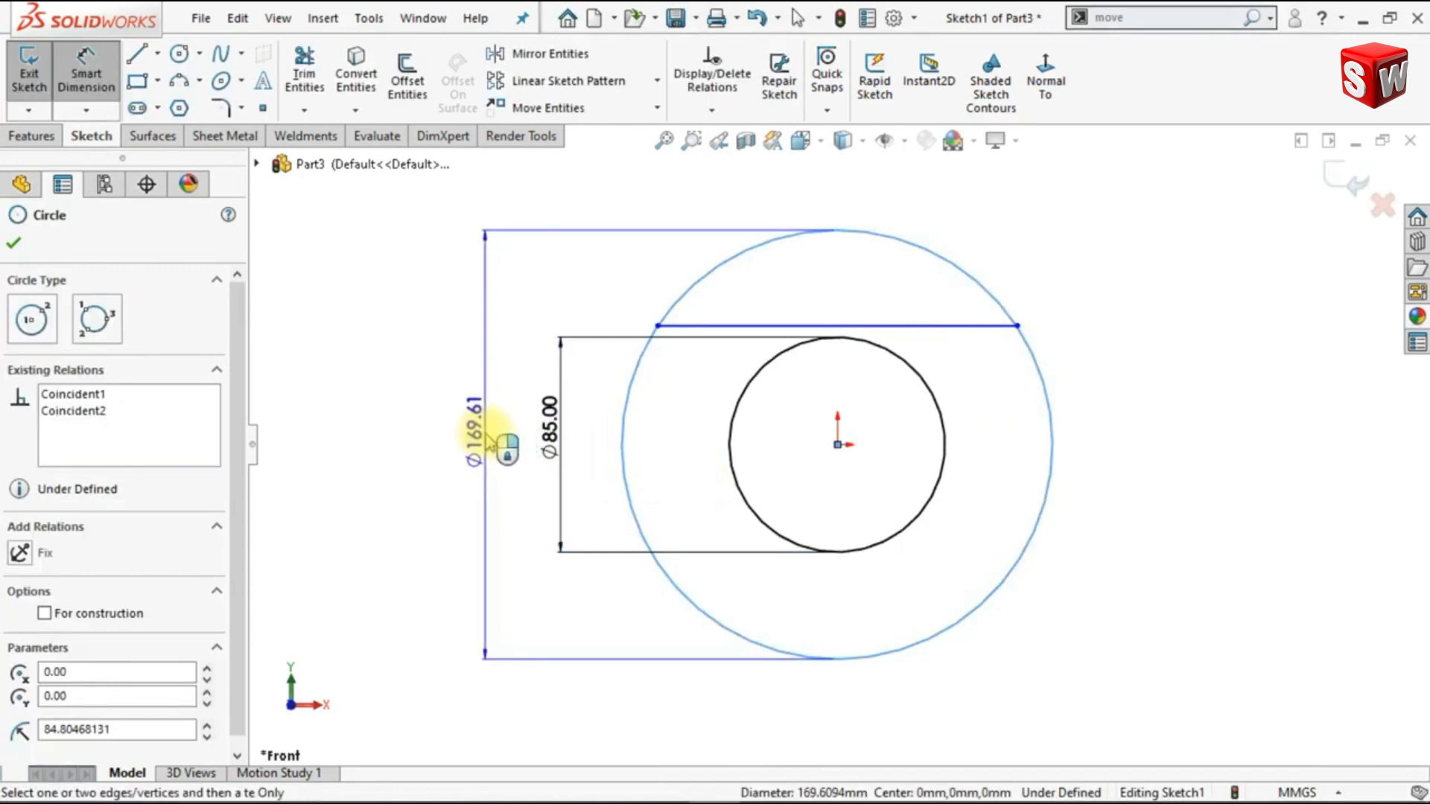
click(496, 443)
text(150)
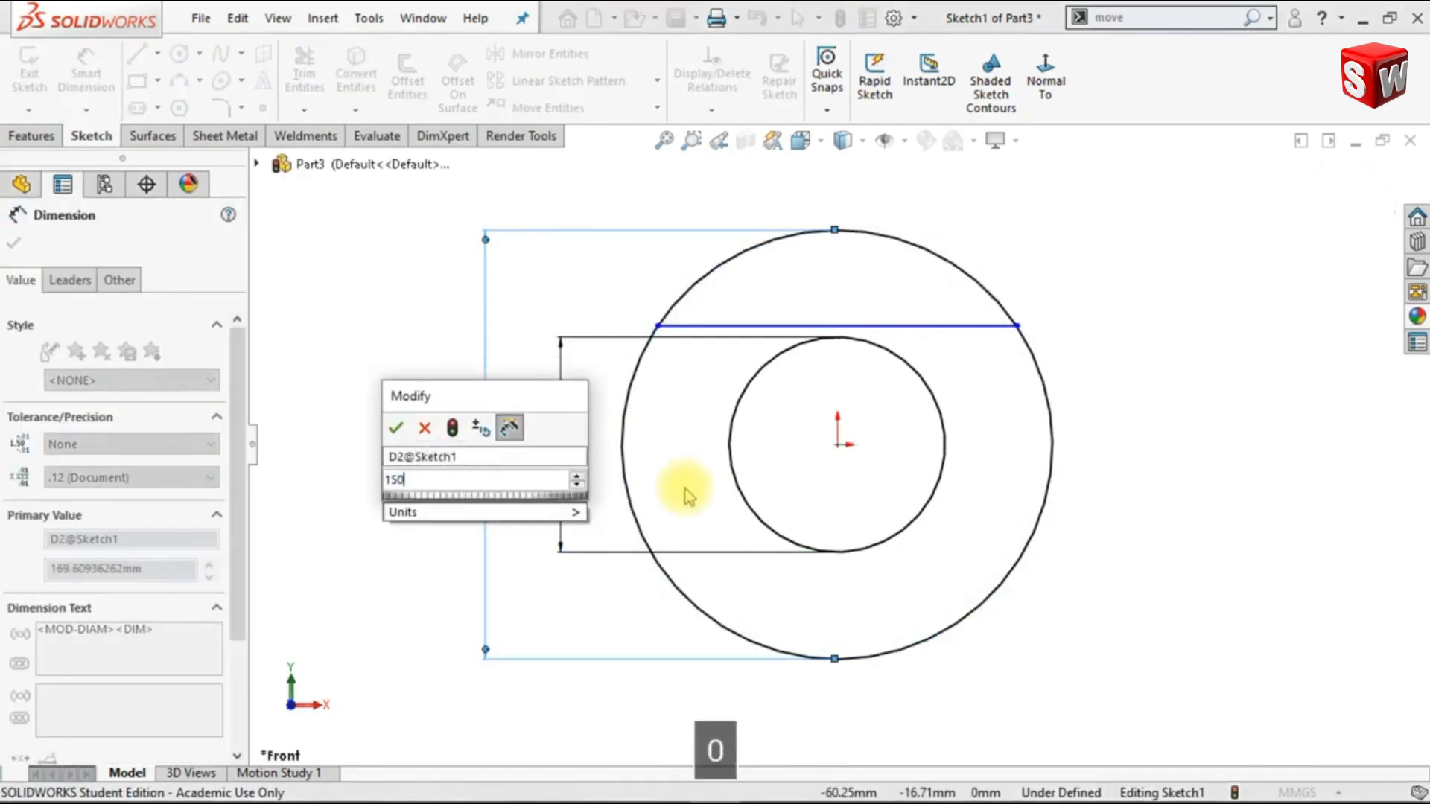
key(Return)
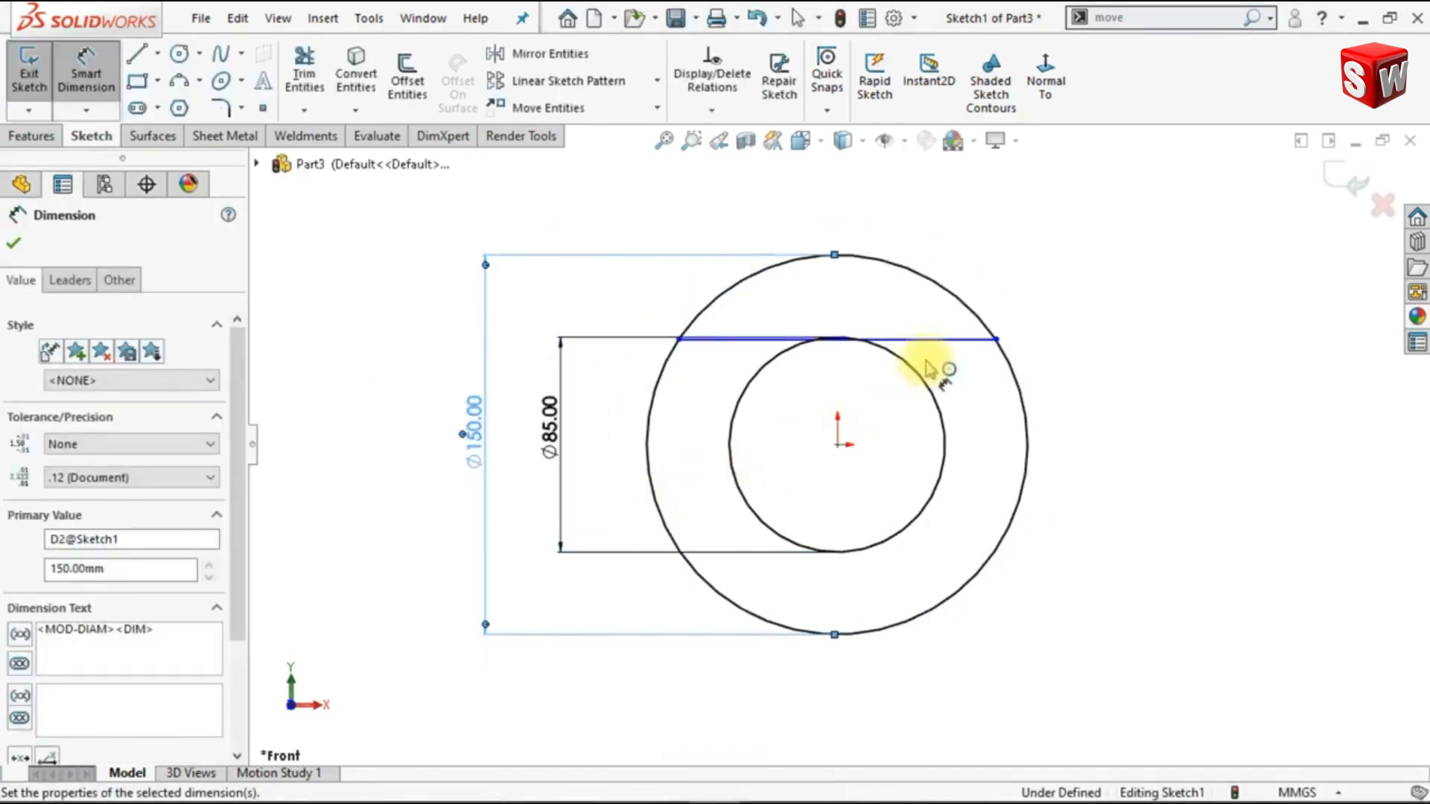
Set the horizontal chord's length to 90 mm and close the sketch in isometric view
click(881, 306)
click(846, 233)
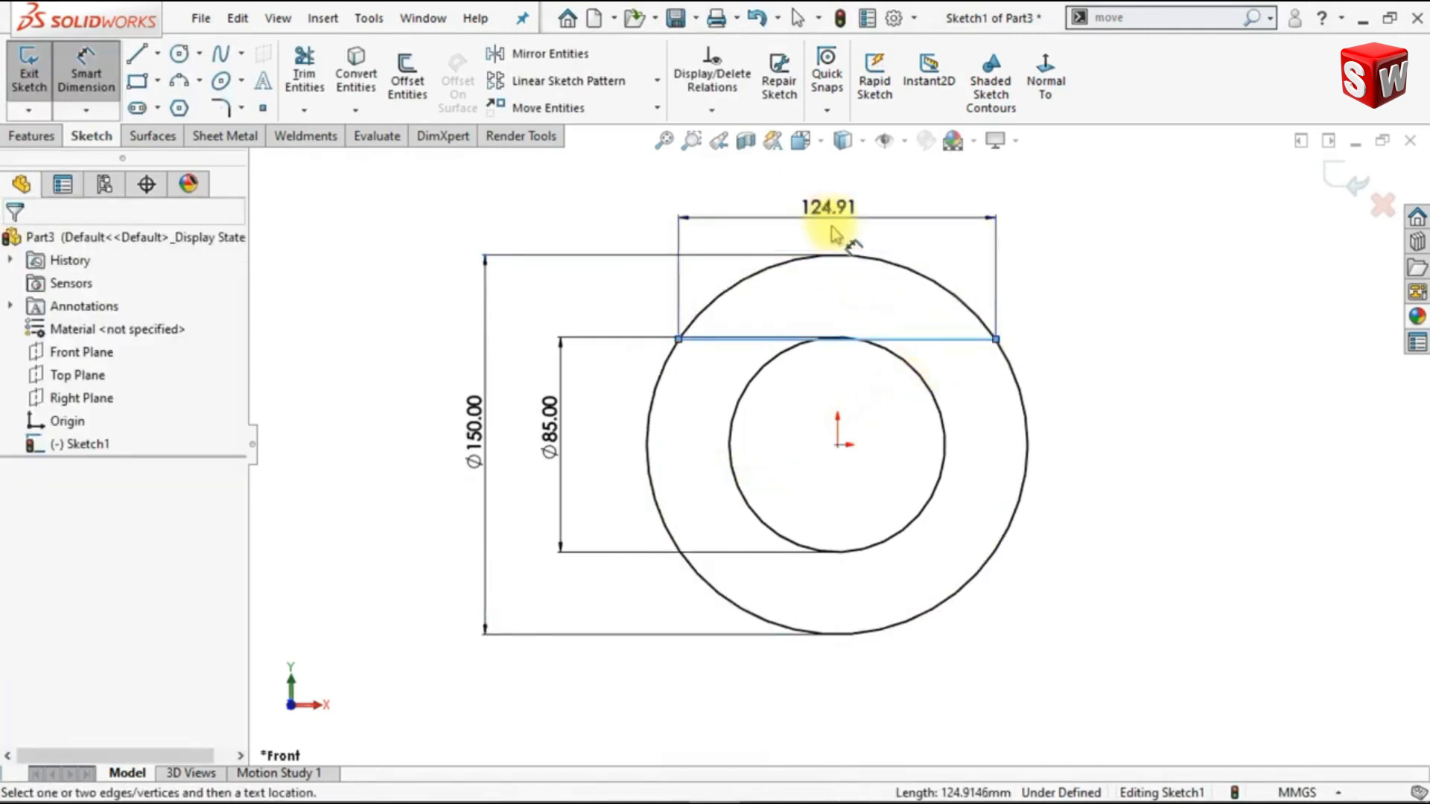
text(90)
key(Return)
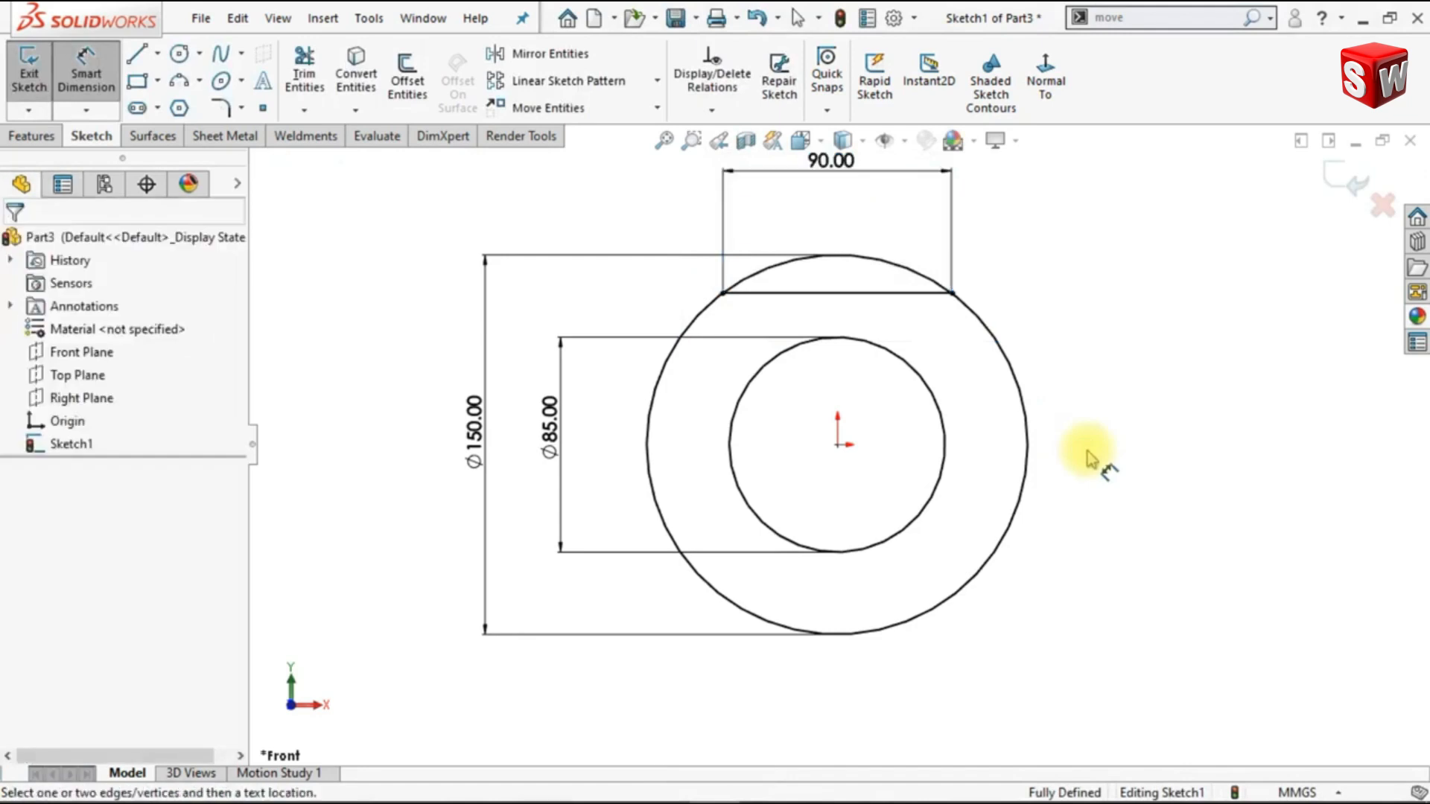
key(z)
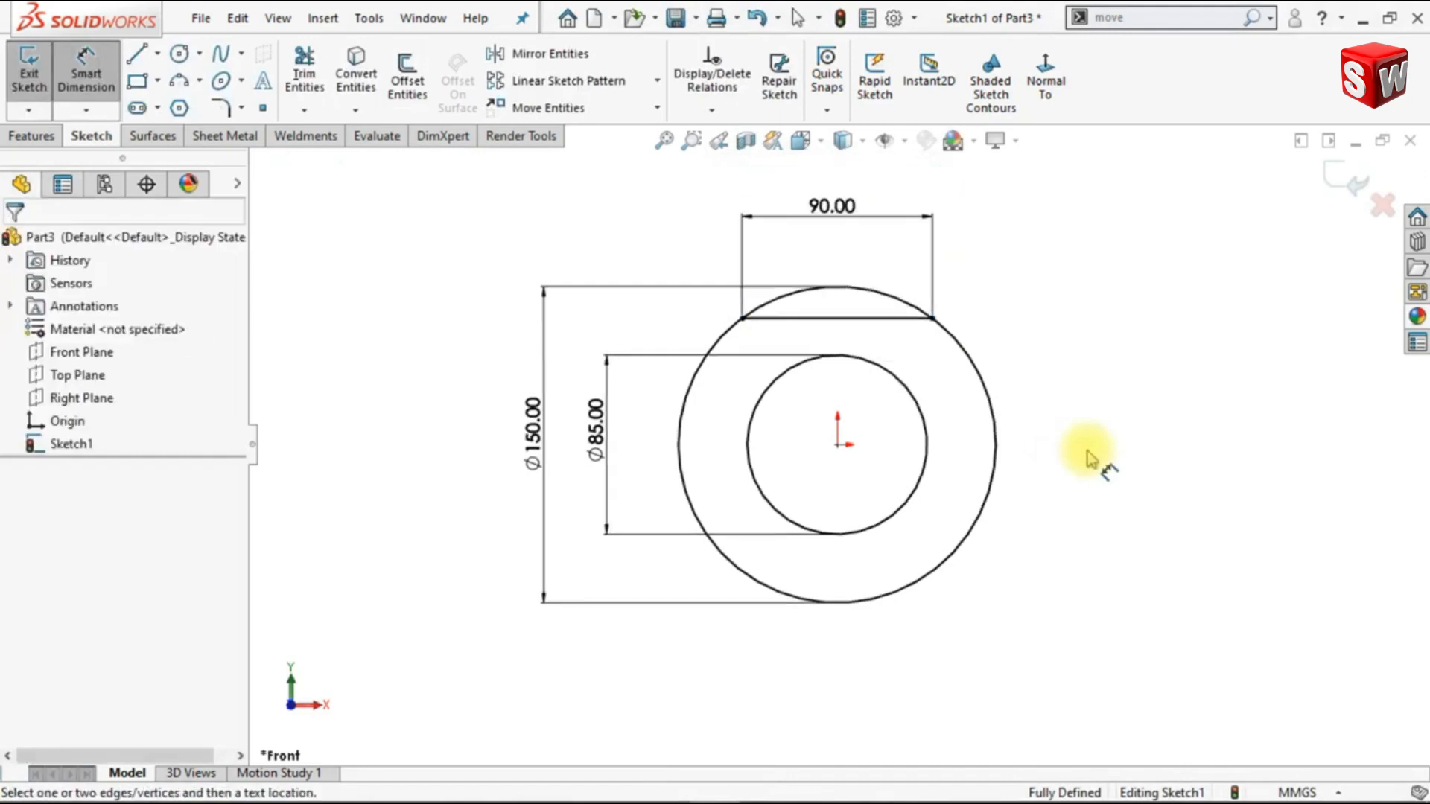
click(1350, 181)
click(1186, 456)
key(ctrl+7)
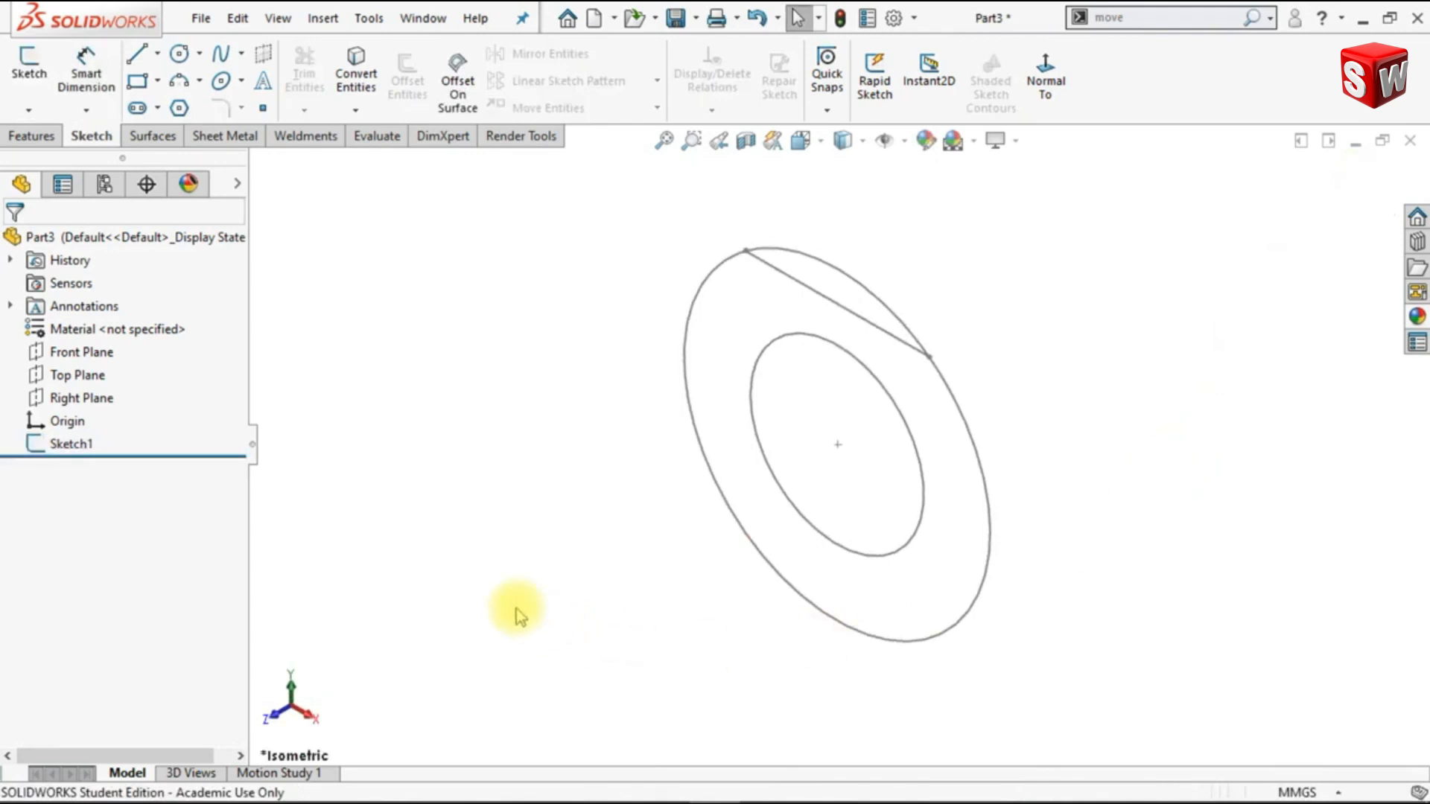
Start a sketch on the Right Plane and draw an upward-bulging three-point arc of about 29 mm radius near the circles' lower edge
click(82, 398)
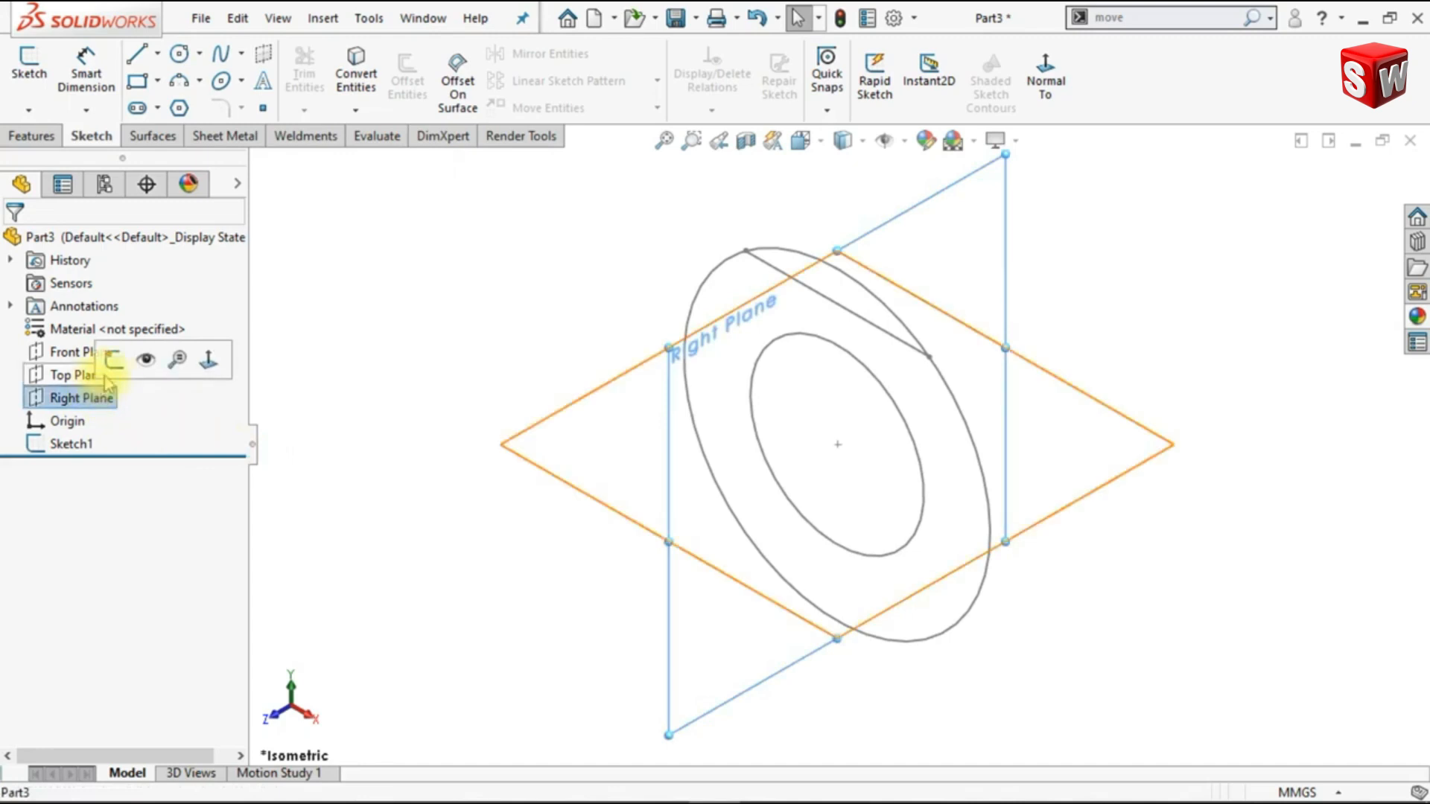
click(237, 343)
click(181, 83)
click(681, 629)
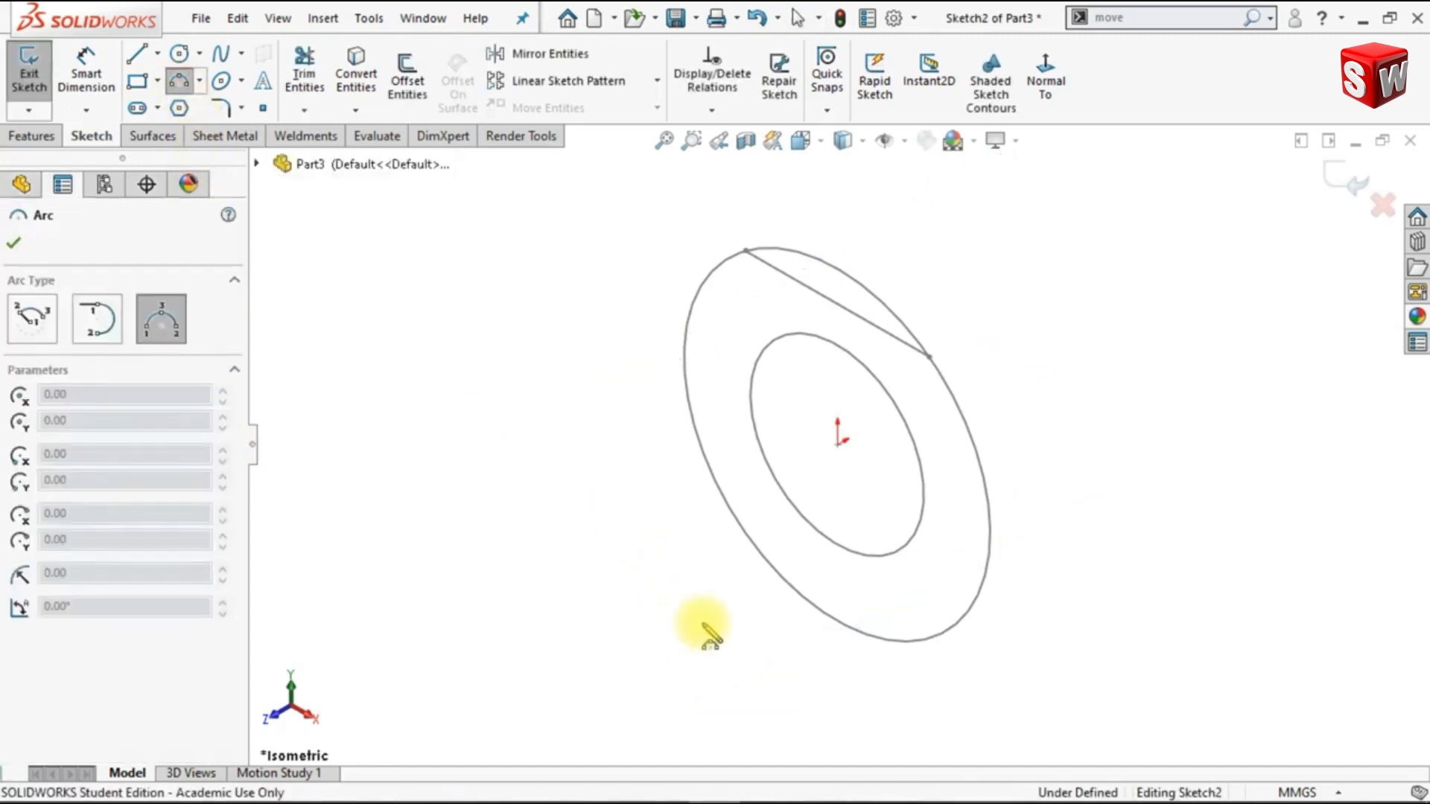
click(733, 595)
key(Escape)
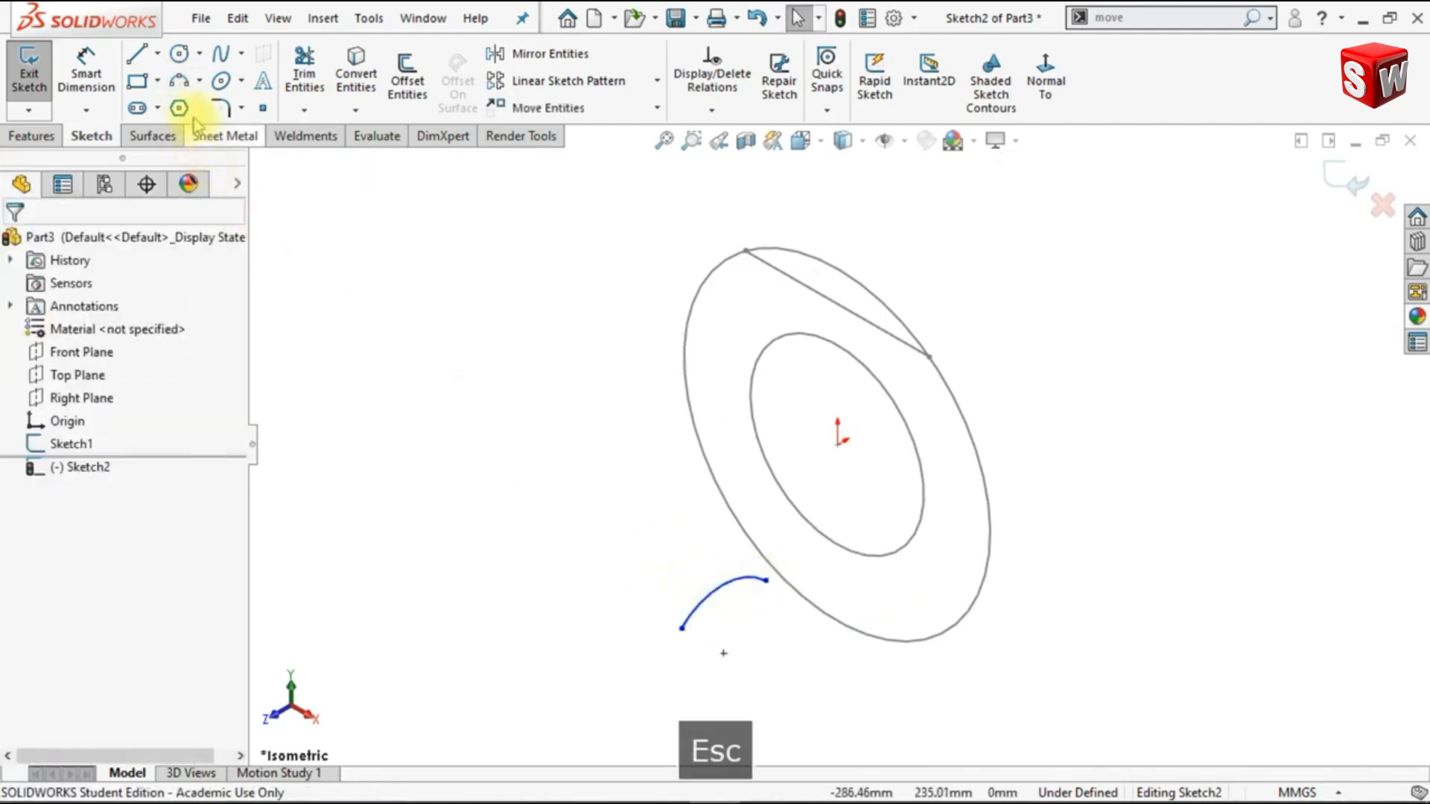
Close the arc into a lens-shaped profile with a downward-bulging three-point arc of about 29 mm radius between the same endpoints
click(179, 80)
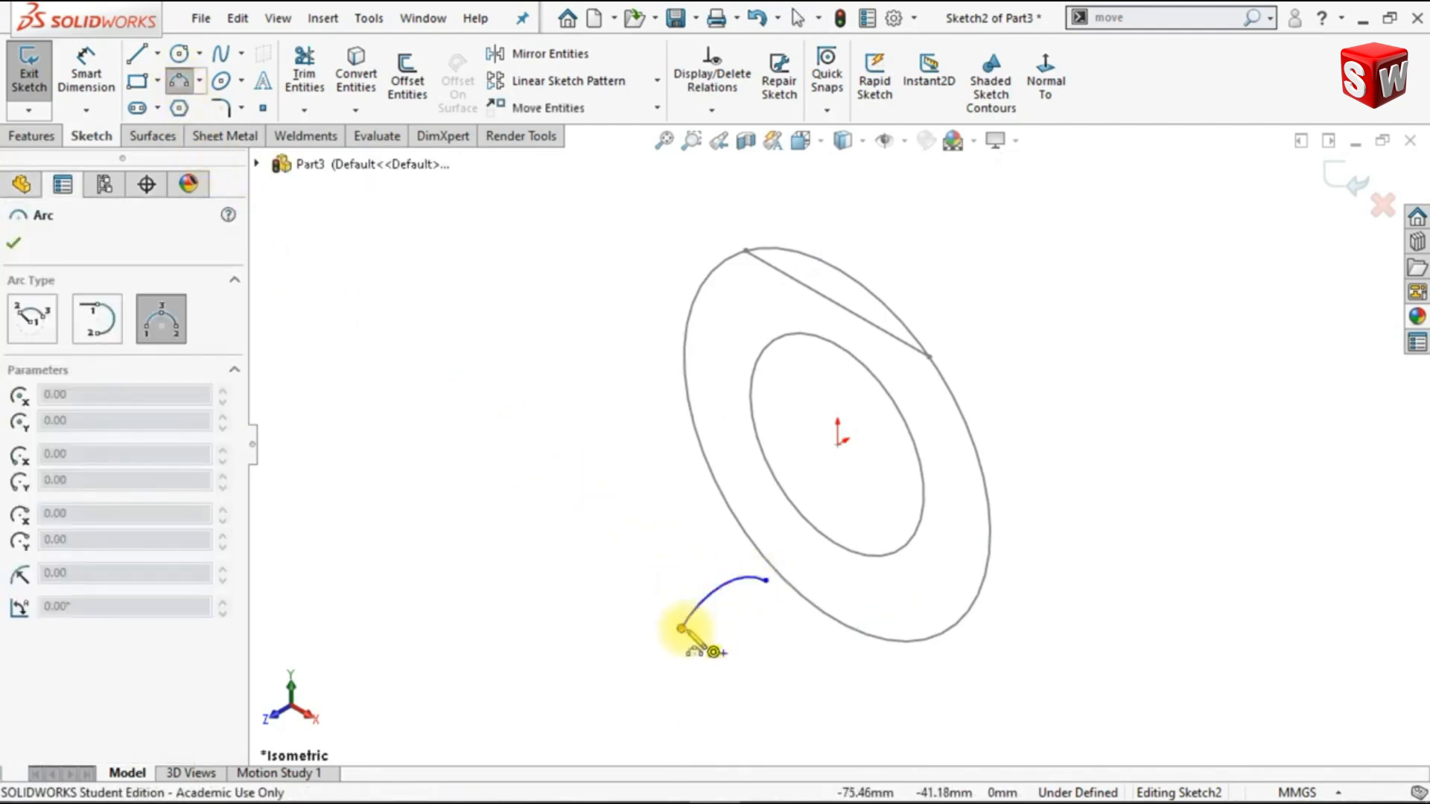
click(681, 629)
click(766, 580)
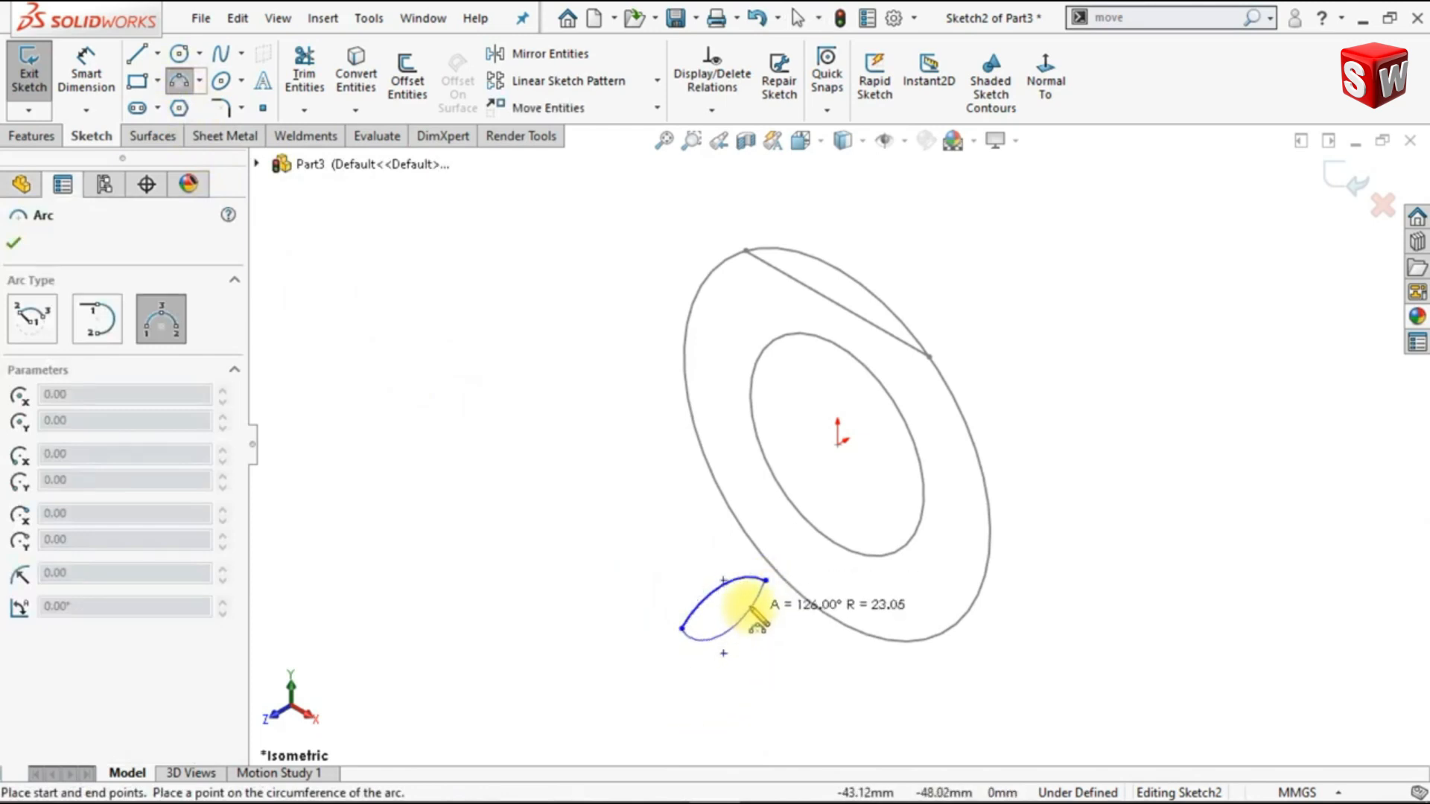
click(749, 607)
key(Escape)
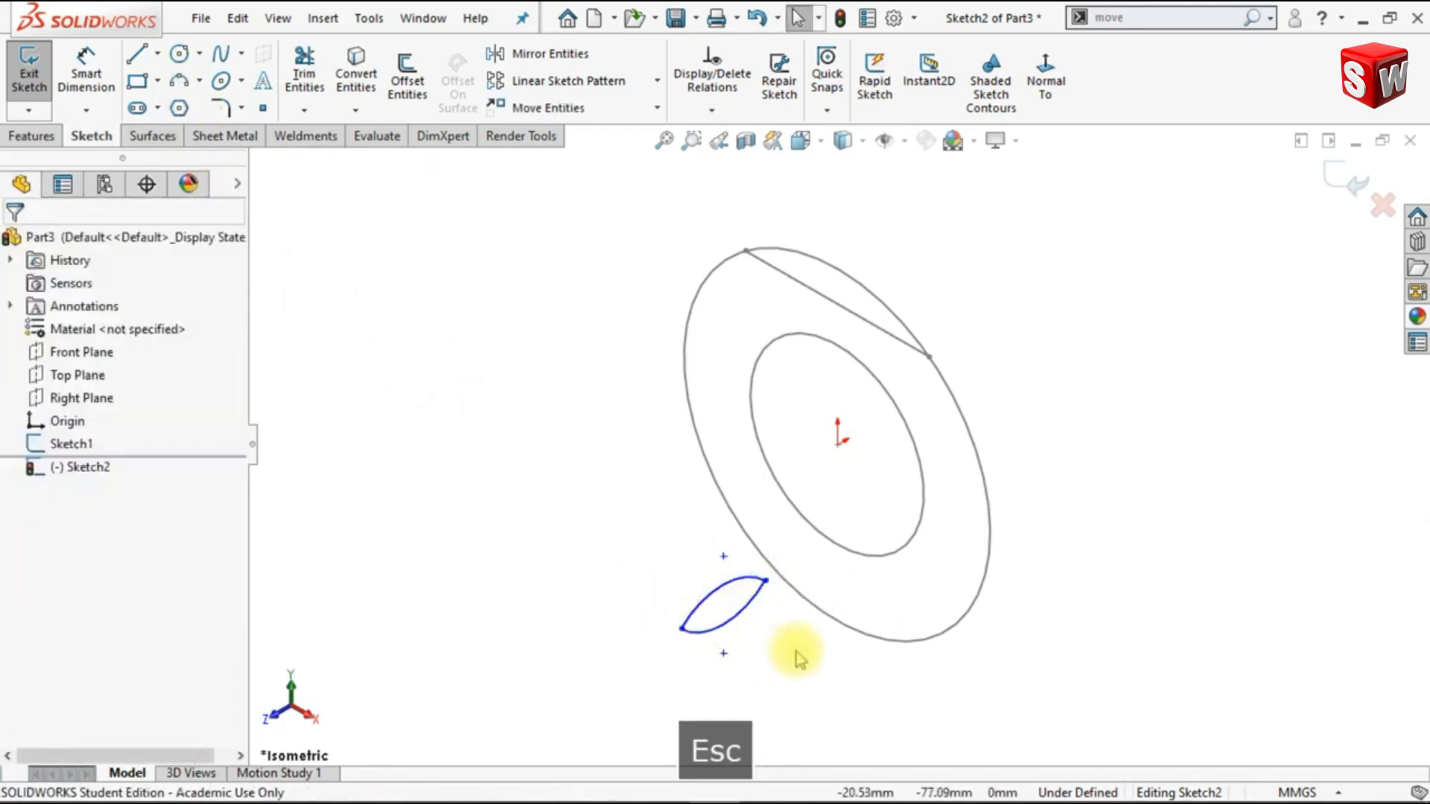
Add Pierce relations tying the upper arc's midpoint to the inner circle and the lower arc's midpoint to the outer circle
ctrl+click(739, 582)
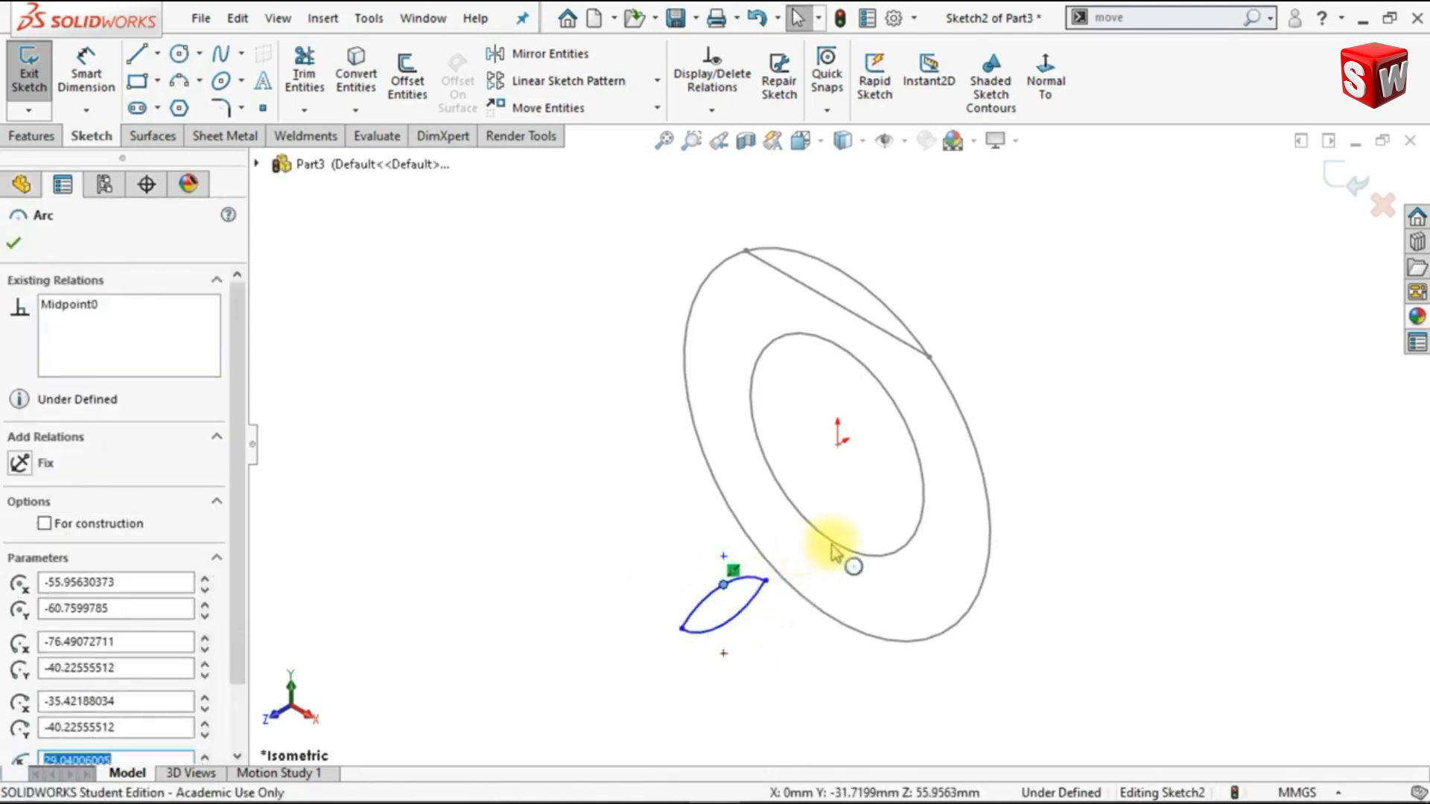
ctrl+click(832, 547)
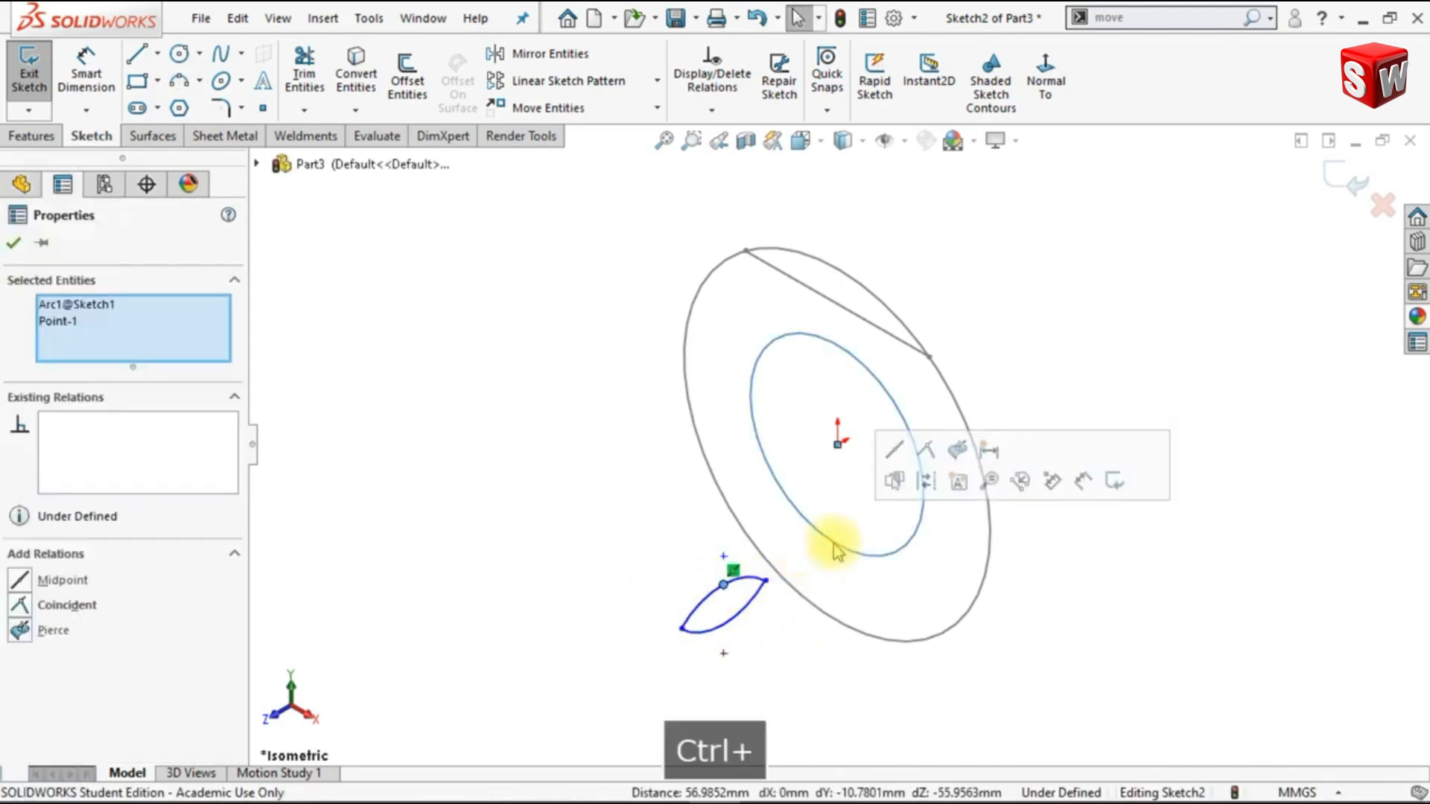
click(958, 451)
click(885, 605)
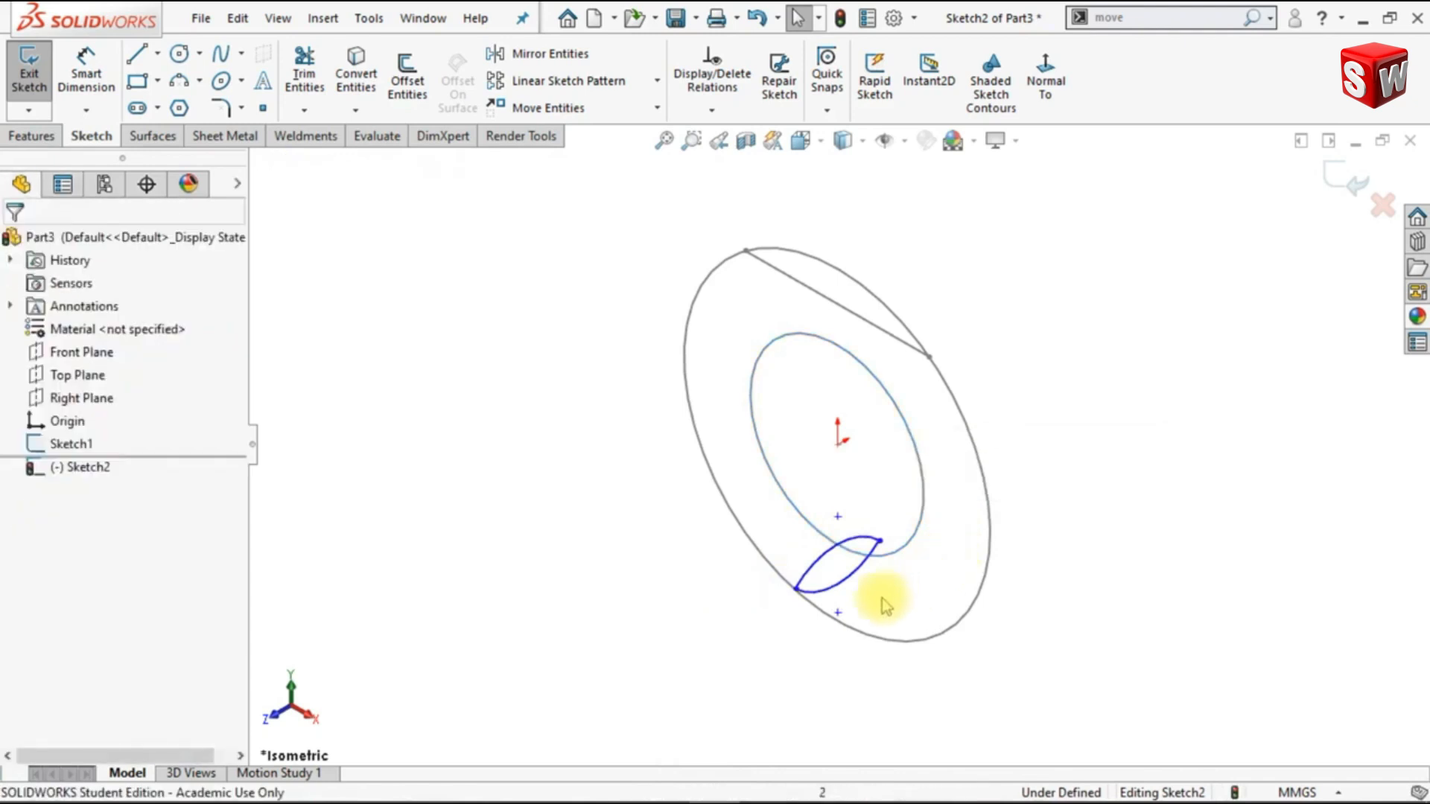
click(838, 586)
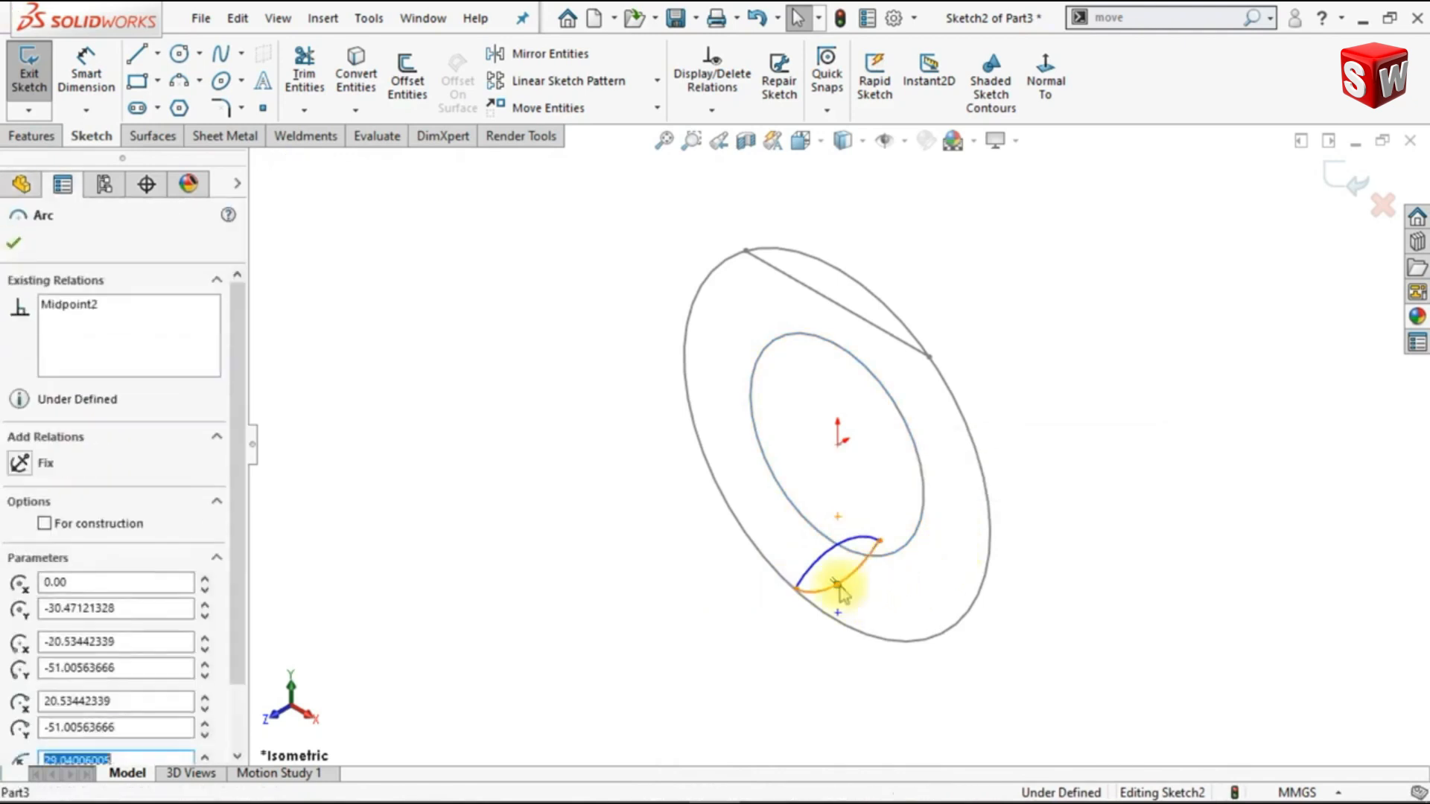
ctrl+click(868, 634)
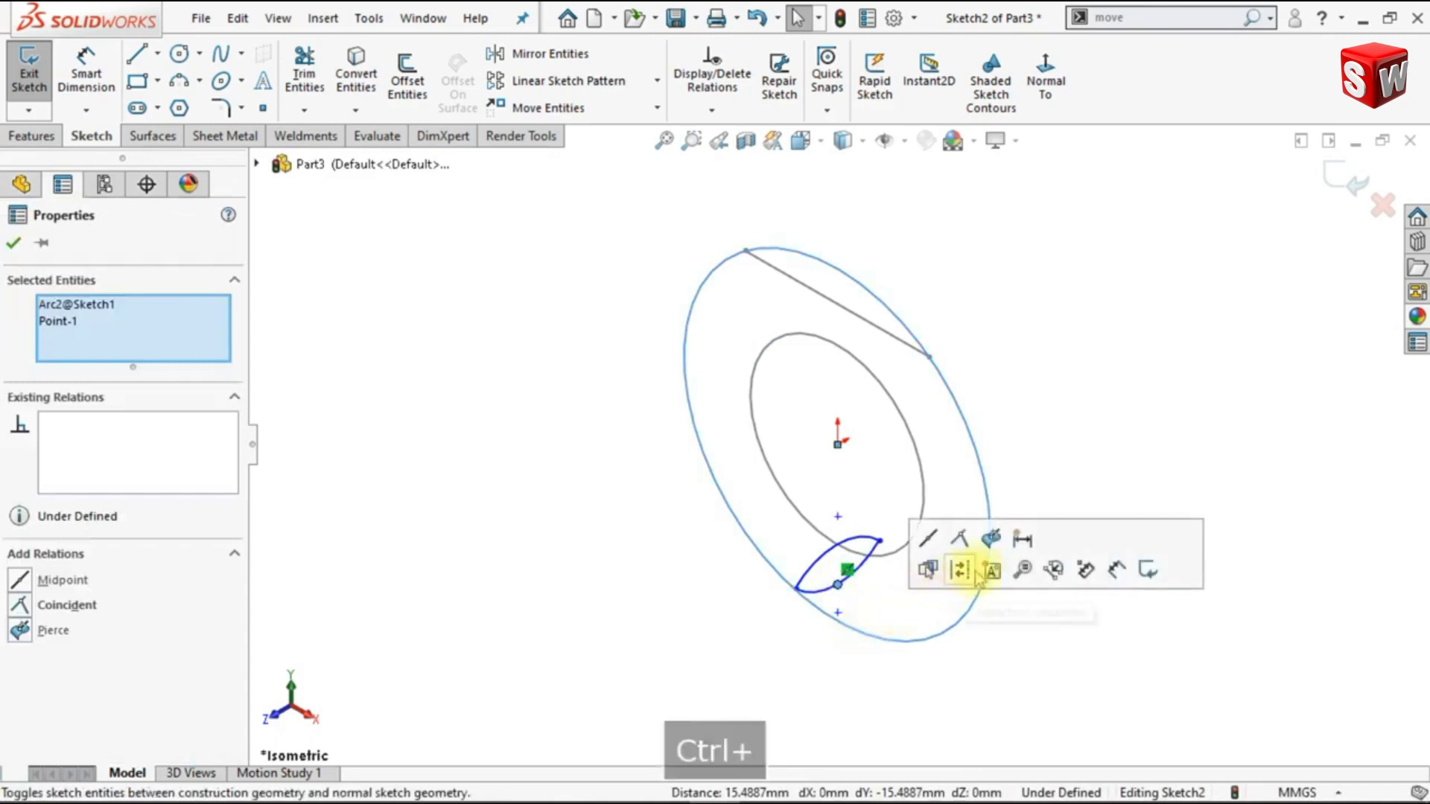
click(991, 539)
click(1052, 467)
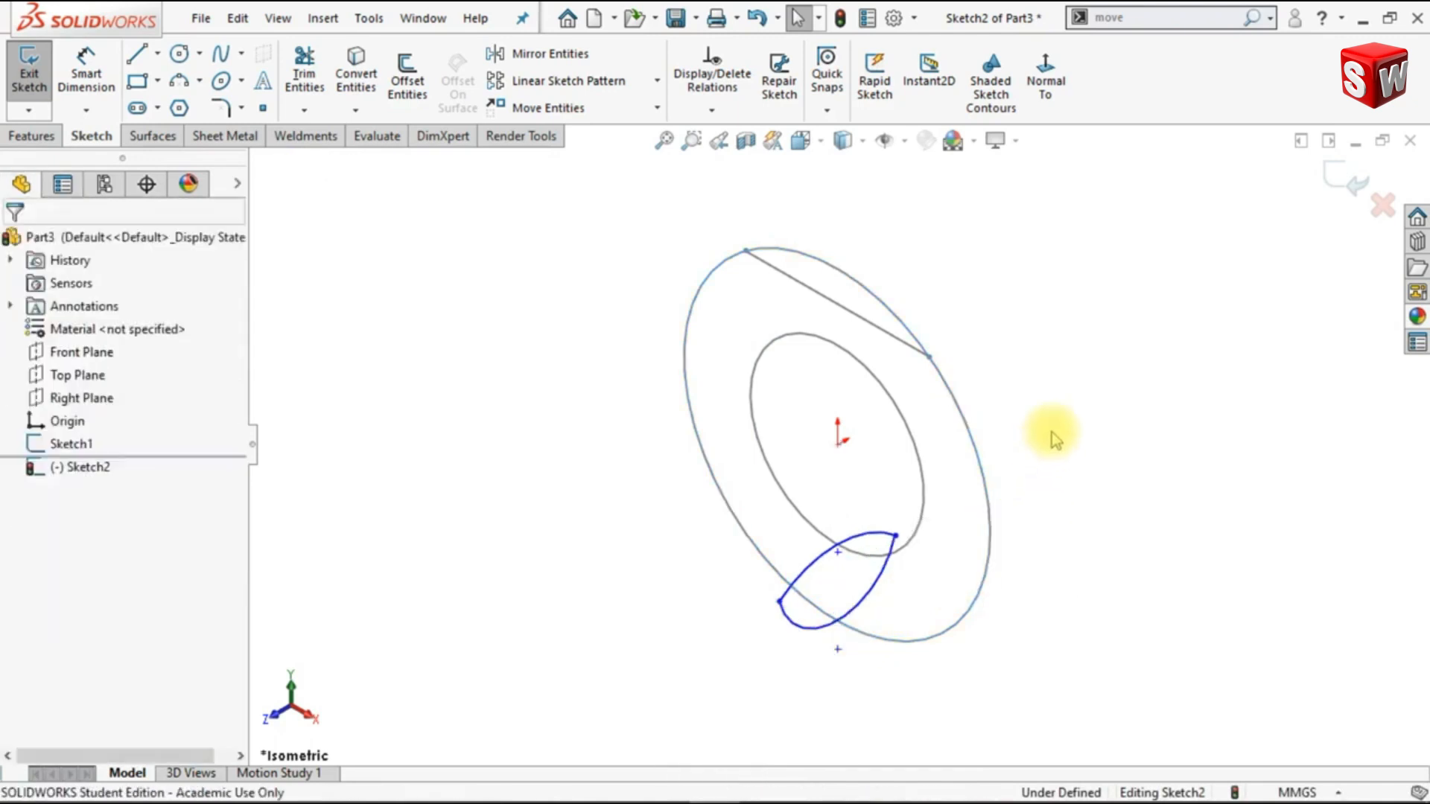
View the sketch face-on and draw a horizontal centerline from the origin out to the left
click(1044, 74)
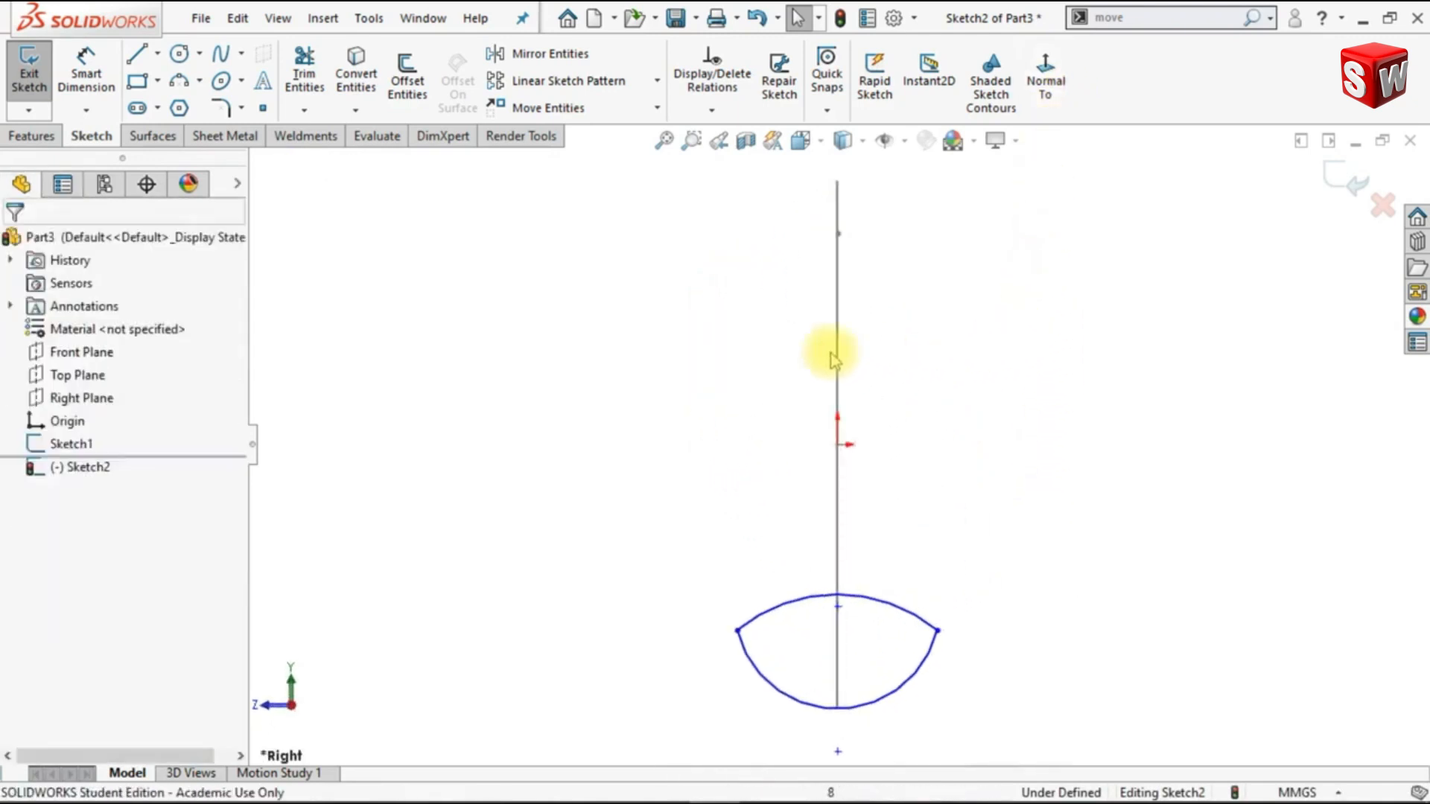
click(158, 53)
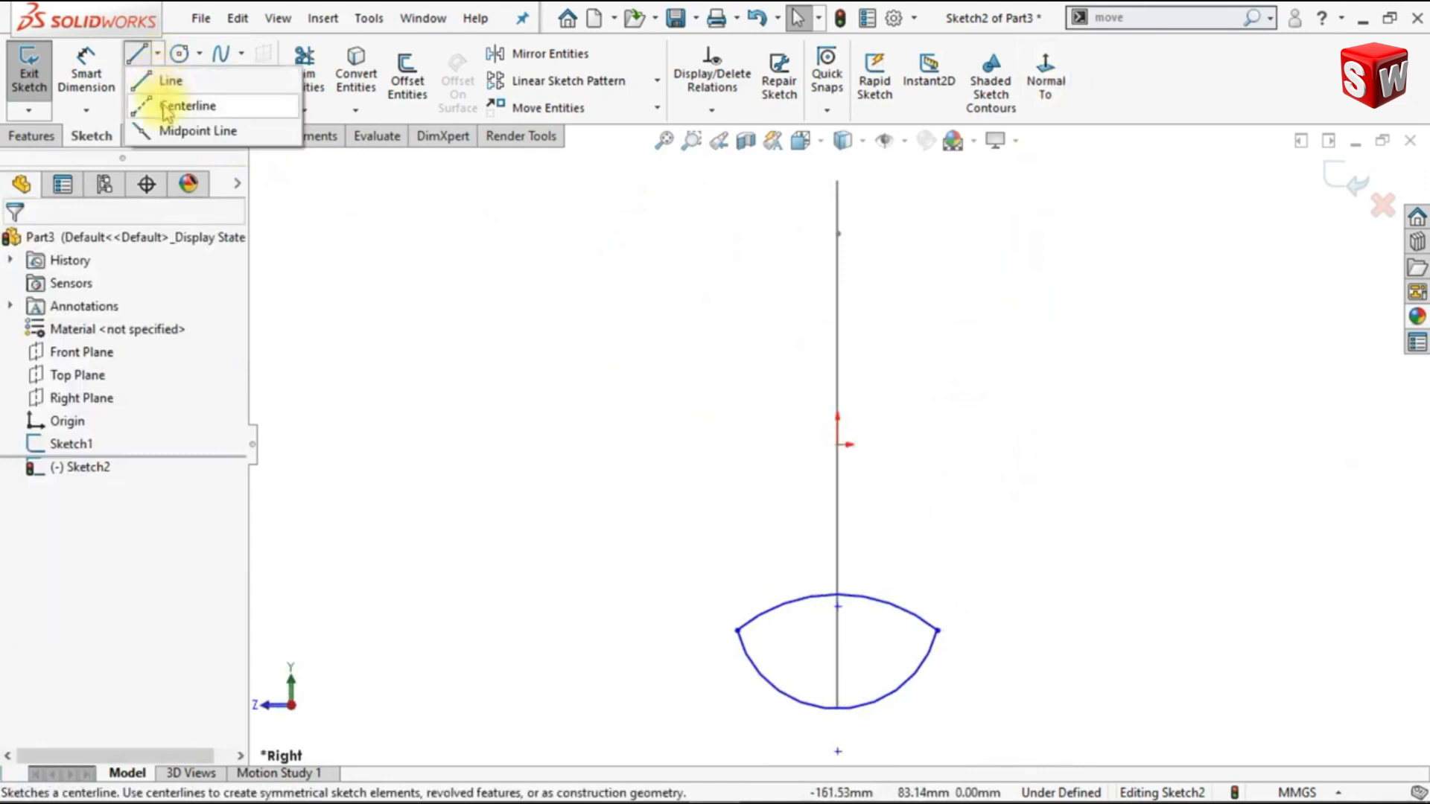
click(165, 100)
click(838, 445)
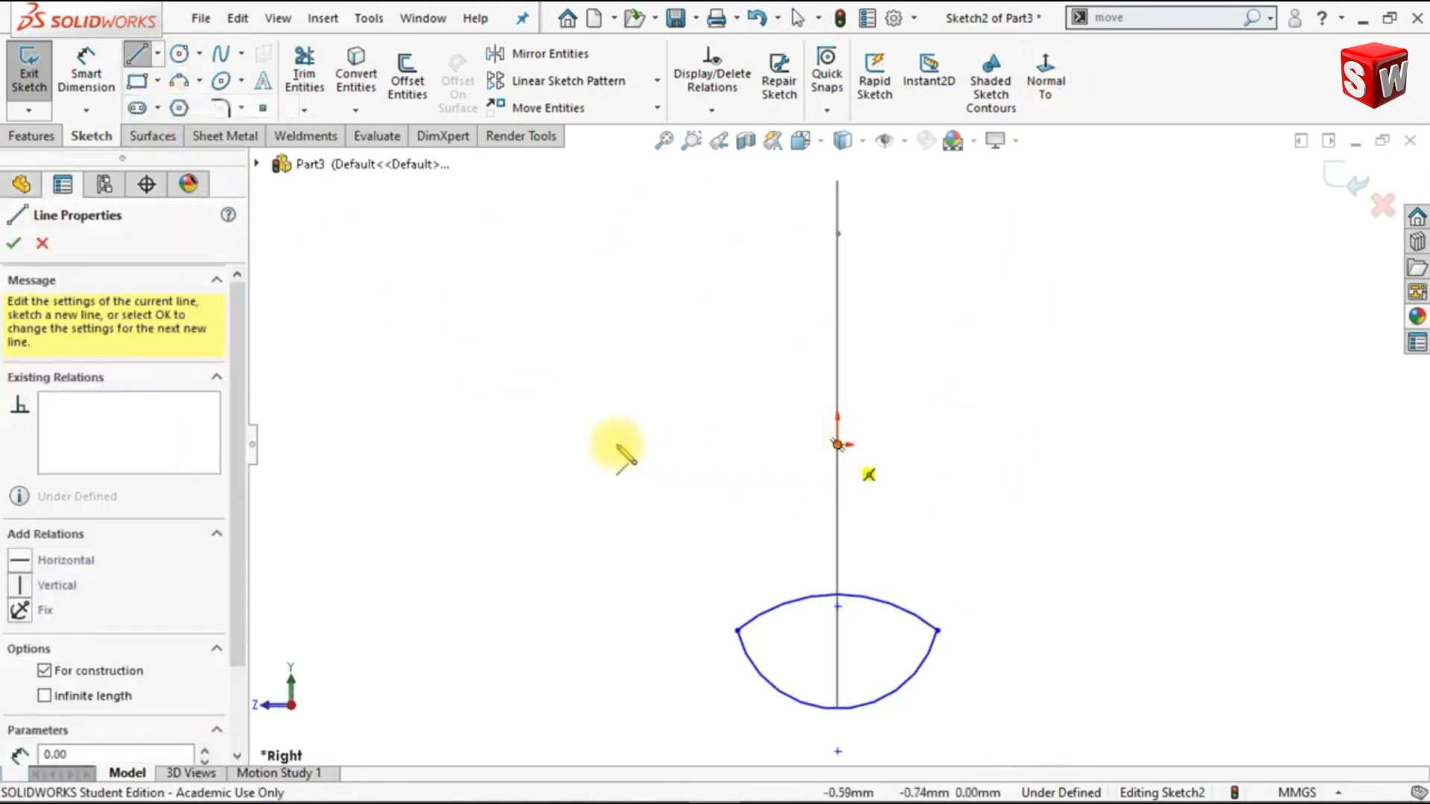
click(613, 445)
key(Escape)
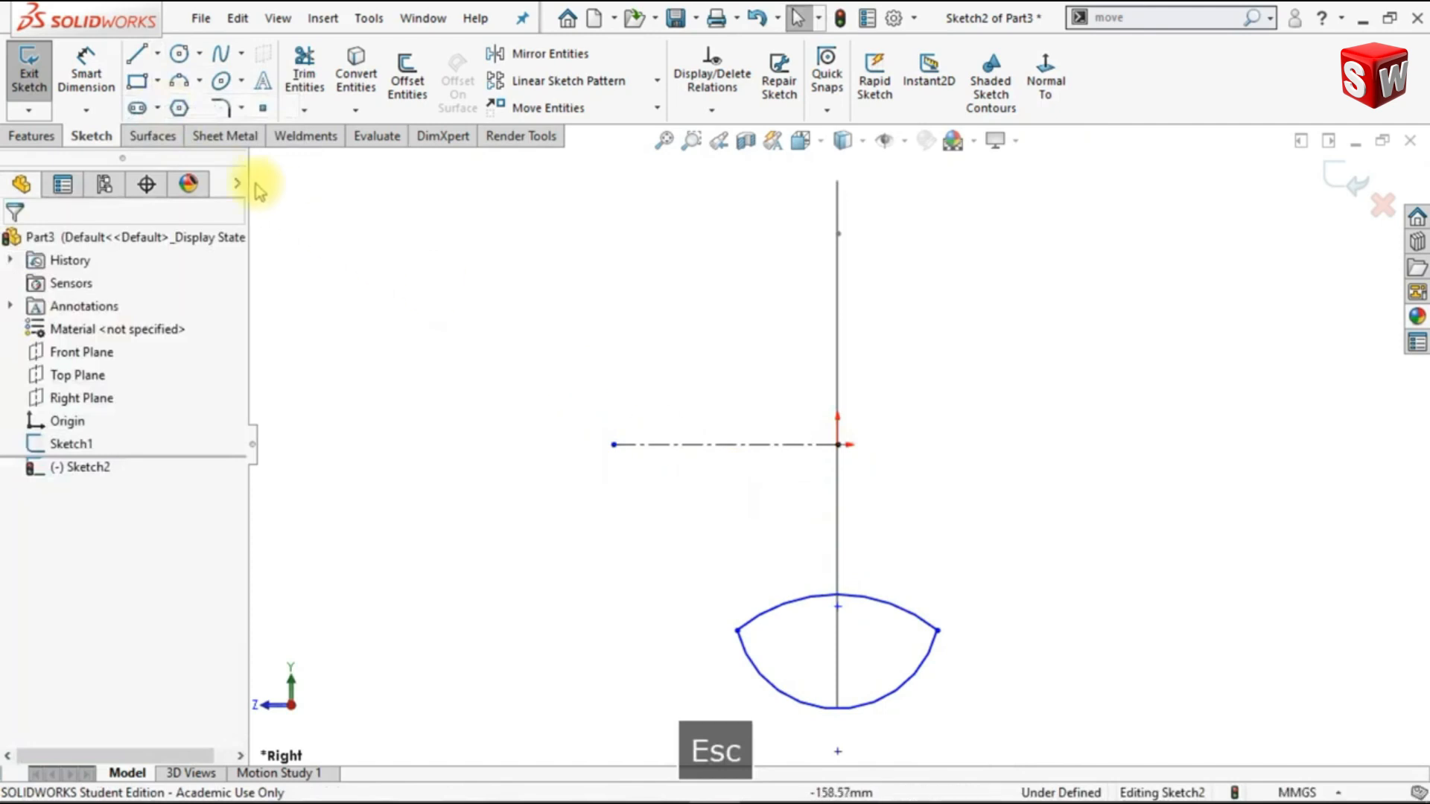
Dimension the lens profile's left corner against the horizontal centerline as a doubled distance of 130 mm
click(87, 59)
click(709, 446)
click(737, 631)
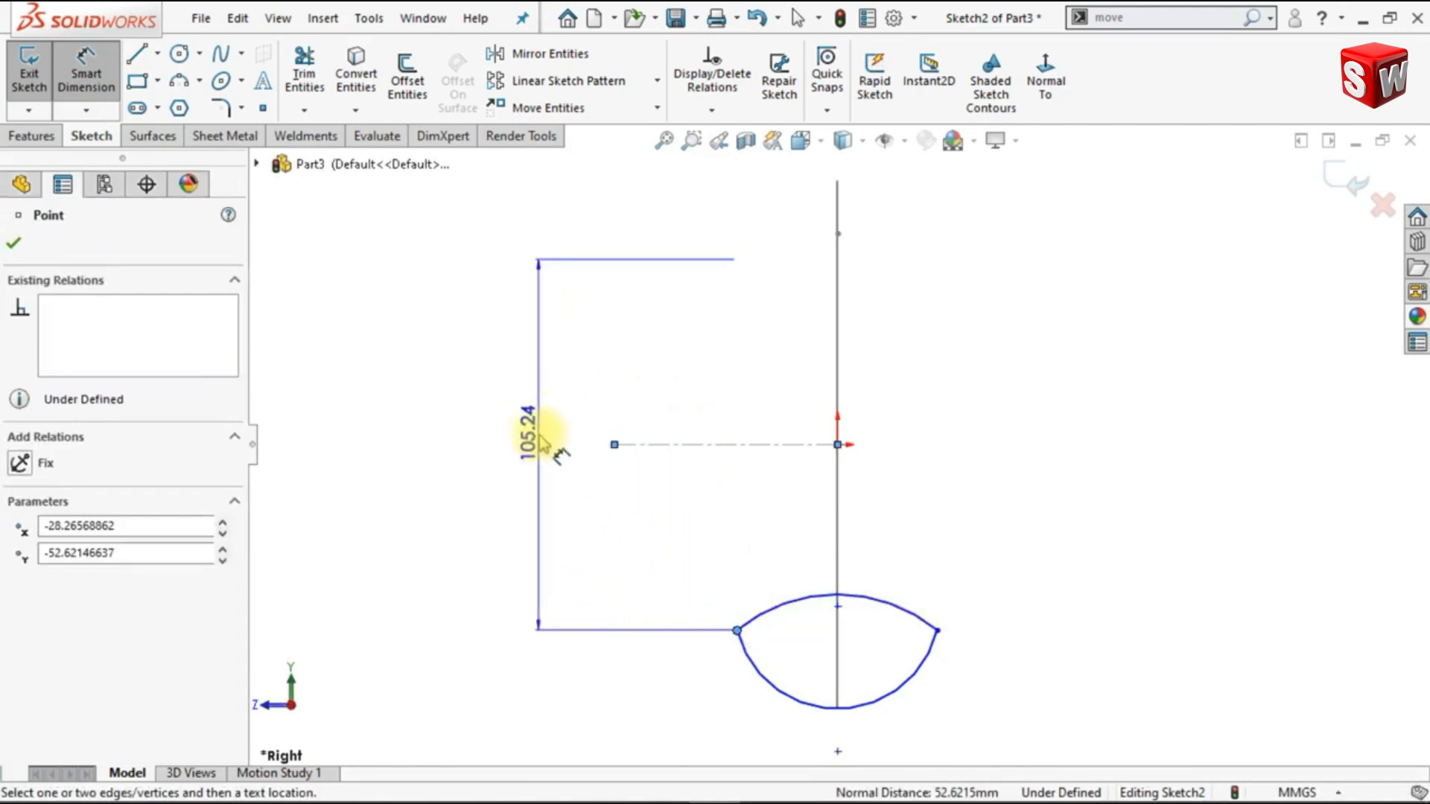
click(541, 441)
text(1)
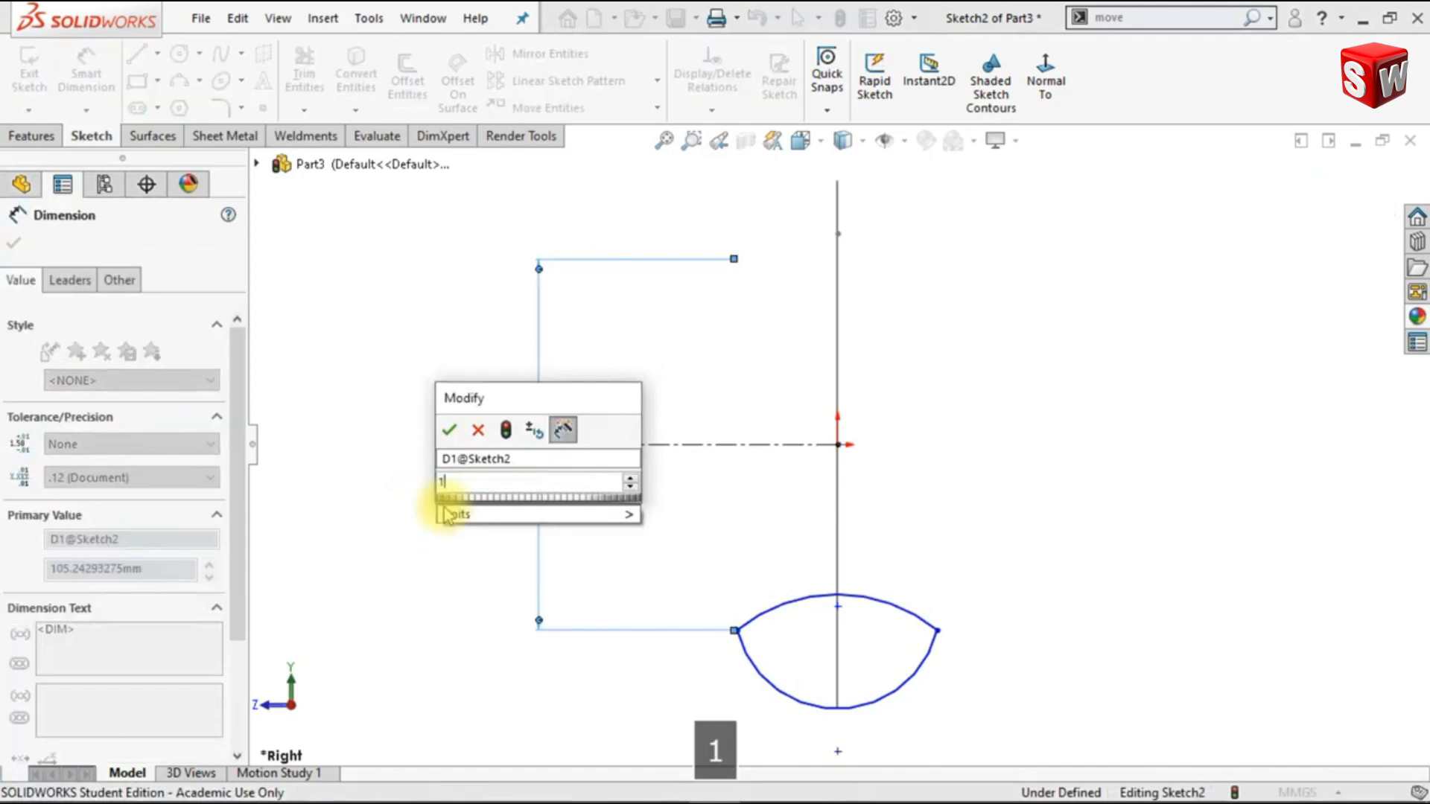
text(30)
key(Return)
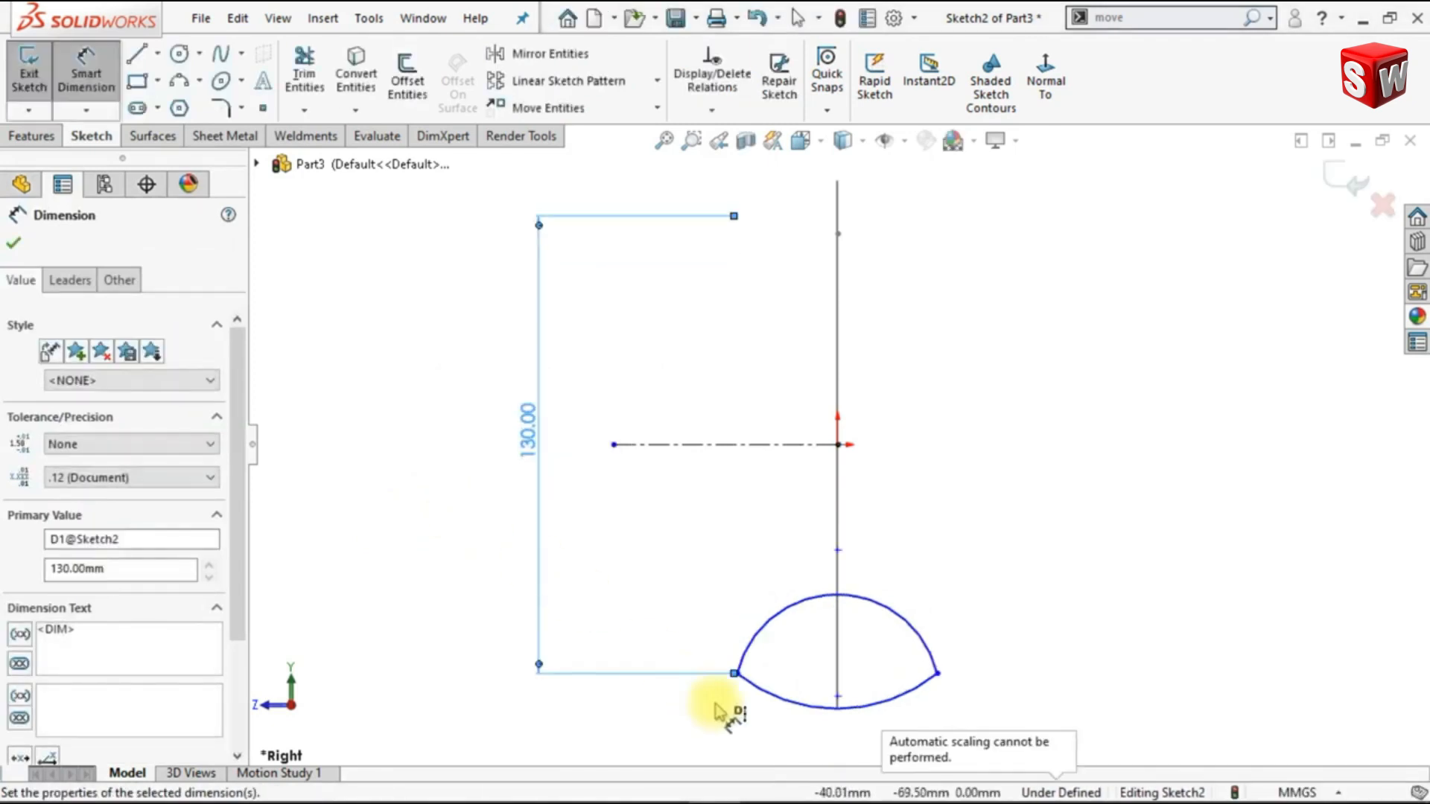
Dimension the width between the lens profile's two corners as 60 mm
scroll(960, 700, down, 1)
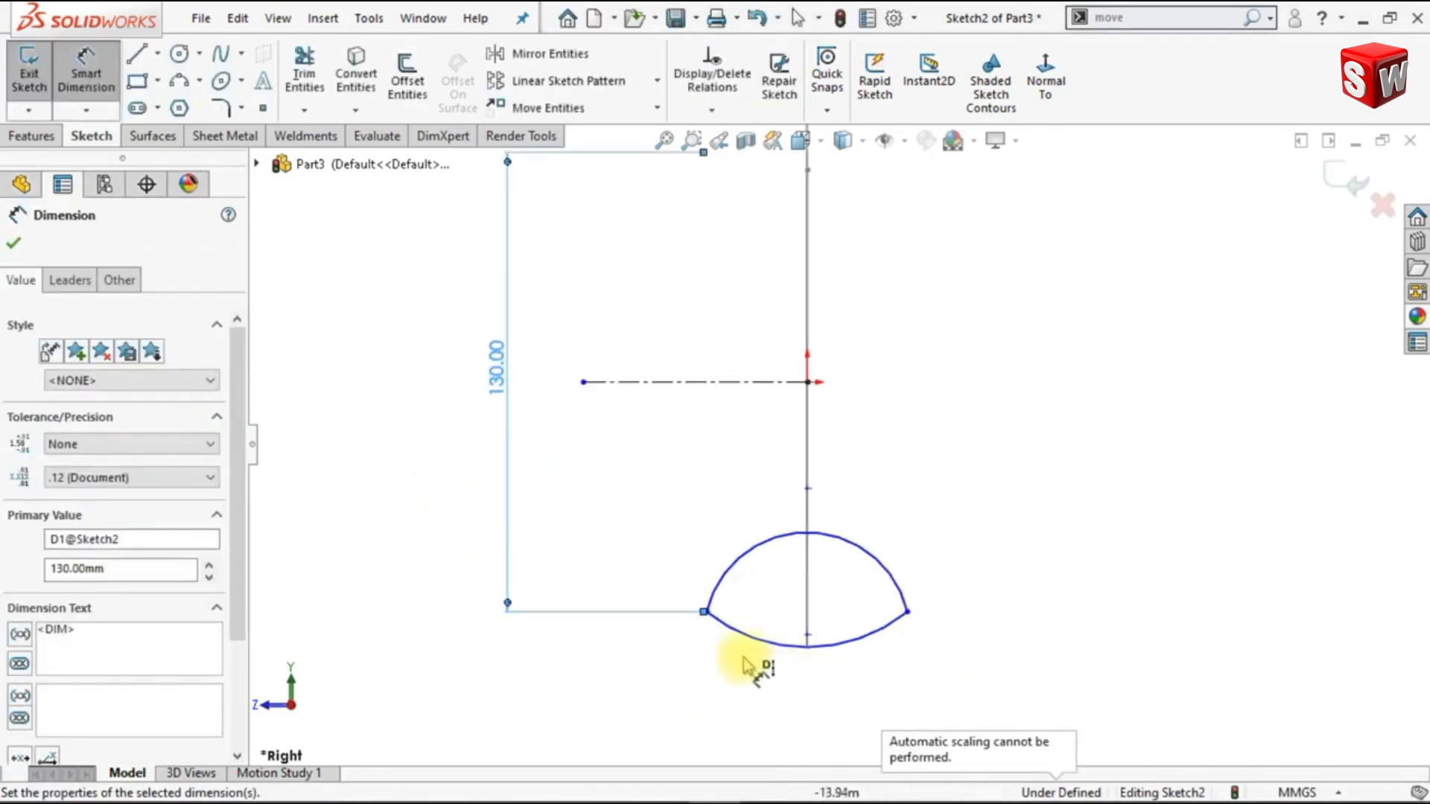
click(906, 613)
click(706, 612)
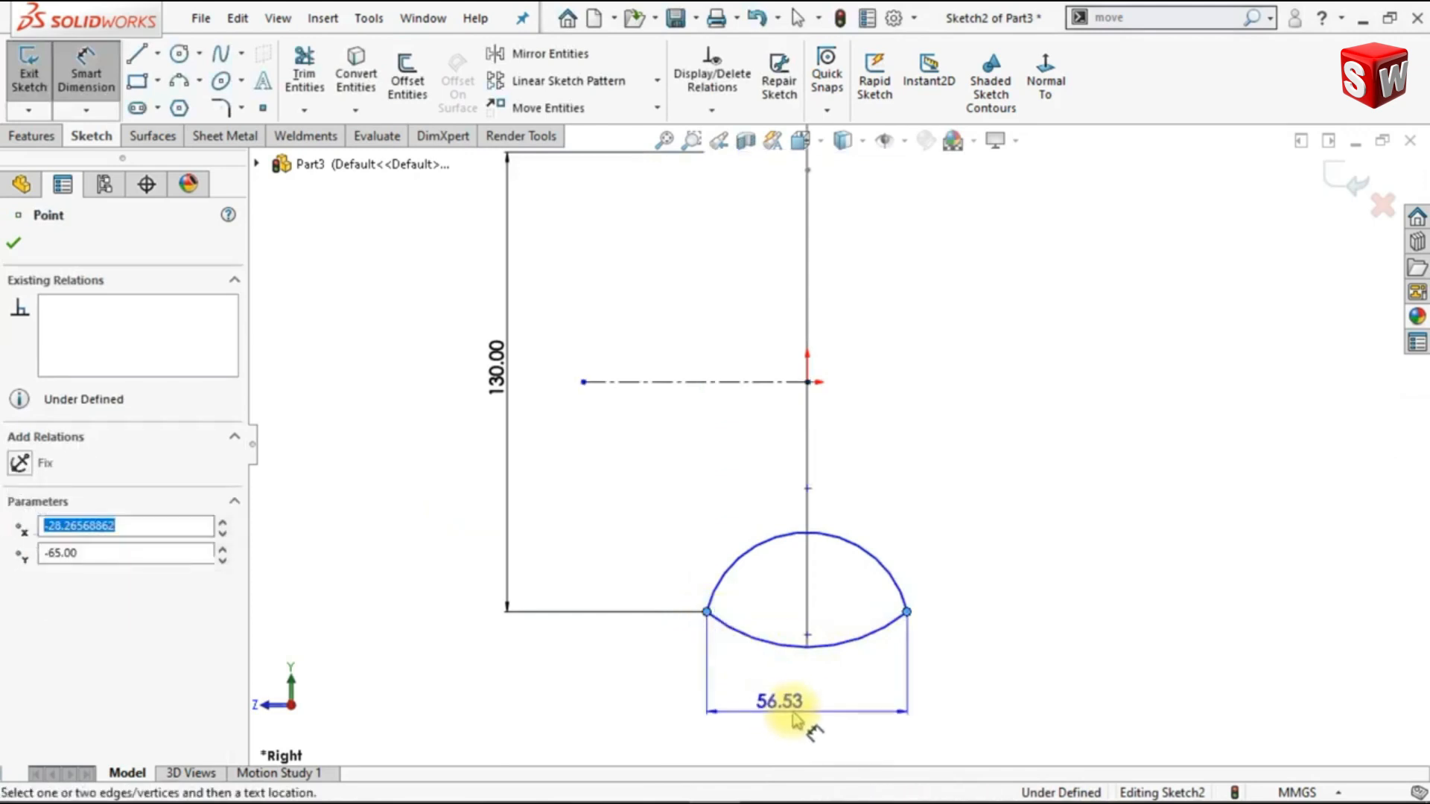
click(782, 716)
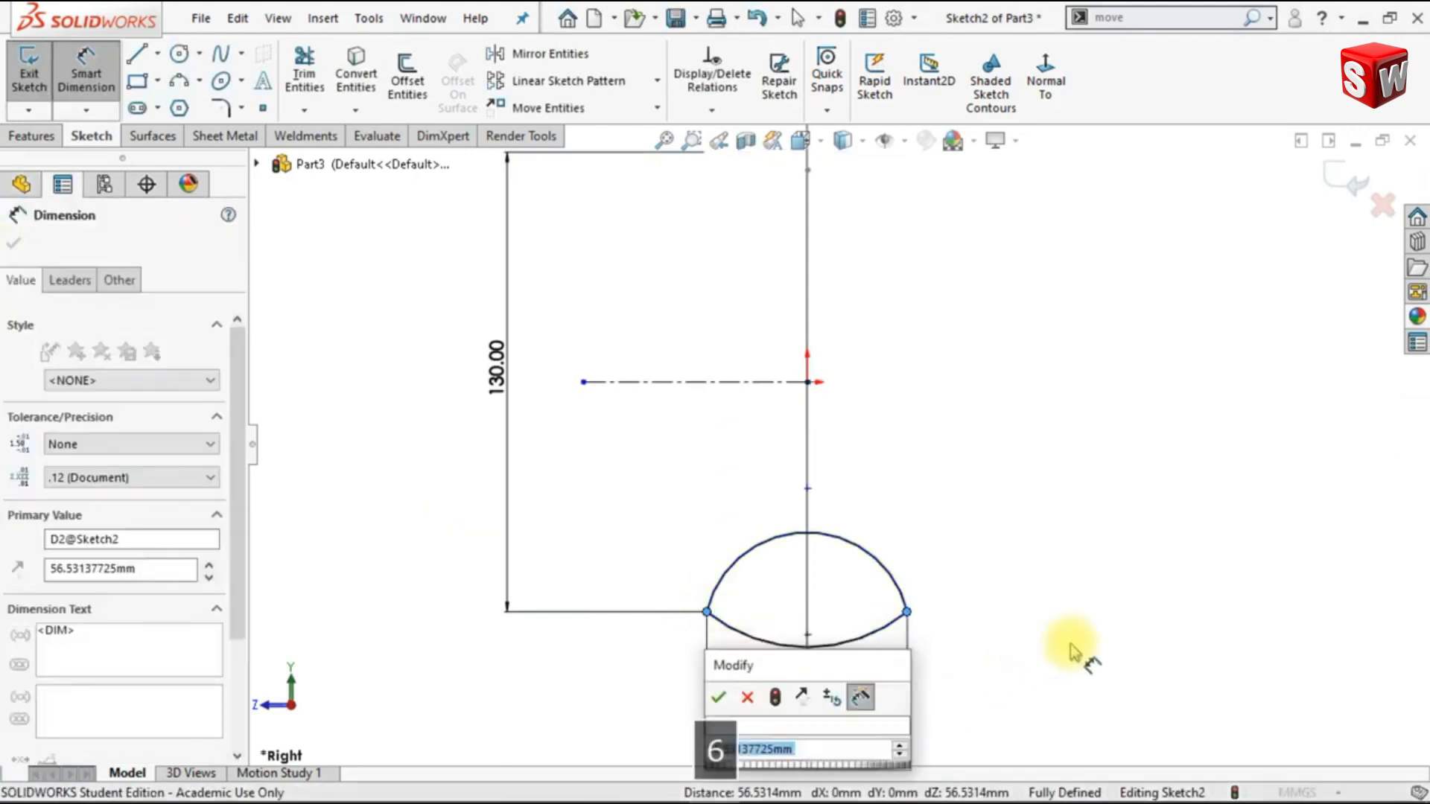
text(60)
key(Return)
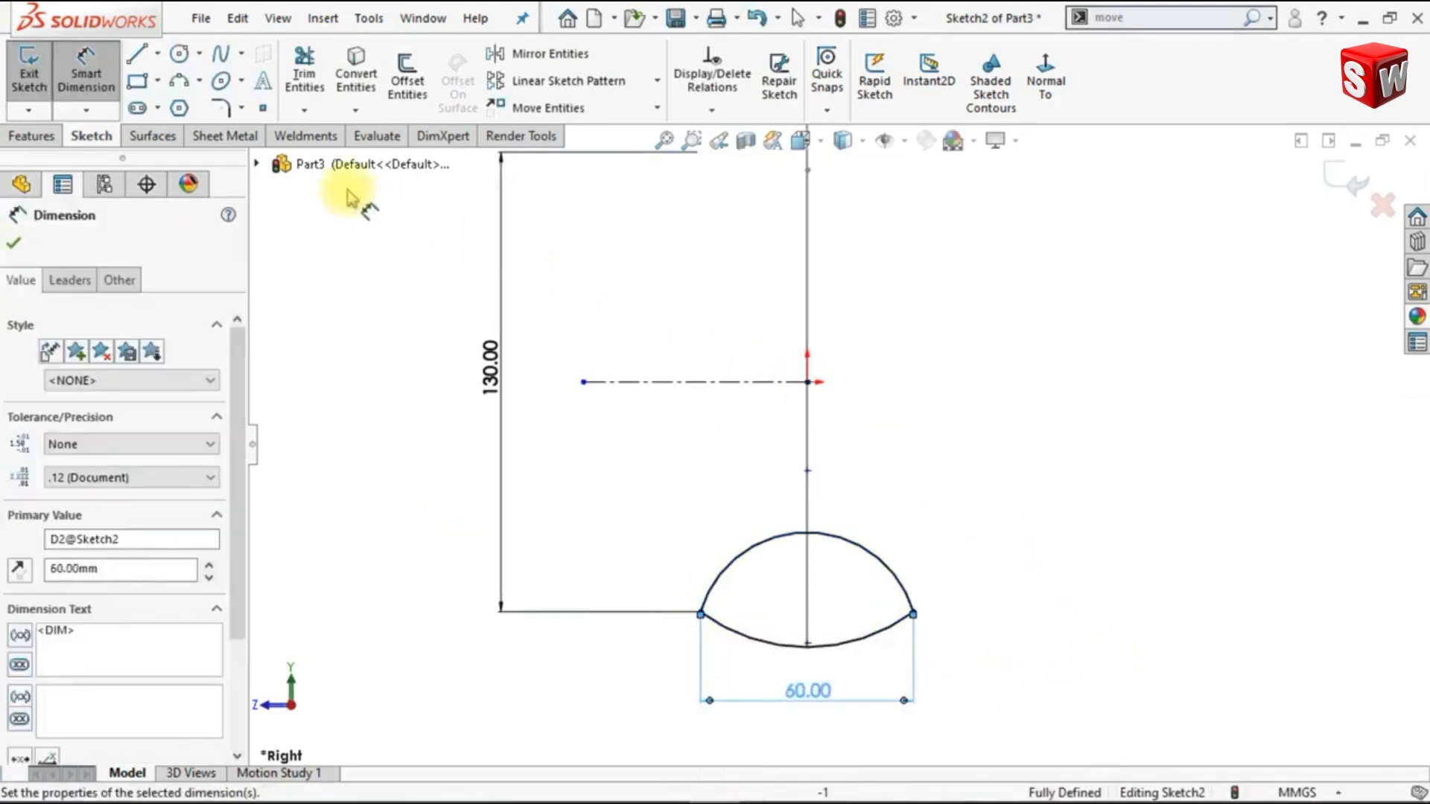
Revolve the lens profile as a surface about the centerline, Up To Vertex at the flat line's left endpoint, with the direction reversed
click(153, 137)
click(93, 74)
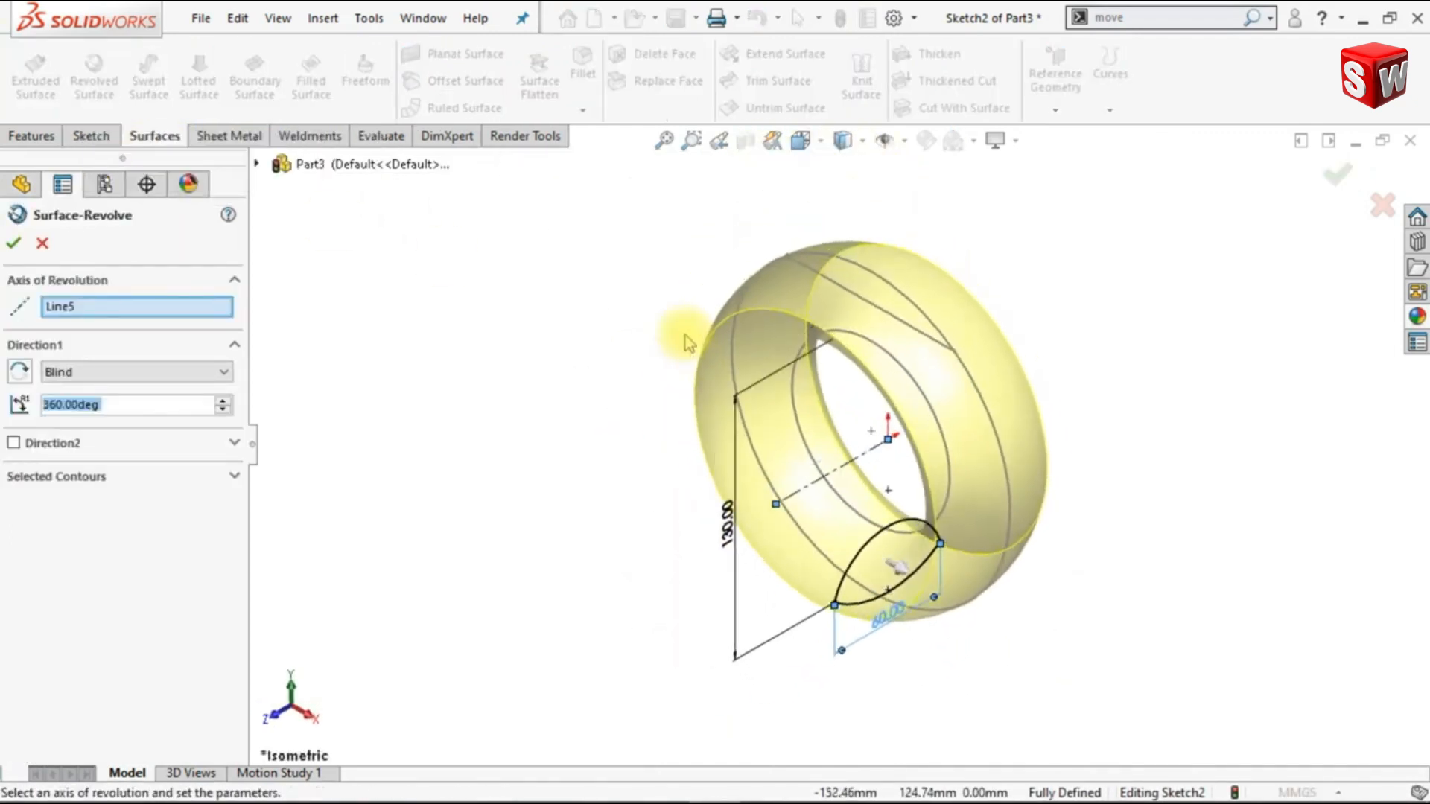
click(127, 372)
click(127, 403)
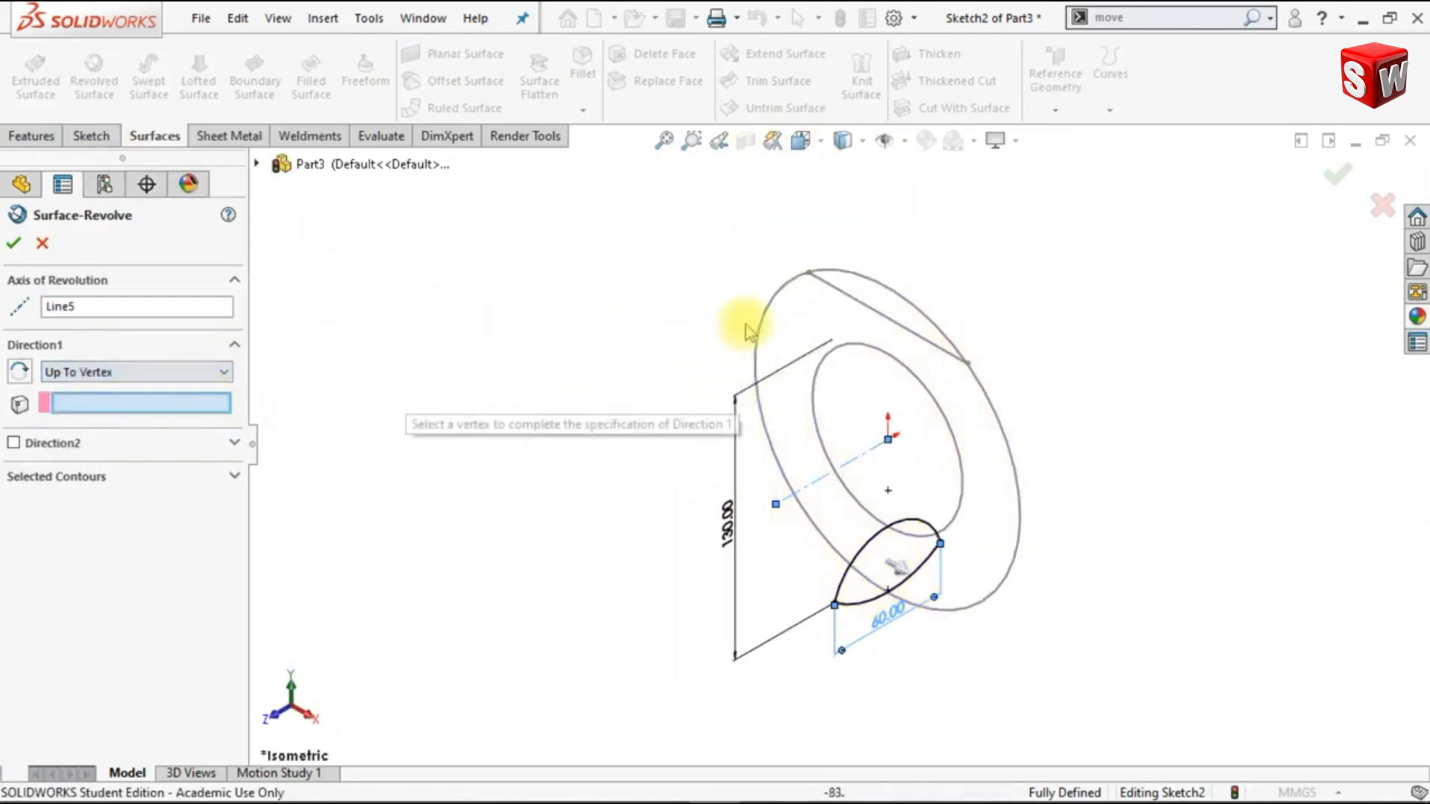
click(809, 273)
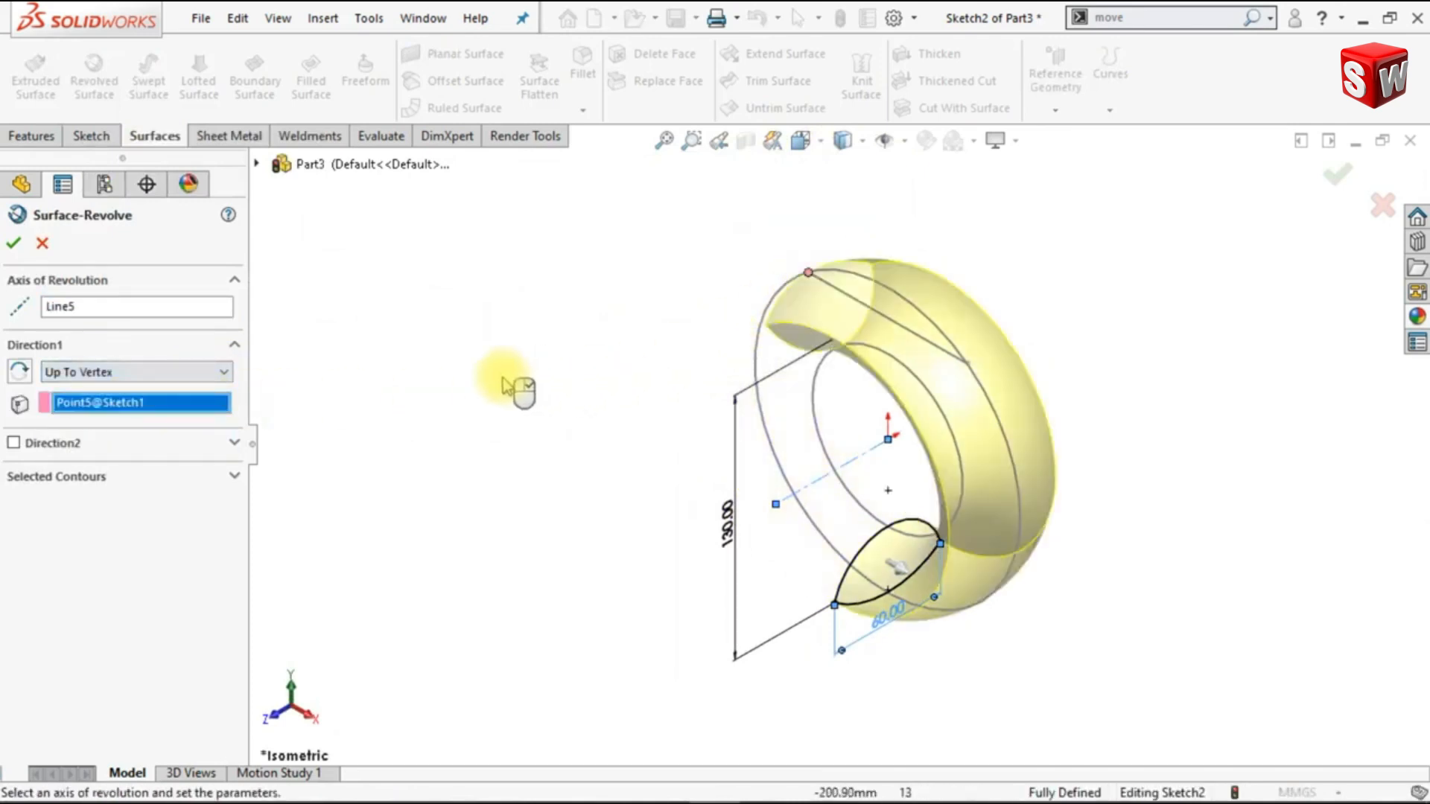
click(22, 376)
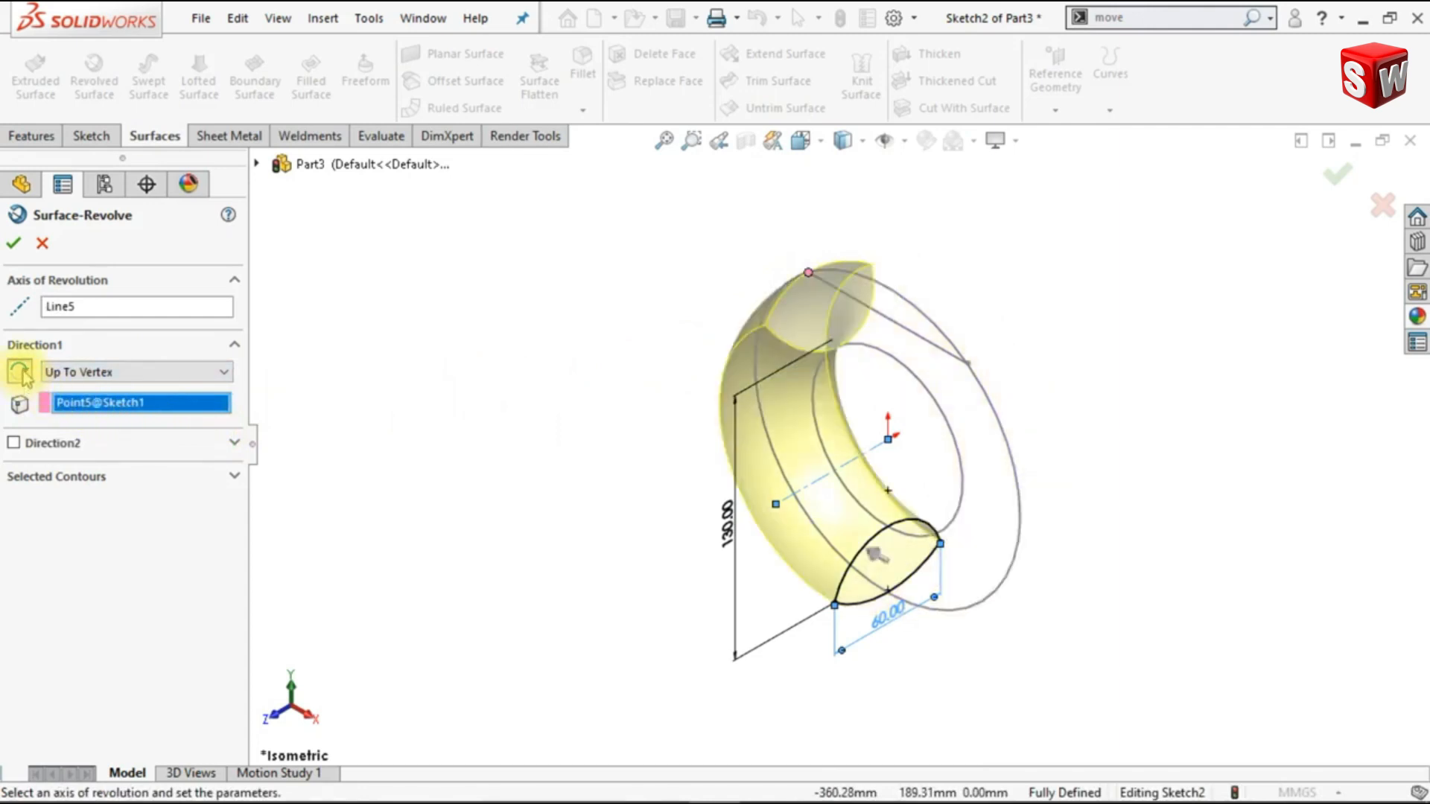
click(12, 244)
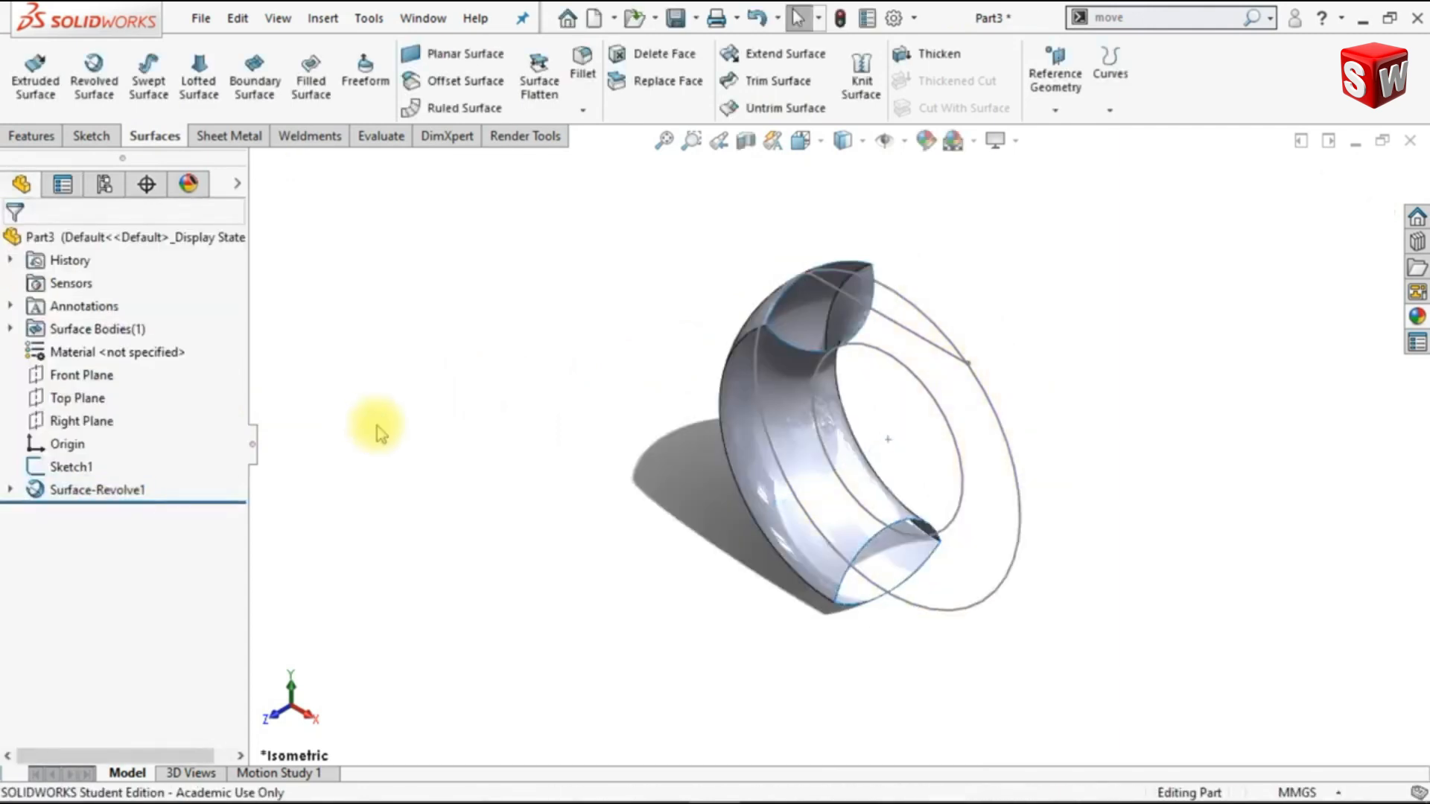
Turn off shadows in shaded mode and start a sketch on the Right Plane, viewed face-on from the surface's outer side
click(1014, 141)
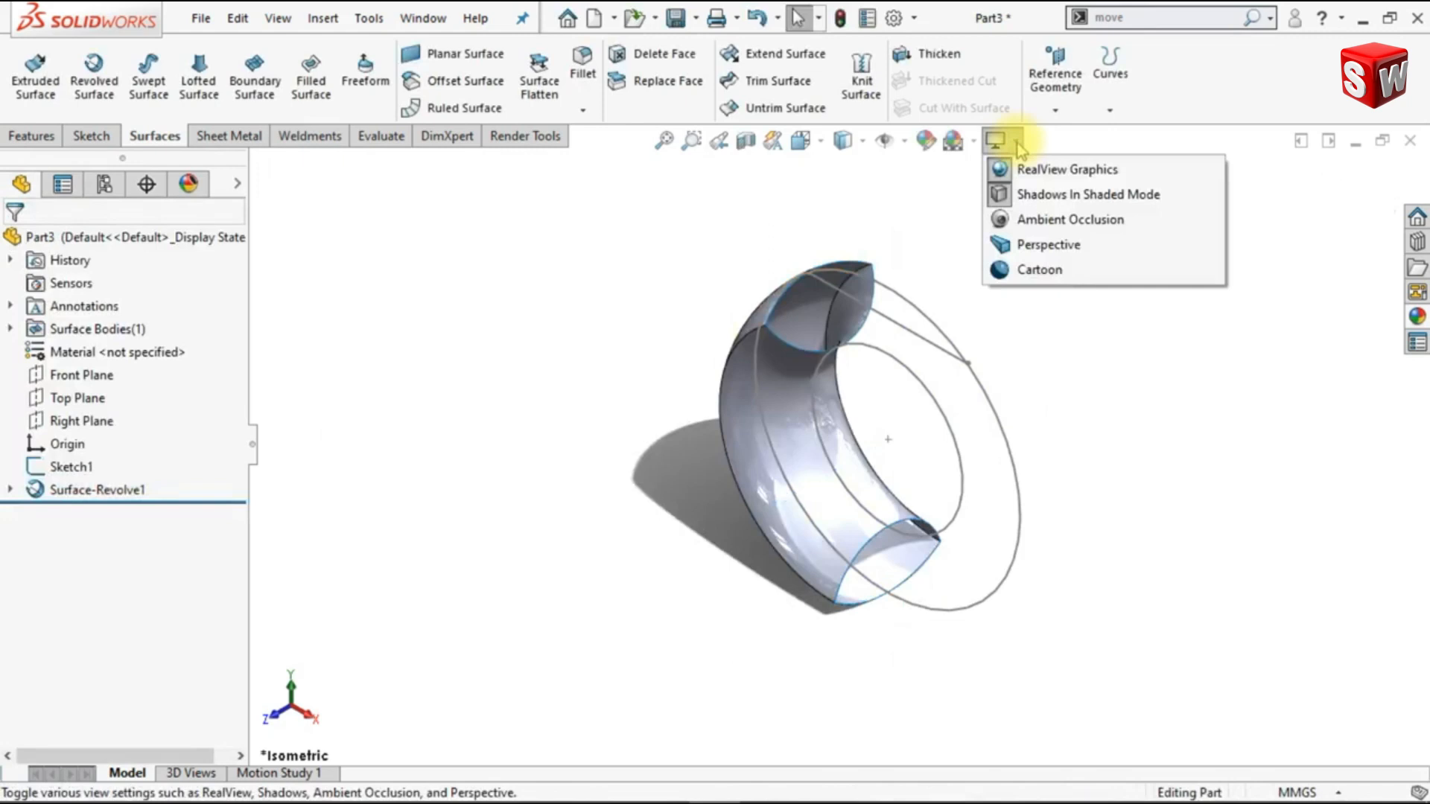
click(1002, 192)
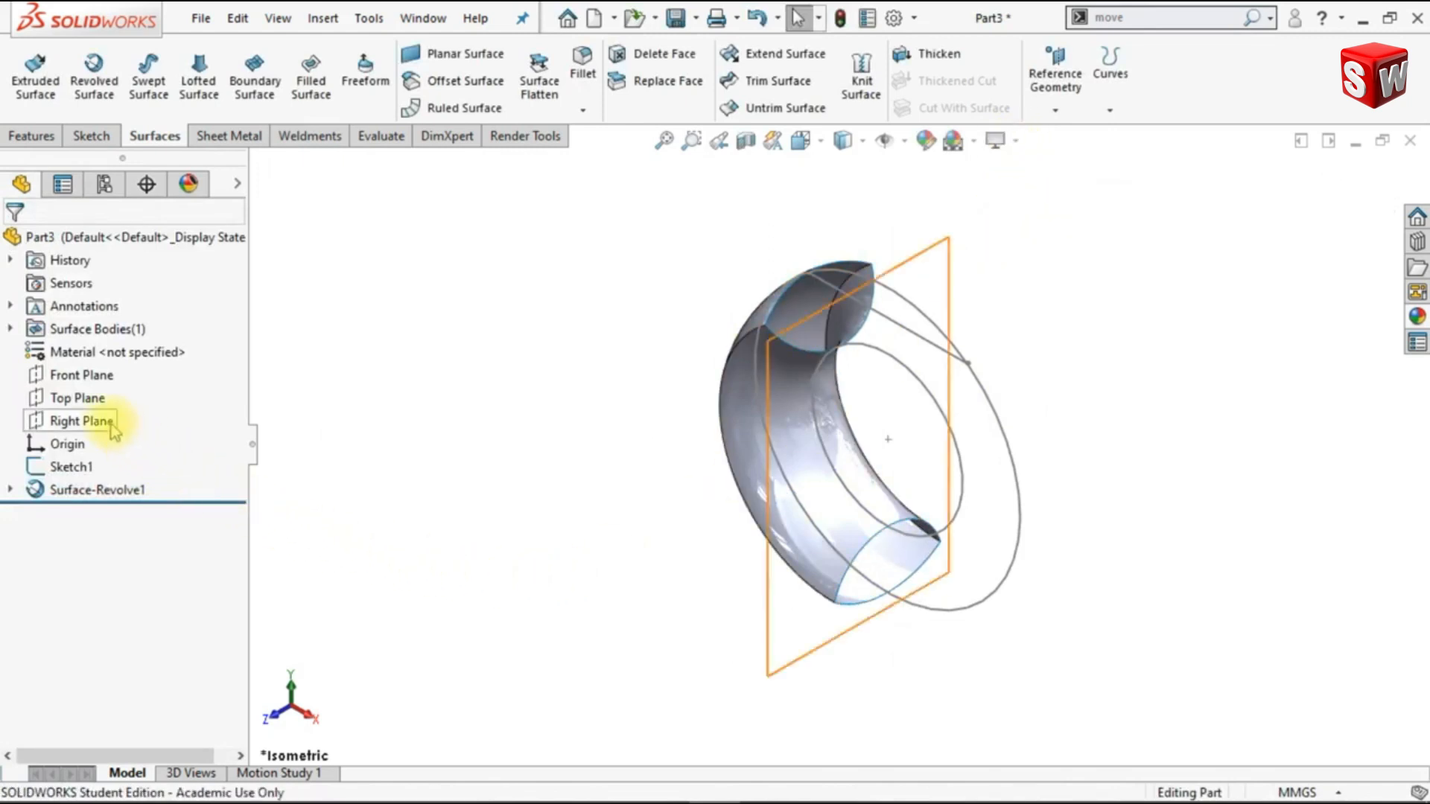
click(88, 421)
click(112, 382)
click(1046, 97)
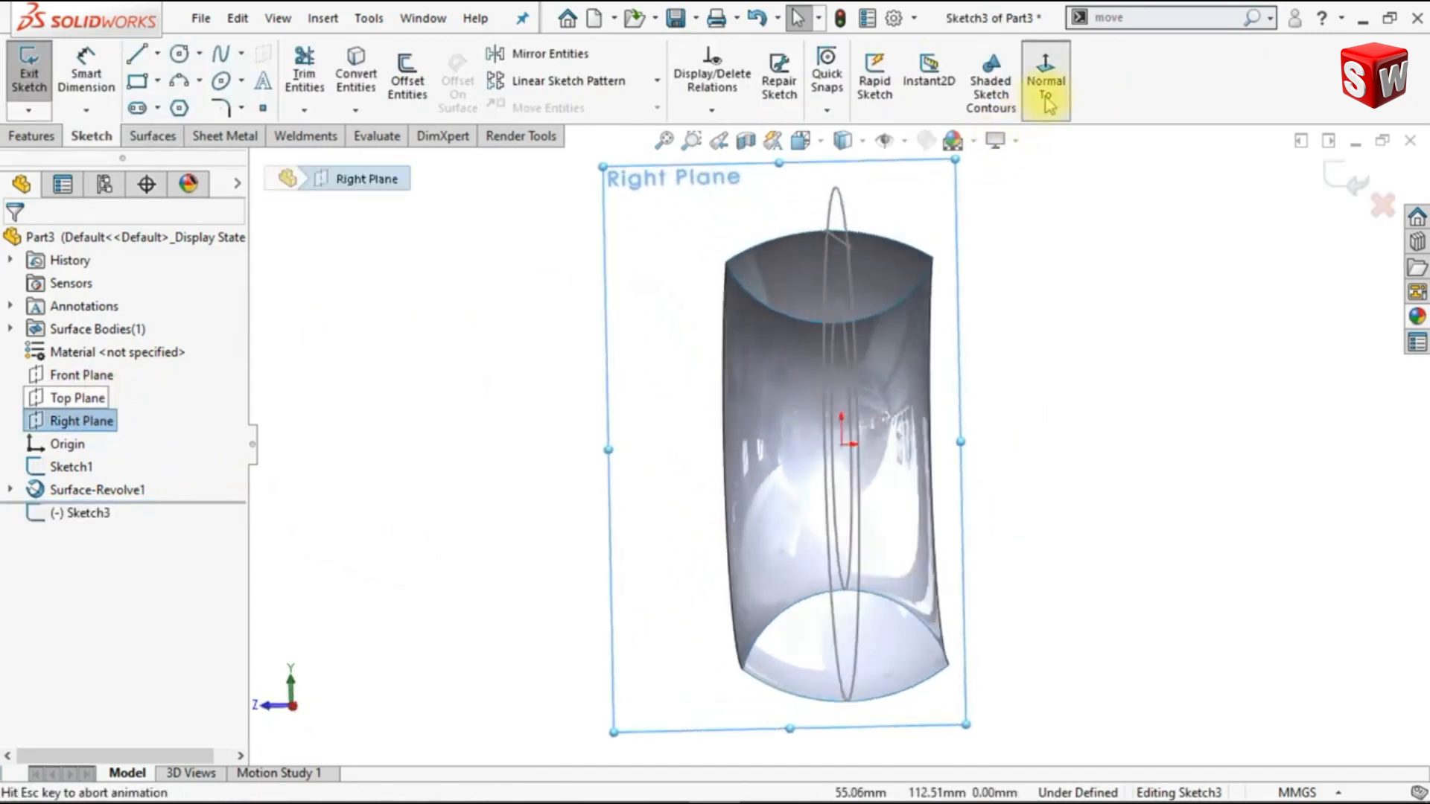
click(1045, 96)
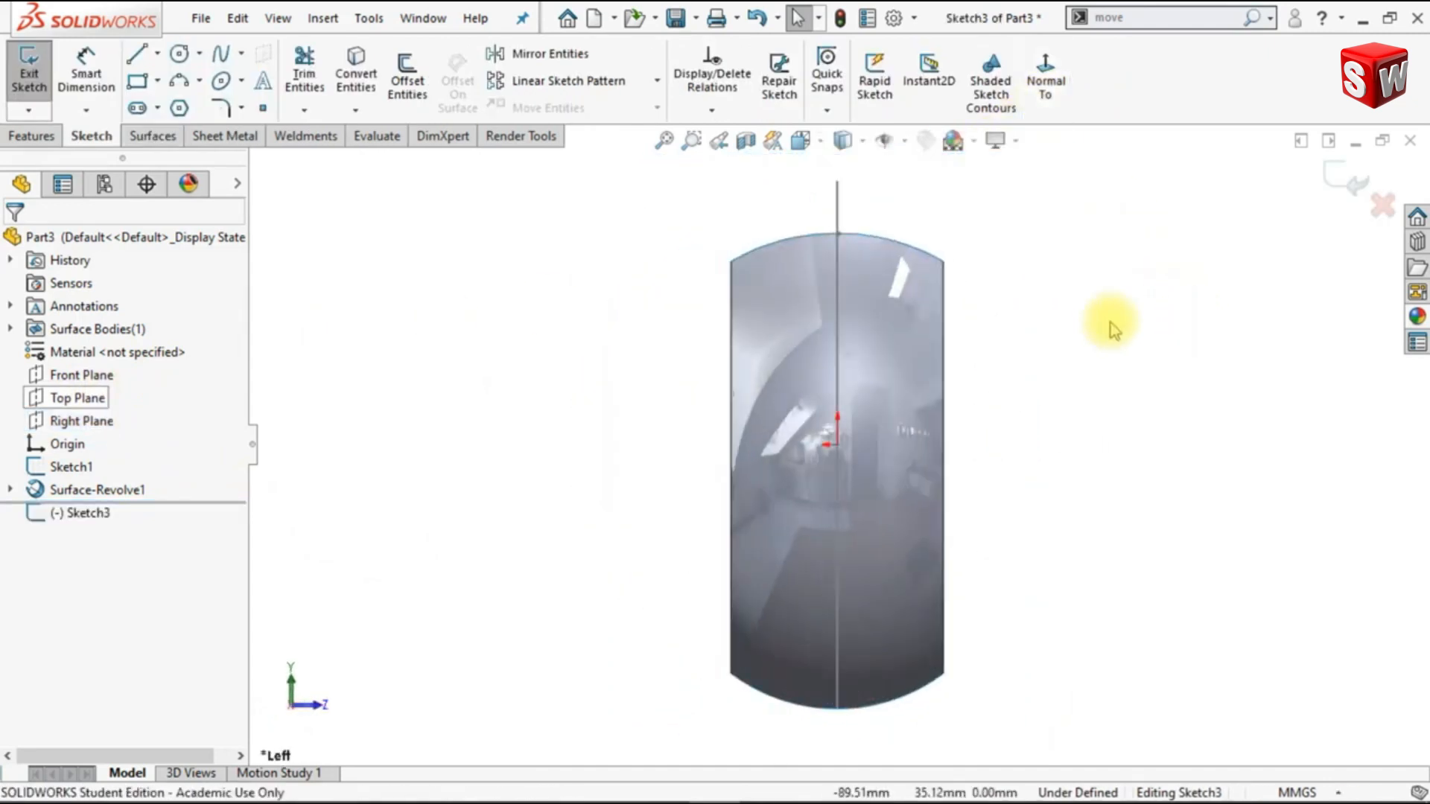
Draw a circle centred on the vertical line above the origin, spanning the full width of the revolved surface
click(178, 55)
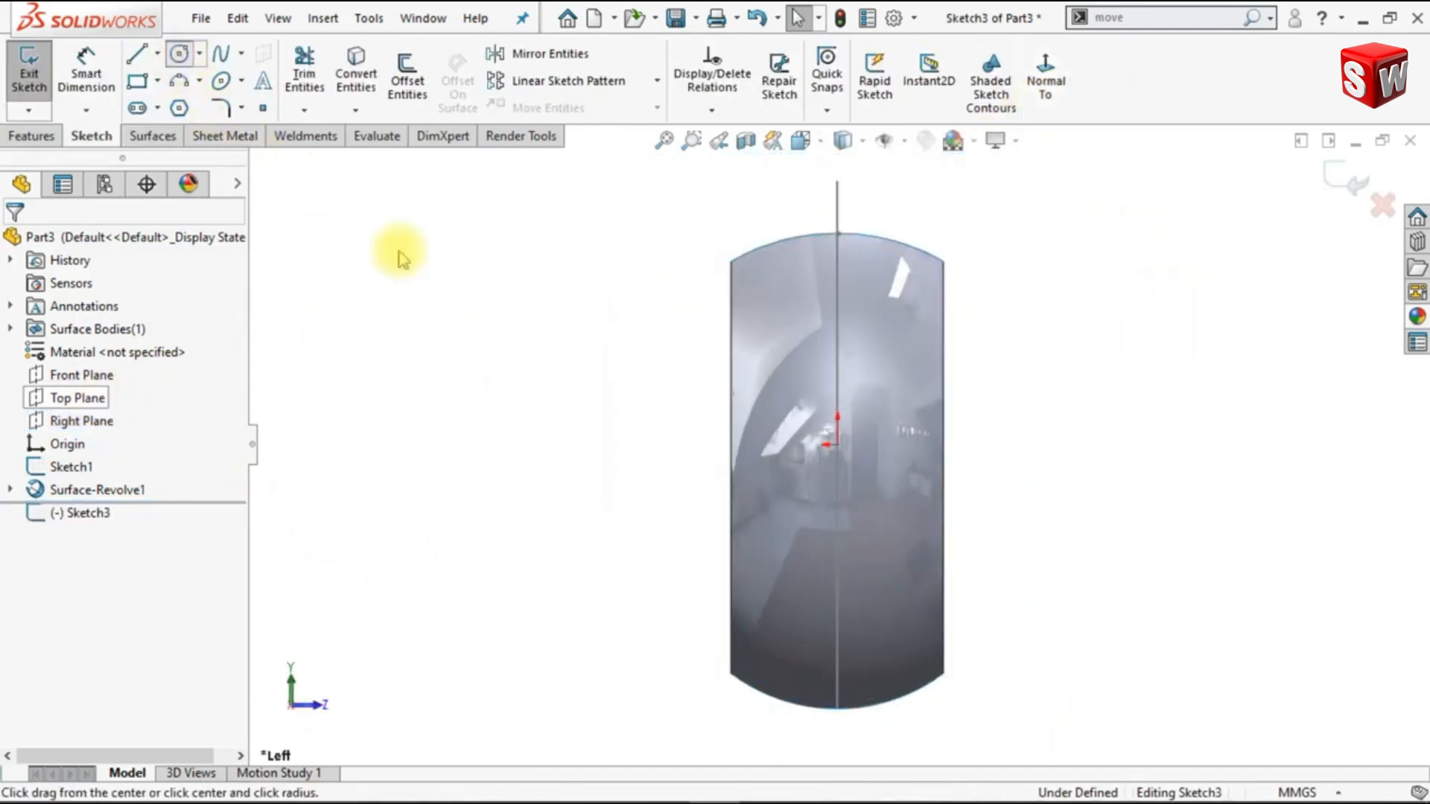
click(838, 368)
click(943, 369)
key(Escape)
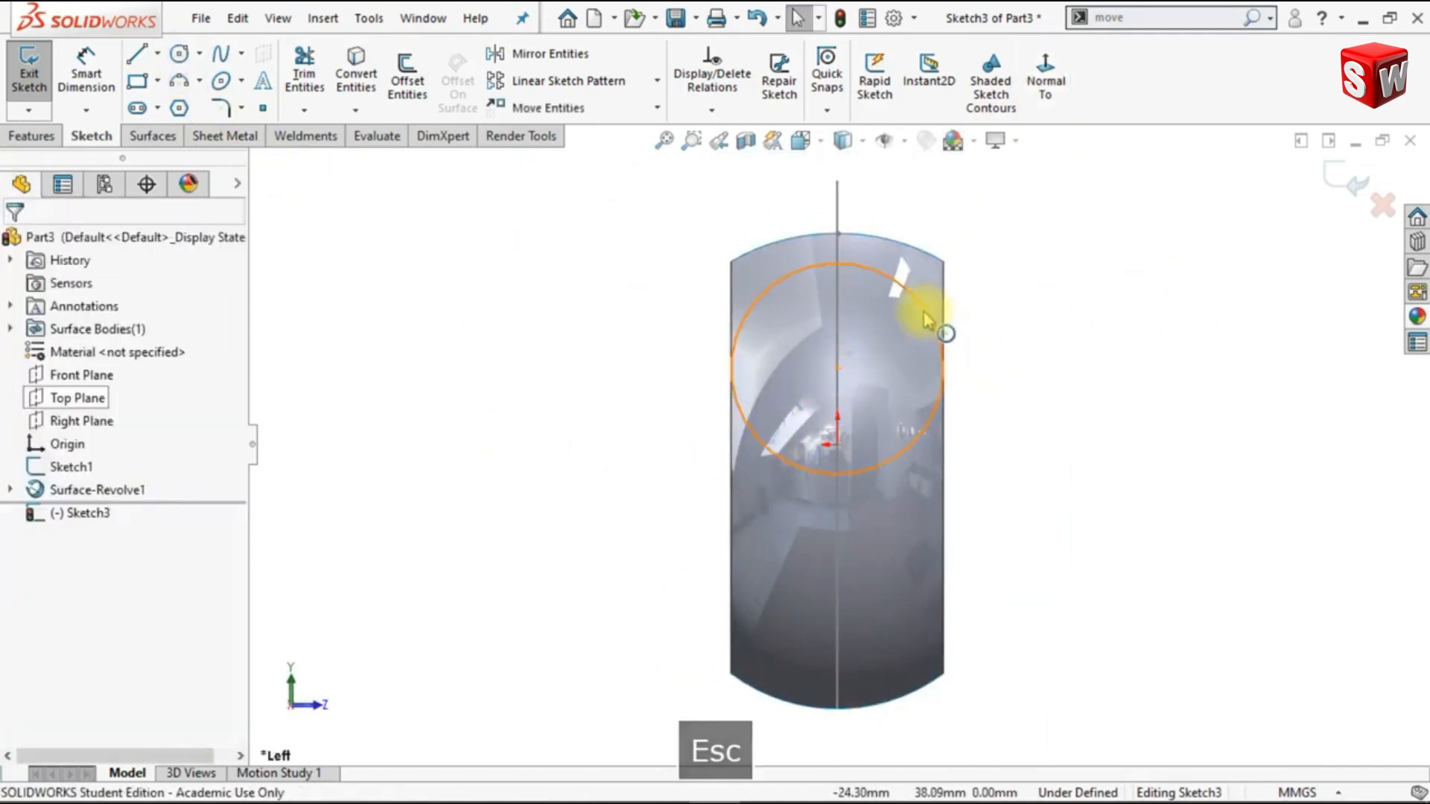
Add Tangent relations from the circle to the surface's right straight edge and to its upper curved edge
ctrl+click(944, 305)
ctrl+click(950, 298)
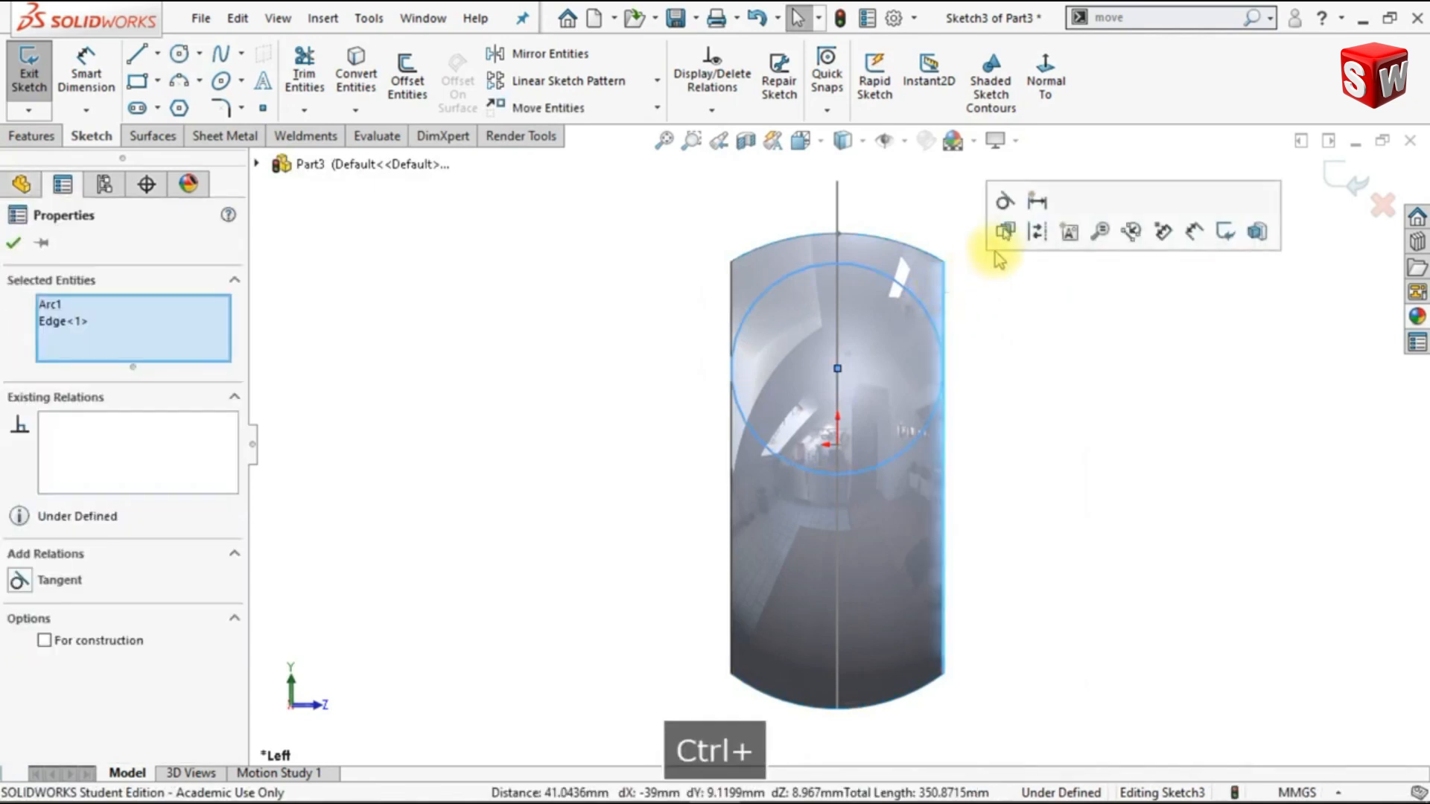
click(1005, 202)
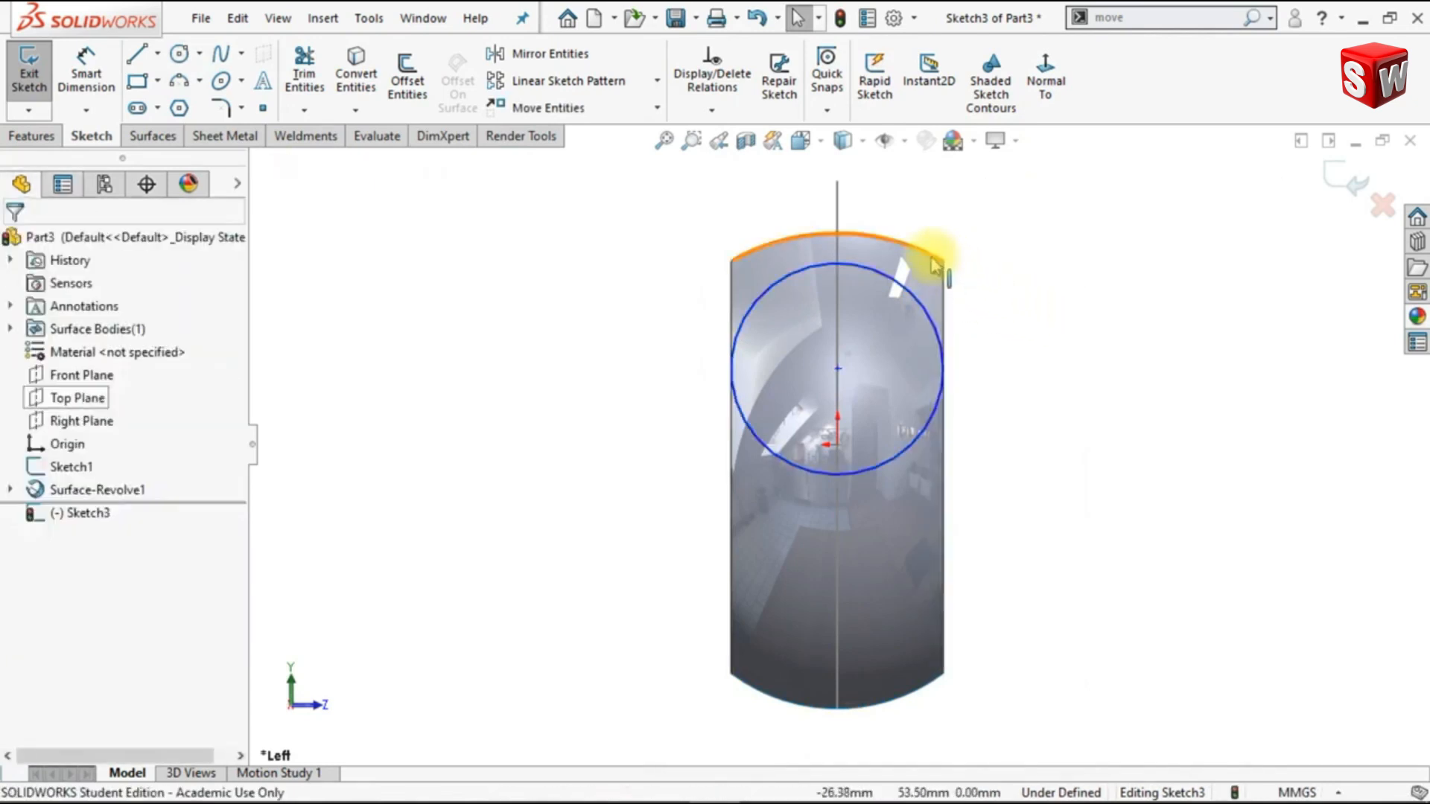
click(930, 256)
ctrl+click(911, 288)
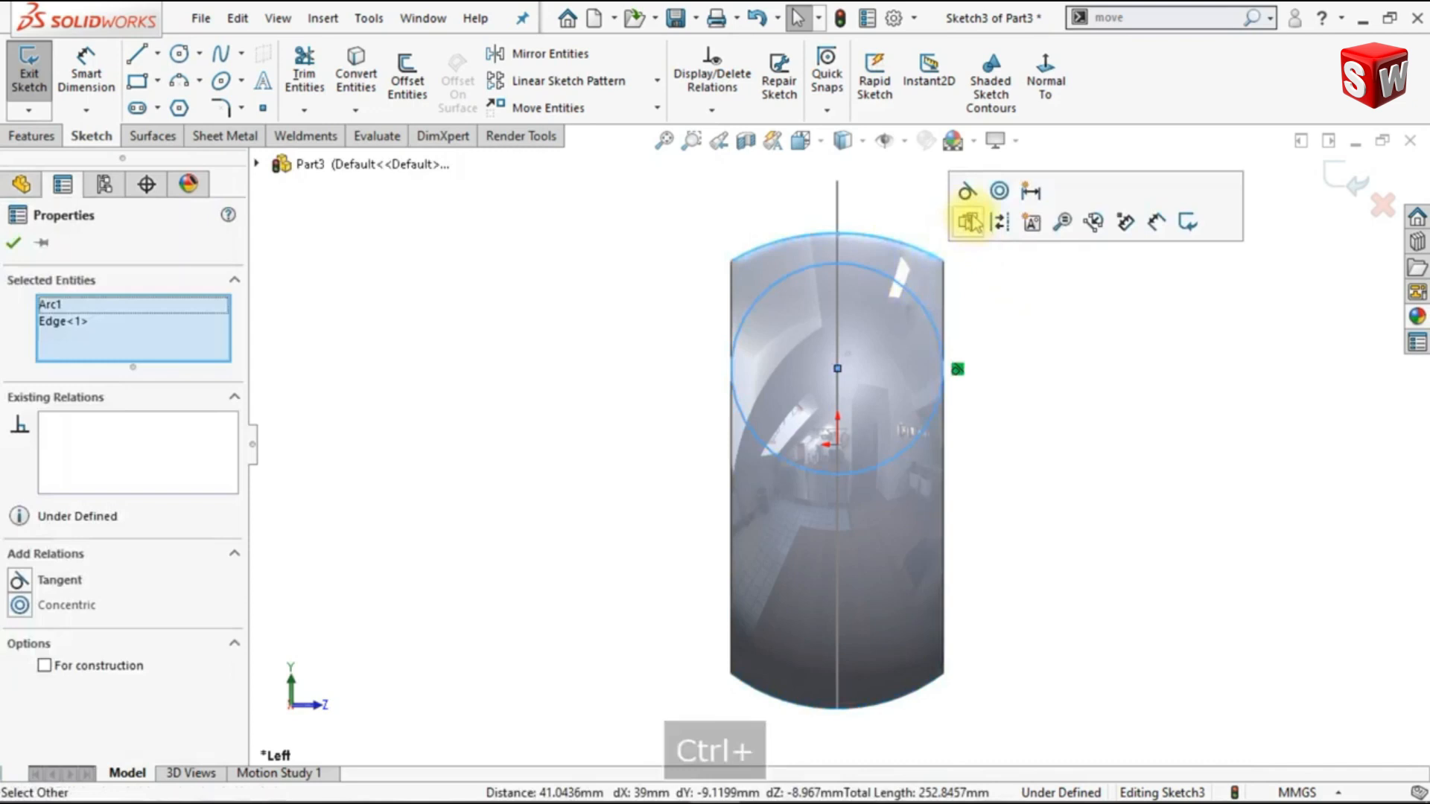
click(967, 191)
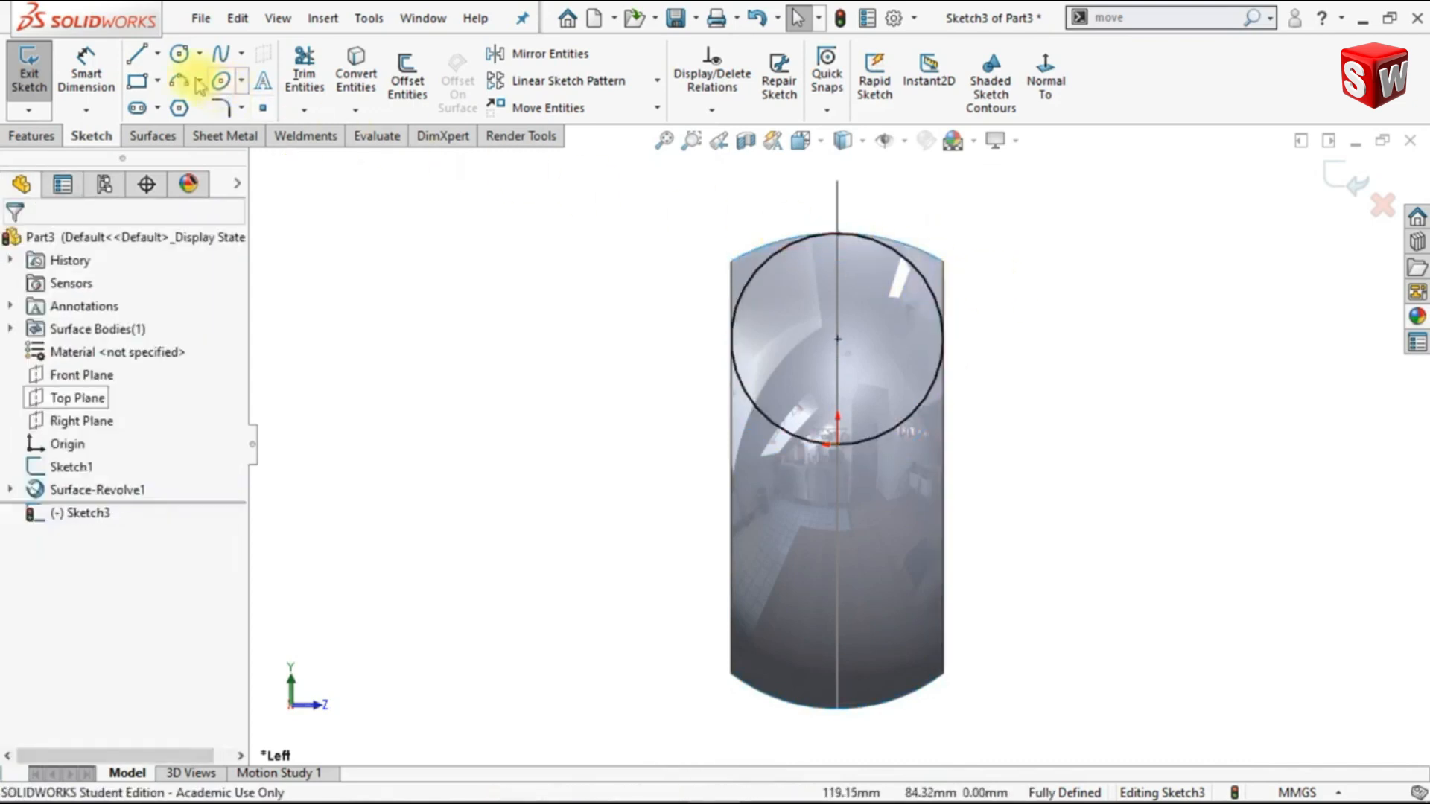
Draw a horizontal centerline across the circle's diameter, from its left quadrant point to its right one
click(157, 53)
click(166, 102)
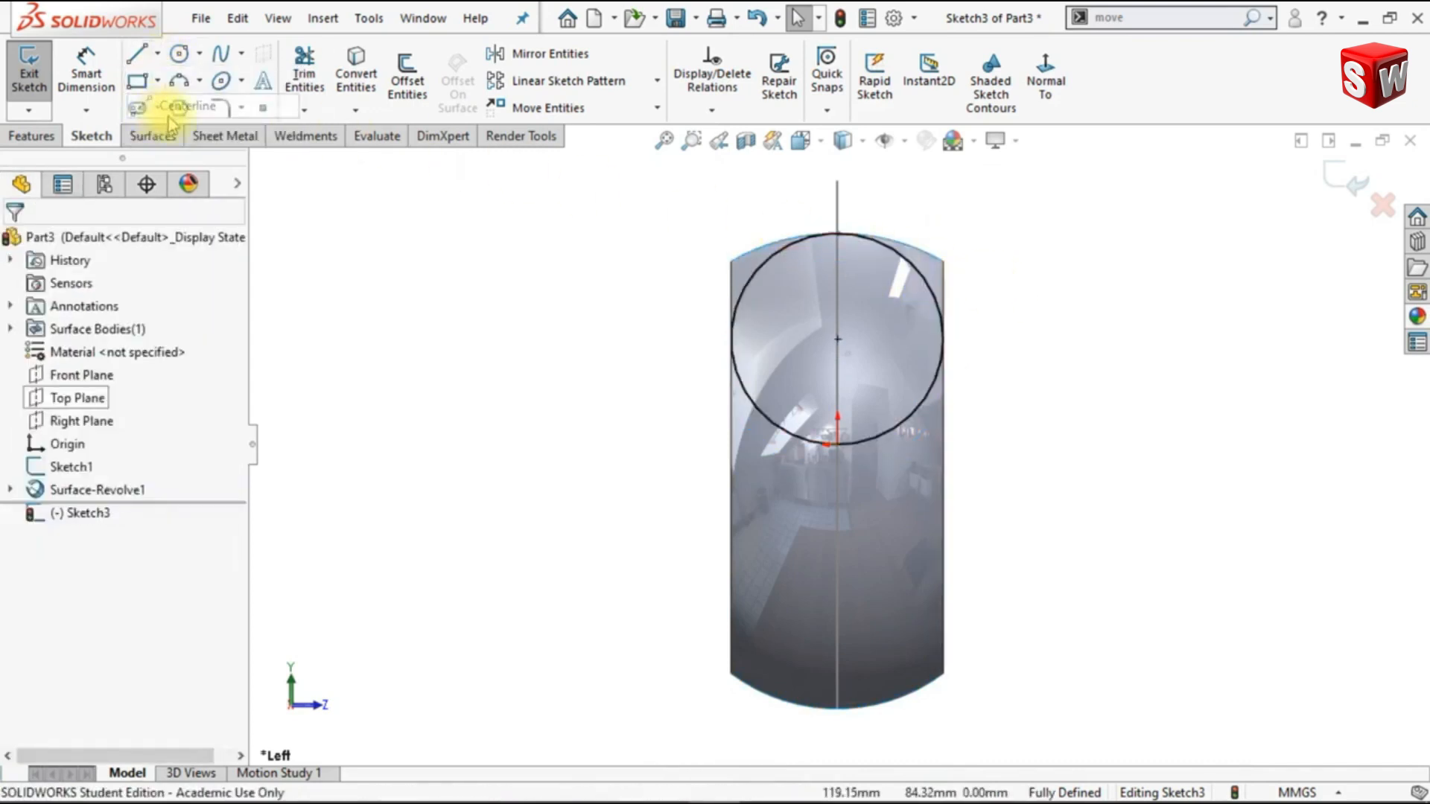
click(729, 340)
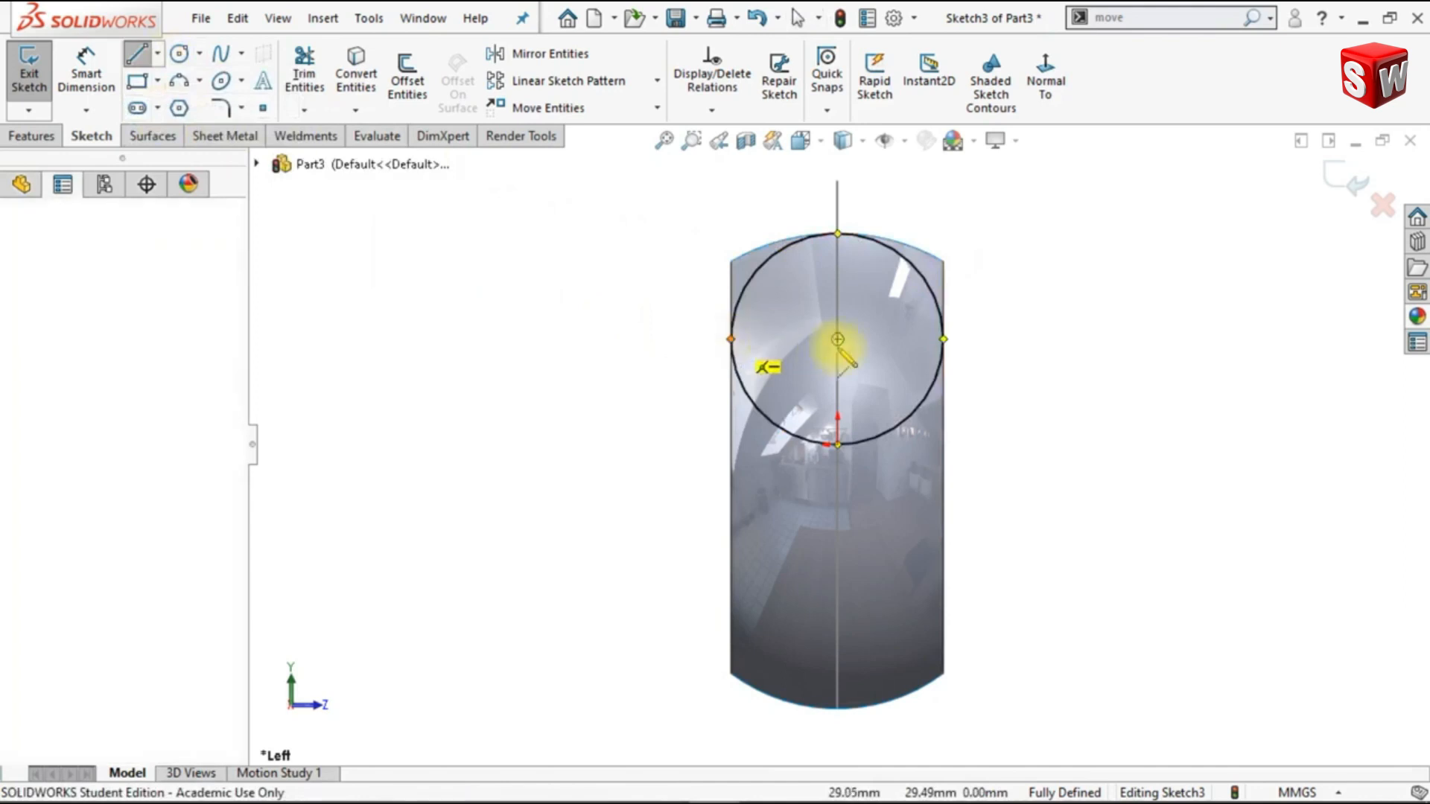
click(945, 341)
key(Escape)
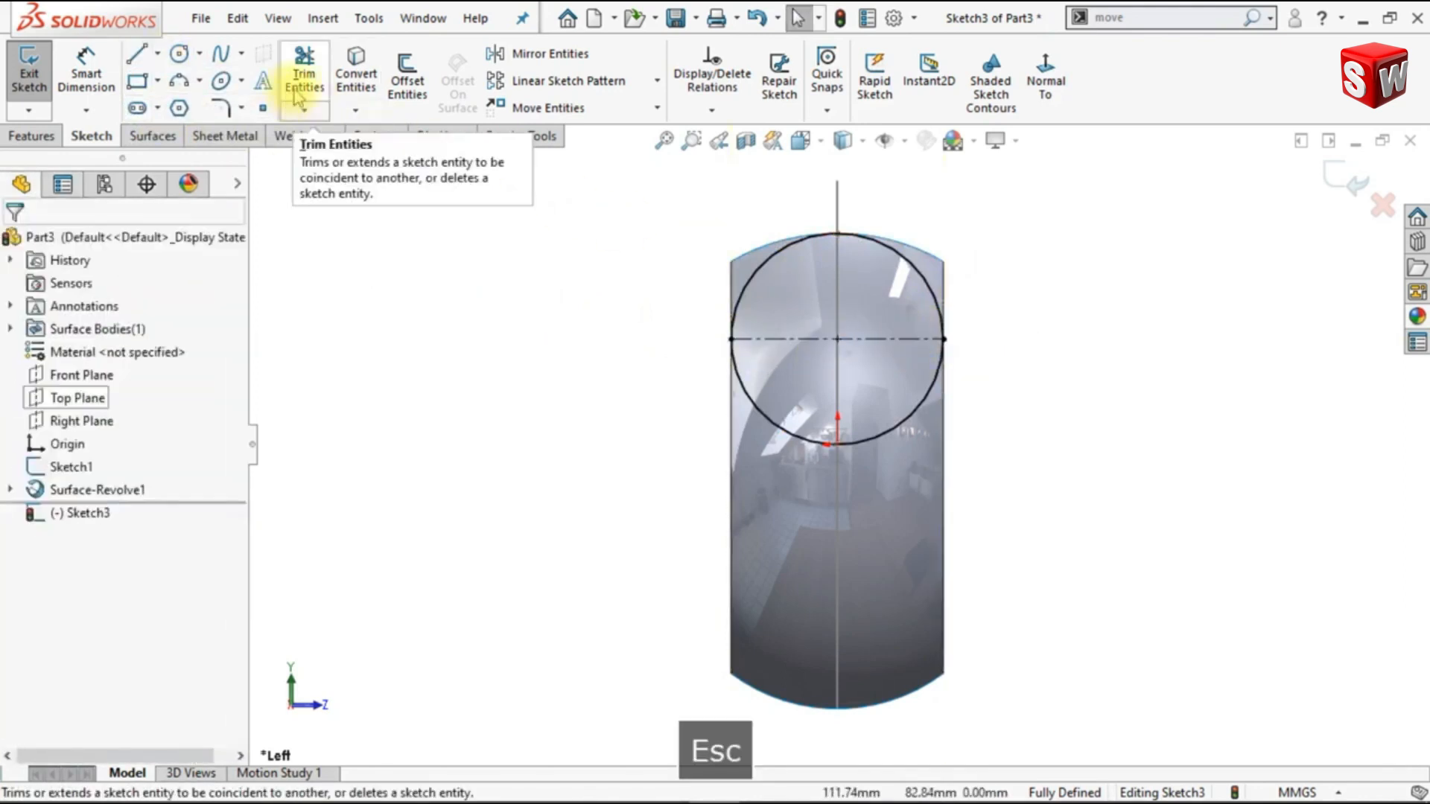
Trim away the lower half of the circle below the centerline with Power trim
click(305, 71)
drag(638, 377, 820, 405)
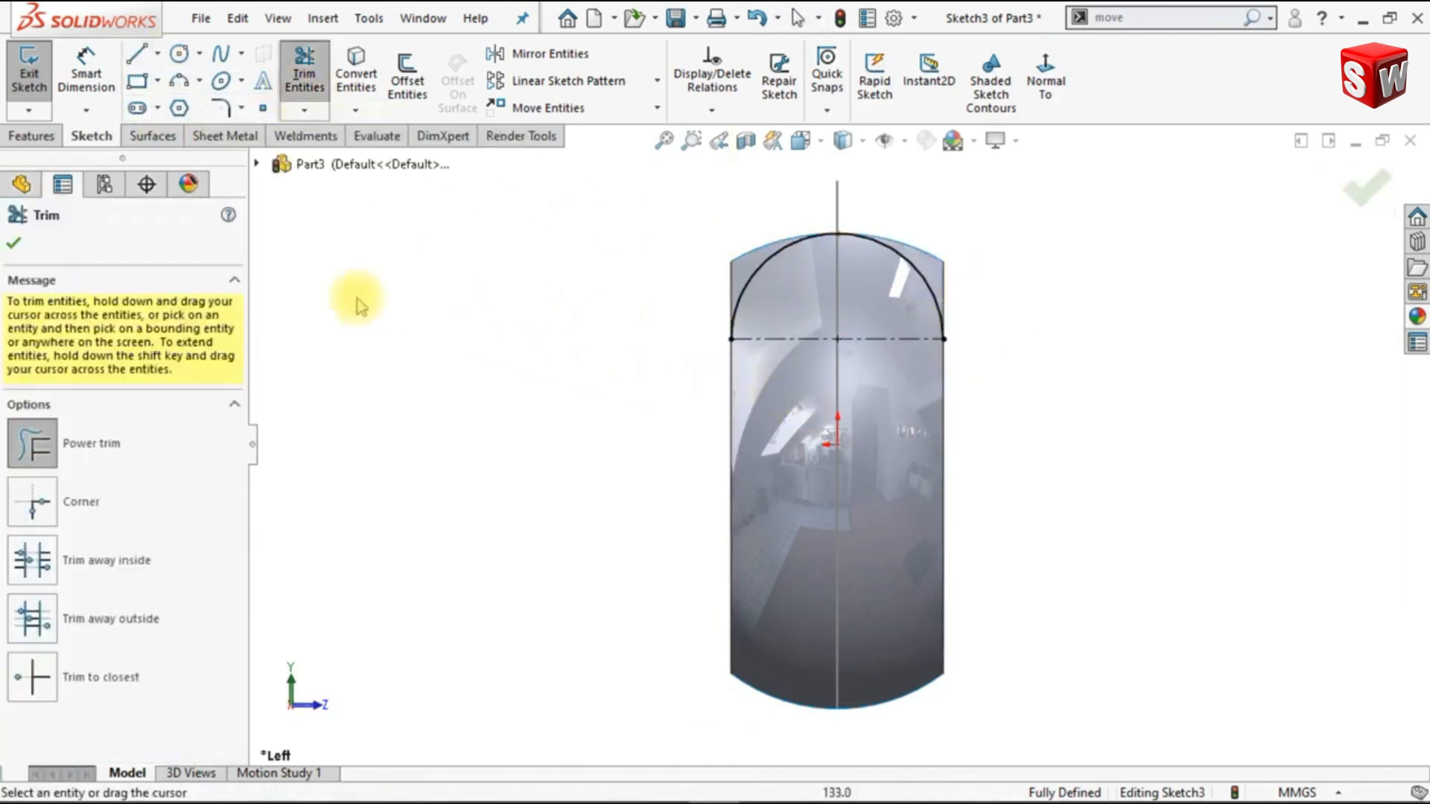
click(15, 244)
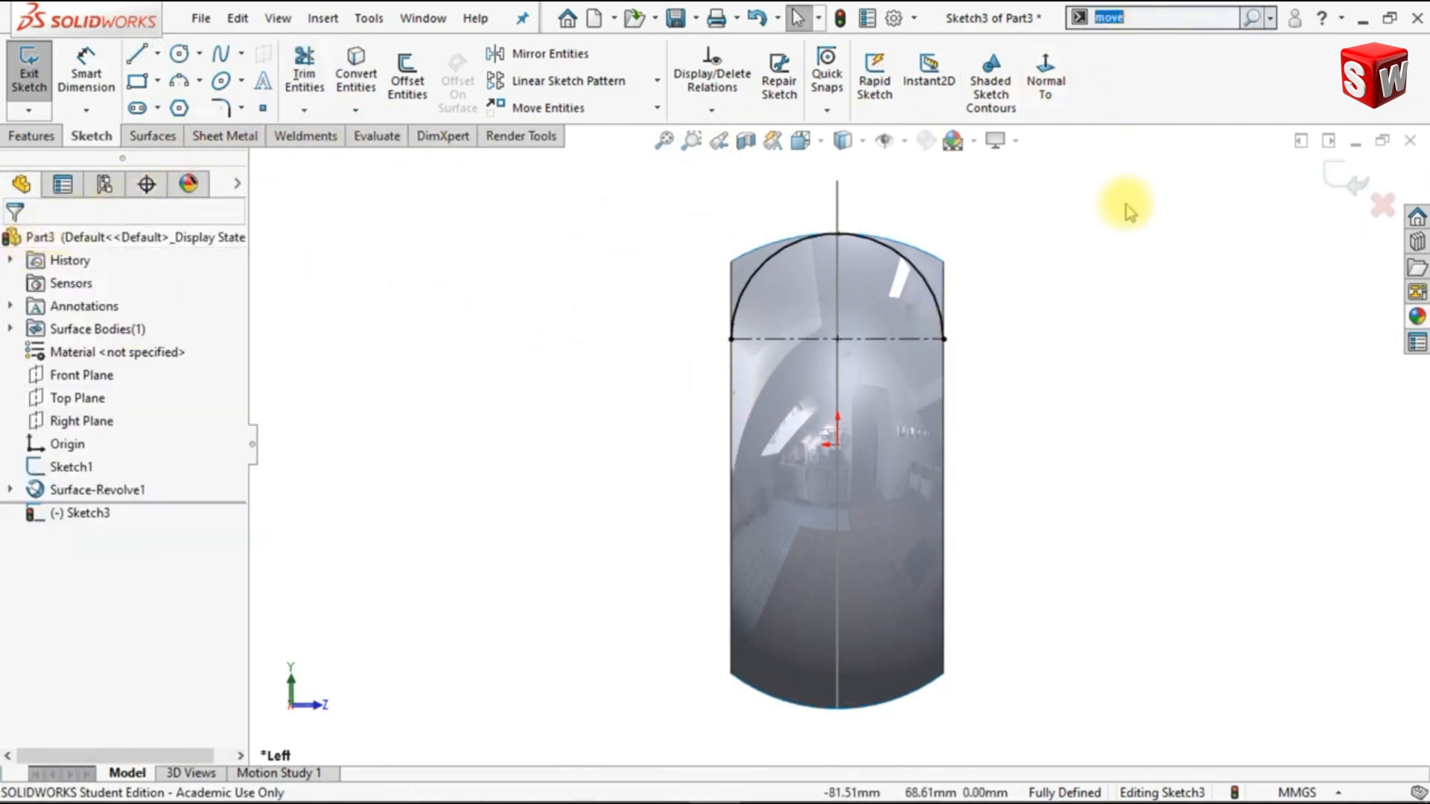
Create a projection Split Line from the semicircle sketch on the revolved surface's outer face
text(split)
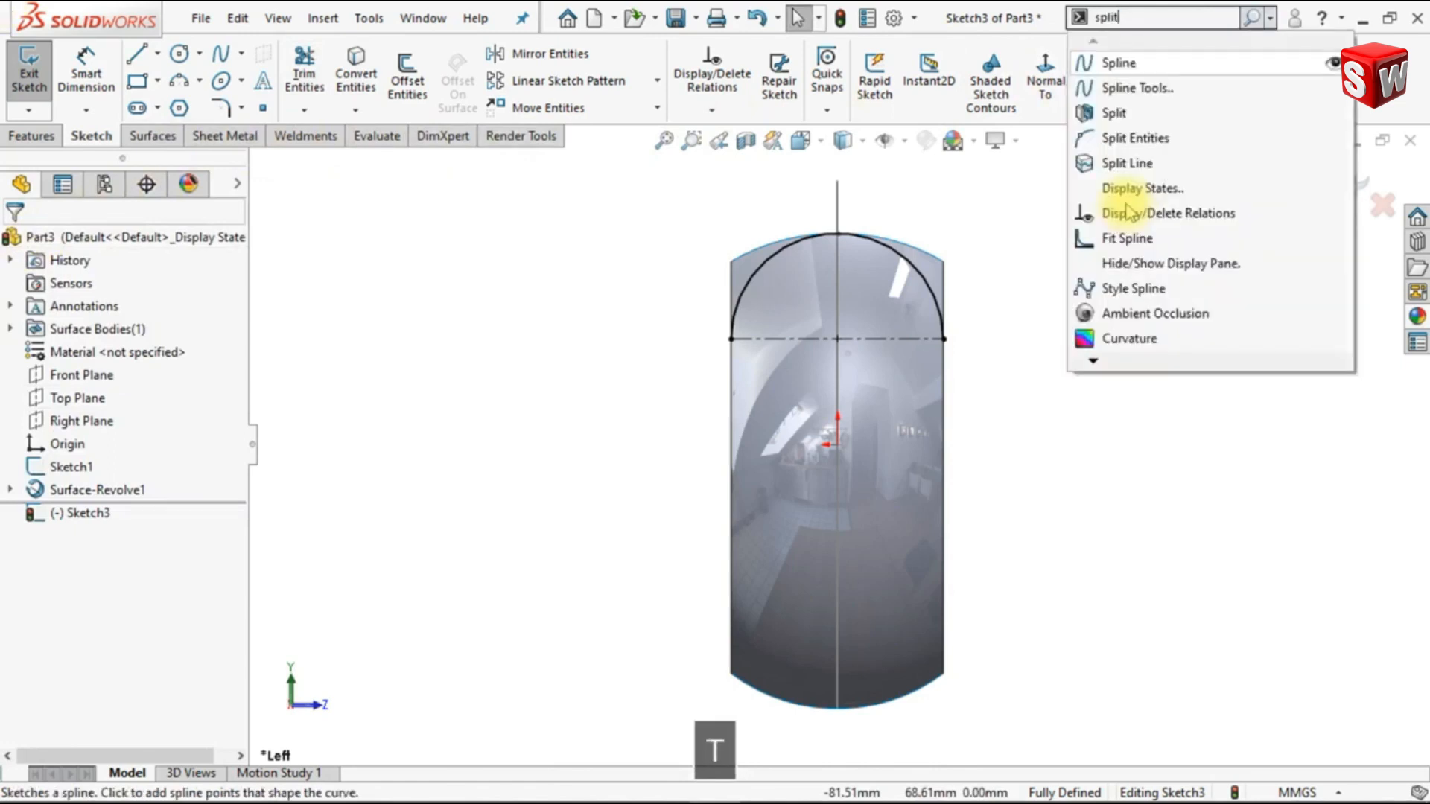
click(1139, 44)
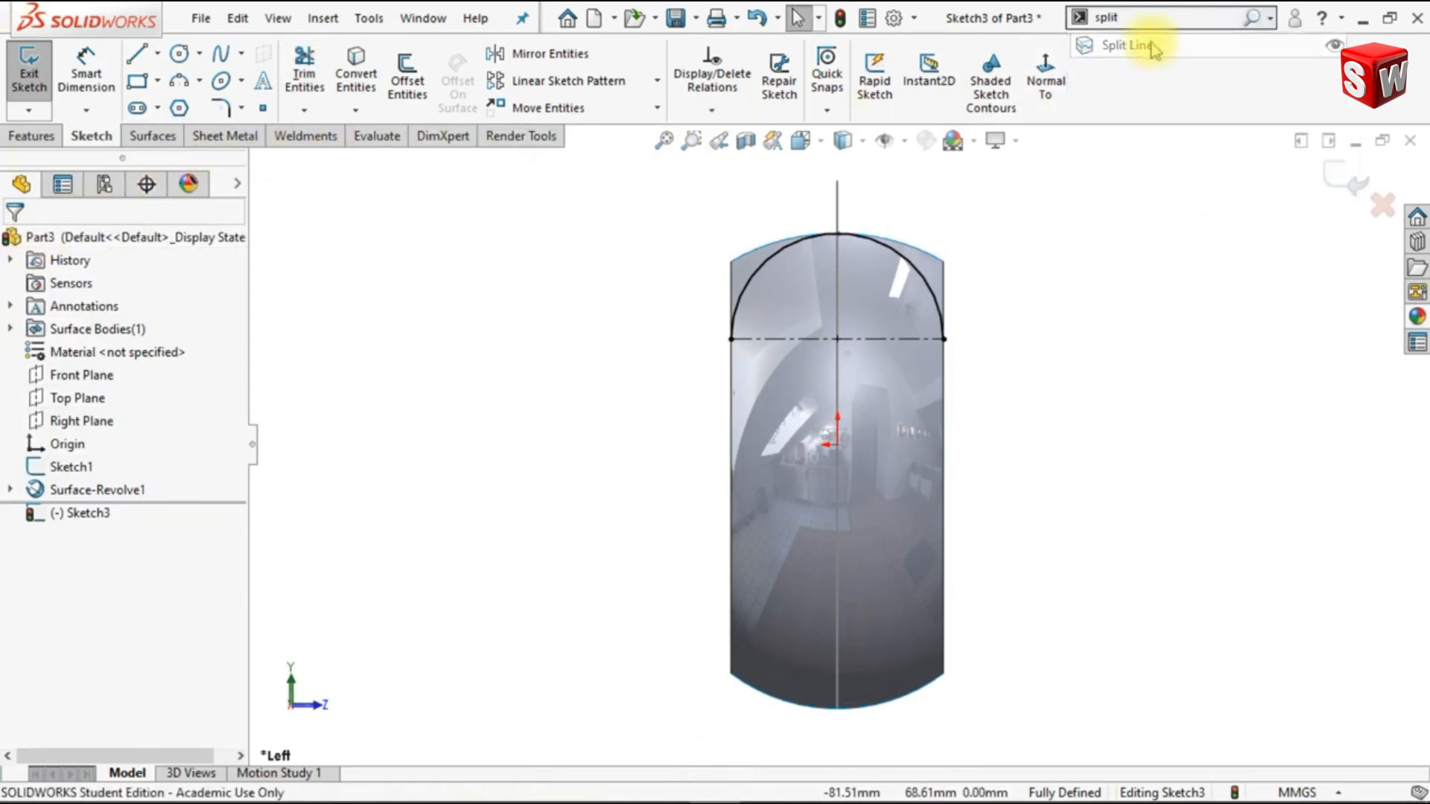
click(845, 420)
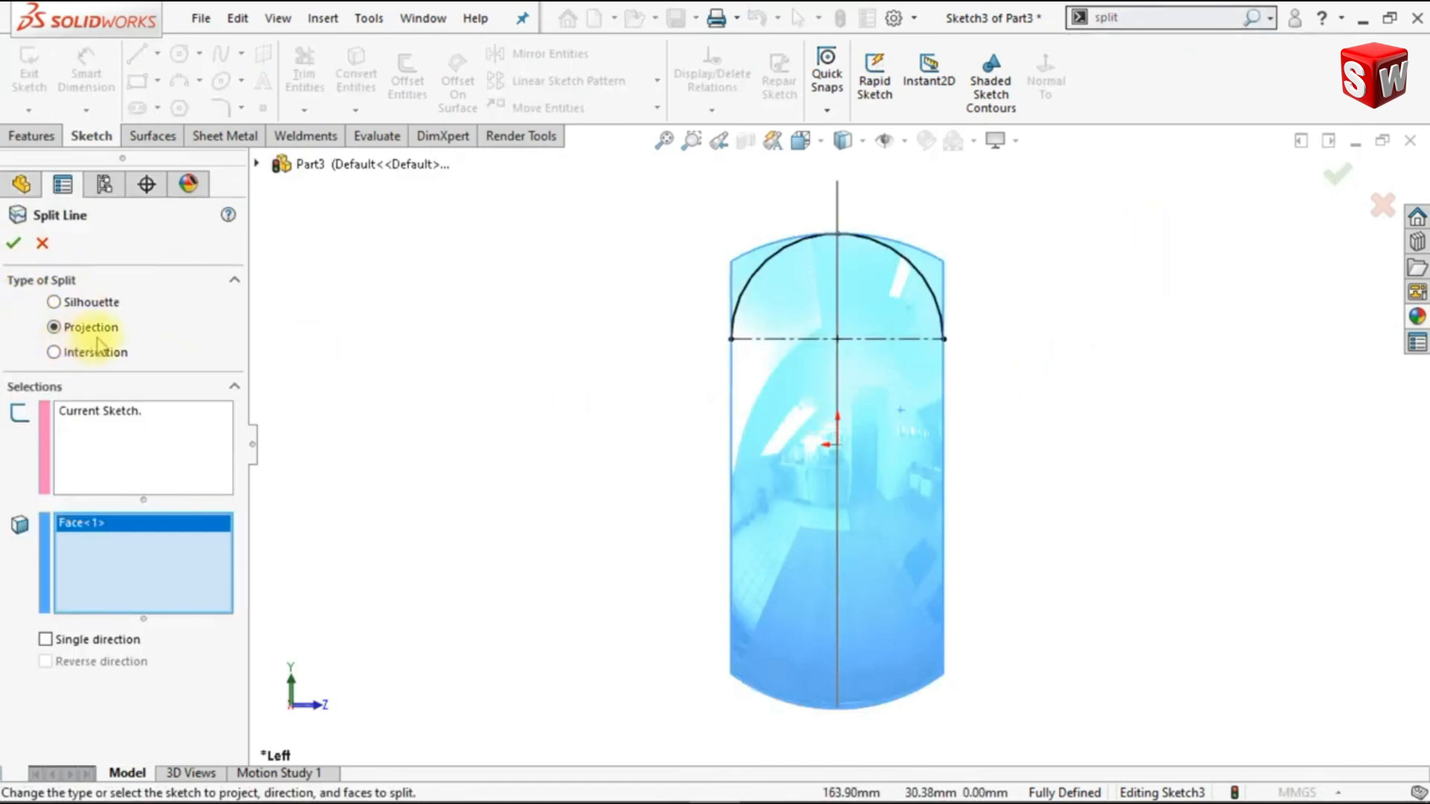
click(15, 245)
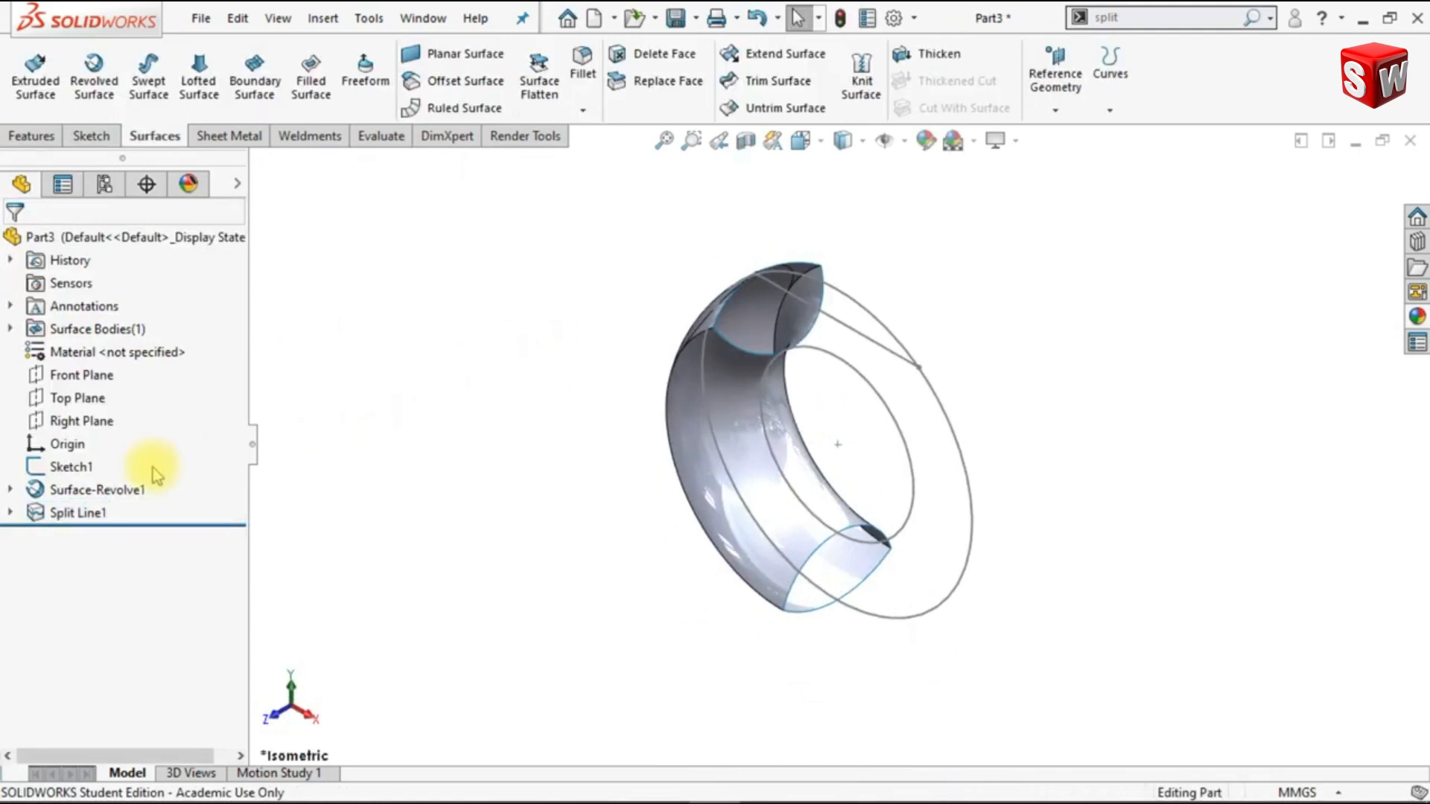
Start a face-on sketch on the Front Plane and draw a line from the split curve's lower end to the origin
click(82, 375)
click(102, 348)
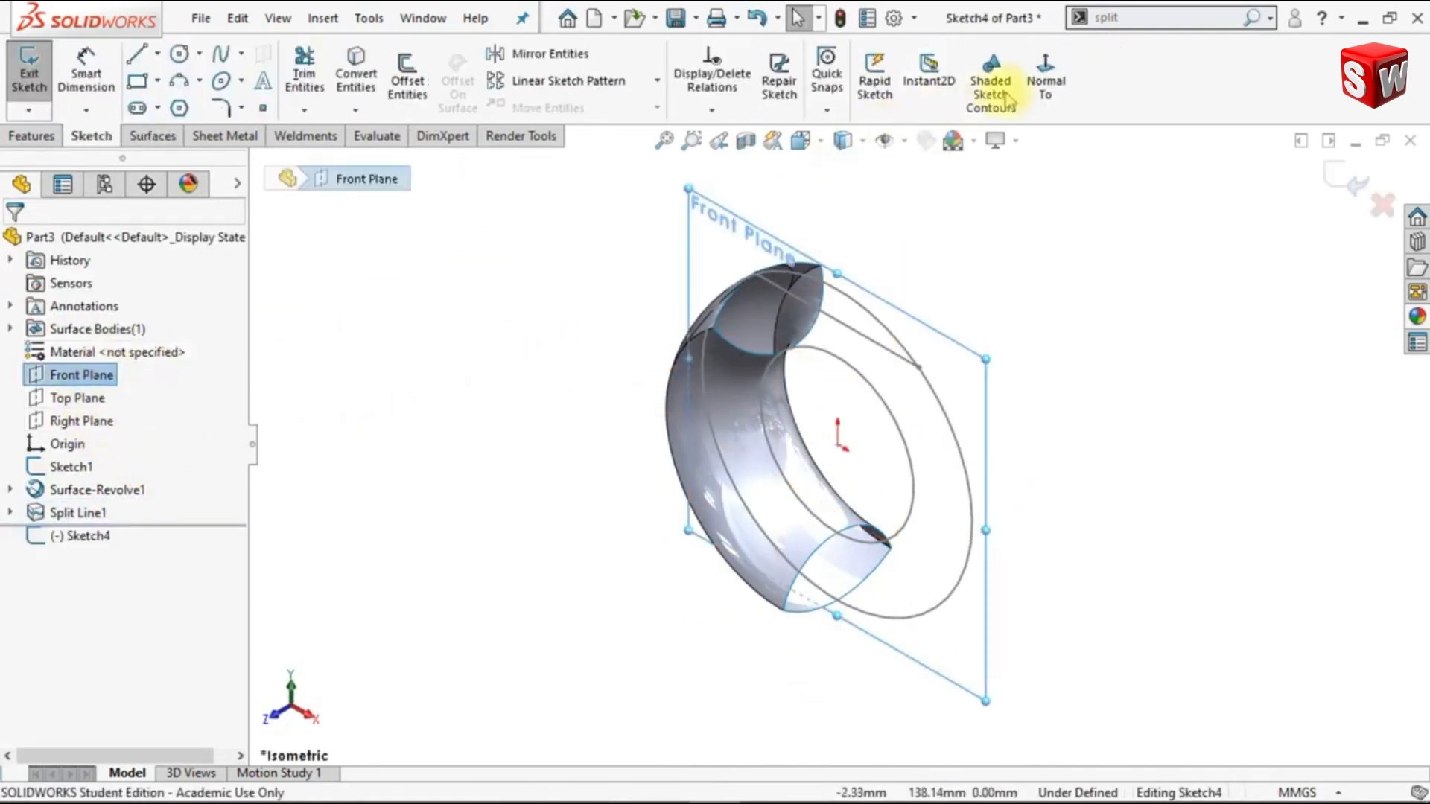
click(1046, 67)
click(138, 55)
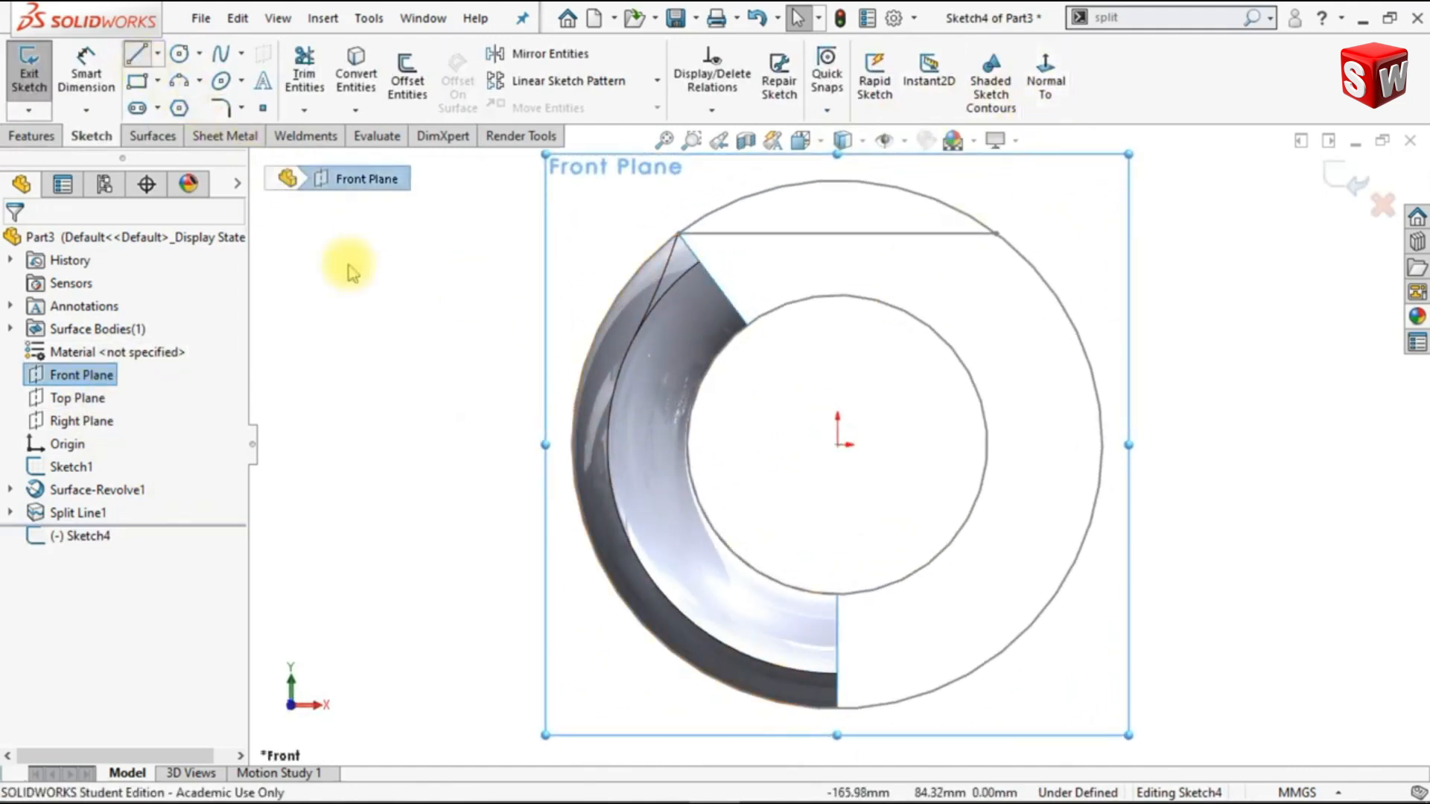
click(635, 341)
click(838, 444)
key(Escape)
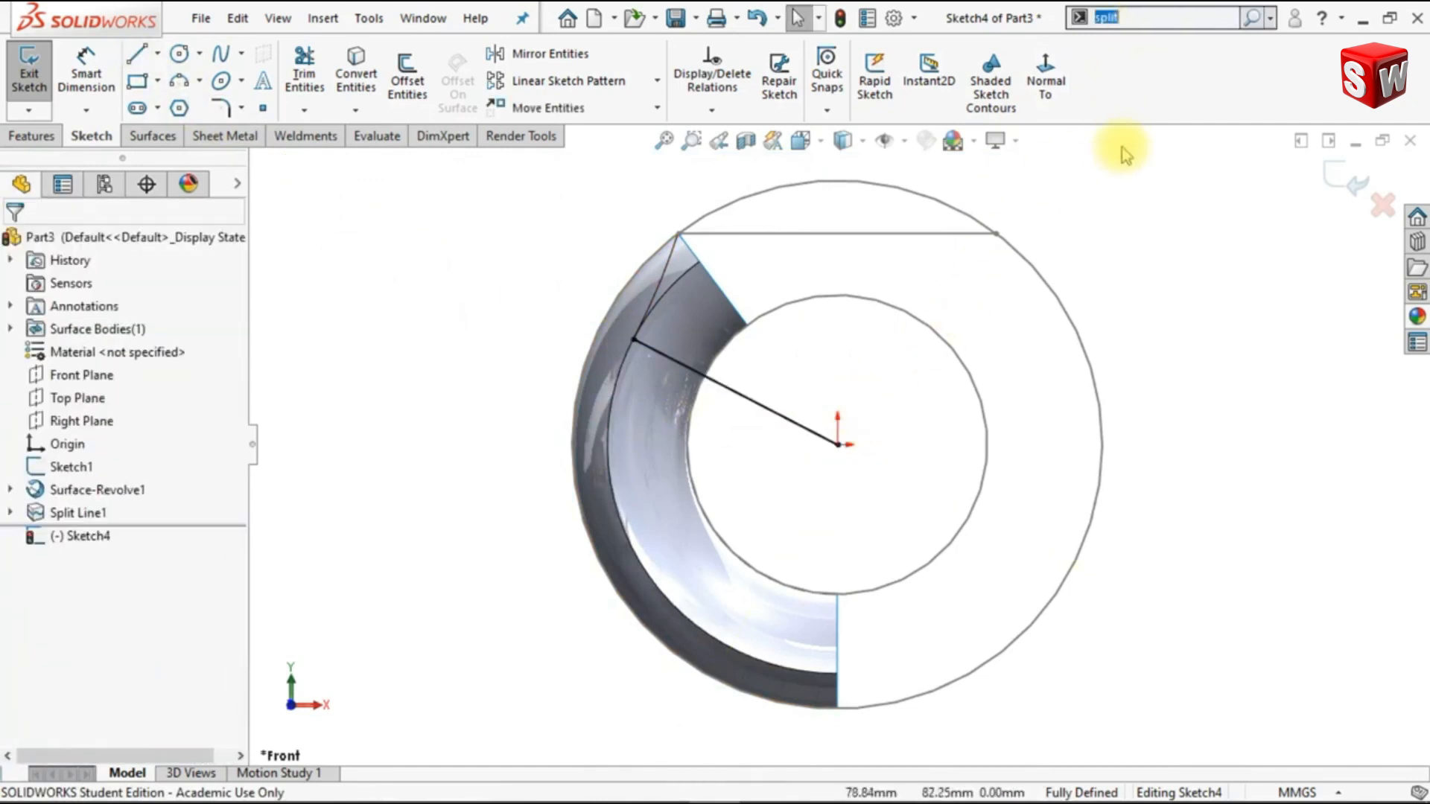
Project the current line sketch onto the ring's inner face as a projection Split Line
key(Return)
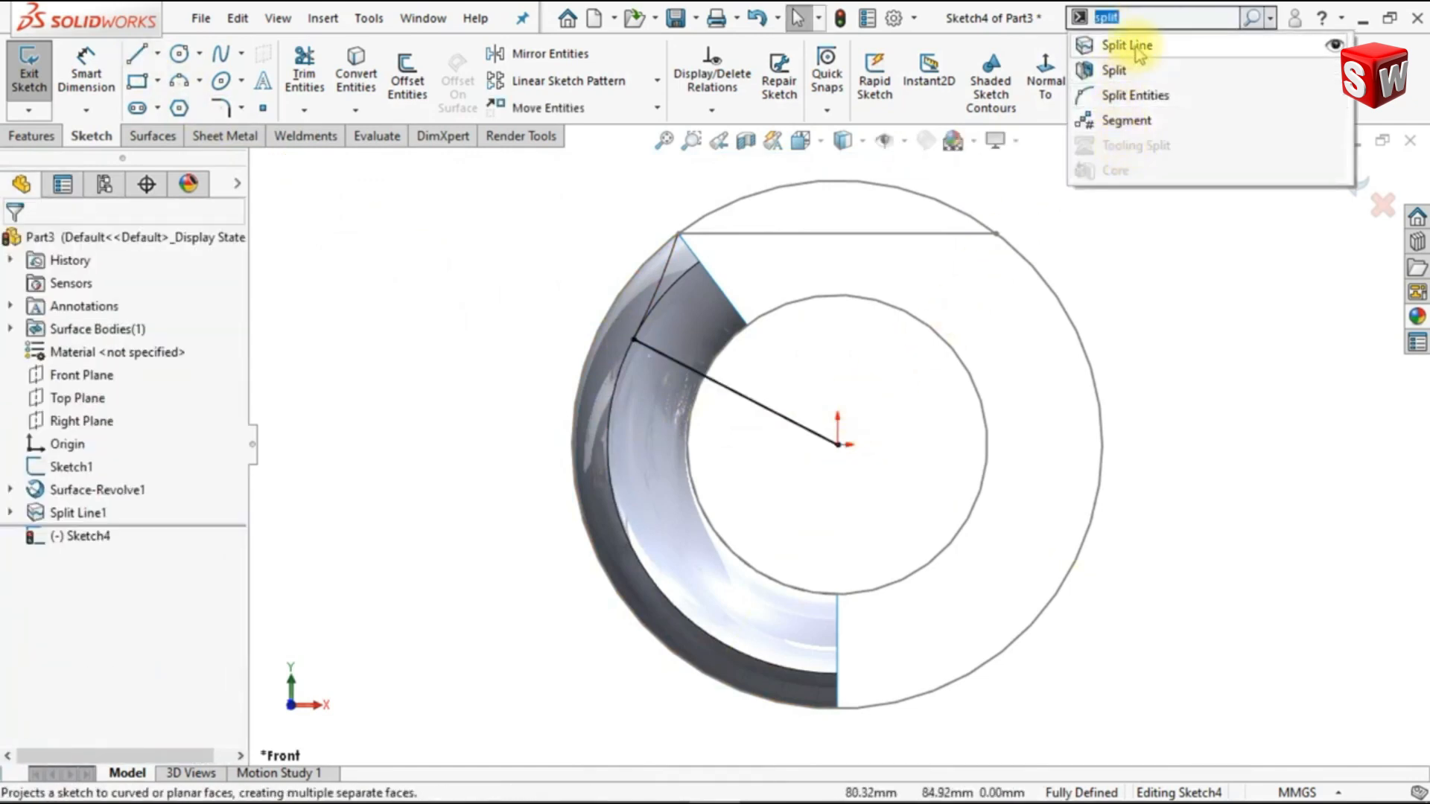
click(1137, 49)
click(688, 348)
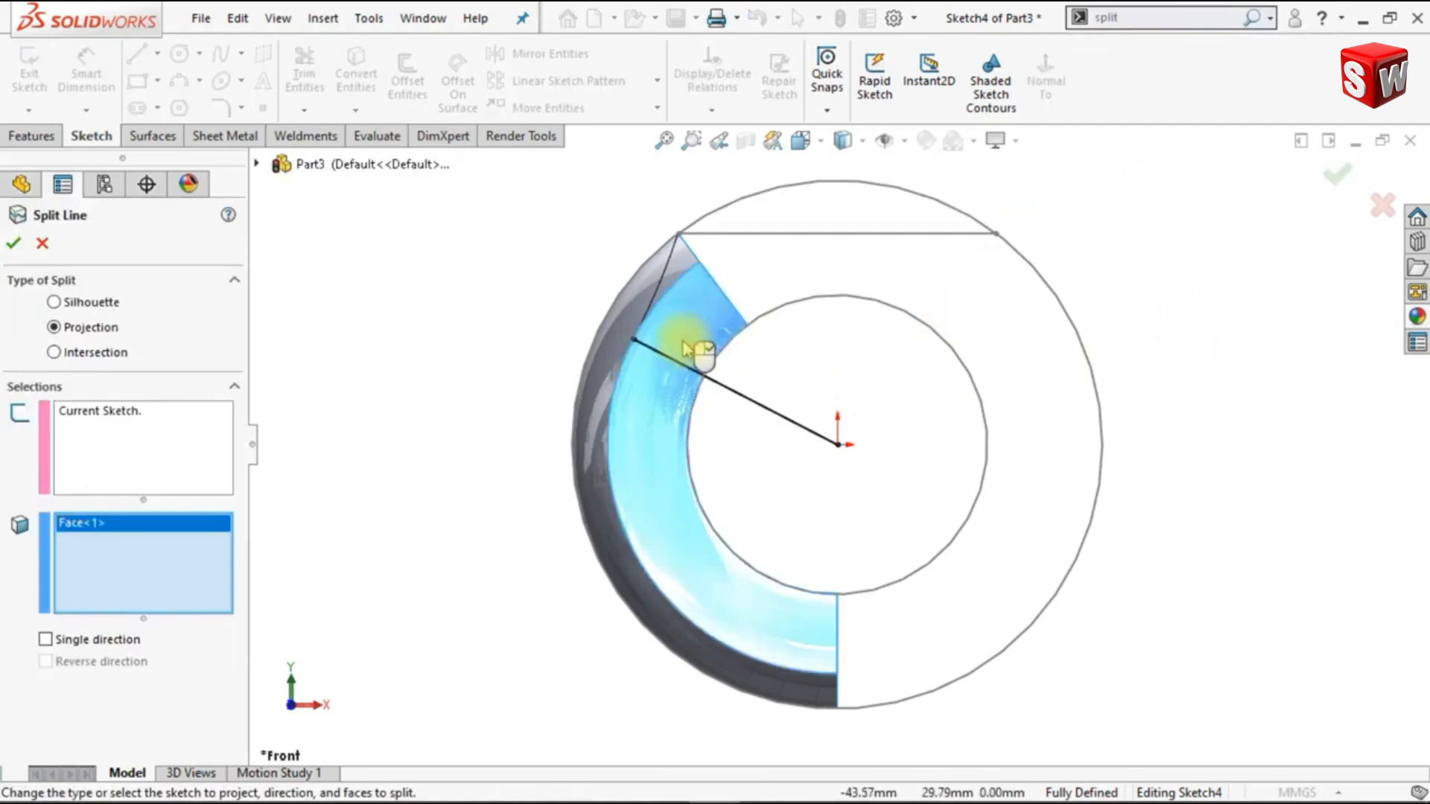
click(15, 244)
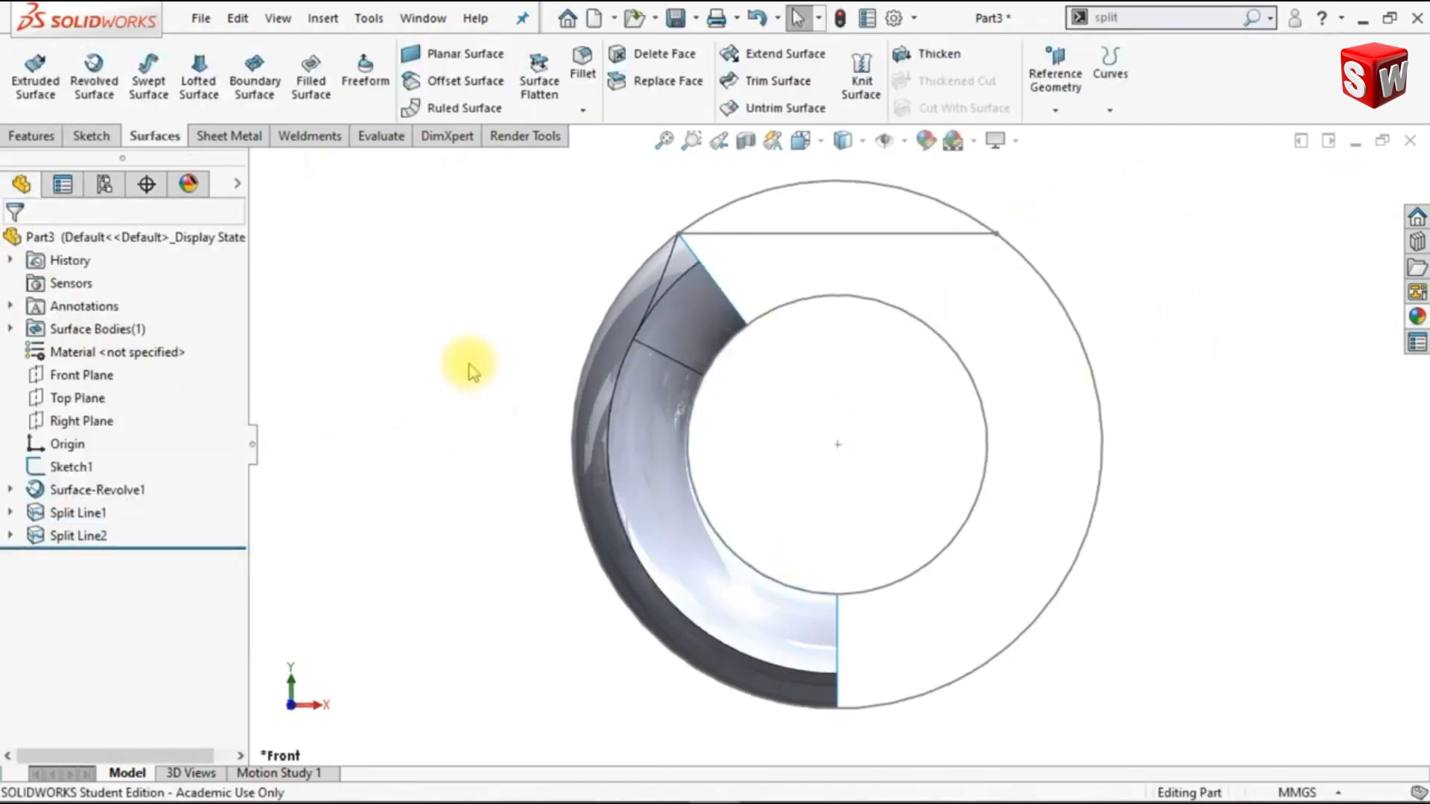
Delete the three split faces at the ring's upper end with Delete Face, using the plain Delete option
click(659, 54)
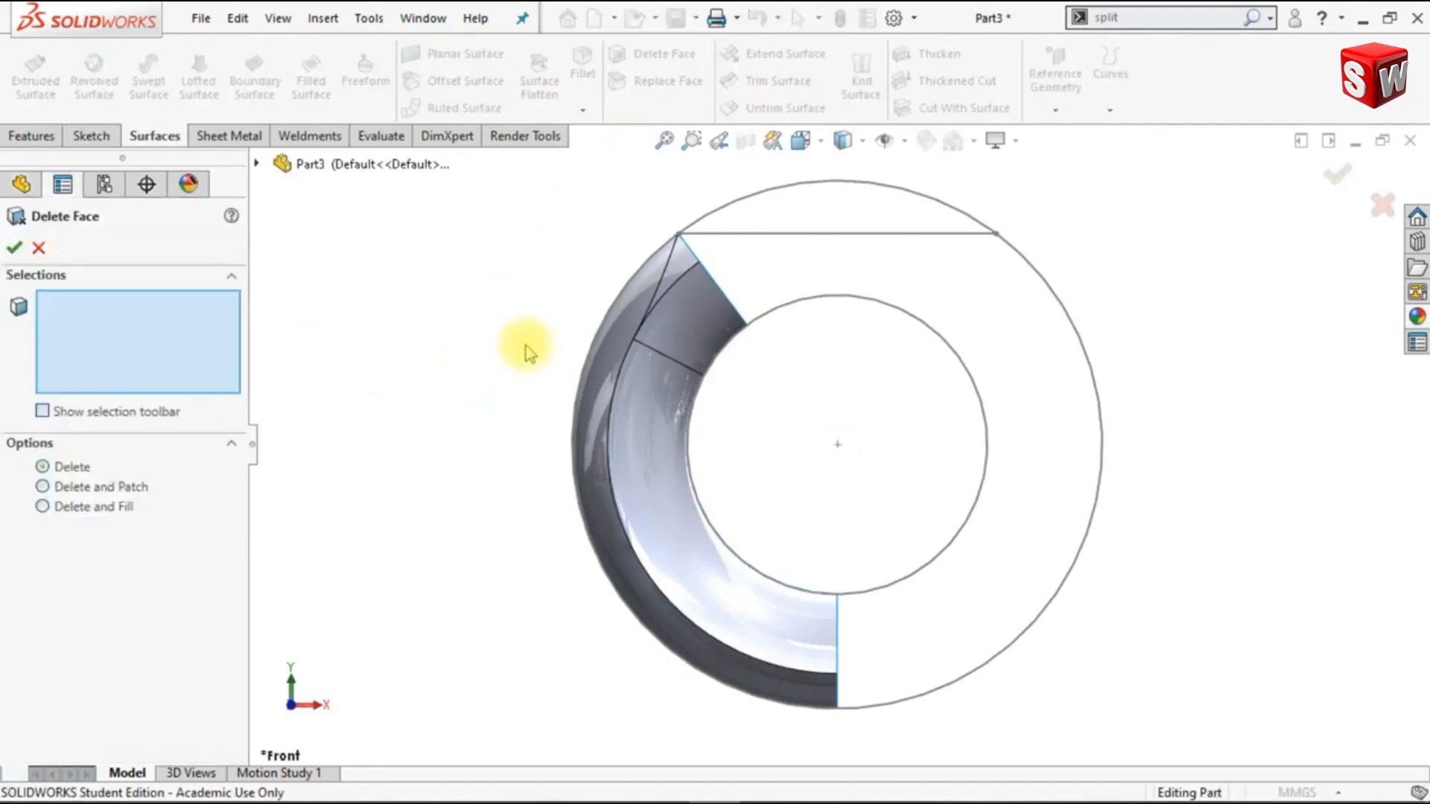
click(692, 368)
scroll(799, 445, down, 3)
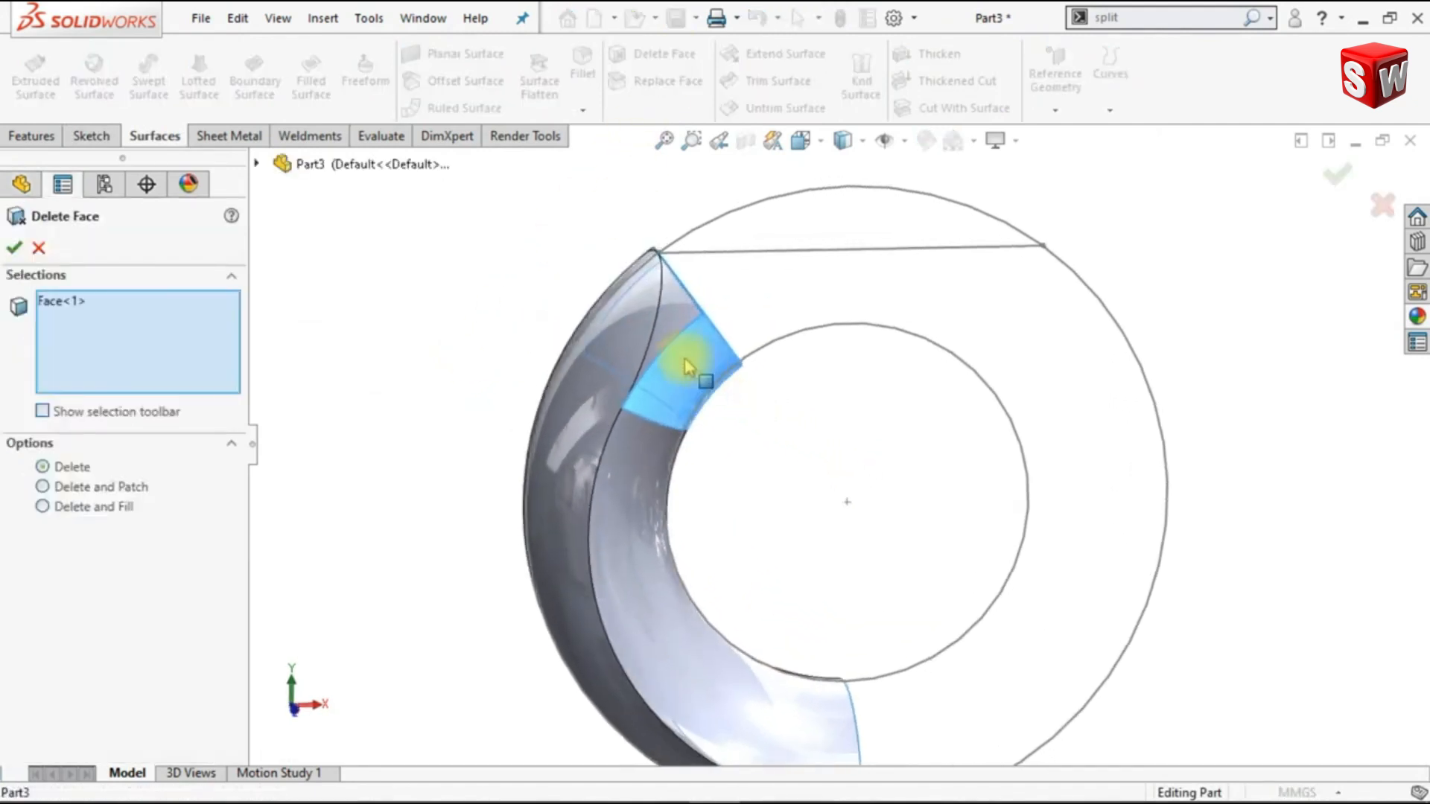
scroll(799, 443, up, 1)
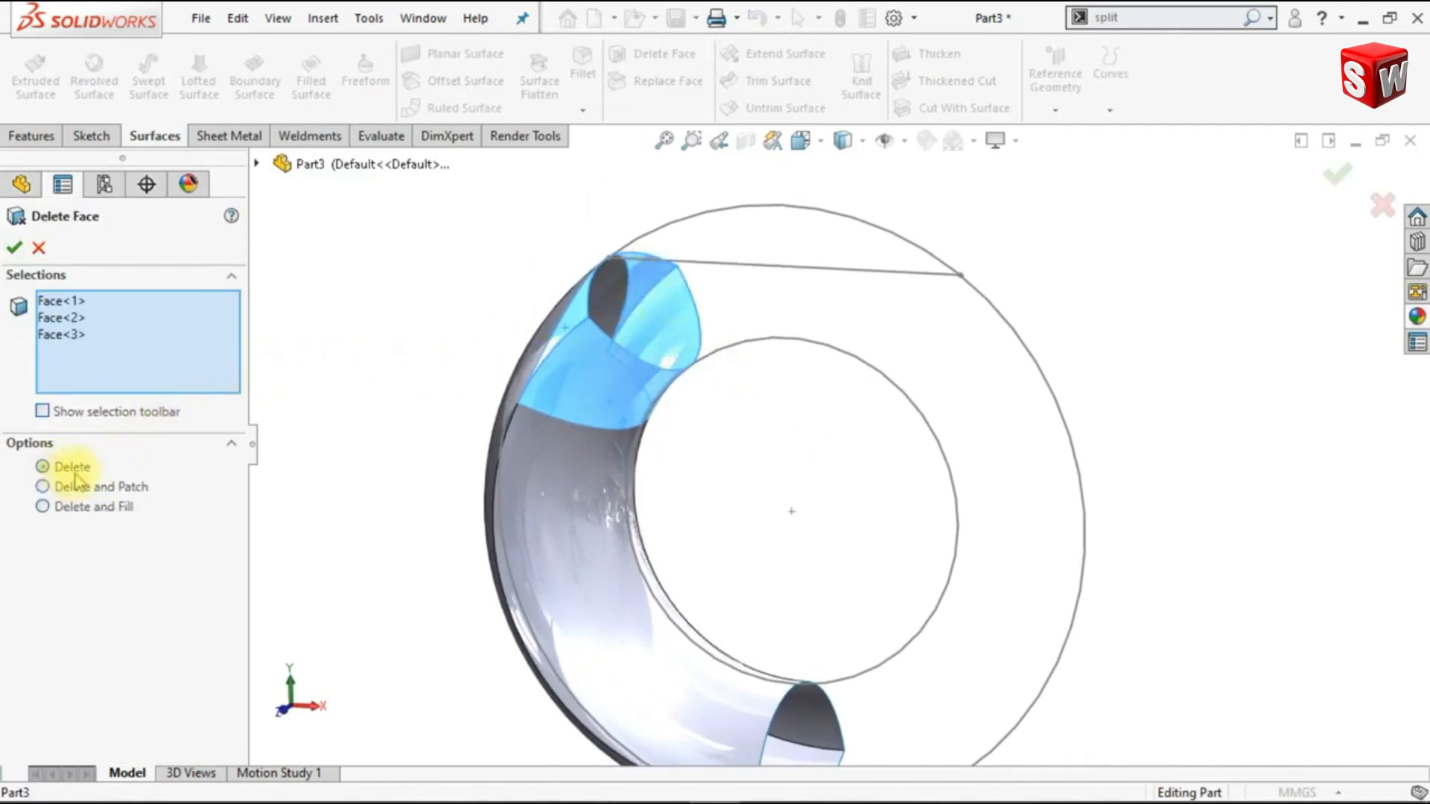
click(14, 248)
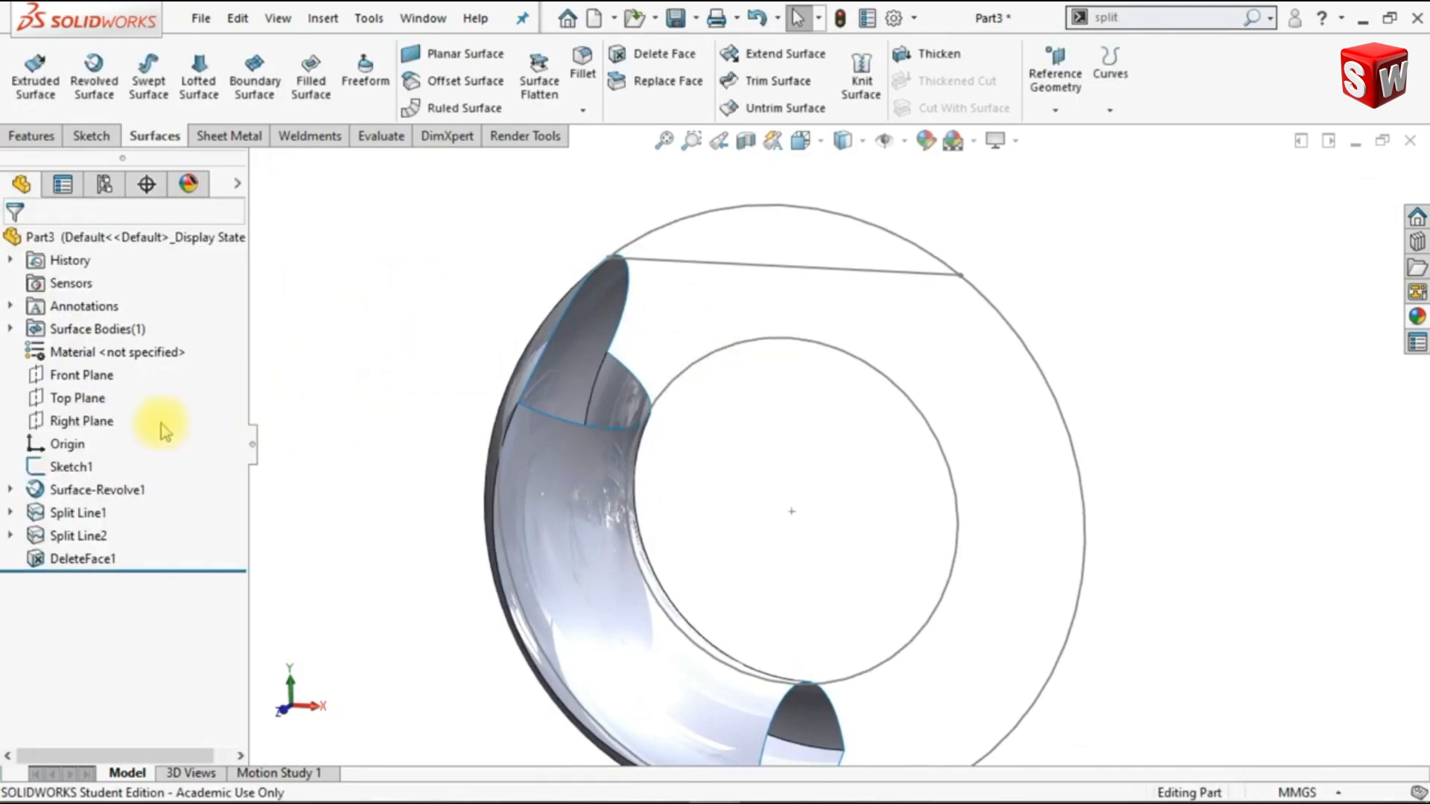
Start a sketch on the Right Plane and draw an ellipse between the flat line and the inner circle
click(82, 421)
click(100, 396)
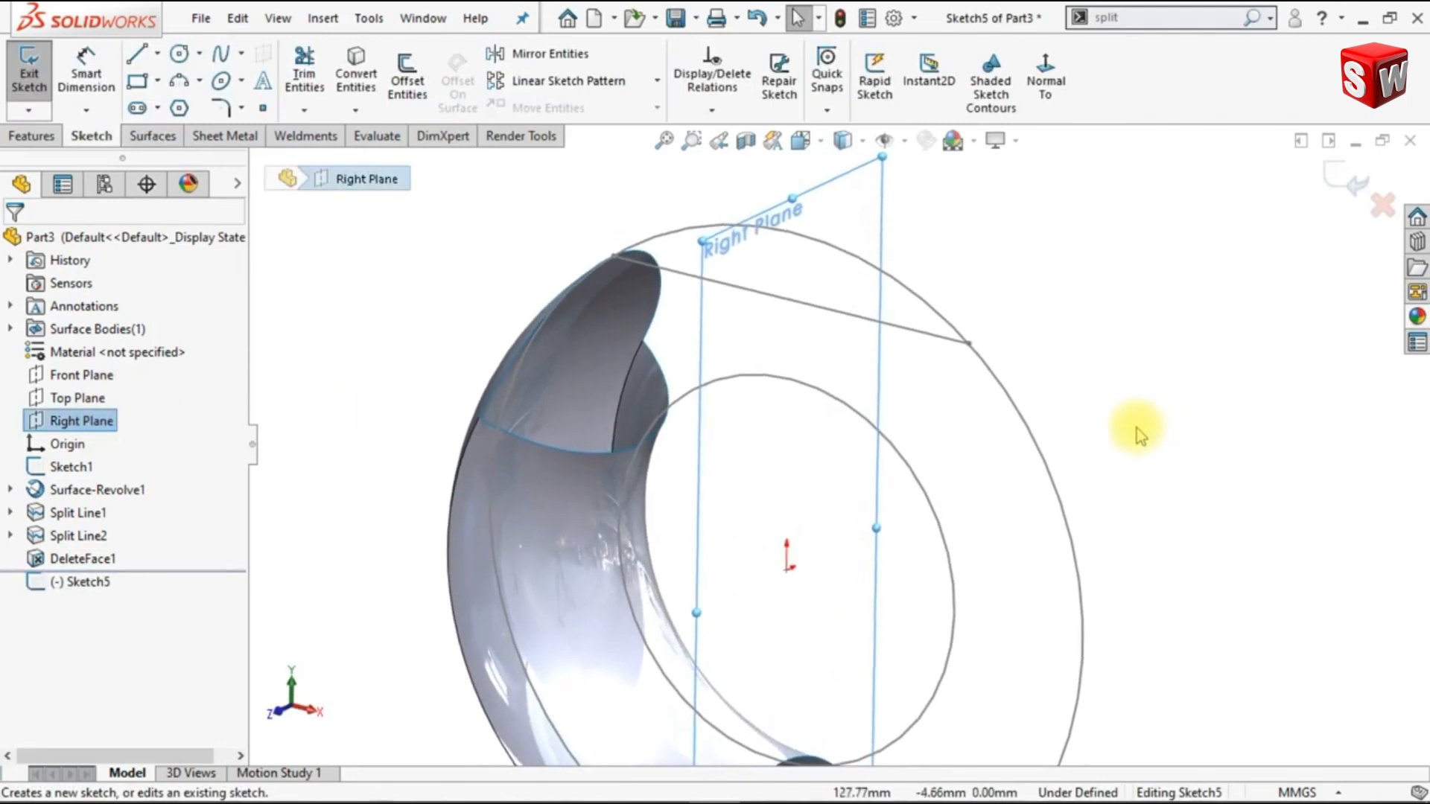
click(221, 82)
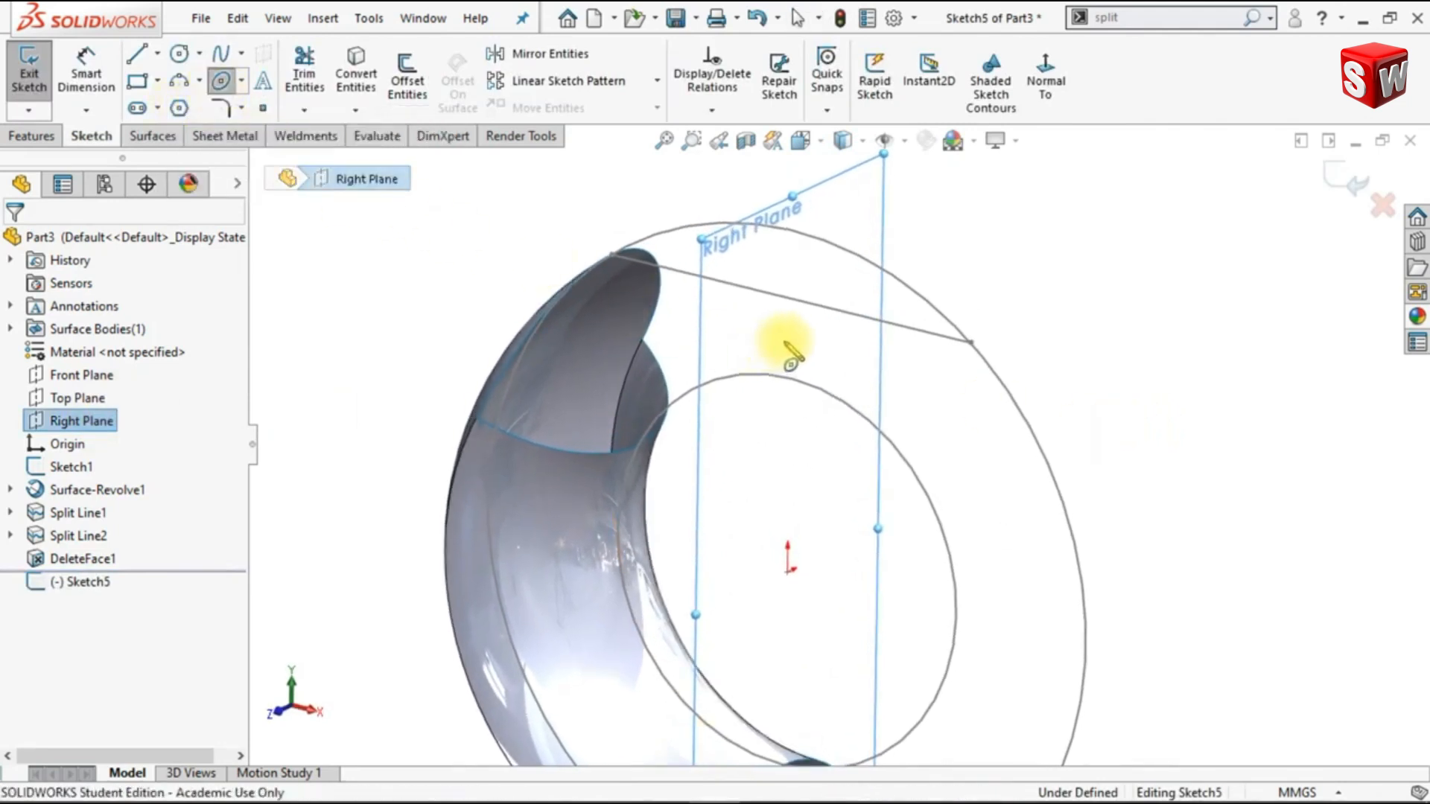
click(779, 341)
click(783, 281)
click(809, 288)
key(Escape)
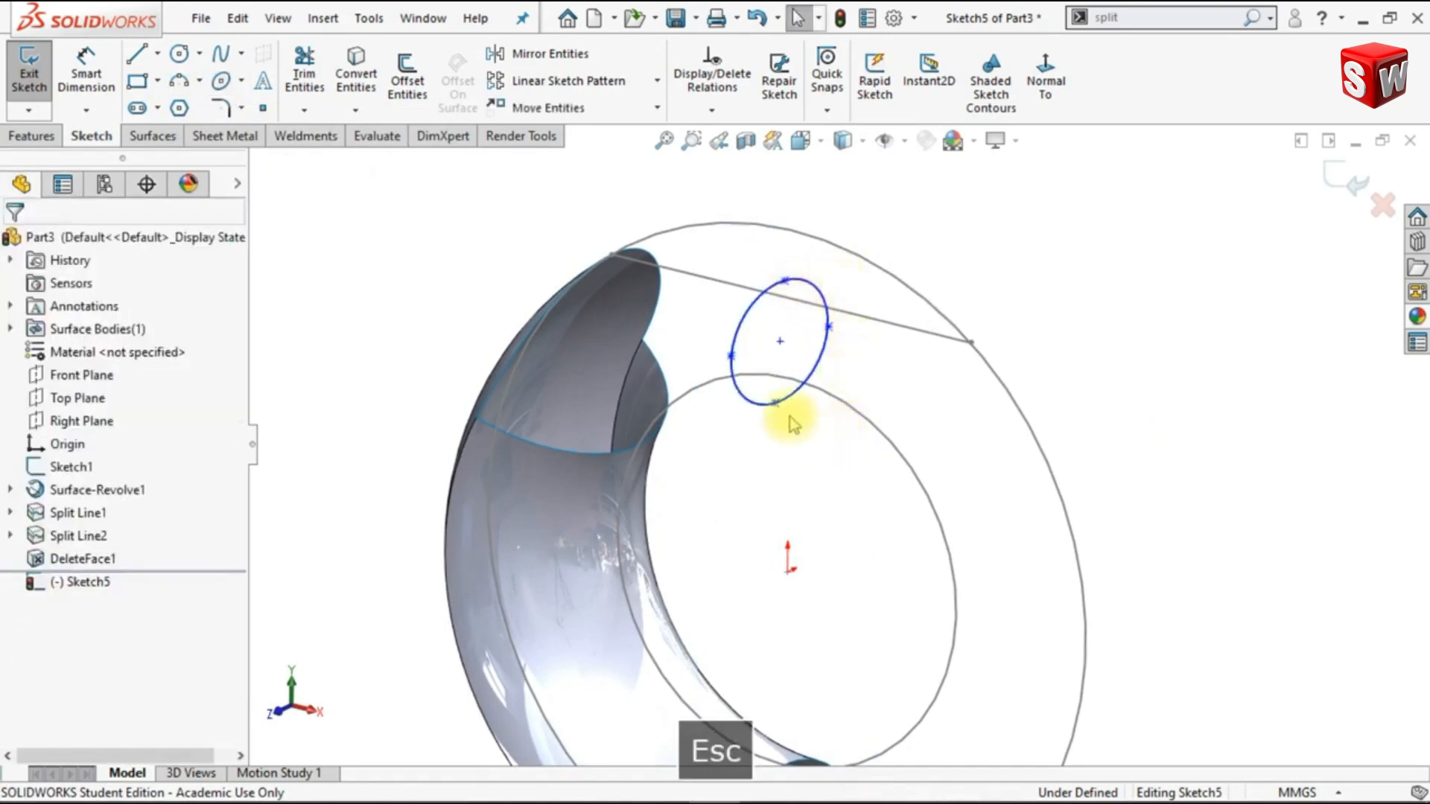
Align the ellipse's centre and lower quadrant point vertically with the origin
ctrl+click(780, 341)
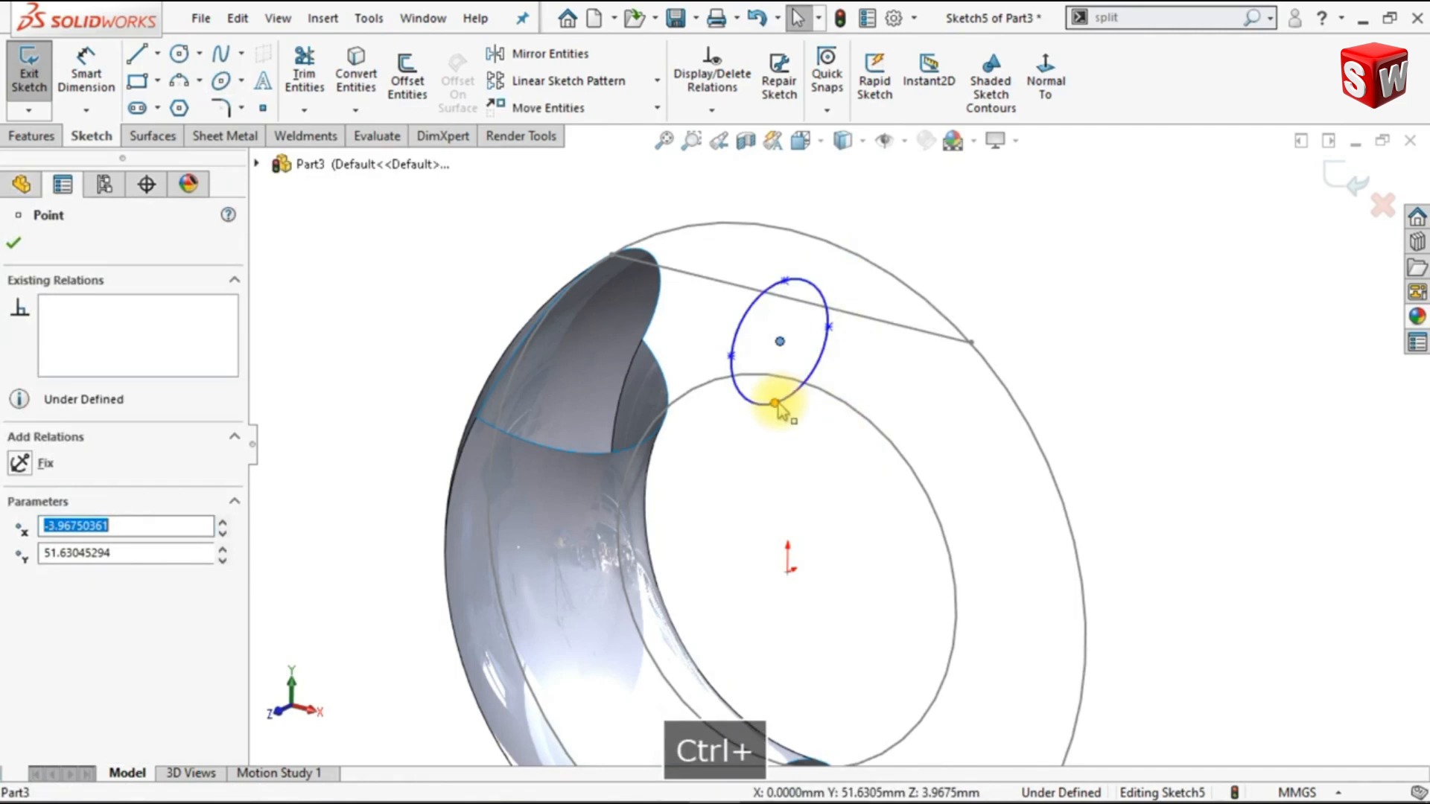
ctrl+click(774, 402)
ctrl+click(787, 571)
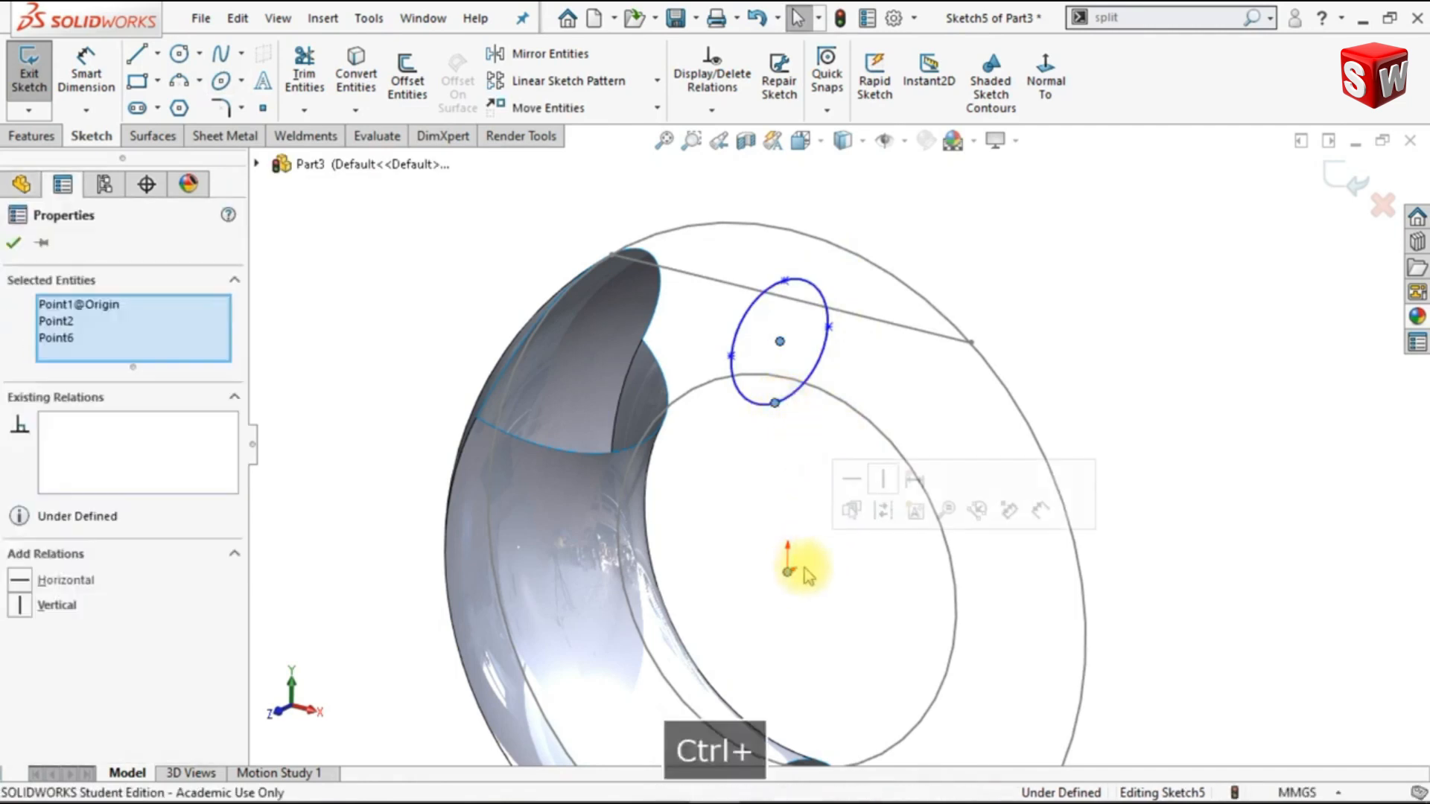
click(885, 484)
click(791, 462)
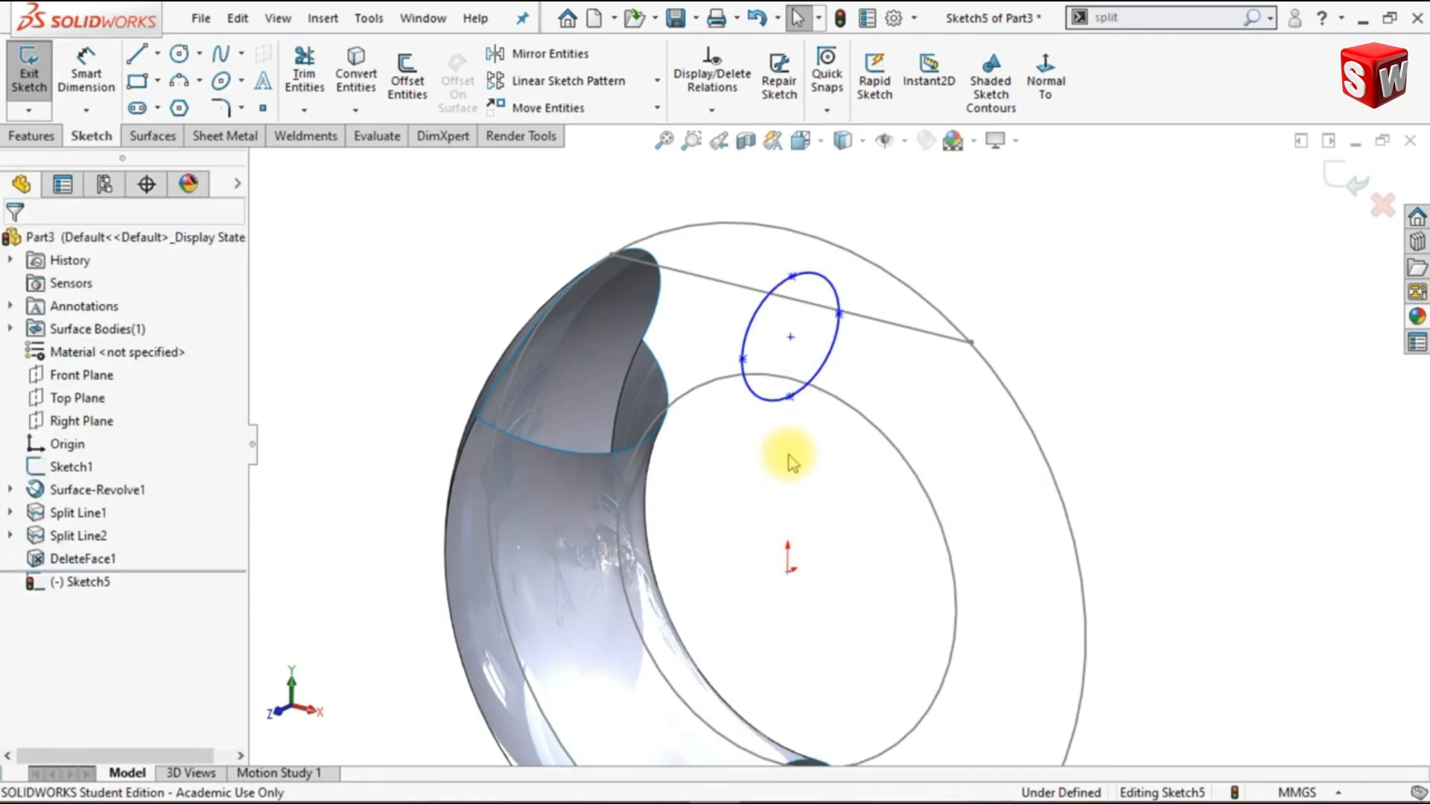
Add a Pierce relation between the ellipse's upper quadrant point and the flat line of the first sketch
ctrl+click(791, 277)
ctrl+click(741, 285)
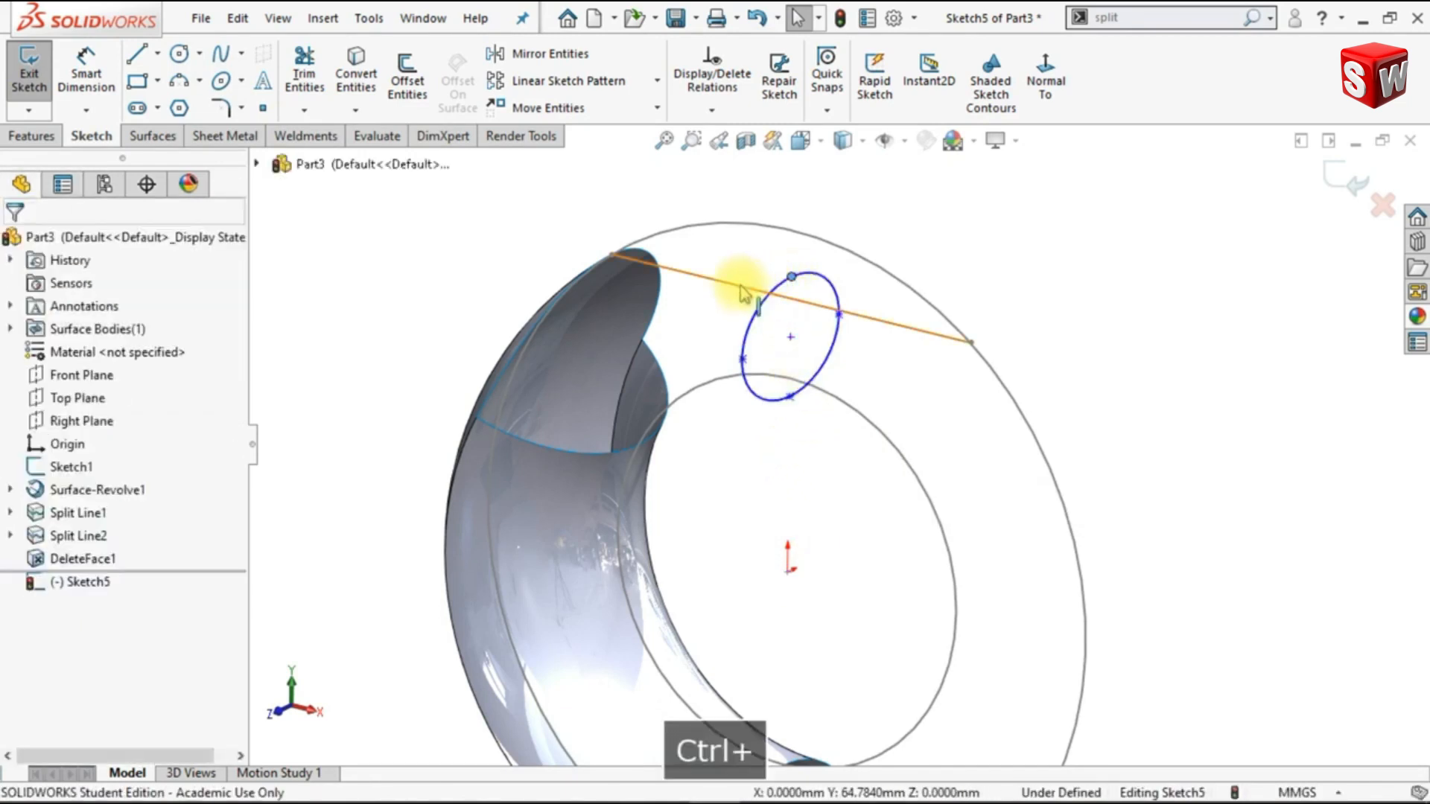
click(800, 193)
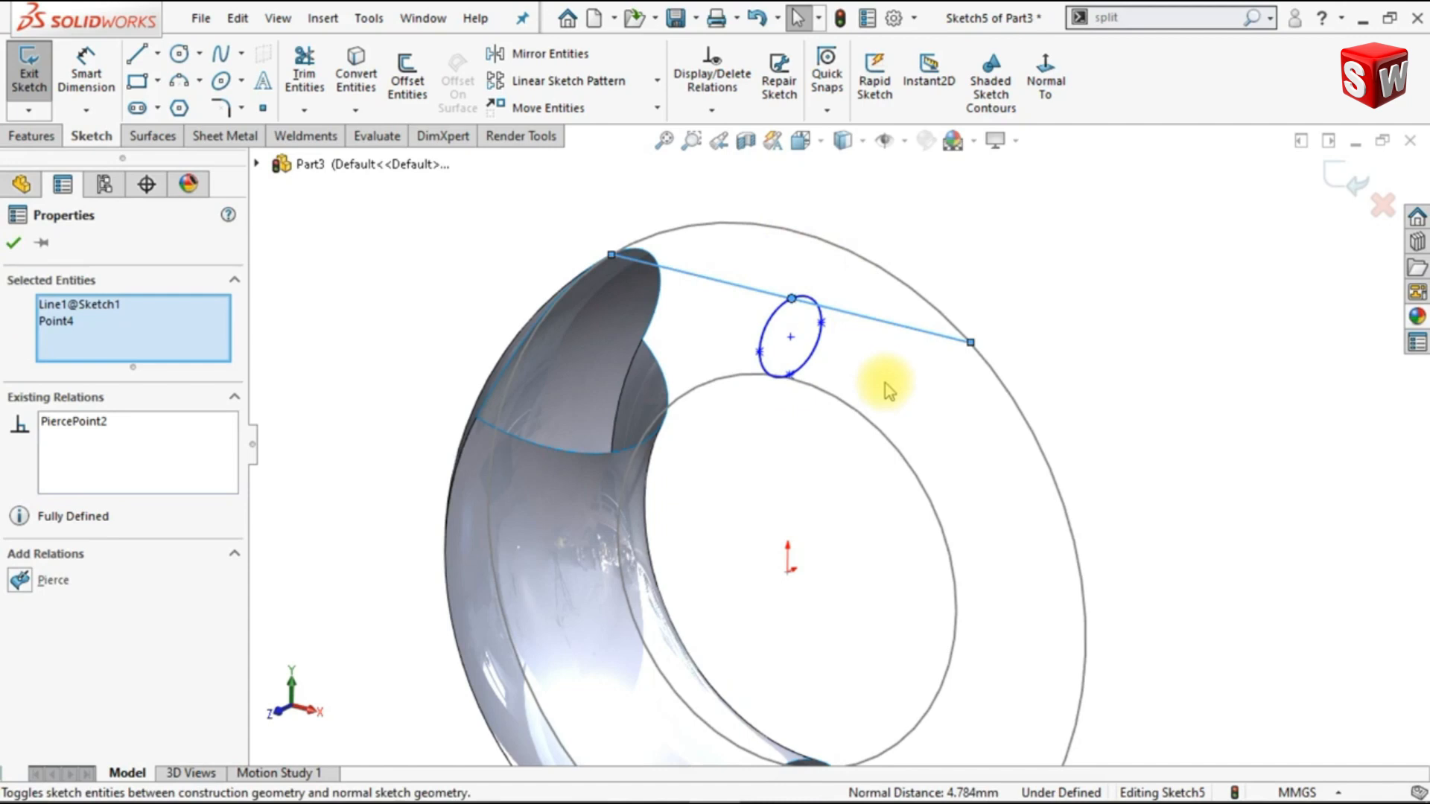
click(854, 393)
Add a Pierce relation between the ellipse's lower quadrant point and the inner circle of the first sketch
click(790, 376)
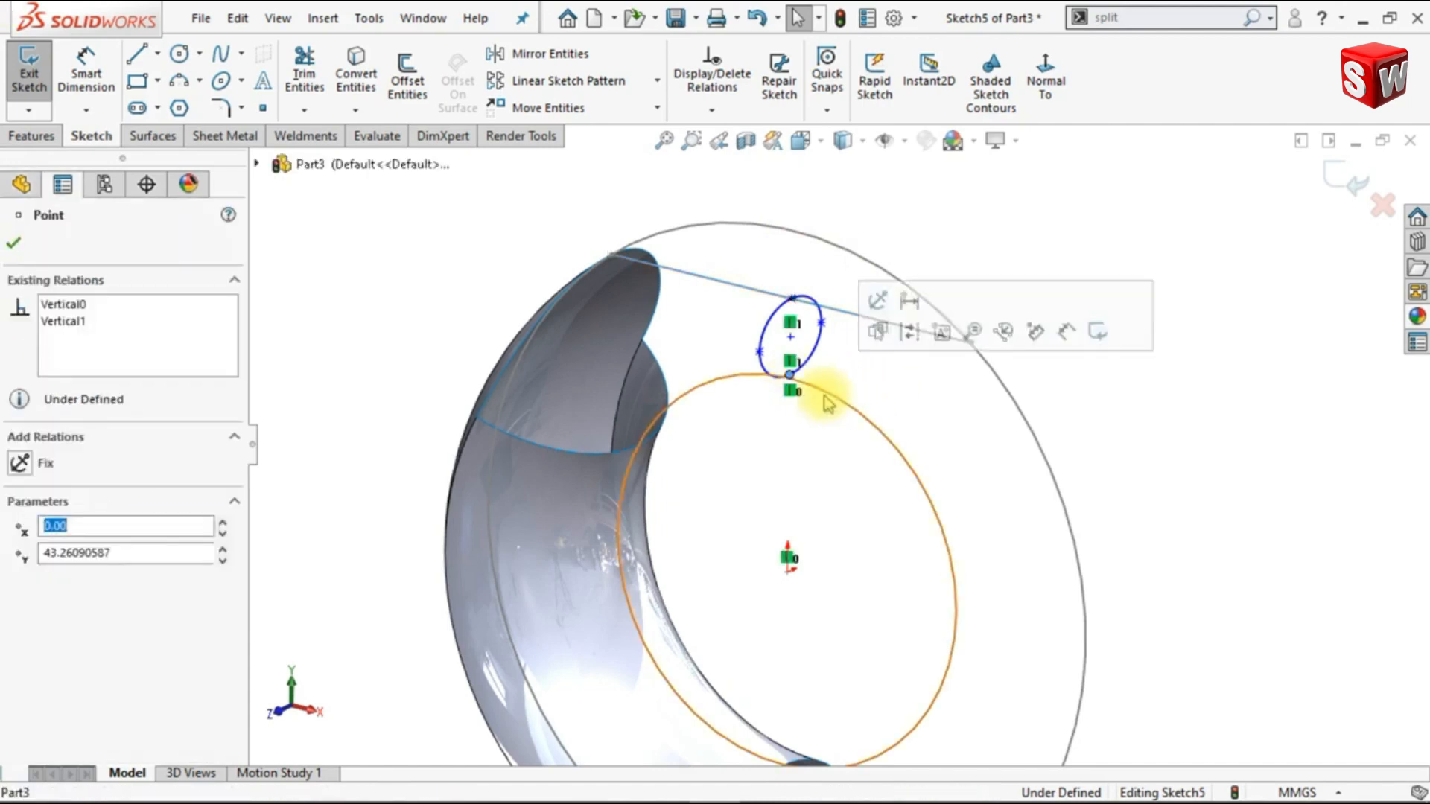
ctrl+click(828, 382)
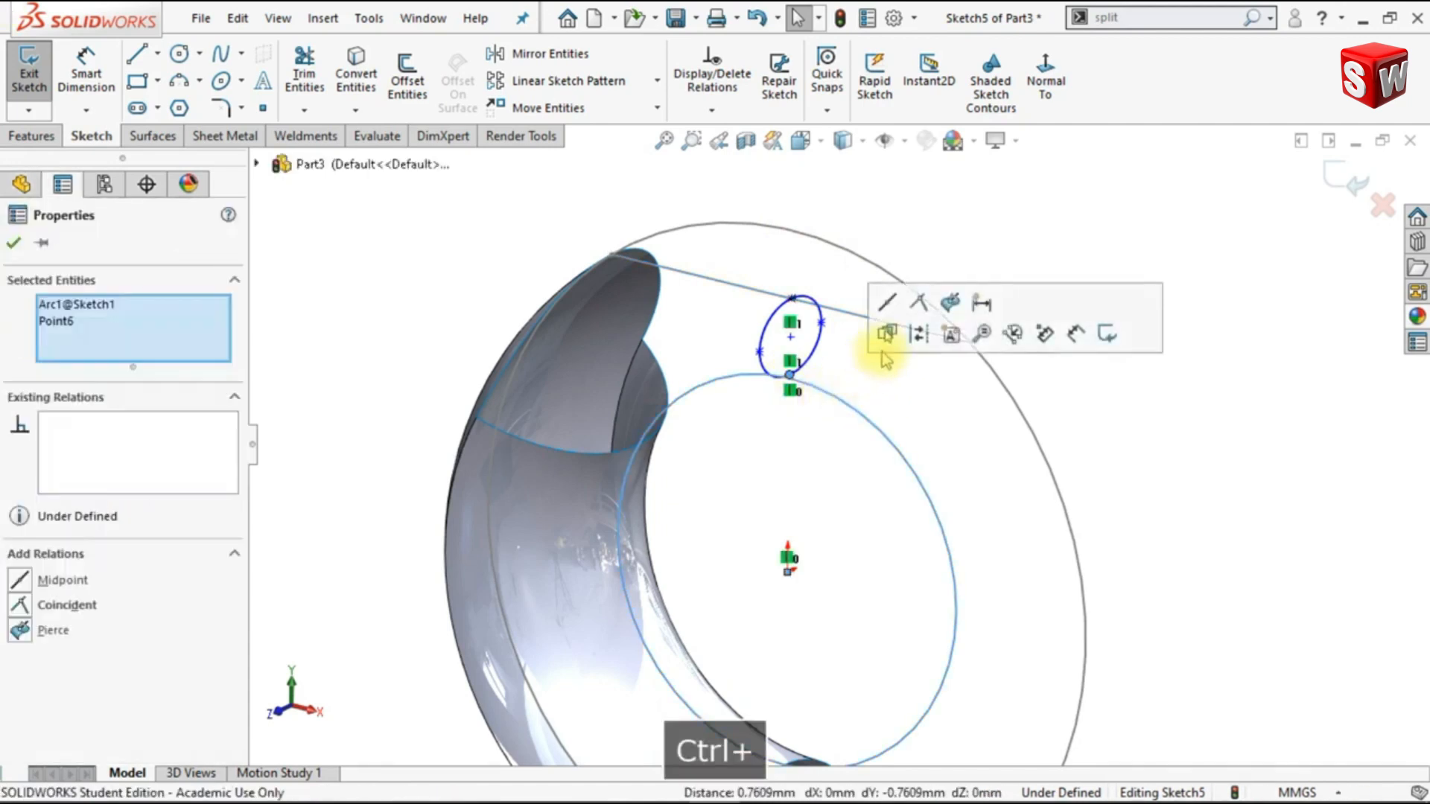
click(950, 303)
click(951, 409)
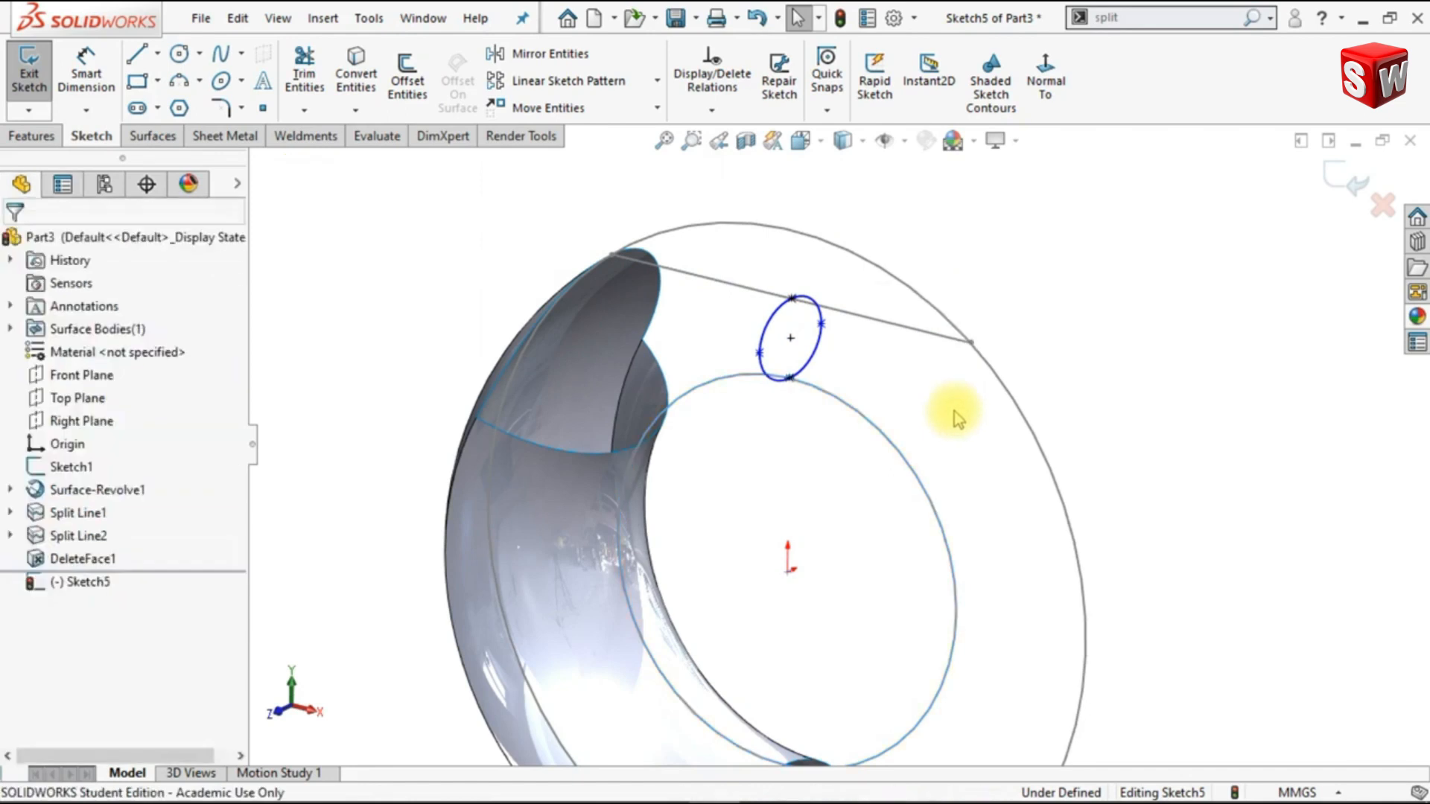
View the sketch face-on and dimension the ellipse's width between its side quadrant points as 25 mm
click(1046, 96)
click(1045, 91)
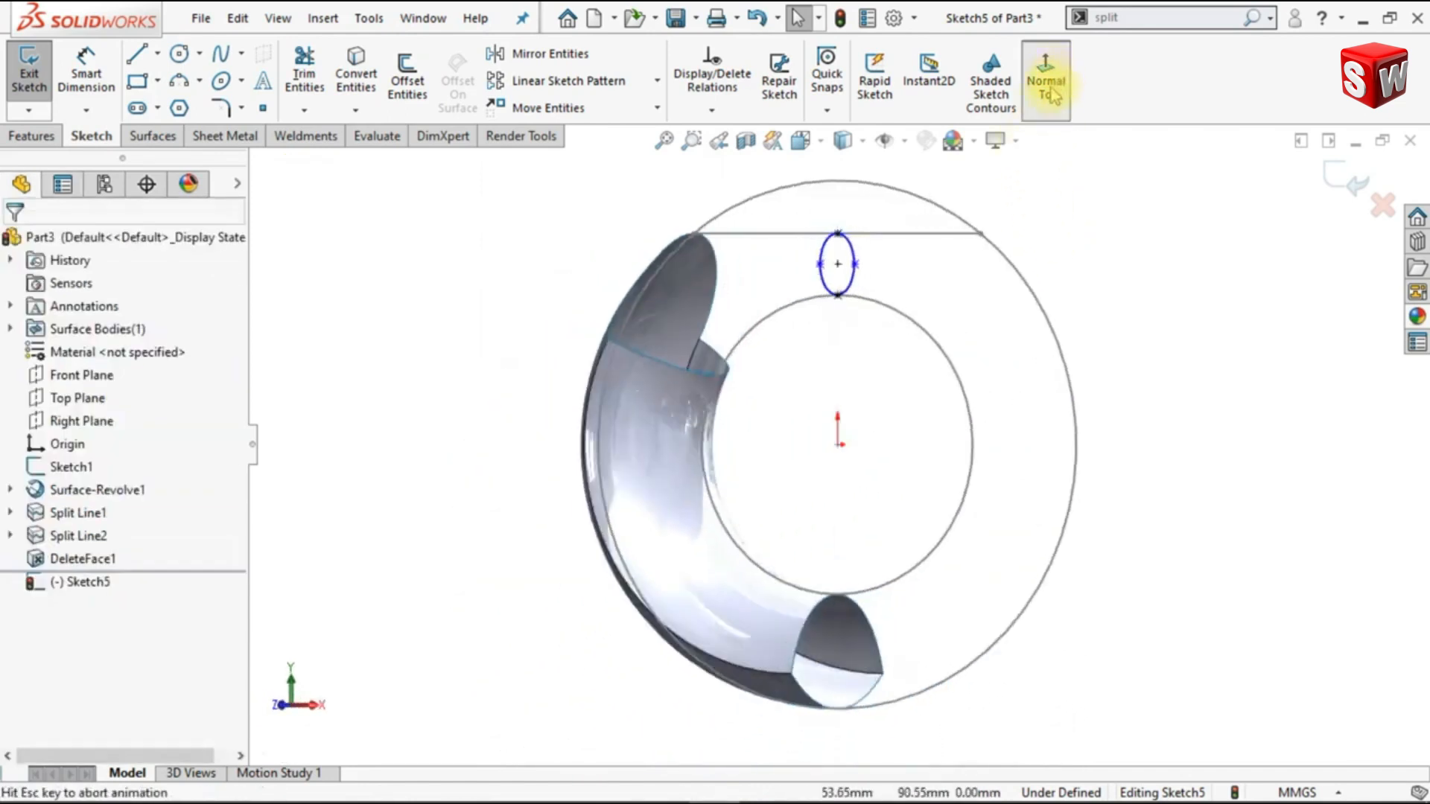
scroll(857, 193, down, 2)
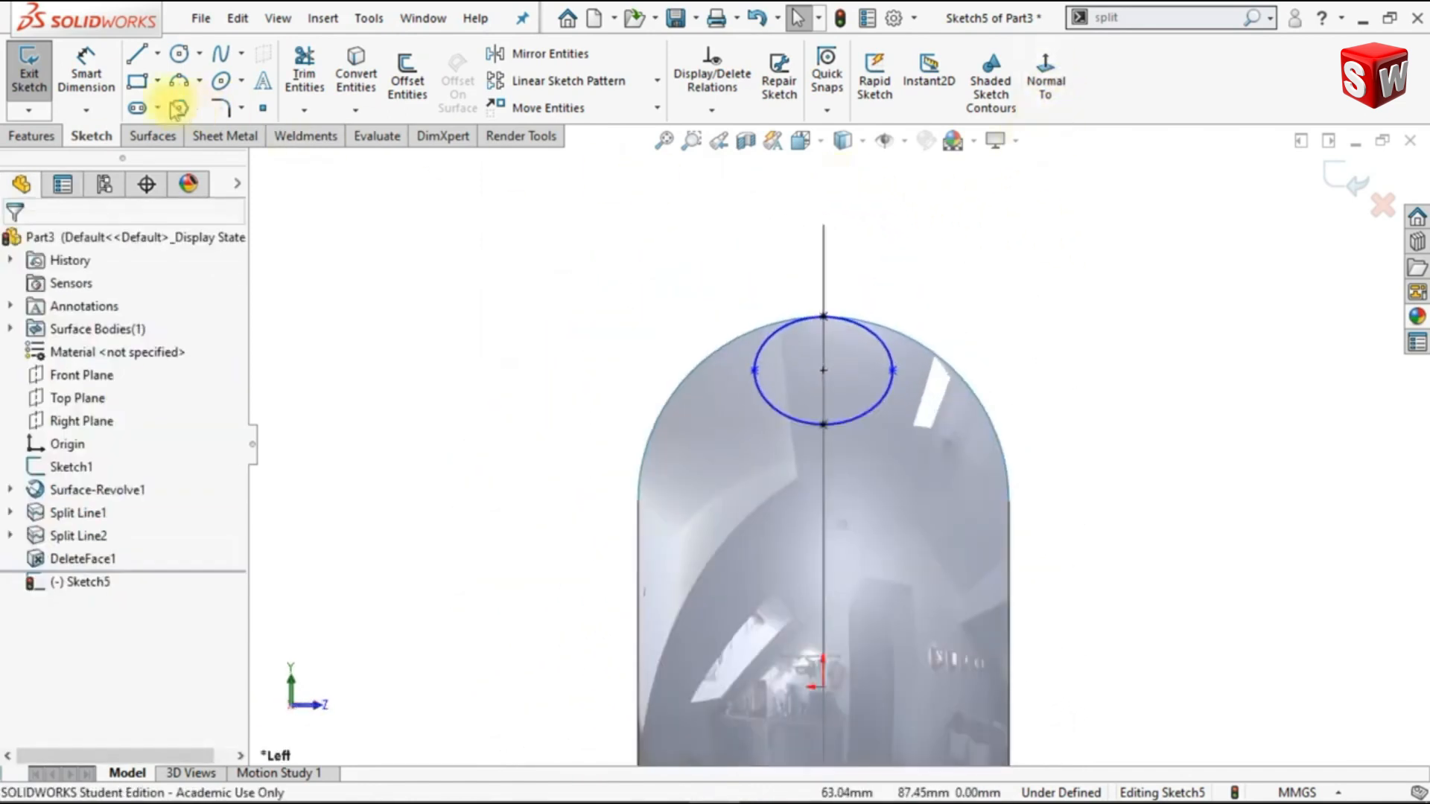
click(86, 86)
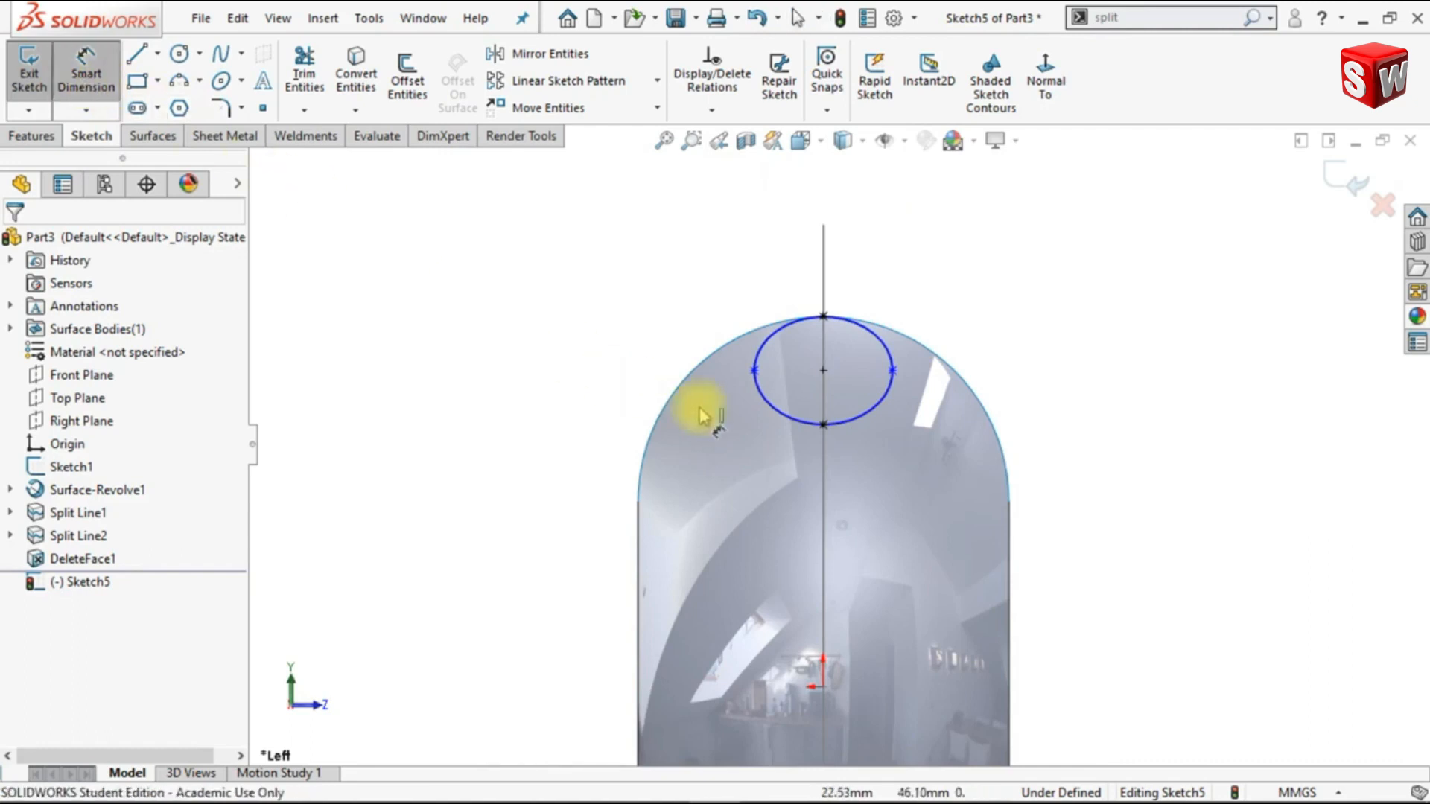
click(754, 372)
click(892, 370)
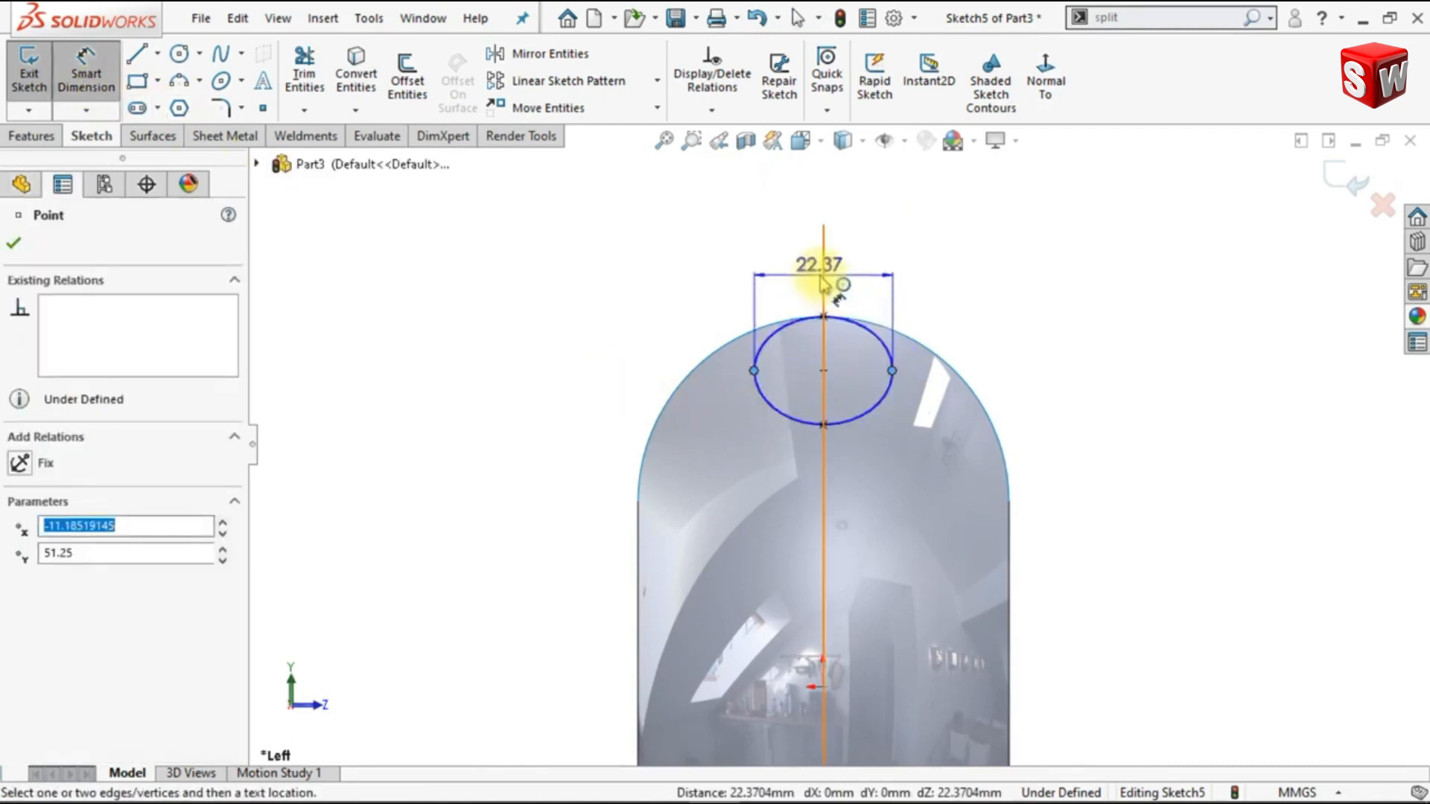
click(827, 211)
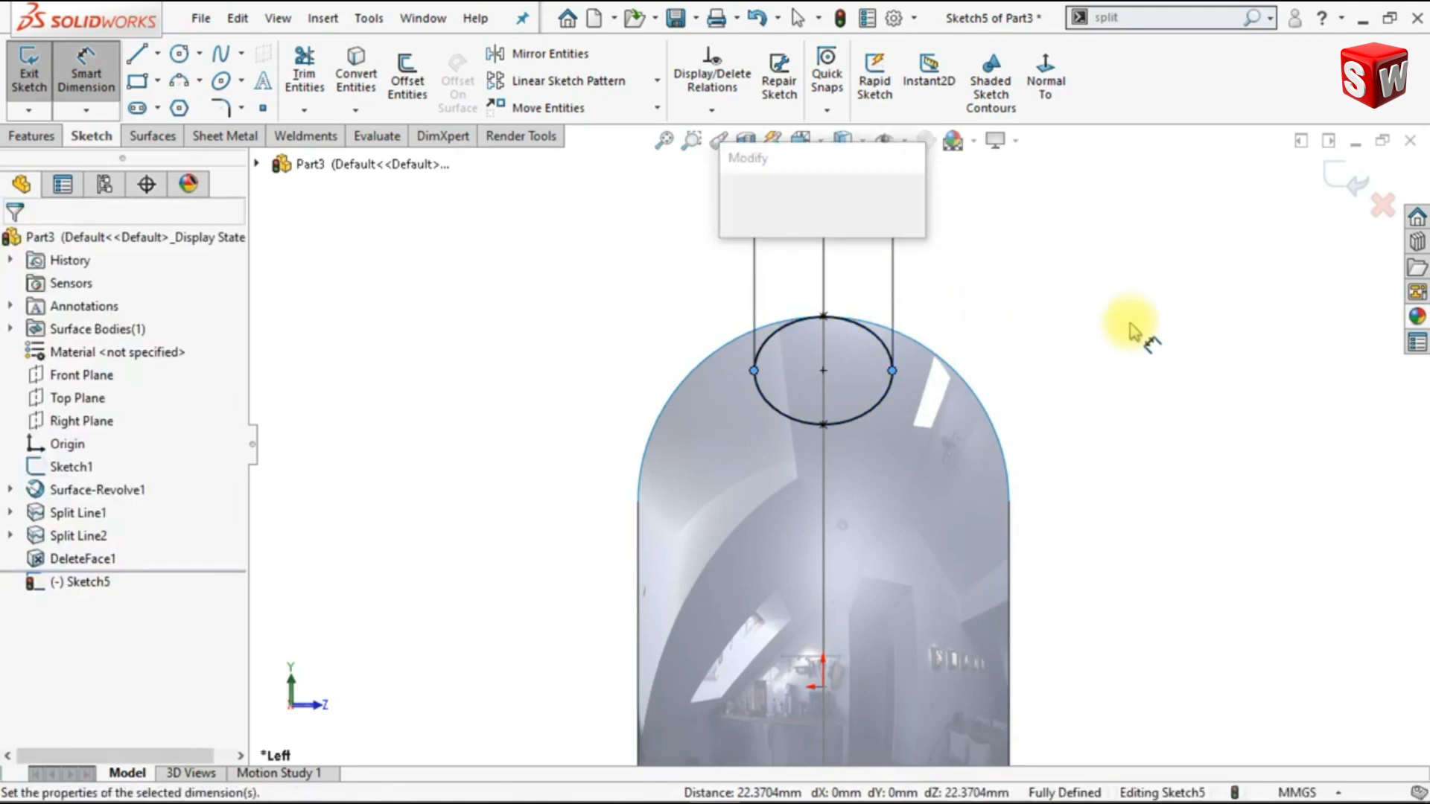
text(25)
key(Return)
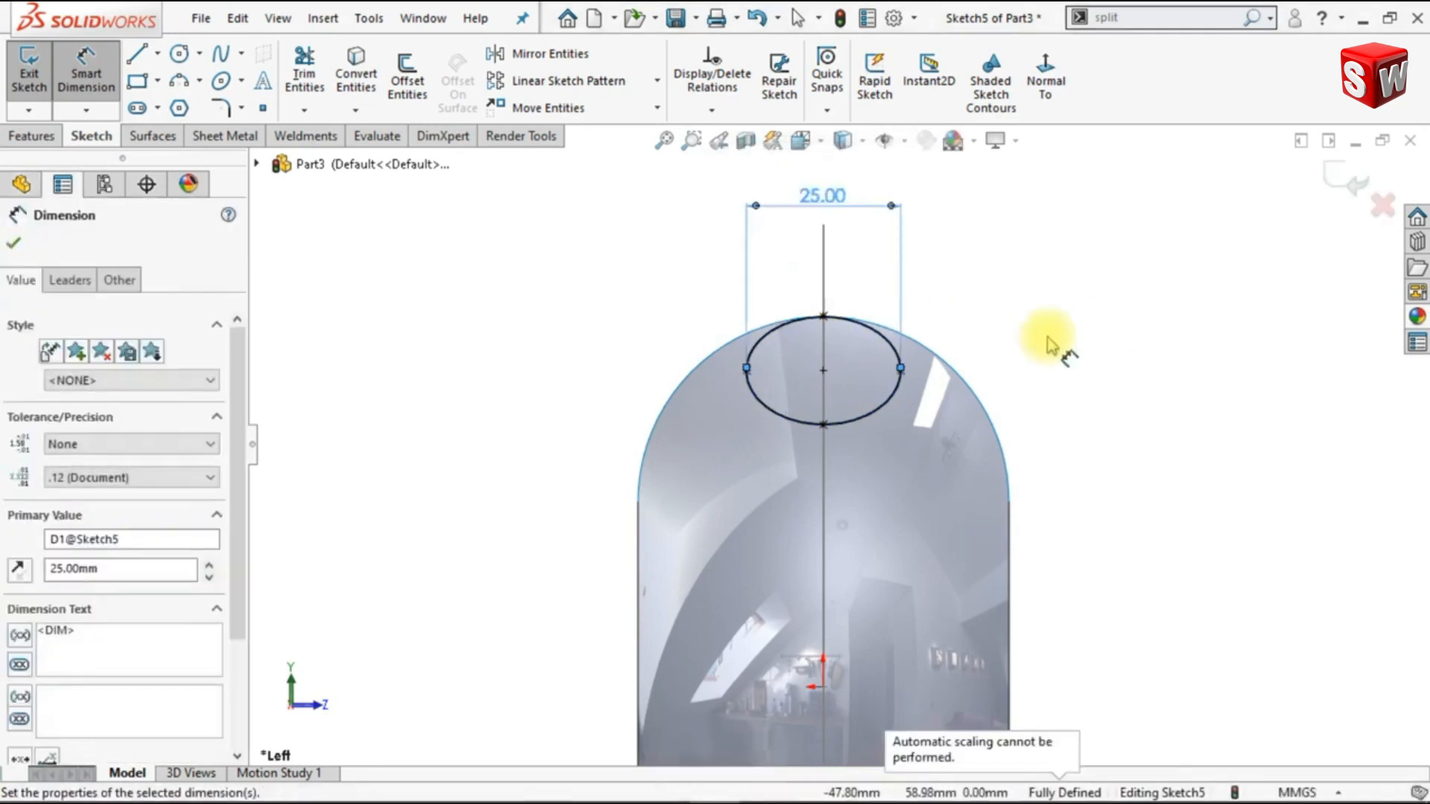
Extrude the ellipse as a surface with a Blind depth of 10 mm
click(153, 138)
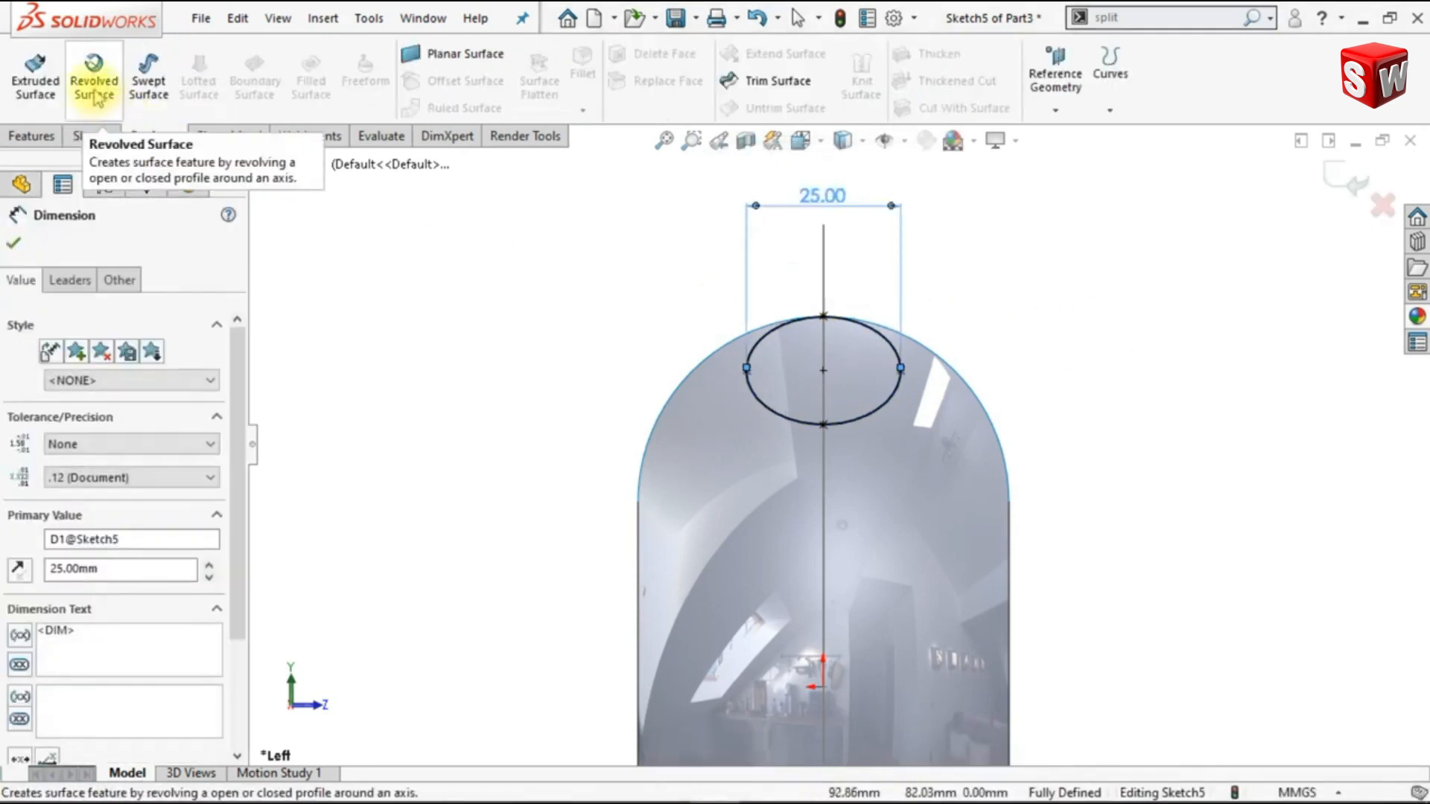
click(44, 91)
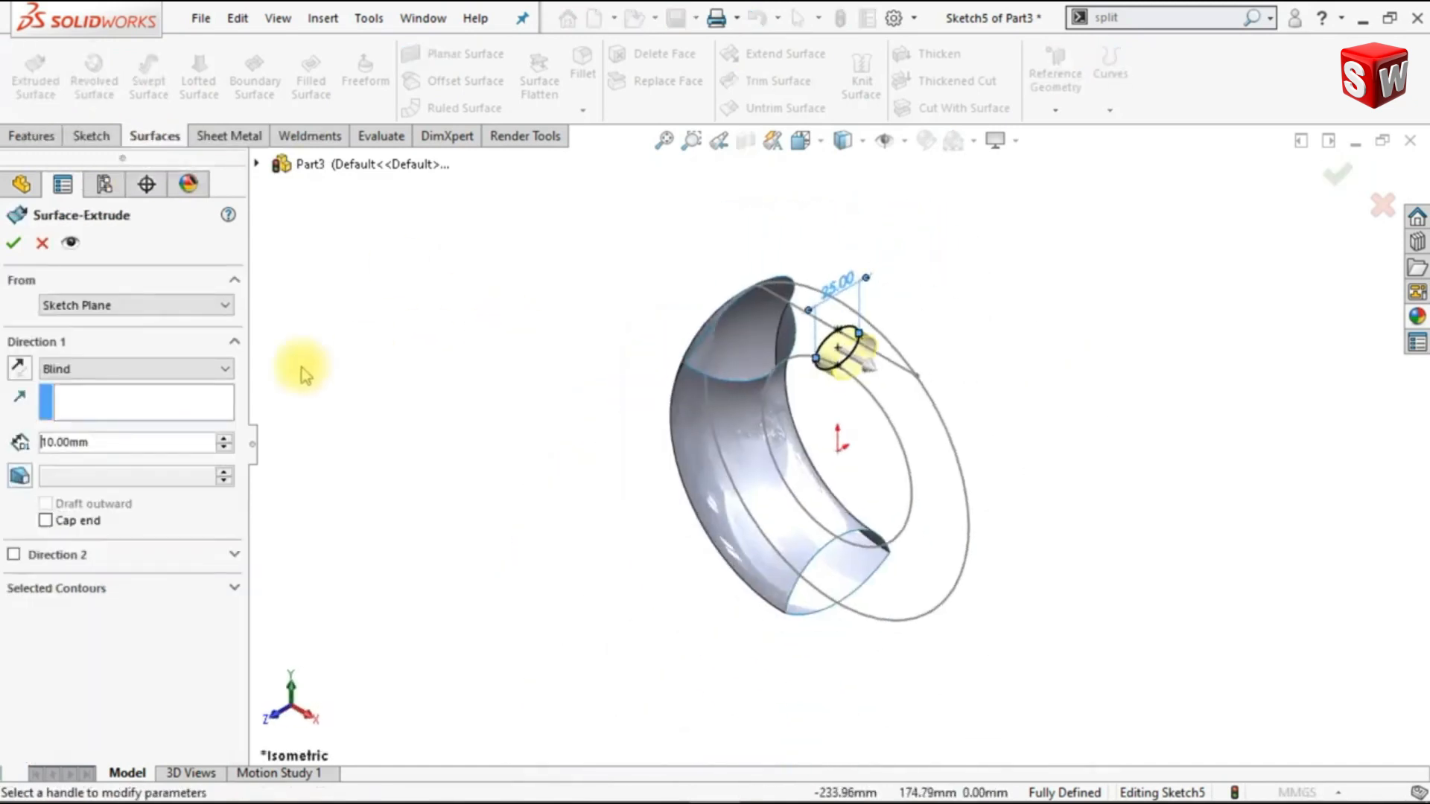
click(8, 241)
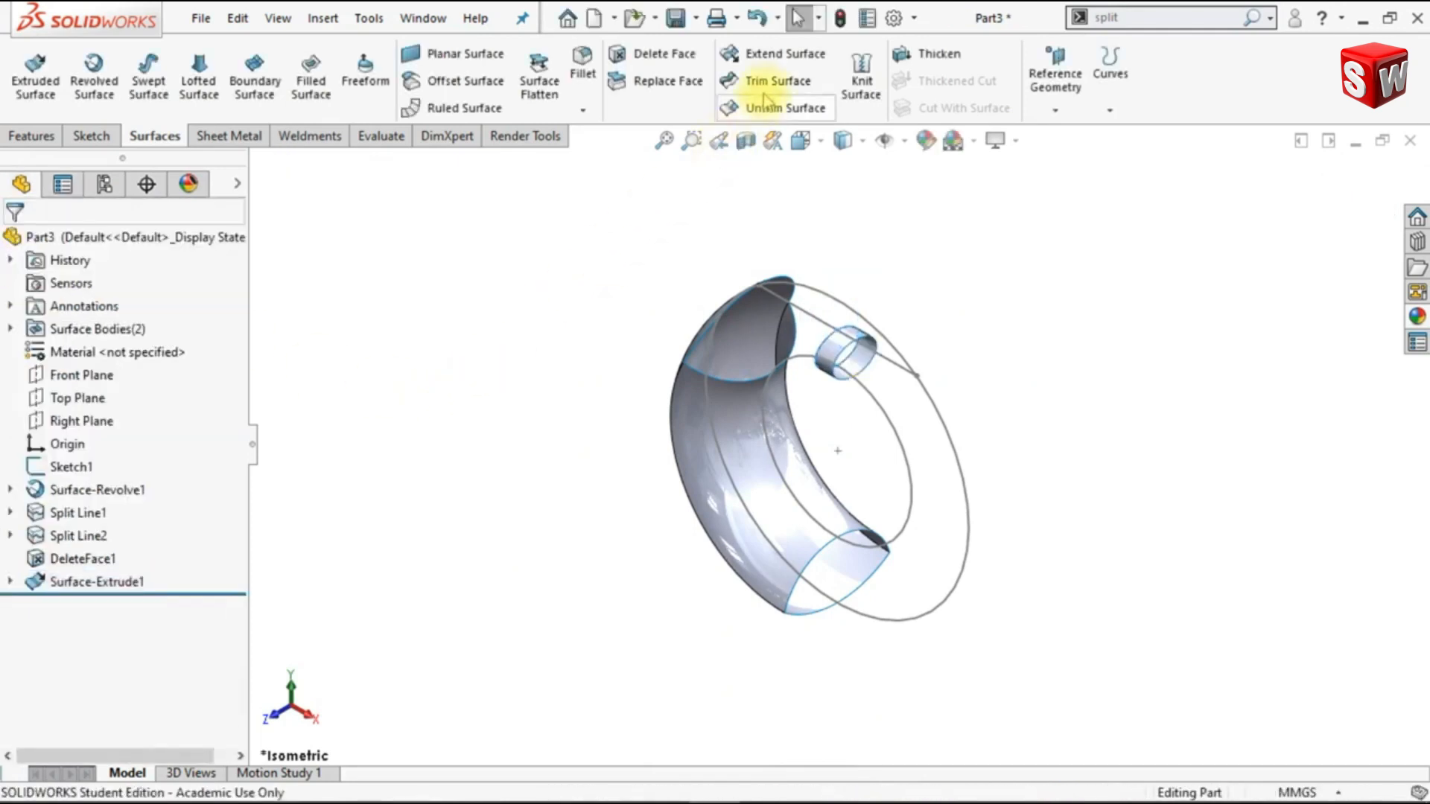
Trim the ring and elliptical surfaces with the Front Plane, removing the halves of both behind the plane
click(778, 80)
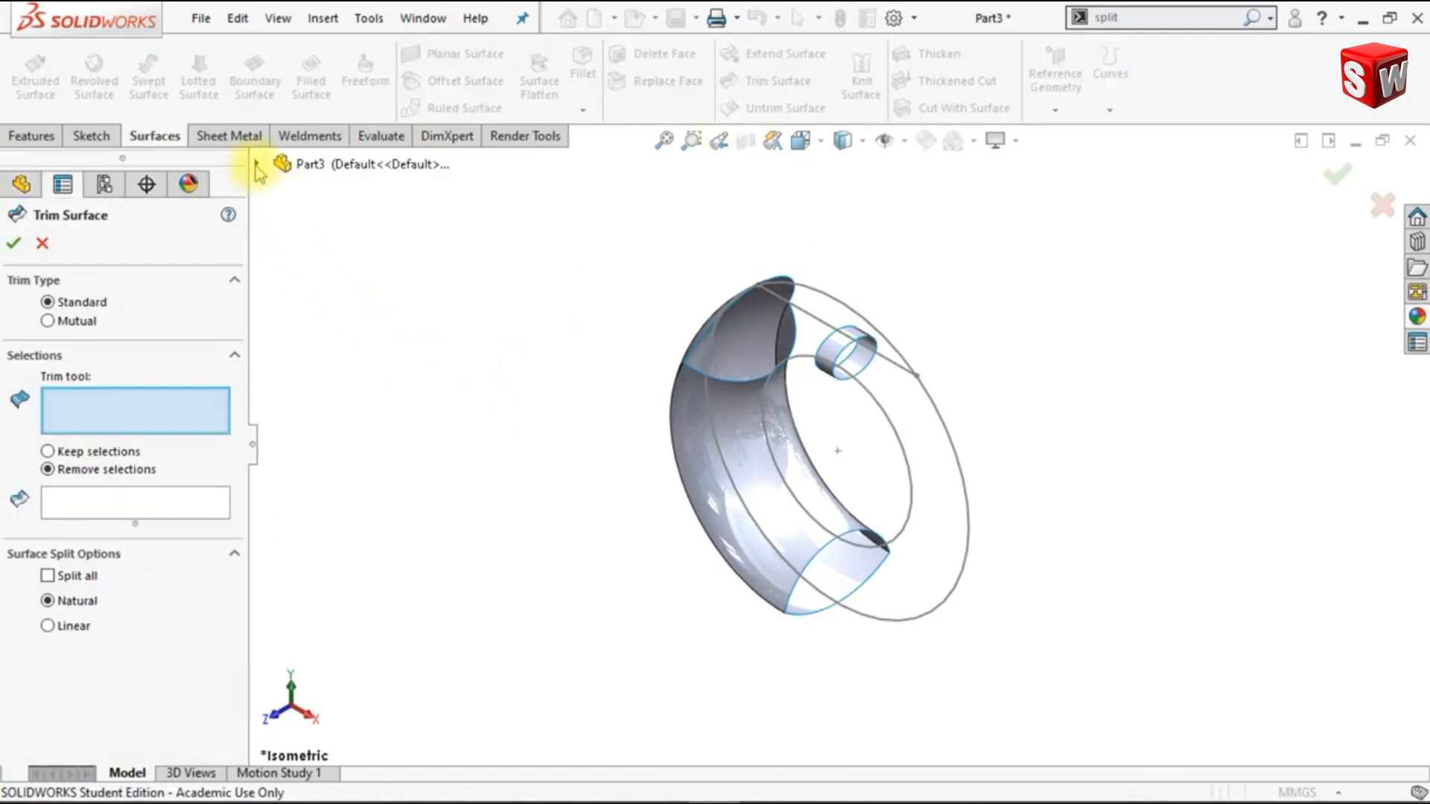
click(256, 164)
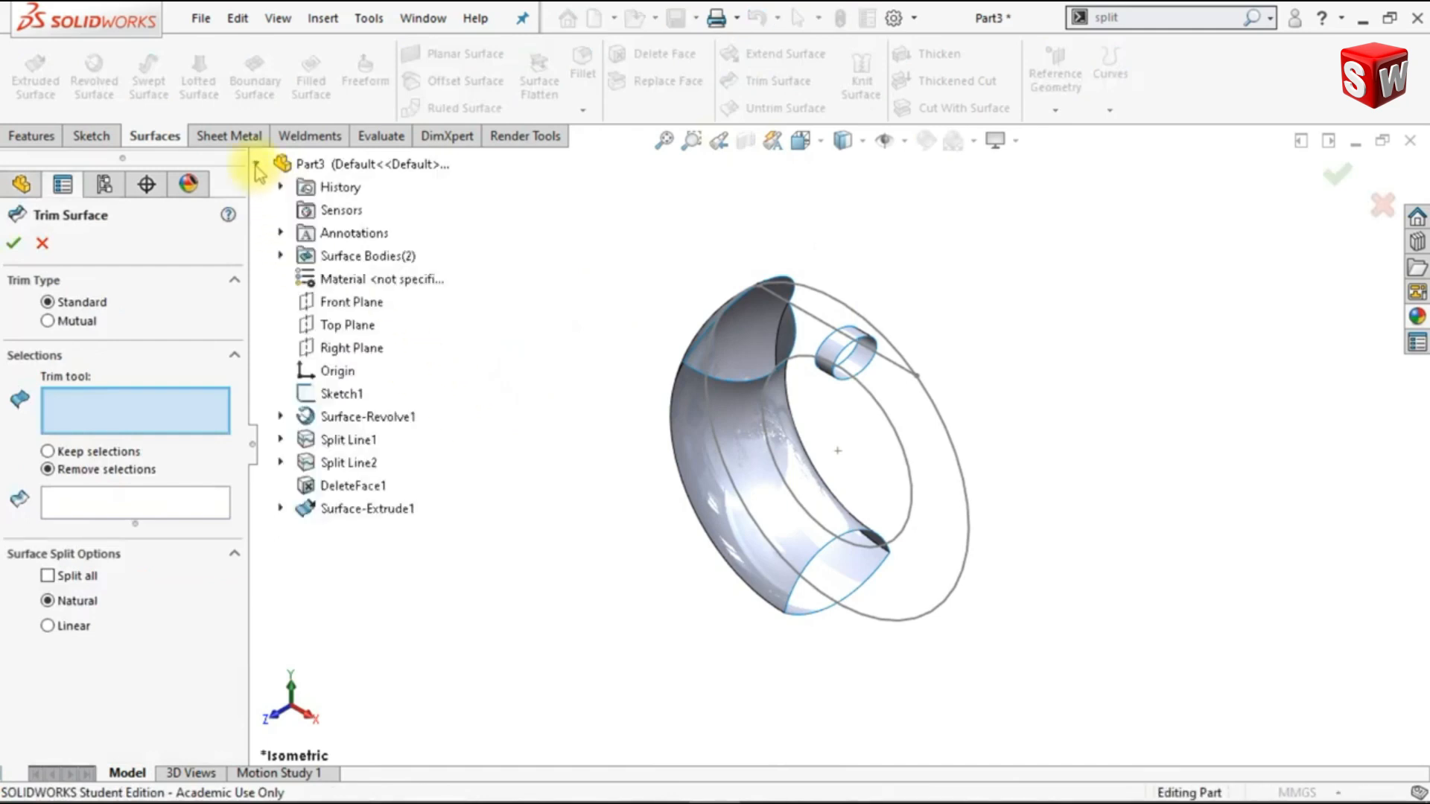
click(321, 304)
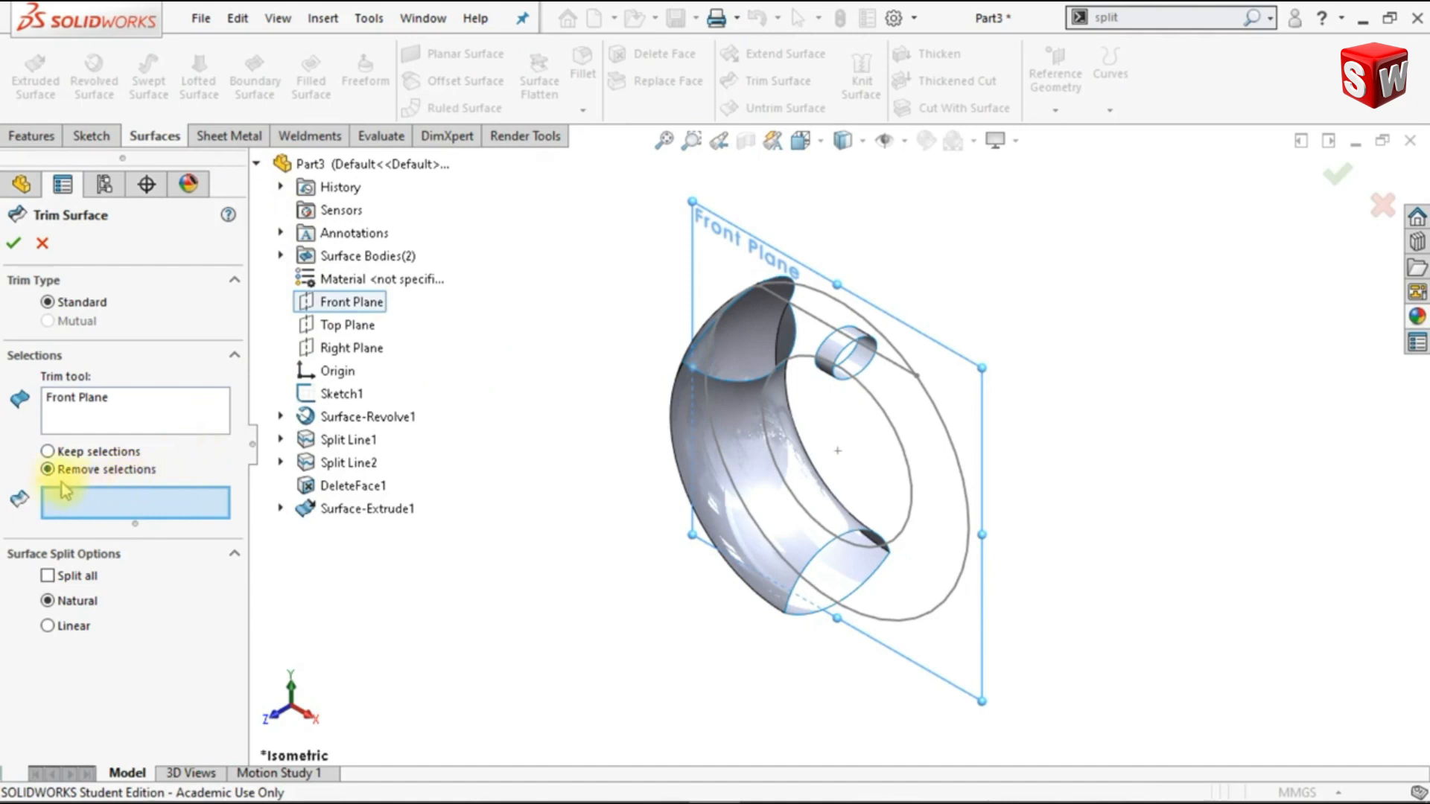
click(797, 480)
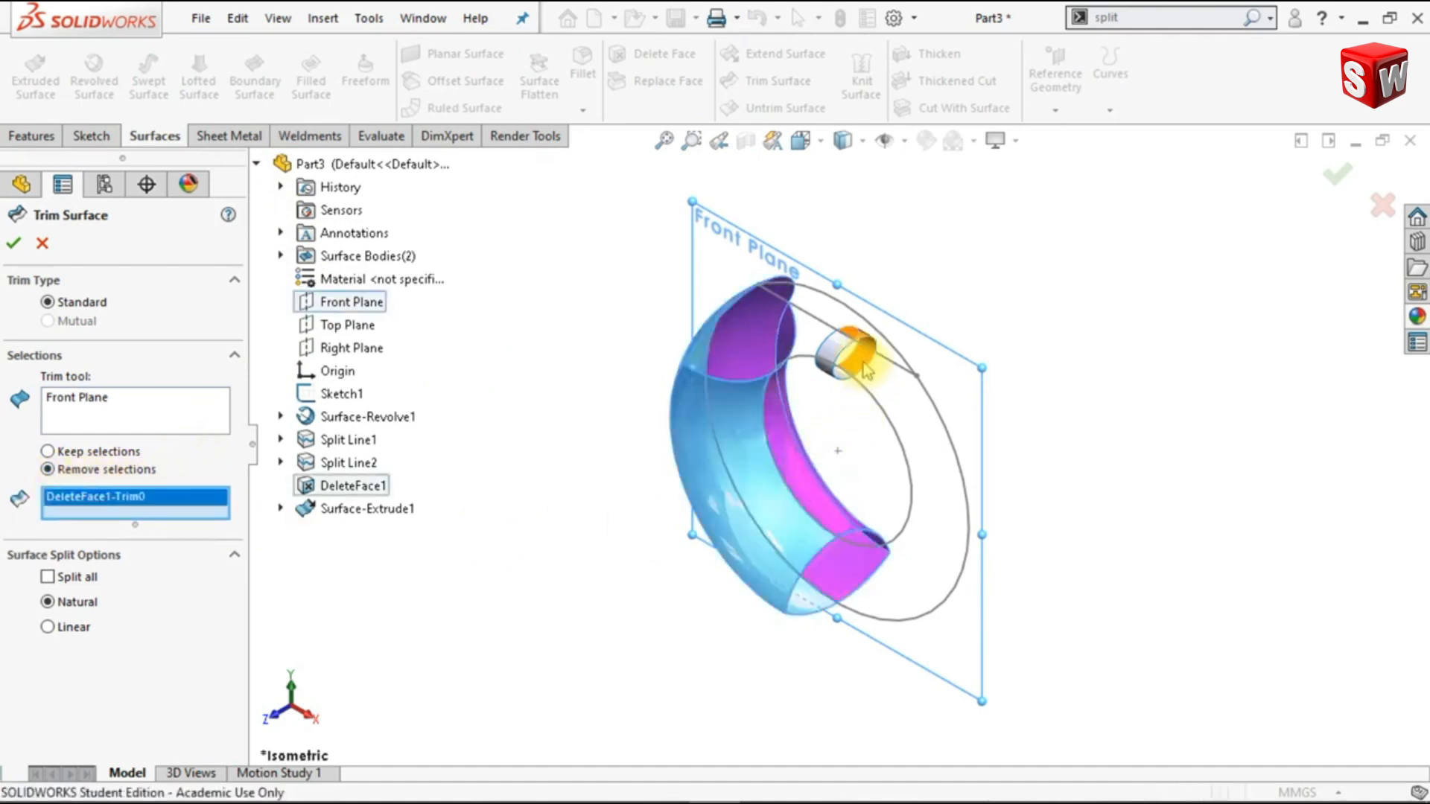
click(866, 370)
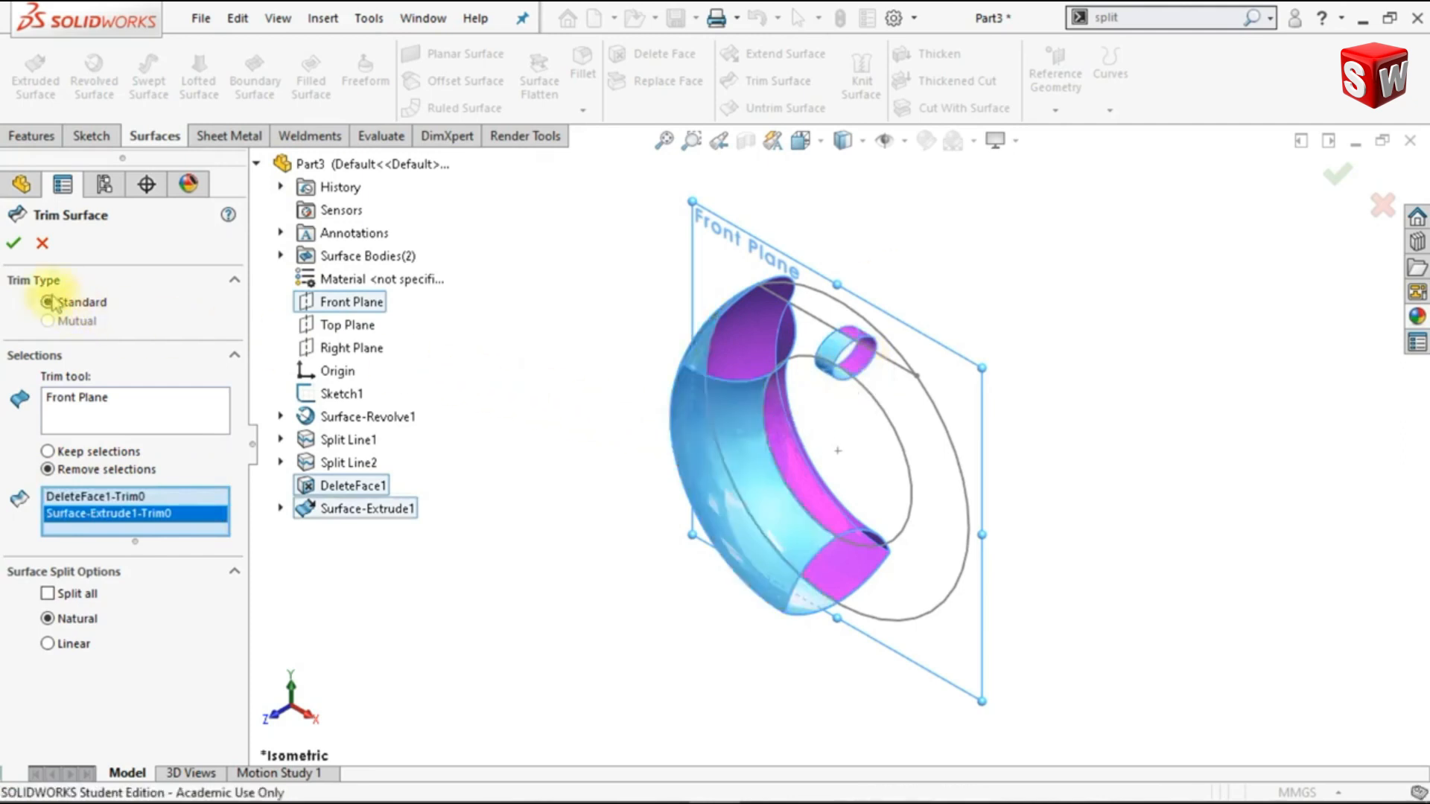
click(13, 242)
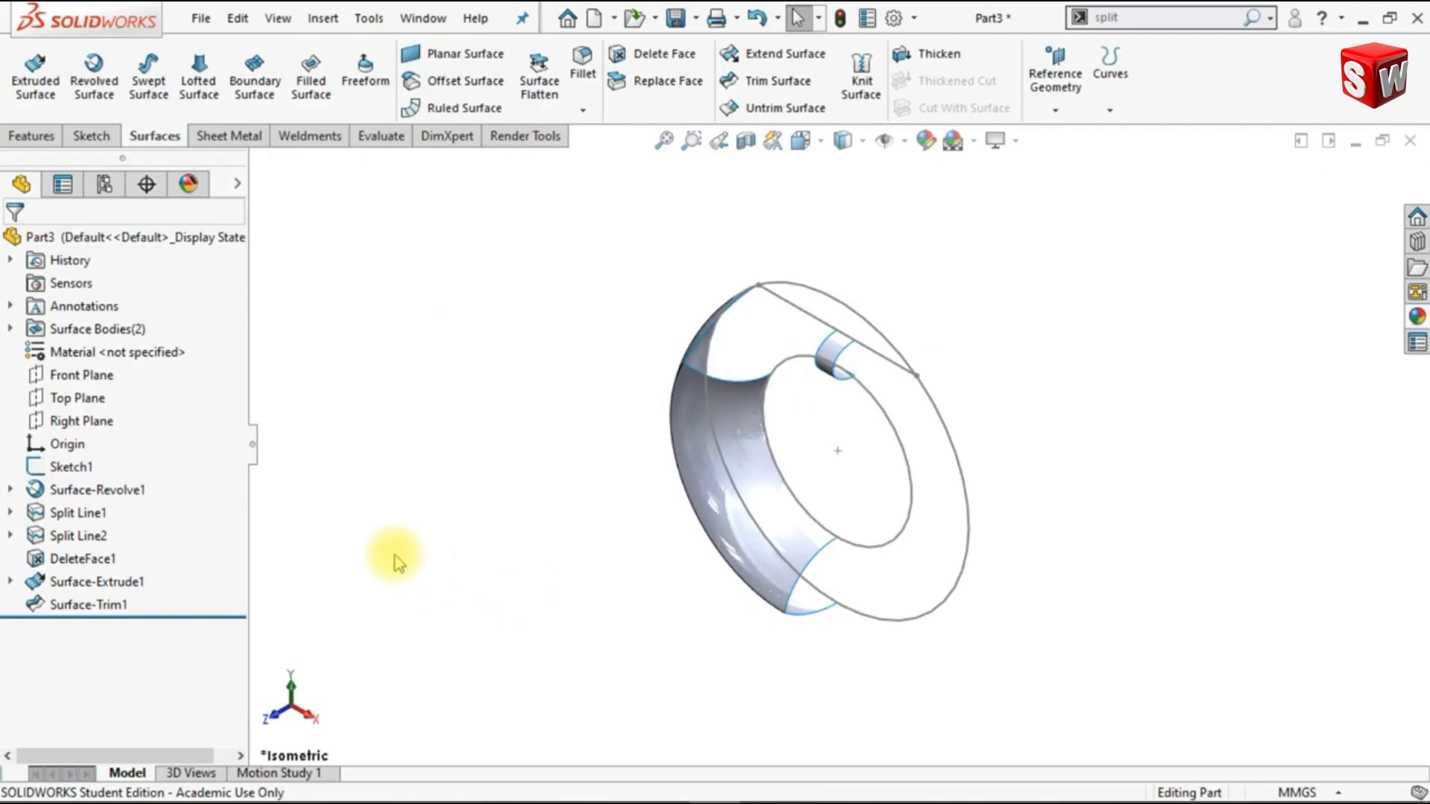
Sketch a line on the Front Plane along the ring's flat edge, from its left corner to its midpoint at the elliptical surface
click(83, 375)
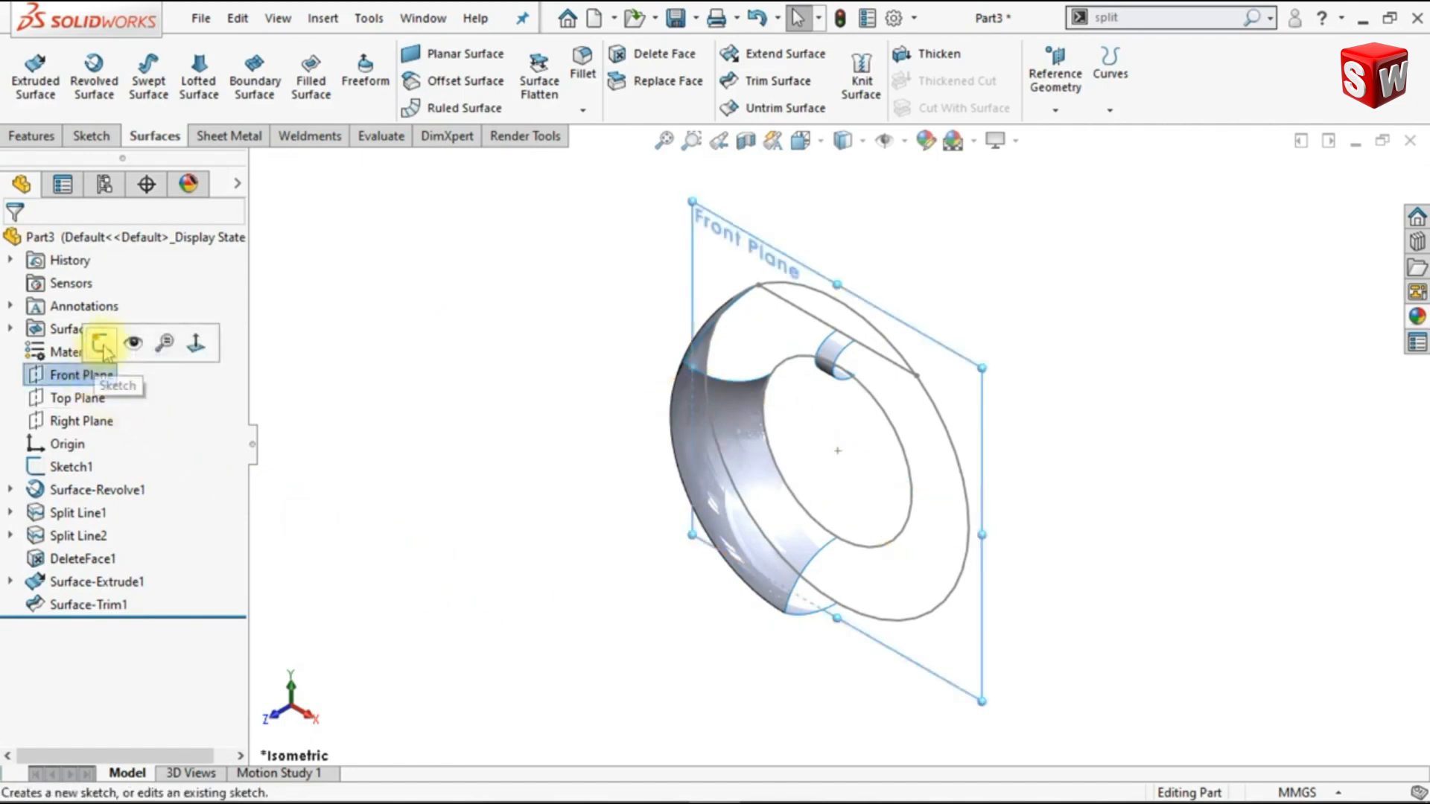
click(105, 338)
click(1042, 104)
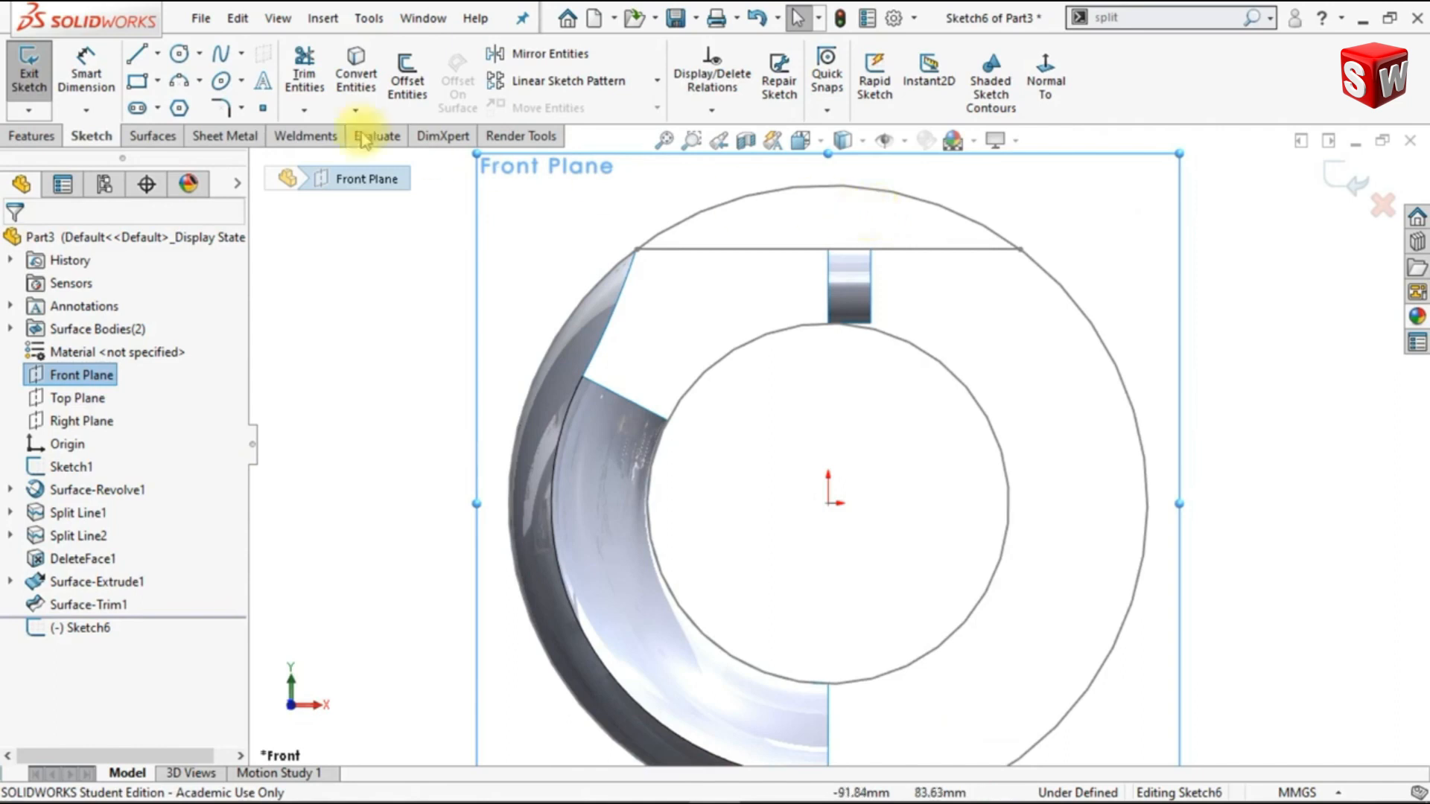
click(137, 56)
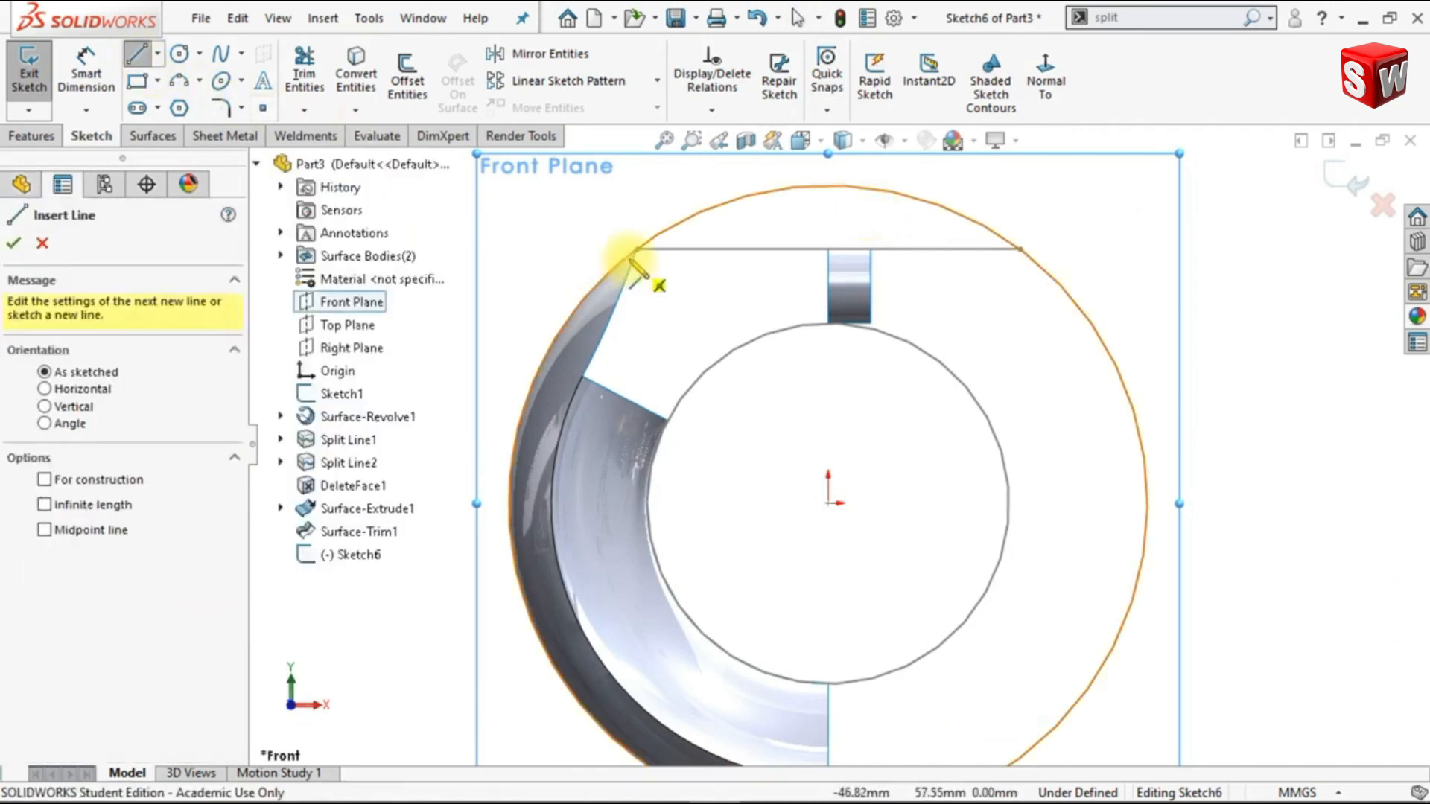
click(256, 164)
click(635, 249)
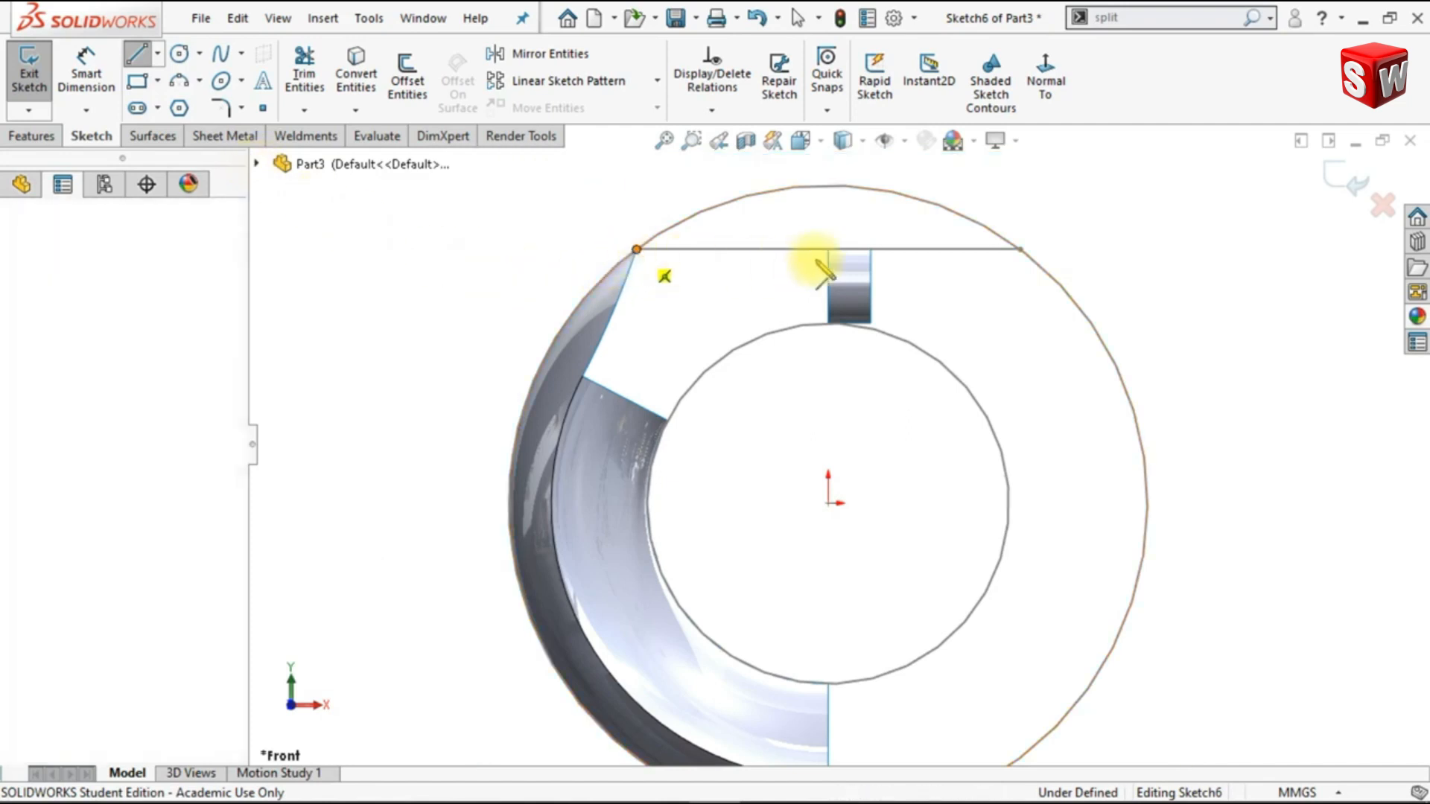
click(828, 248)
key(Escape)
key(Escape)
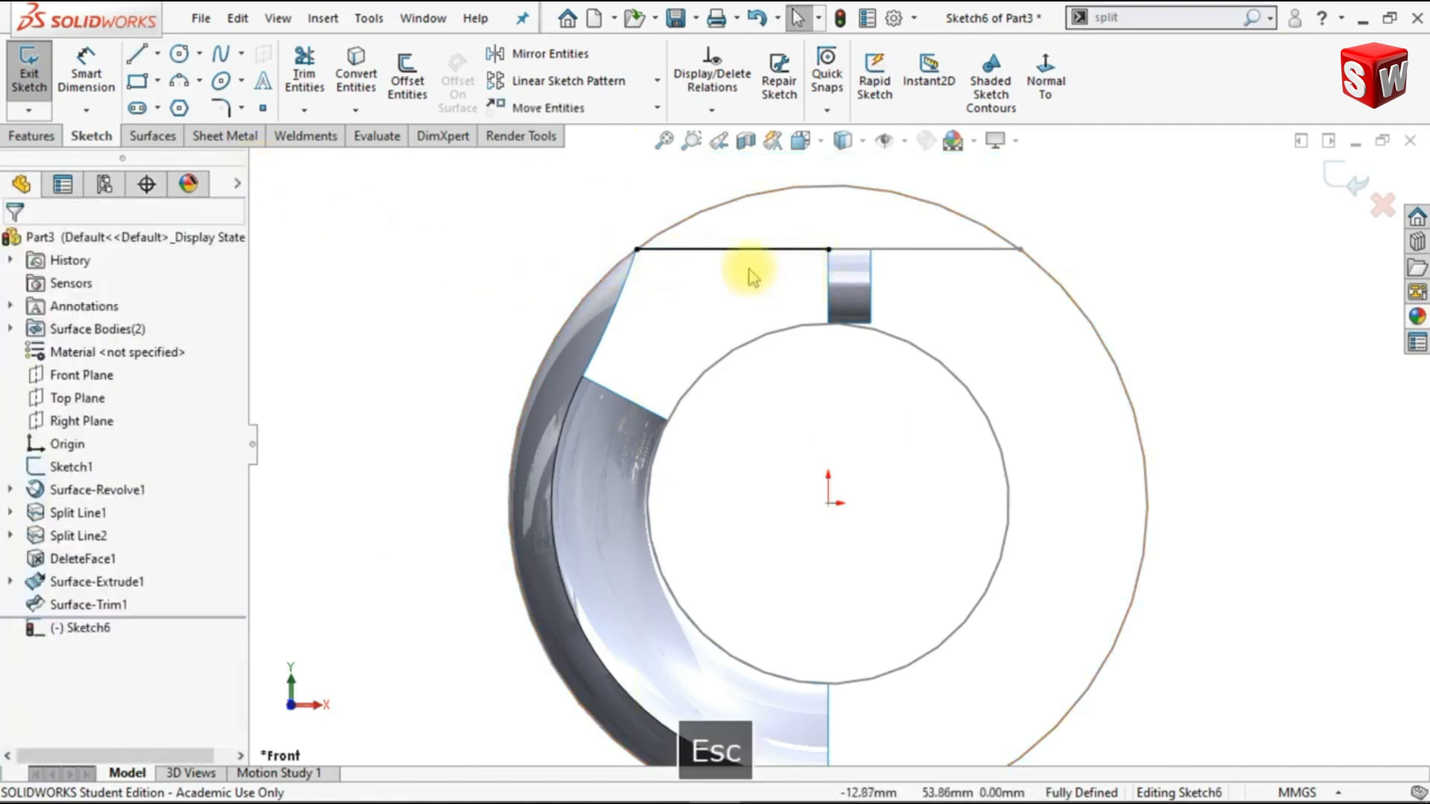
Draw a centerpoint arc about the origin, from the elliptical surface's lower end along the inner circle to the ring surface's inner corner
click(199, 80)
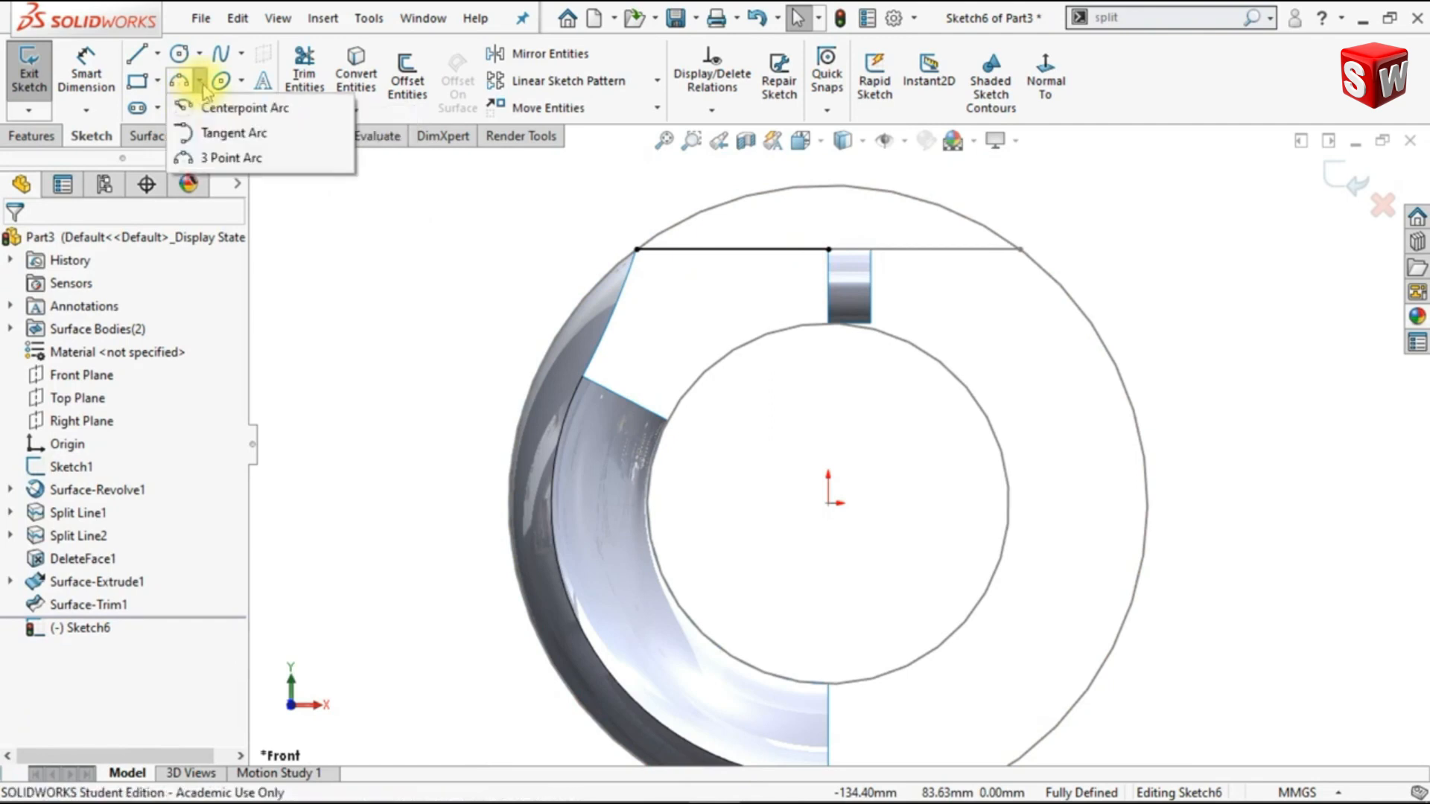
click(249, 117)
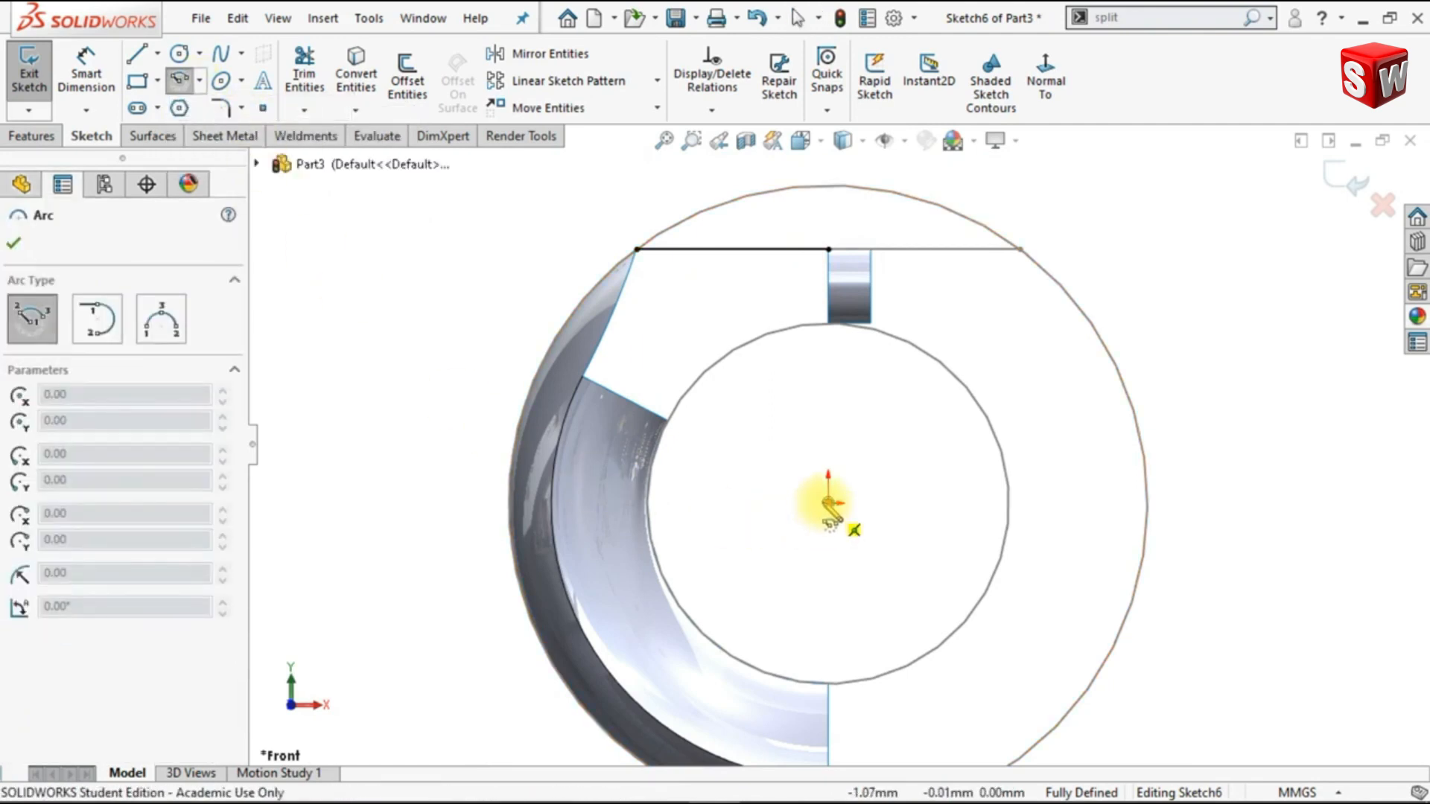
click(828, 502)
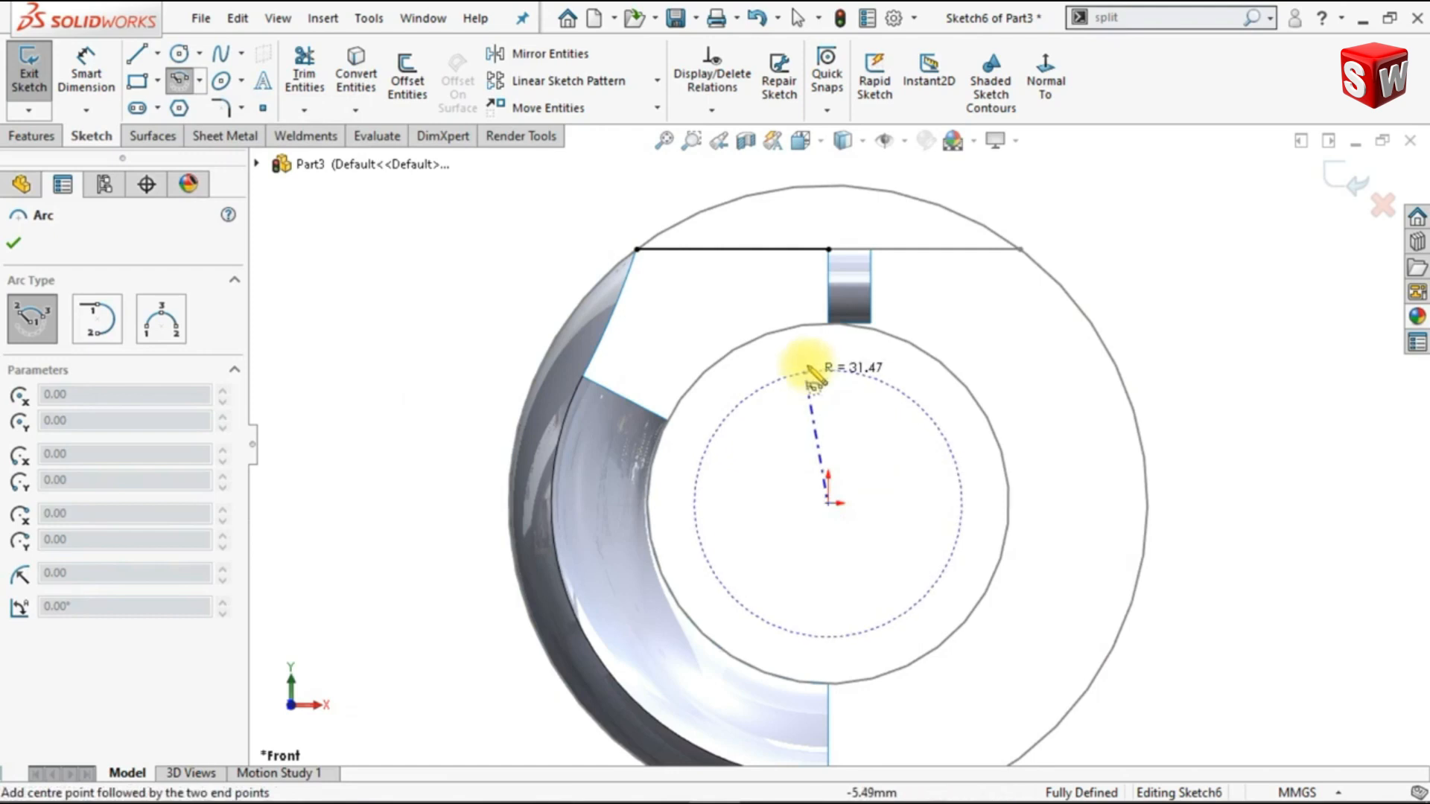
click(828, 323)
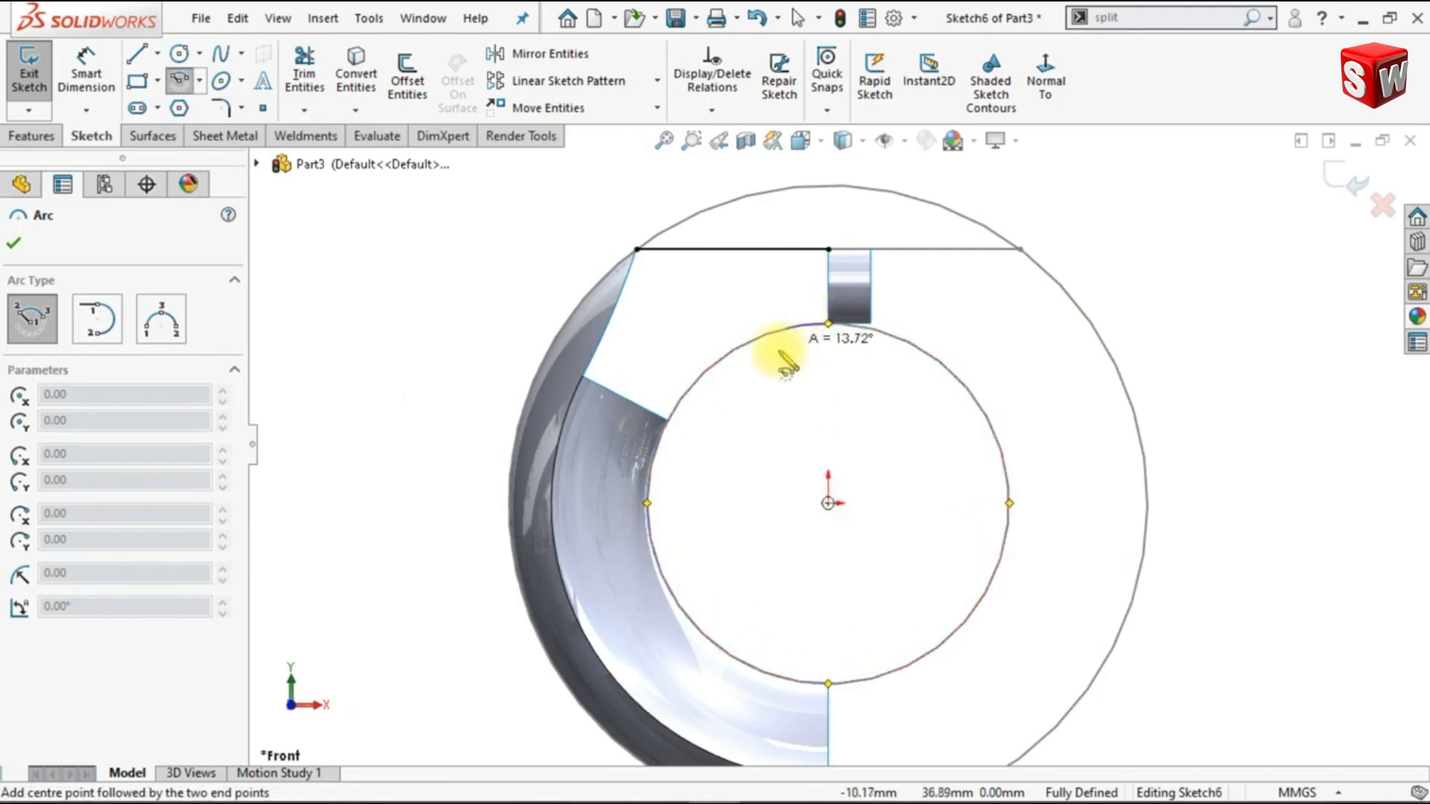
click(667, 421)
key(Escape)
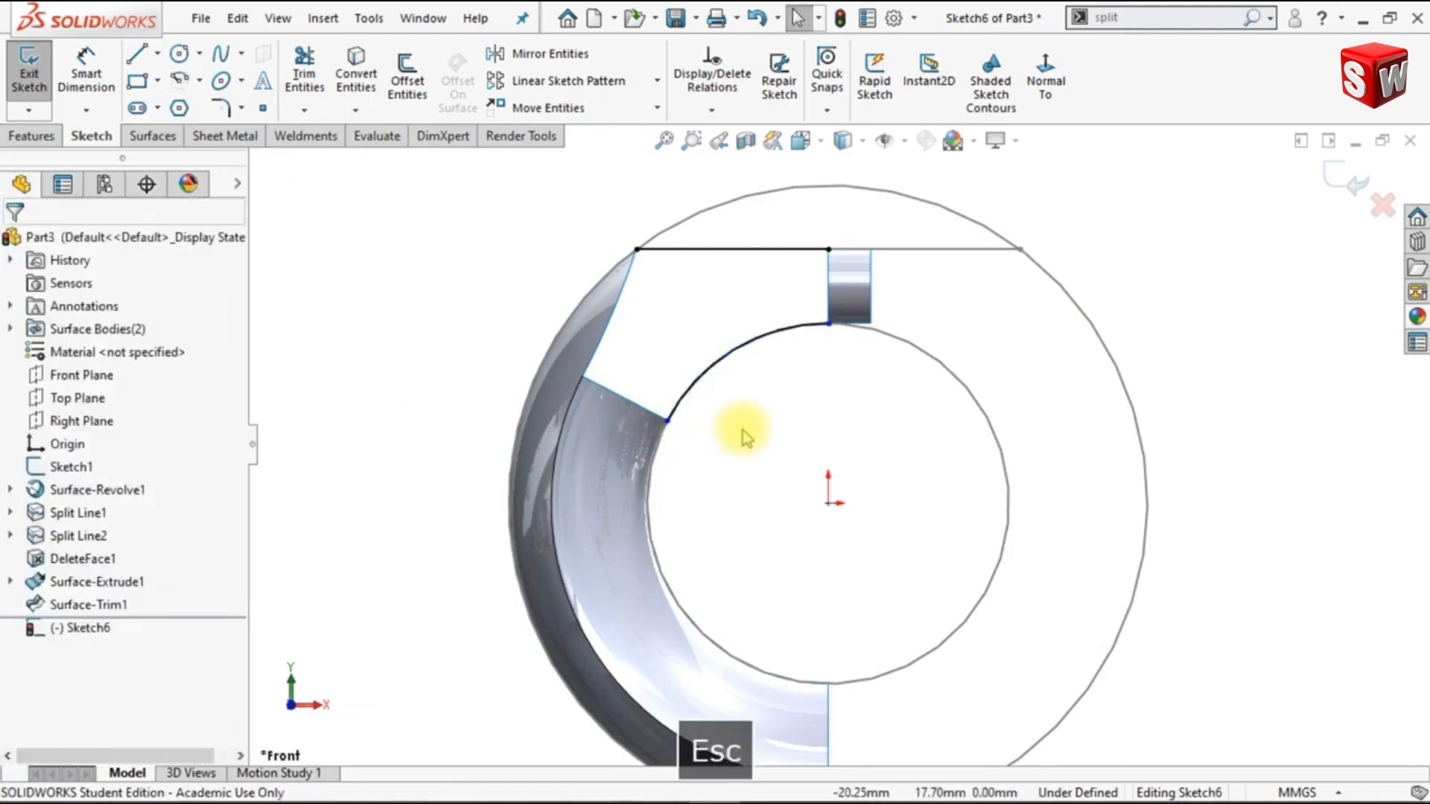
Make the arc's lower endpoint coincident with the split edge of the inner ring surface
click(668, 422)
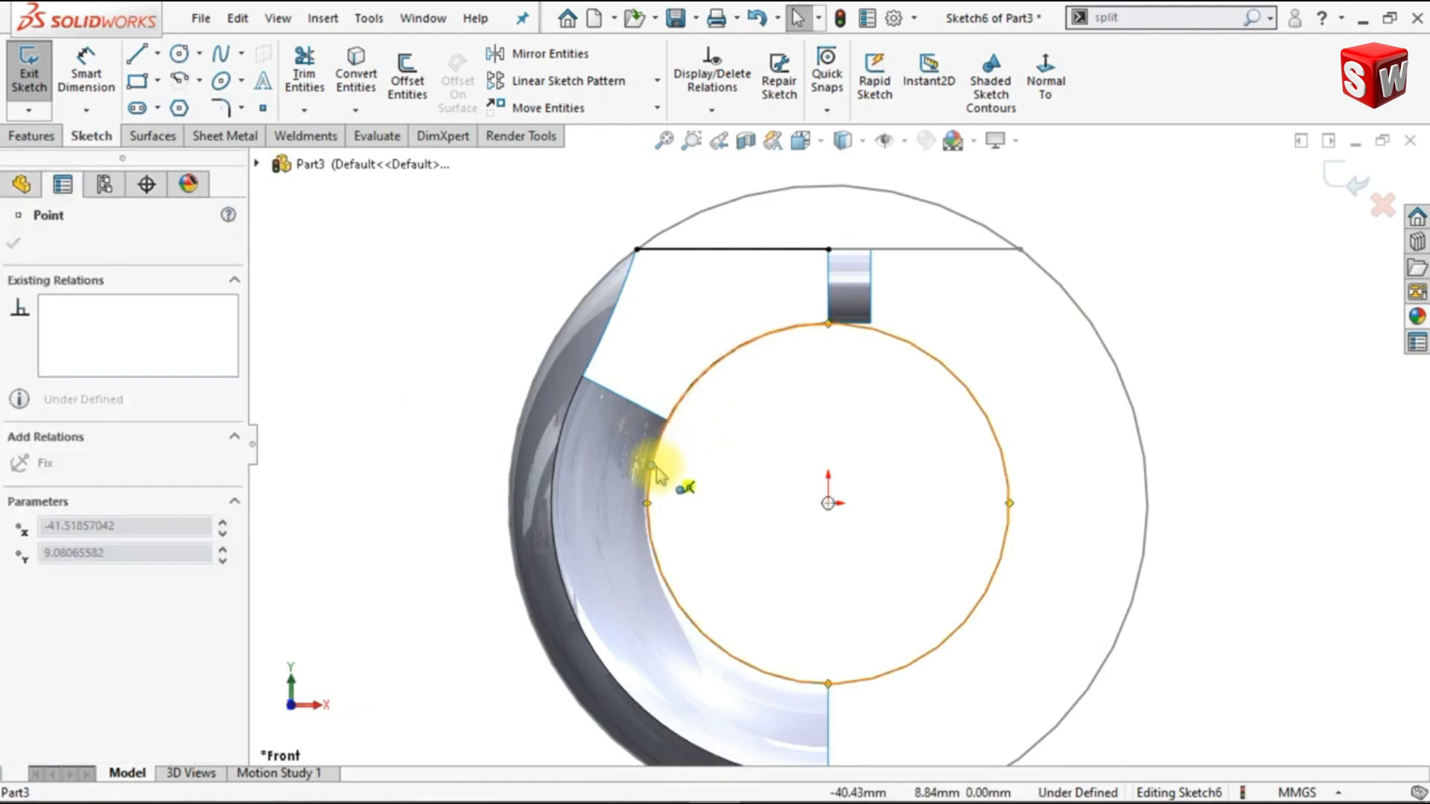
drag(685, 429, 660, 432)
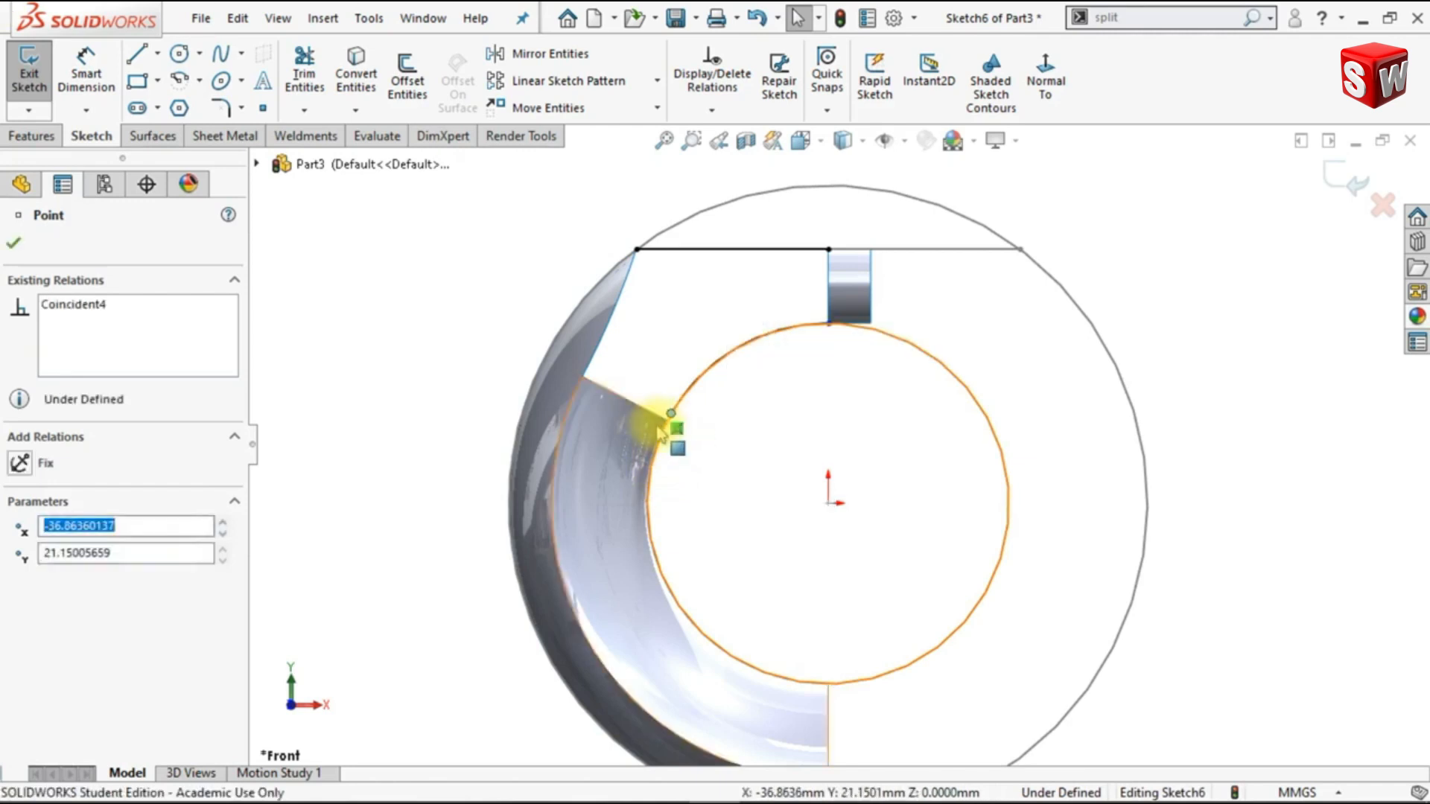
click(655, 421)
ctrl+click(671, 413)
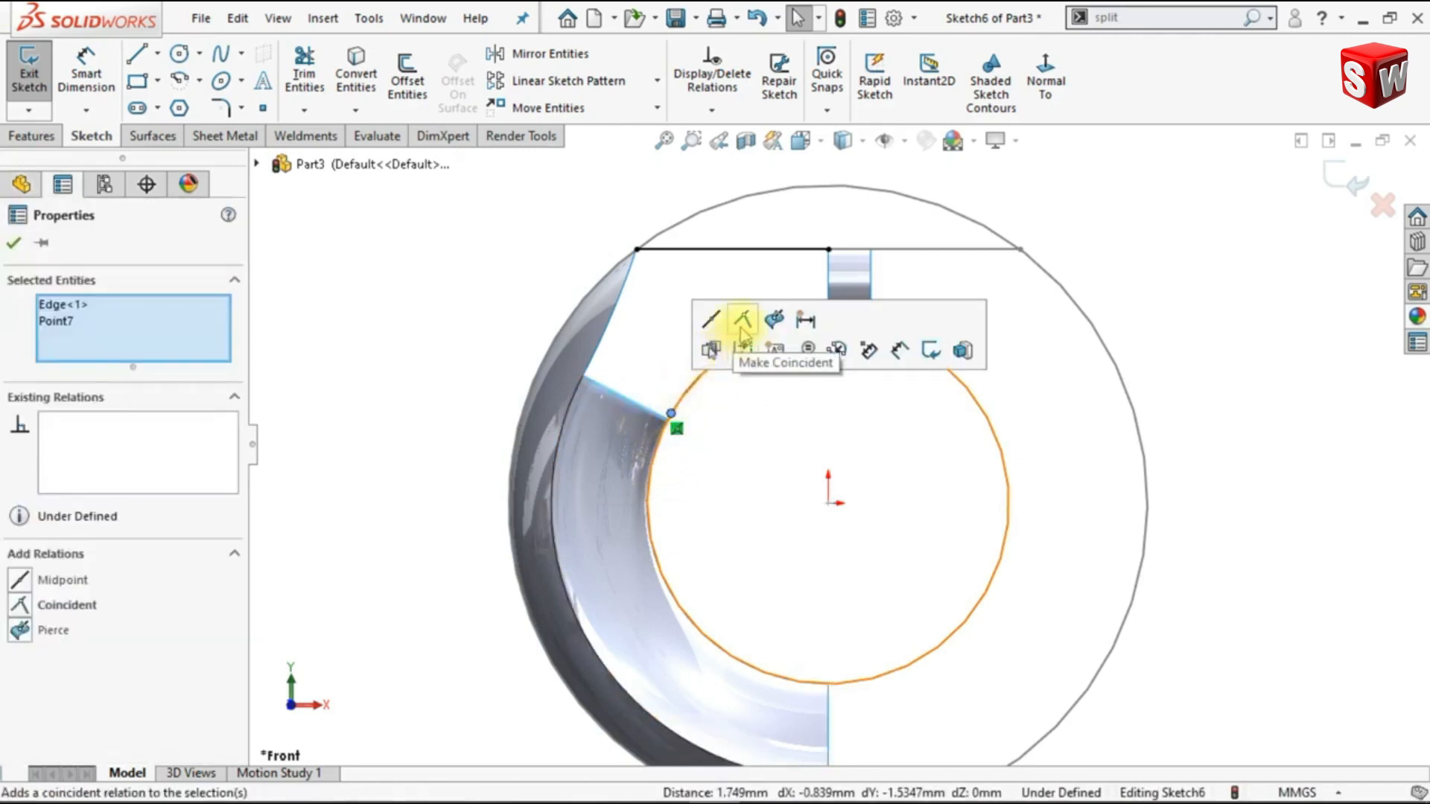
click(742, 322)
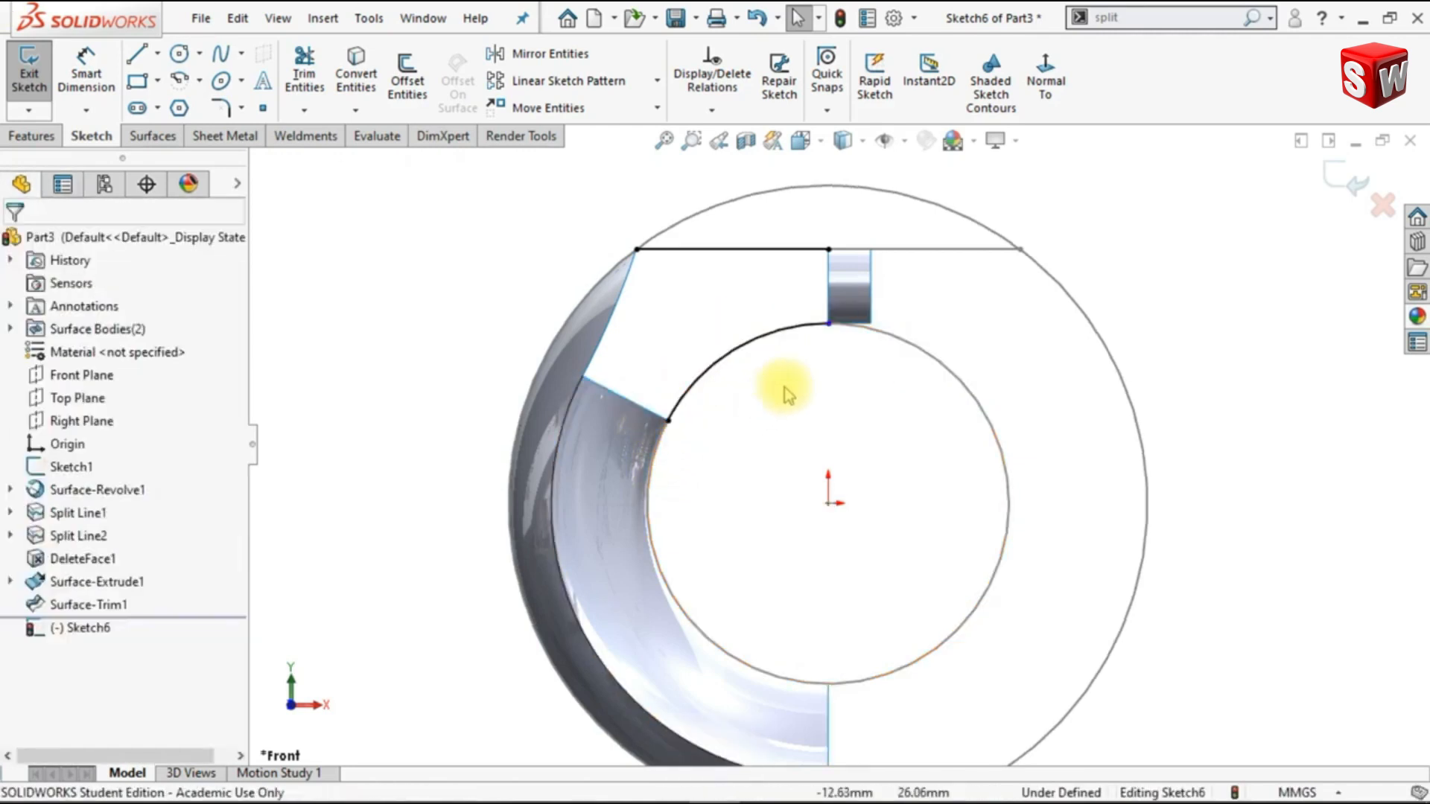
Constrain the arc's upper endpoint to the vertical edge of the elliptical surface
click(828, 312)
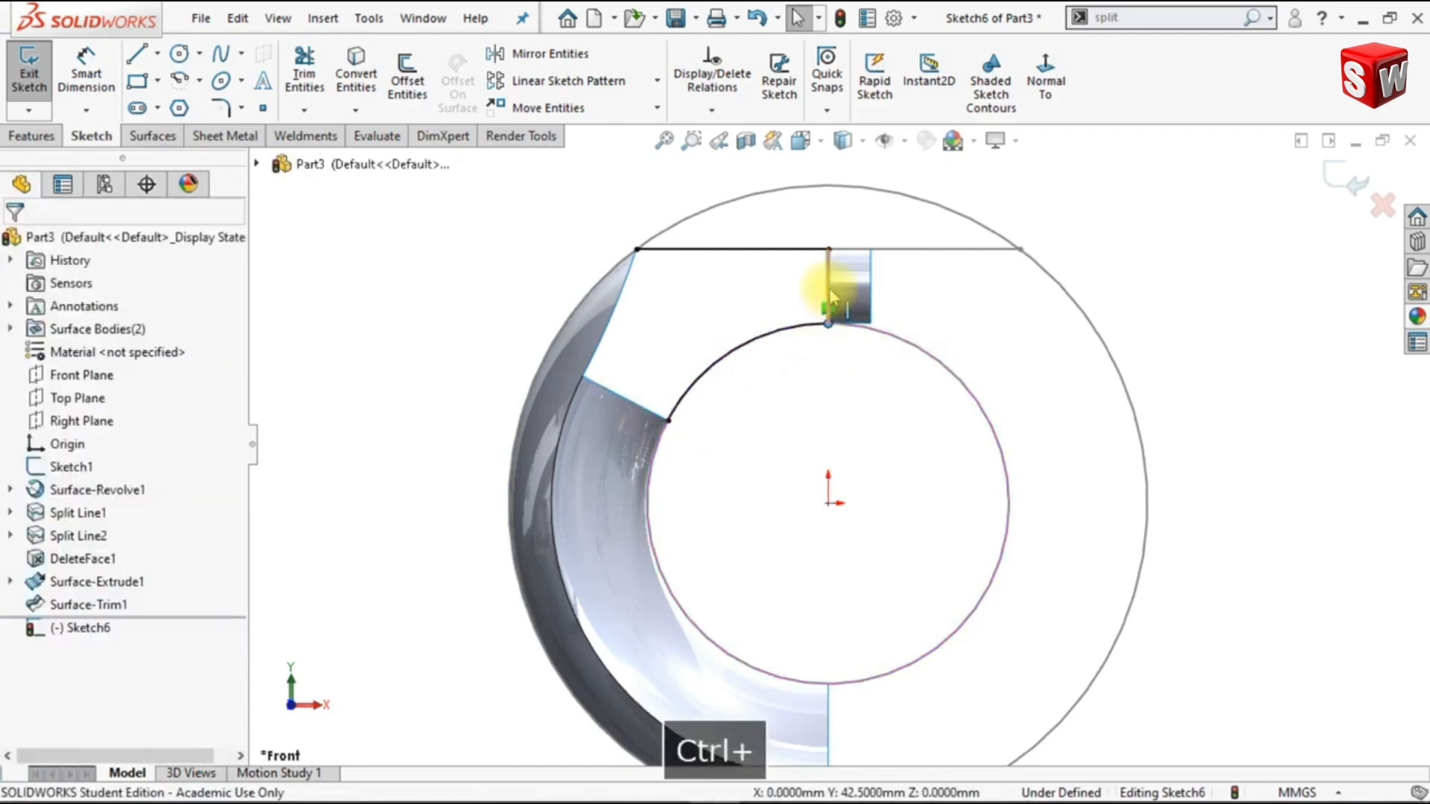
ctrl+click(882, 249)
click(922, 197)
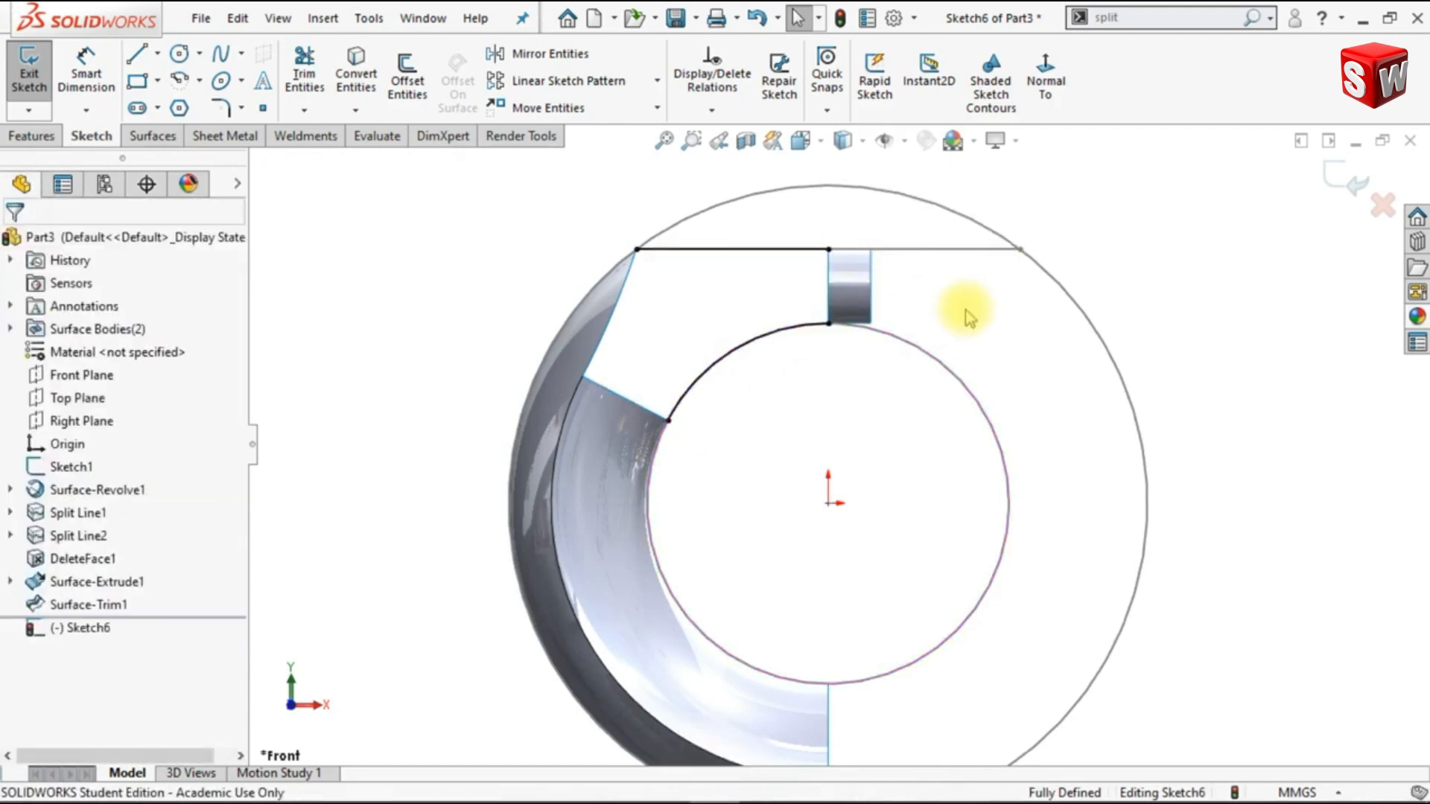
Extrude the line and arc as surfaces, Blind 10 mm in the reversed direction, and hide the ring's base sketch
click(167, 143)
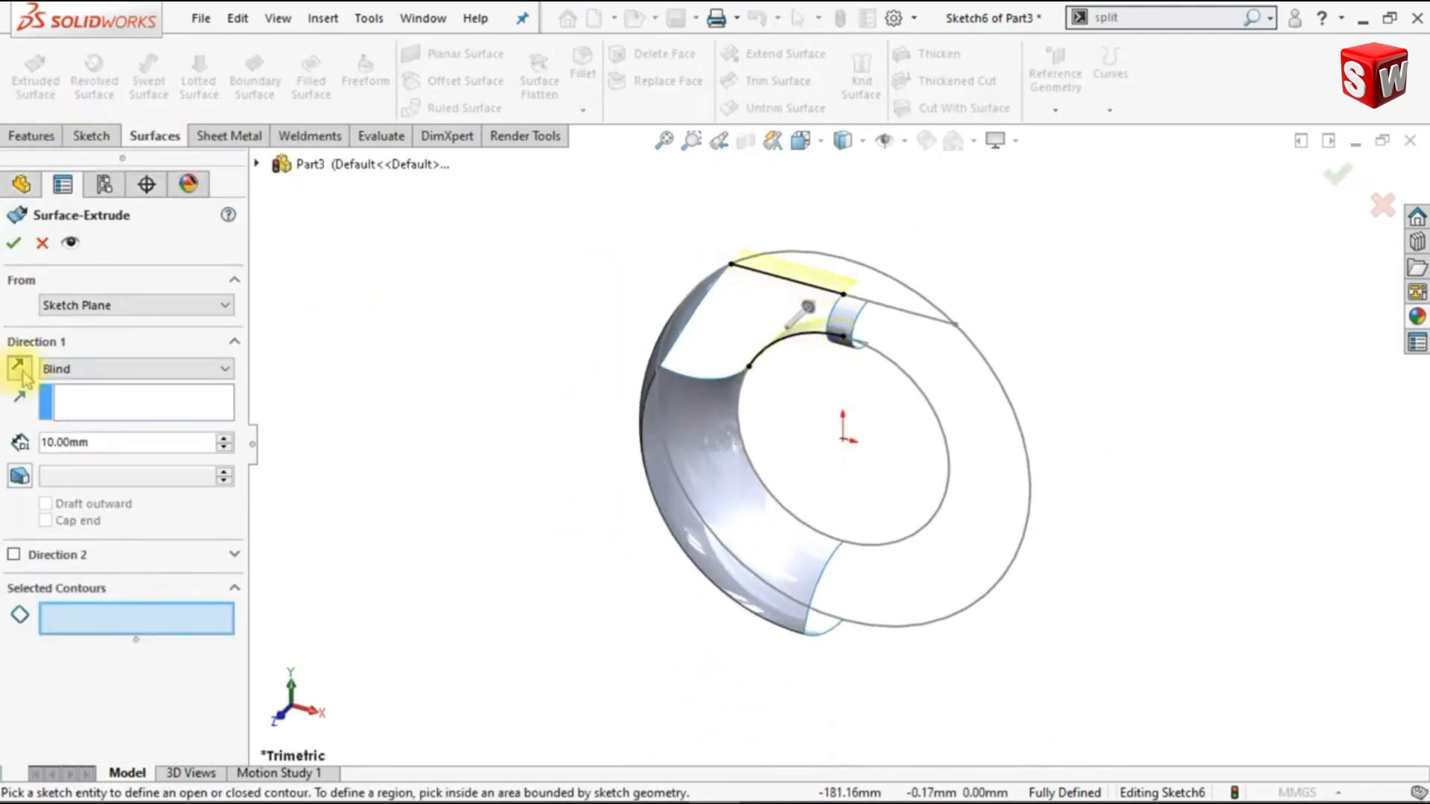
scroll(743, 320, down, 2)
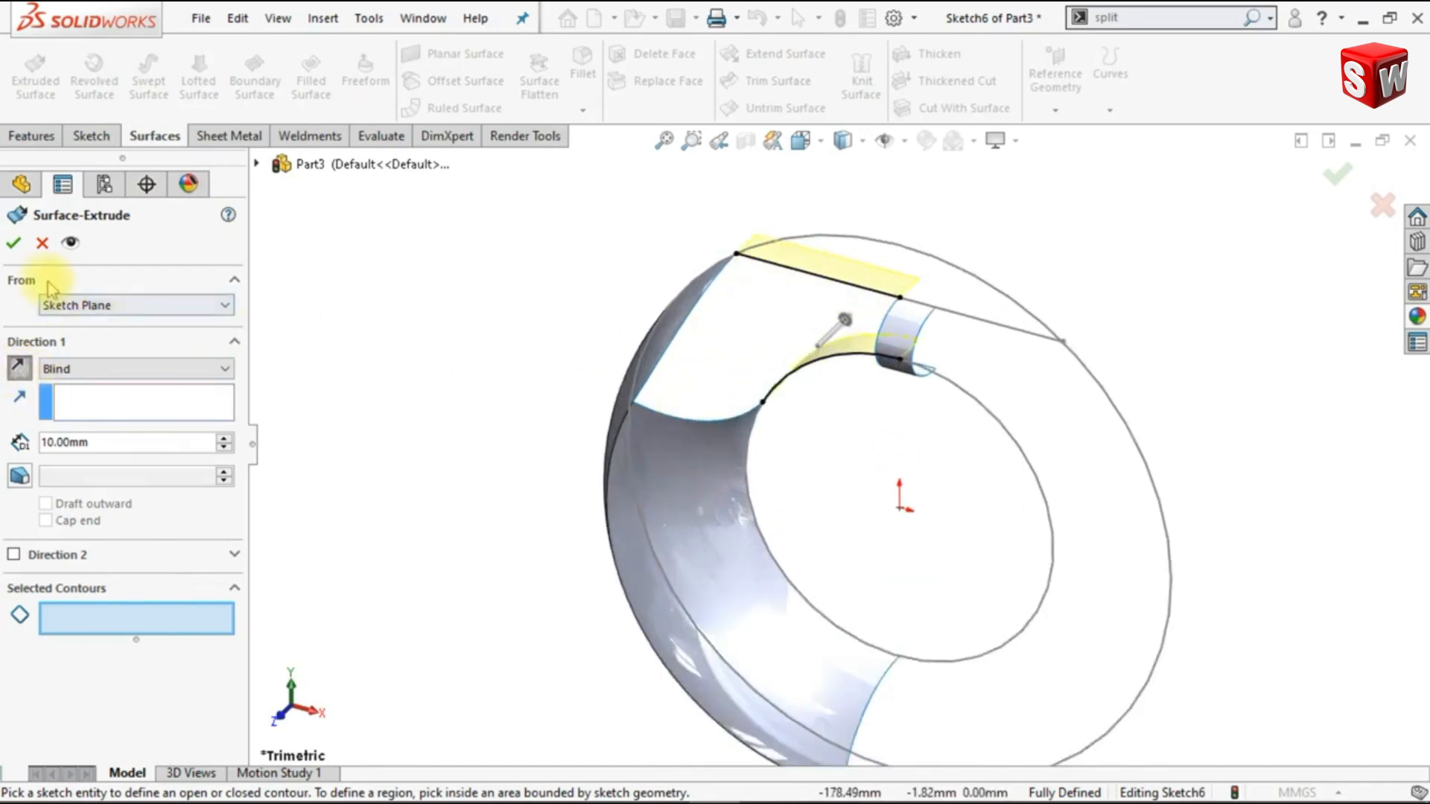
click(14, 245)
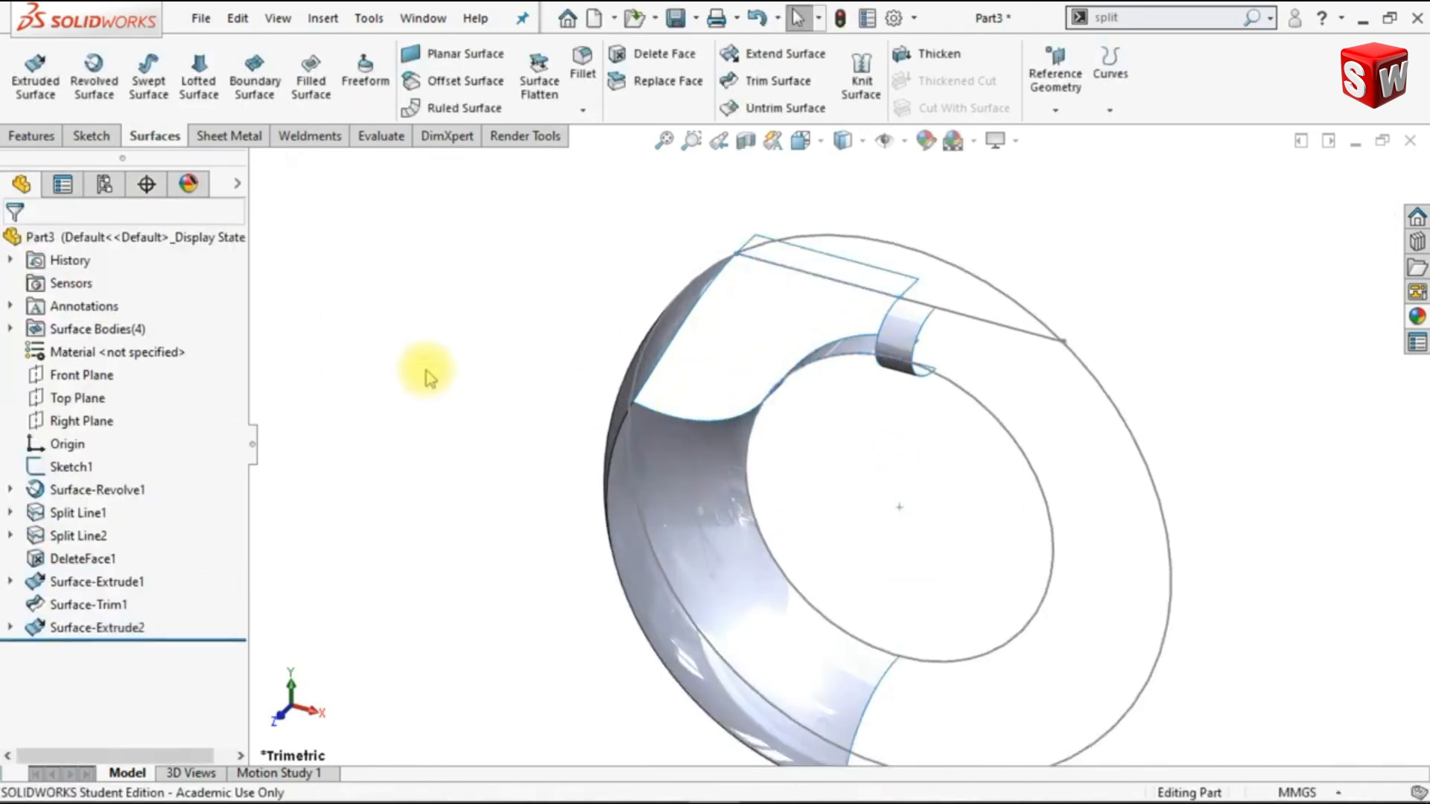
click(1065, 350)
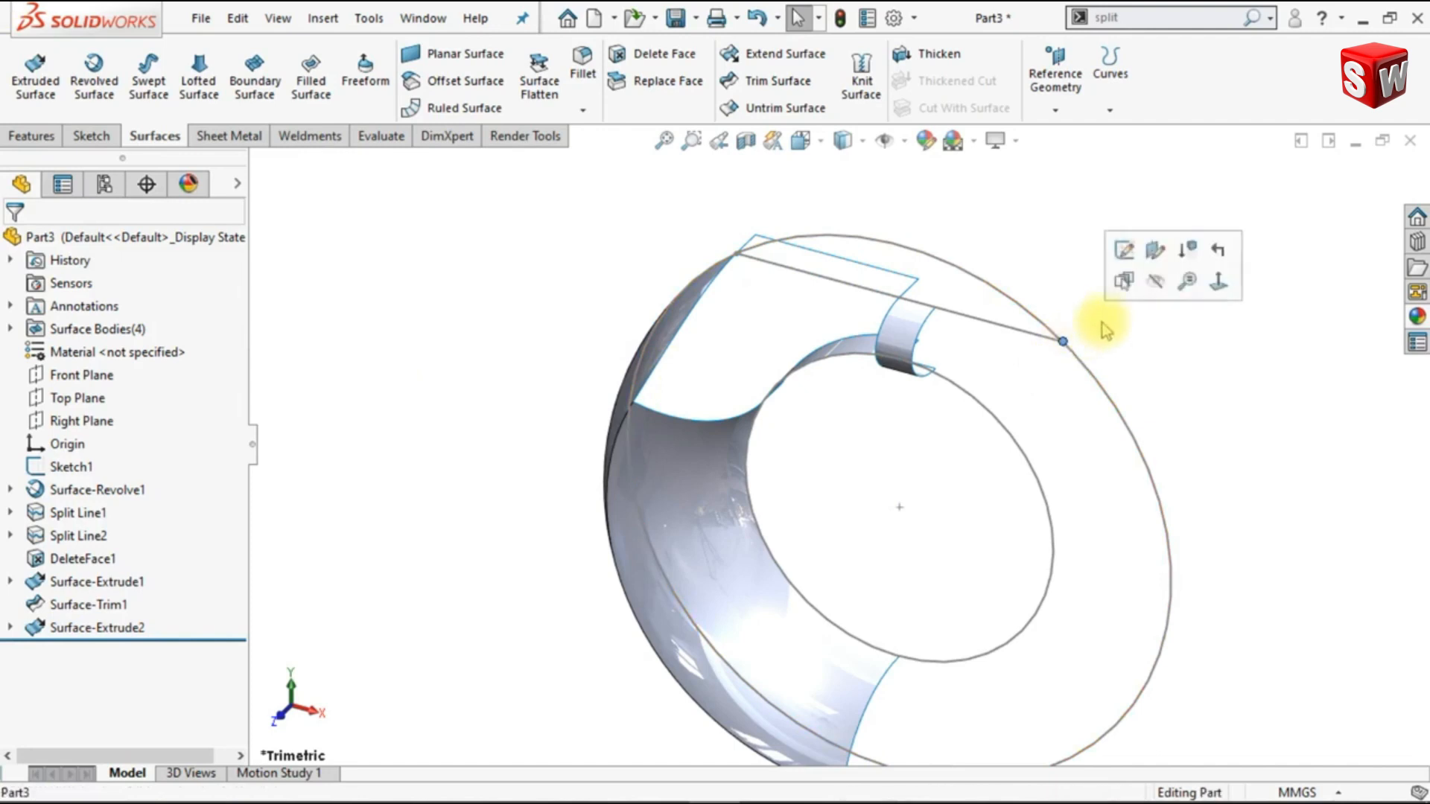
click(1165, 280)
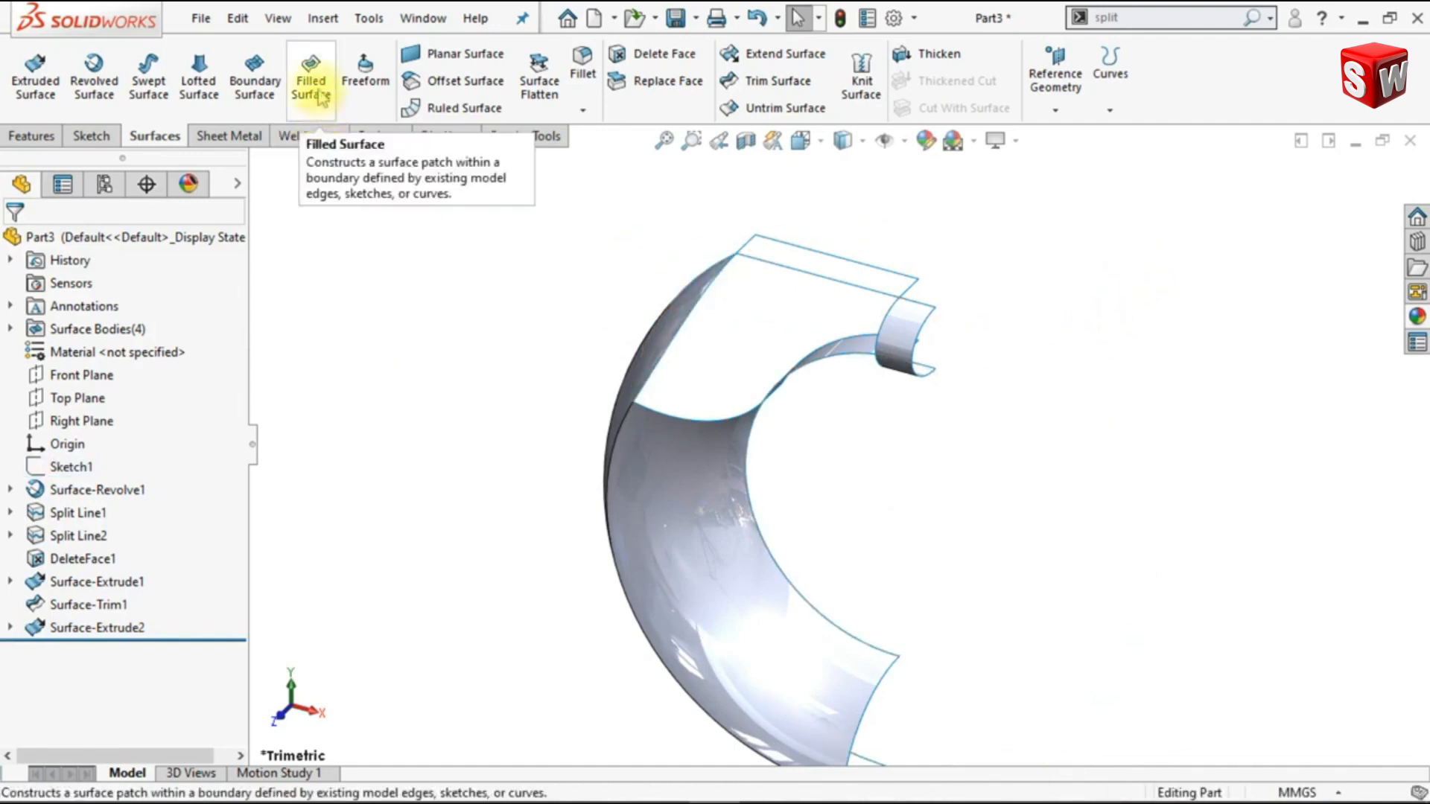
Start a Boundary Surface using the outer ring's split edge and the ellipse edge as Direction 1, and the straight extruded edge as Direction 2
click(255, 75)
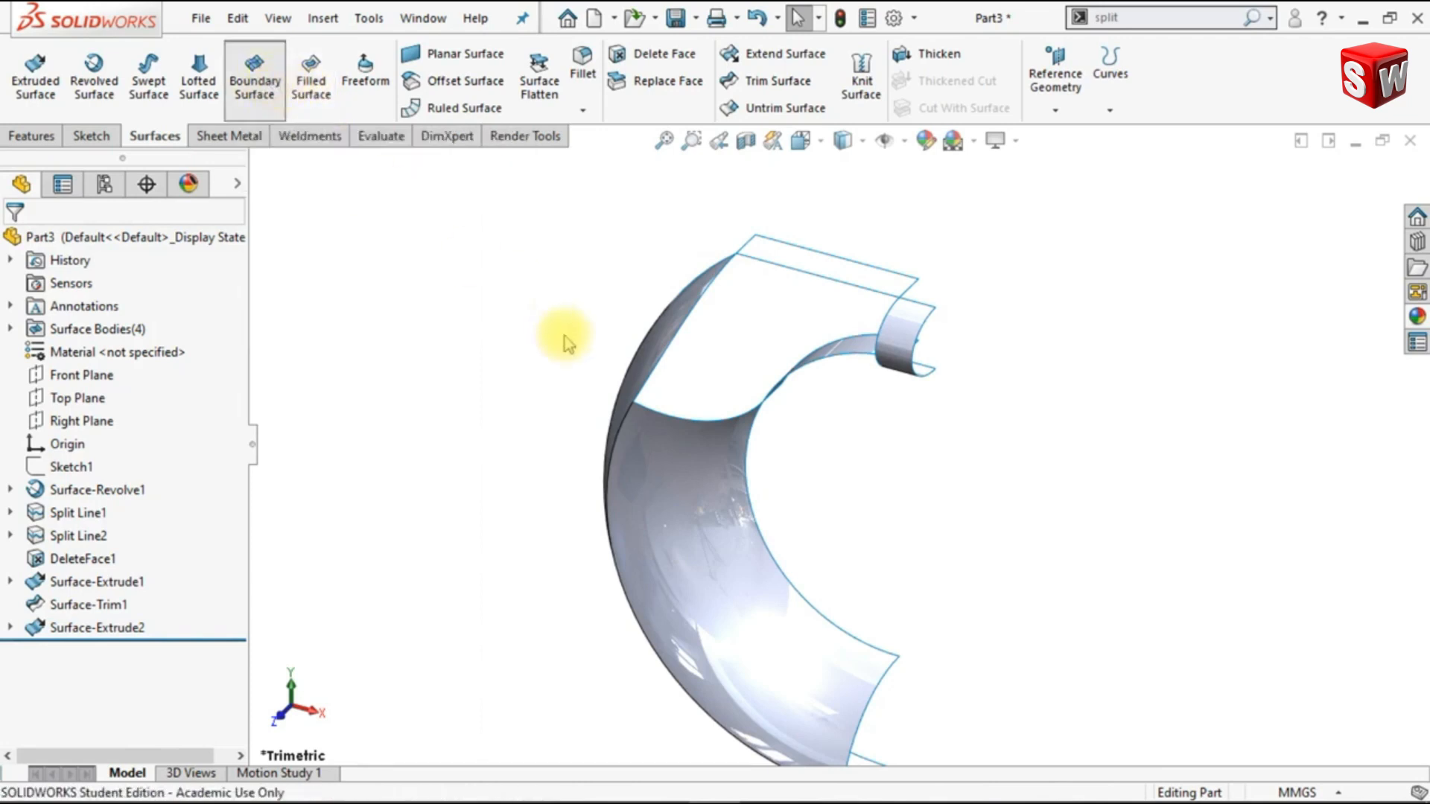
middle_drag(564, 344, 639, 335)
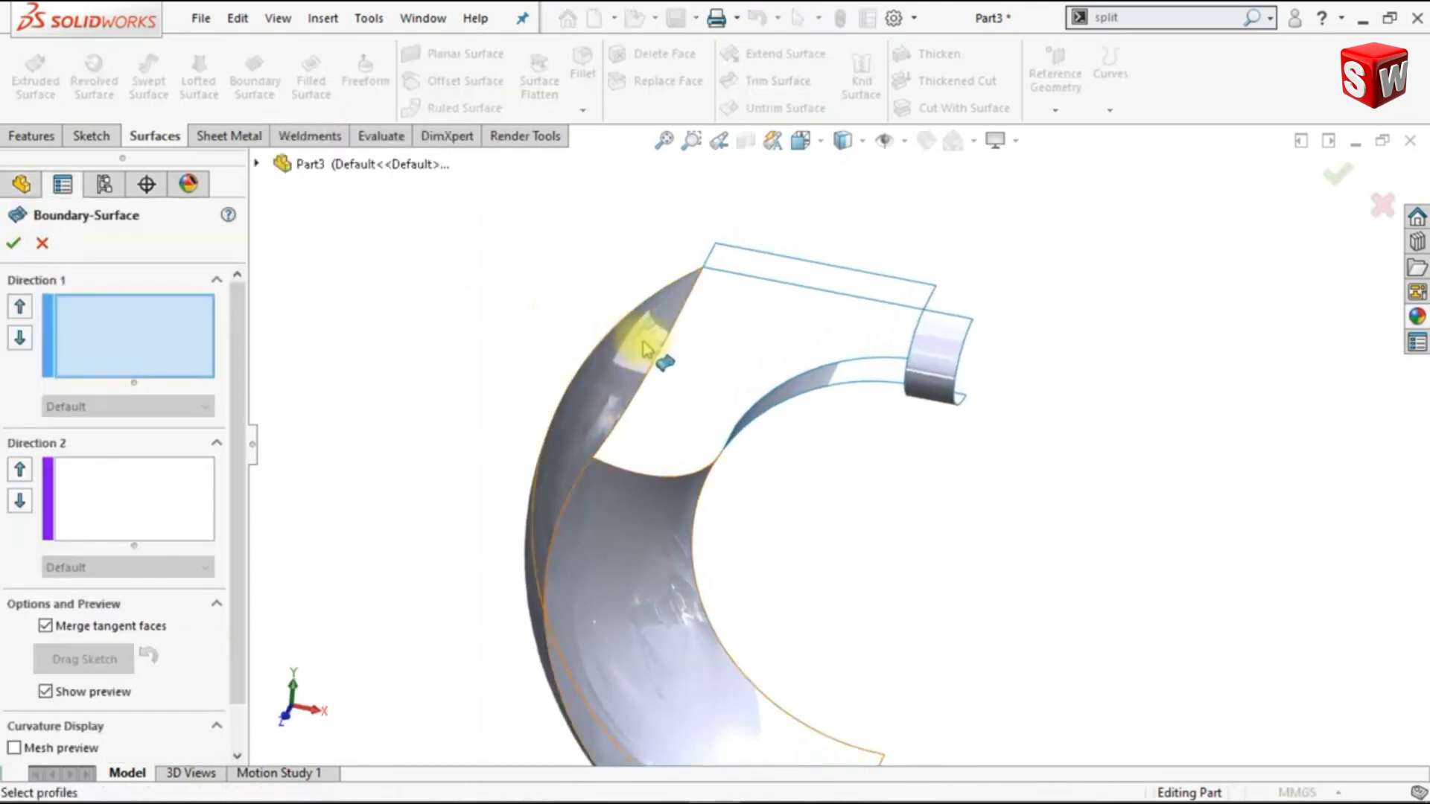
click(680, 304)
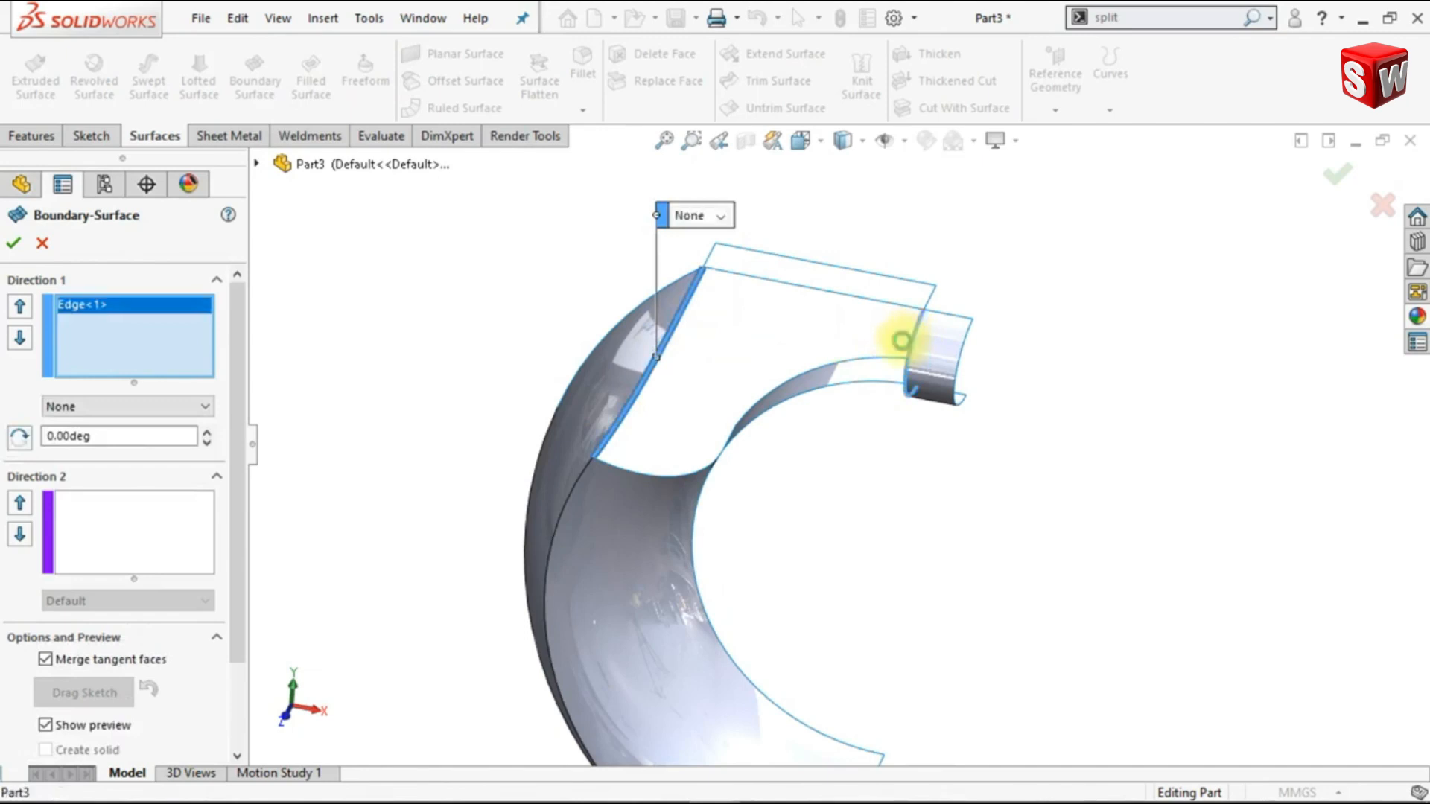
click(901, 340)
click(153, 526)
click(845, 304)
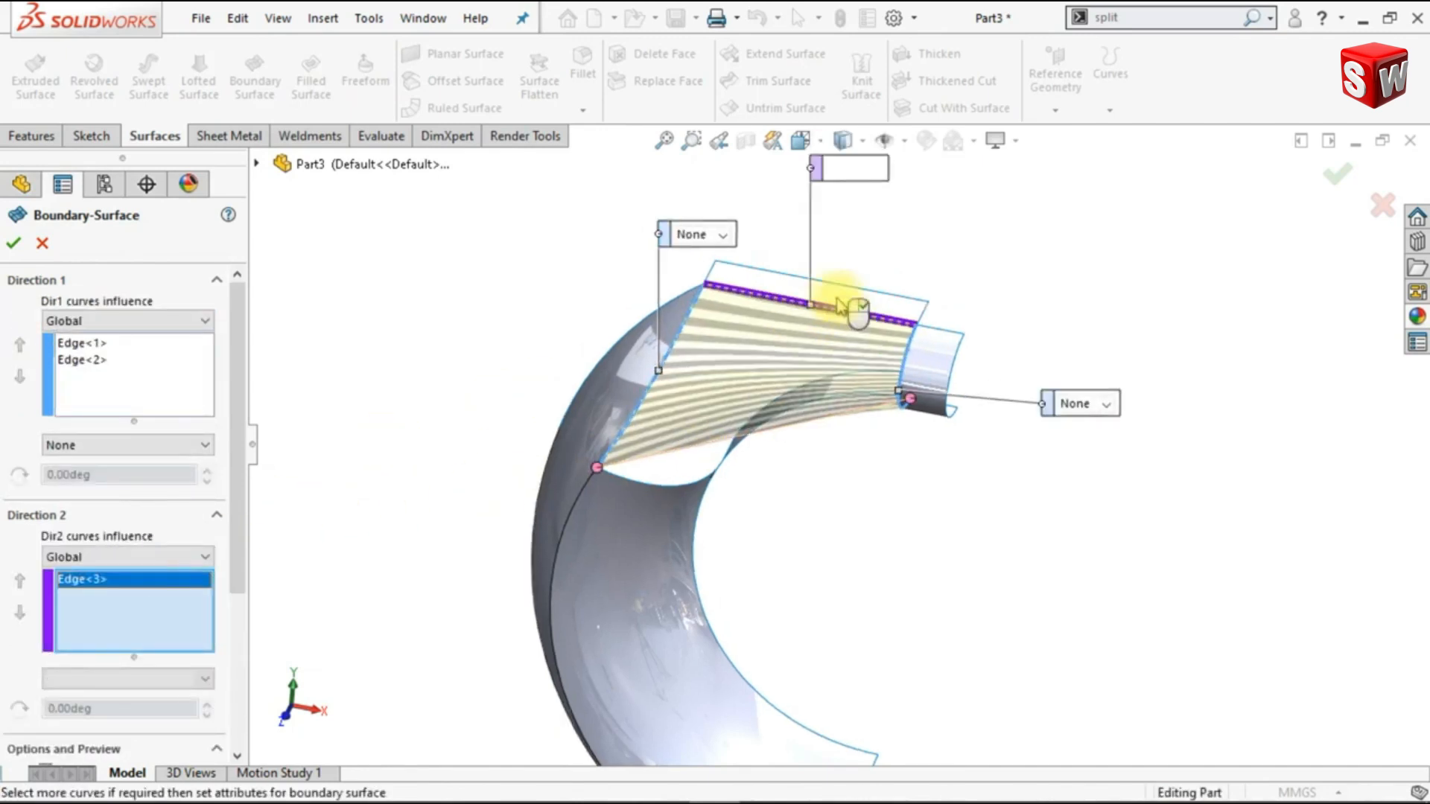
Apply Tangency To Face at the ellipse edge and the straight Direction 2 edge, with the tangent influence at 100%
click(1100, 409)
click(1085, 449)
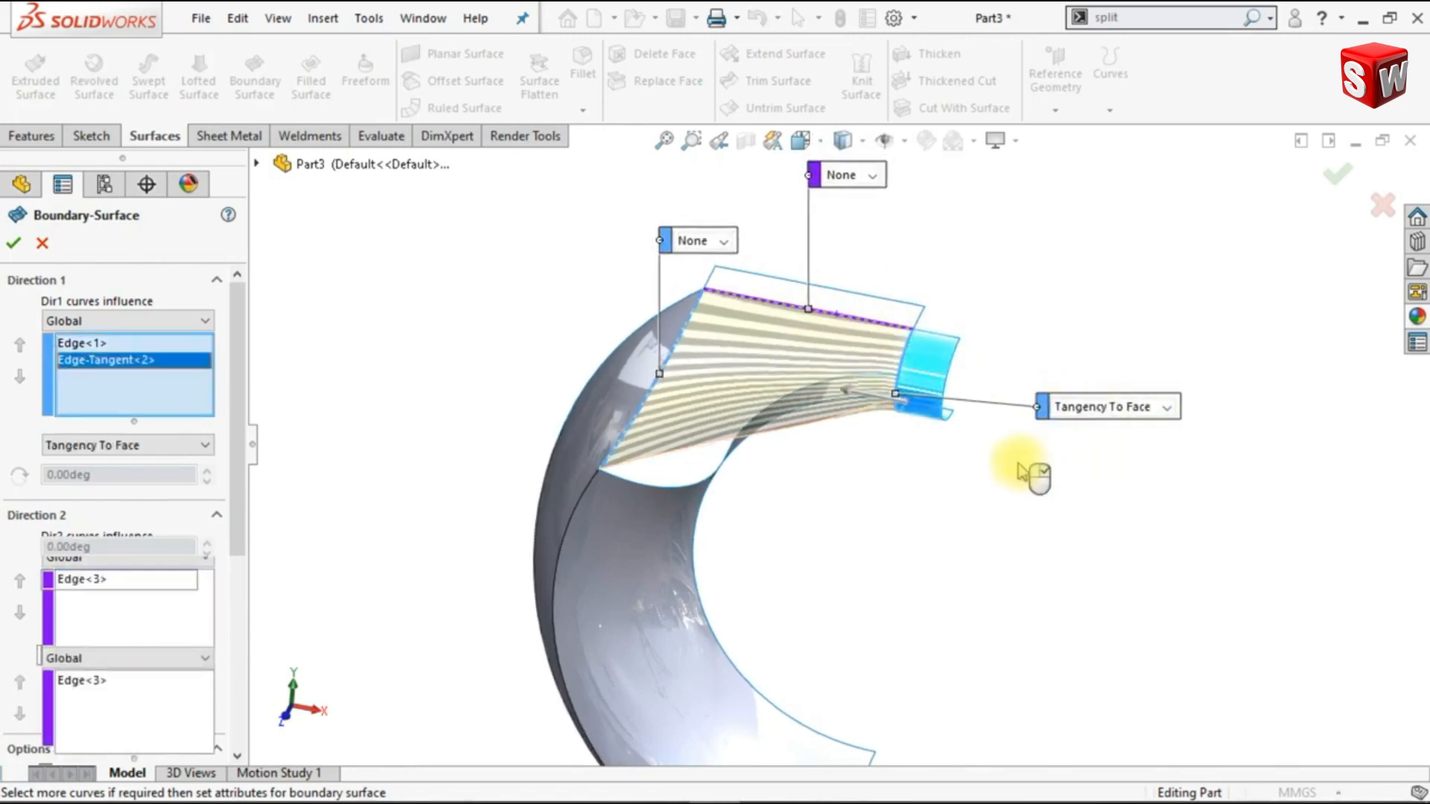
click(872, 176)
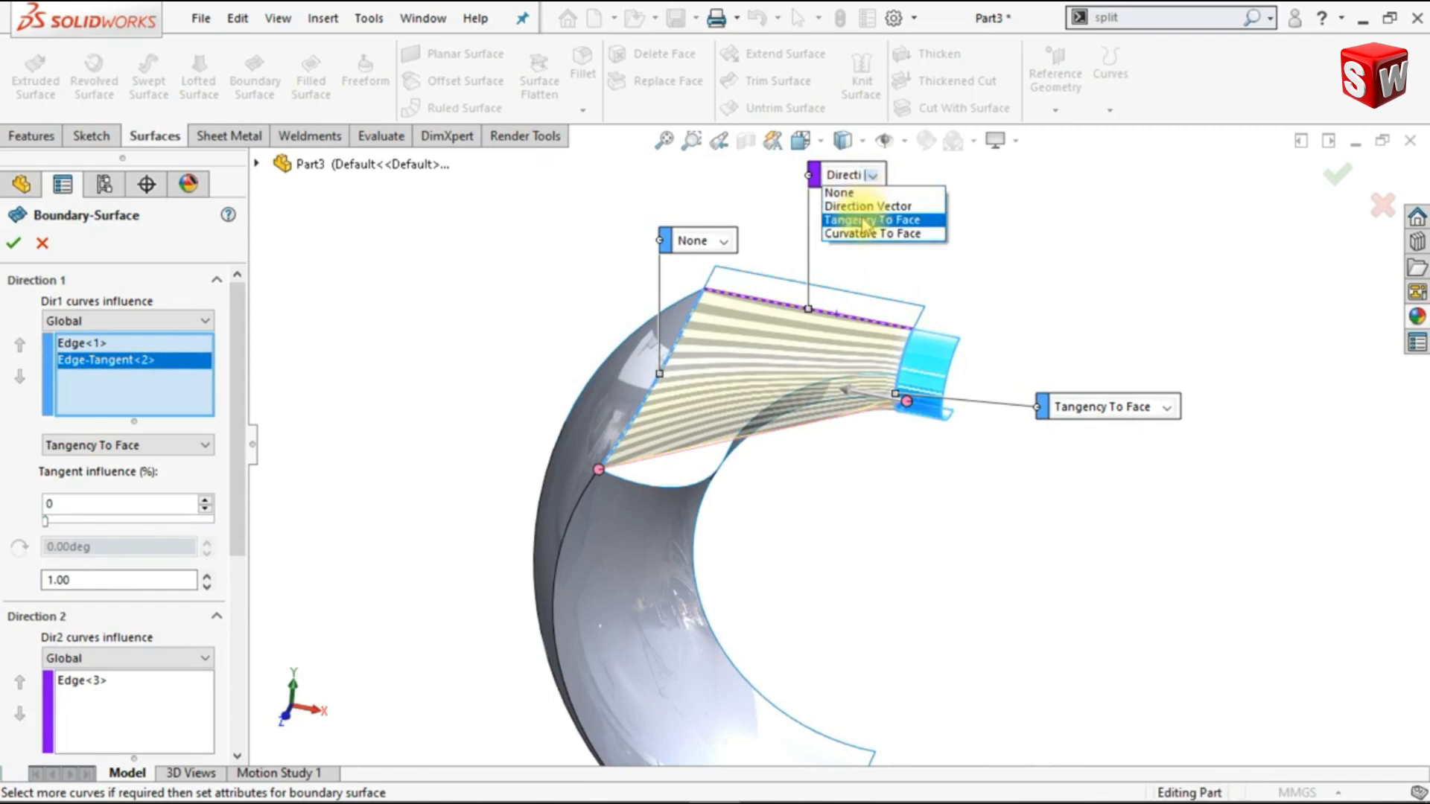
click(863, 221)
drag(45, 521, 237, 708)
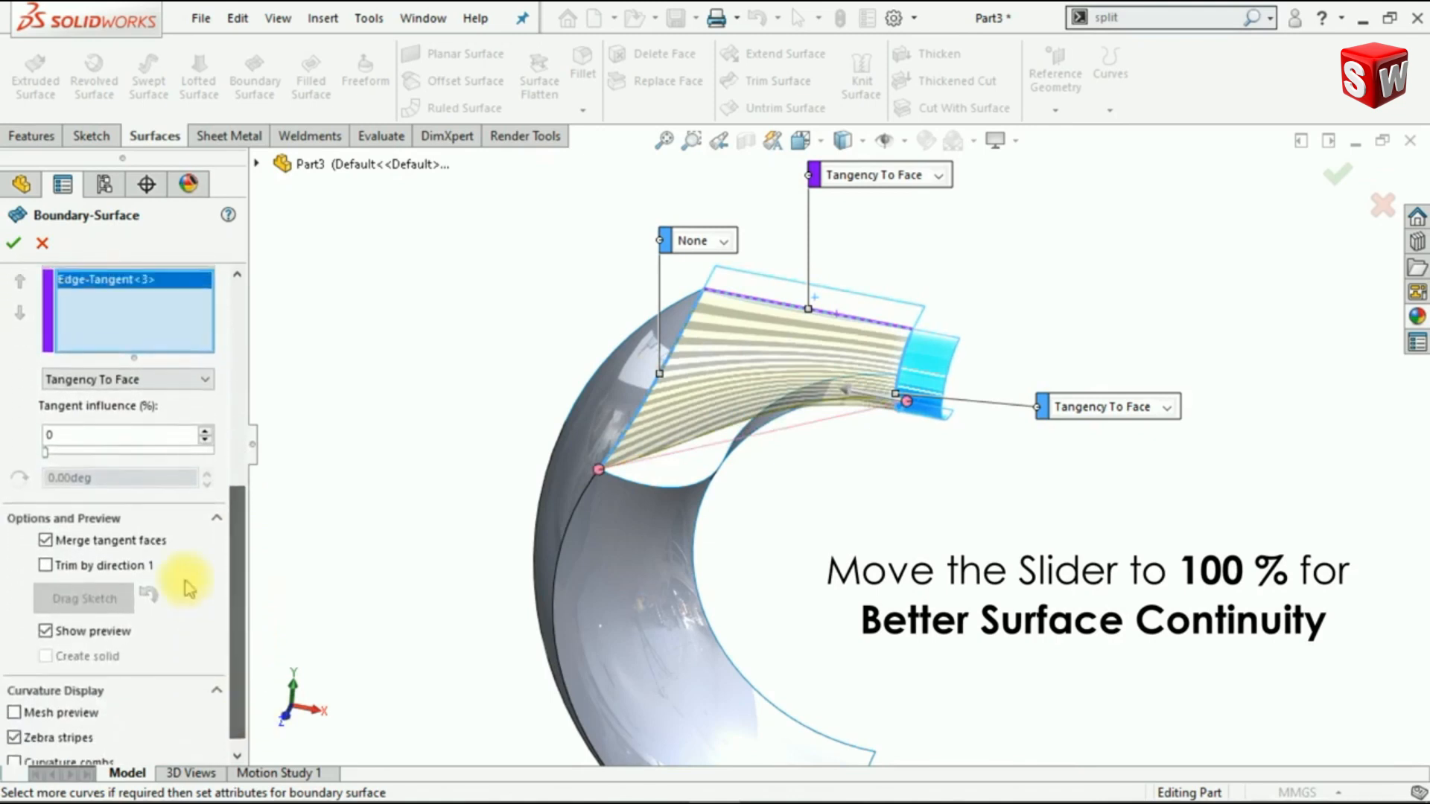
click(213, 451)
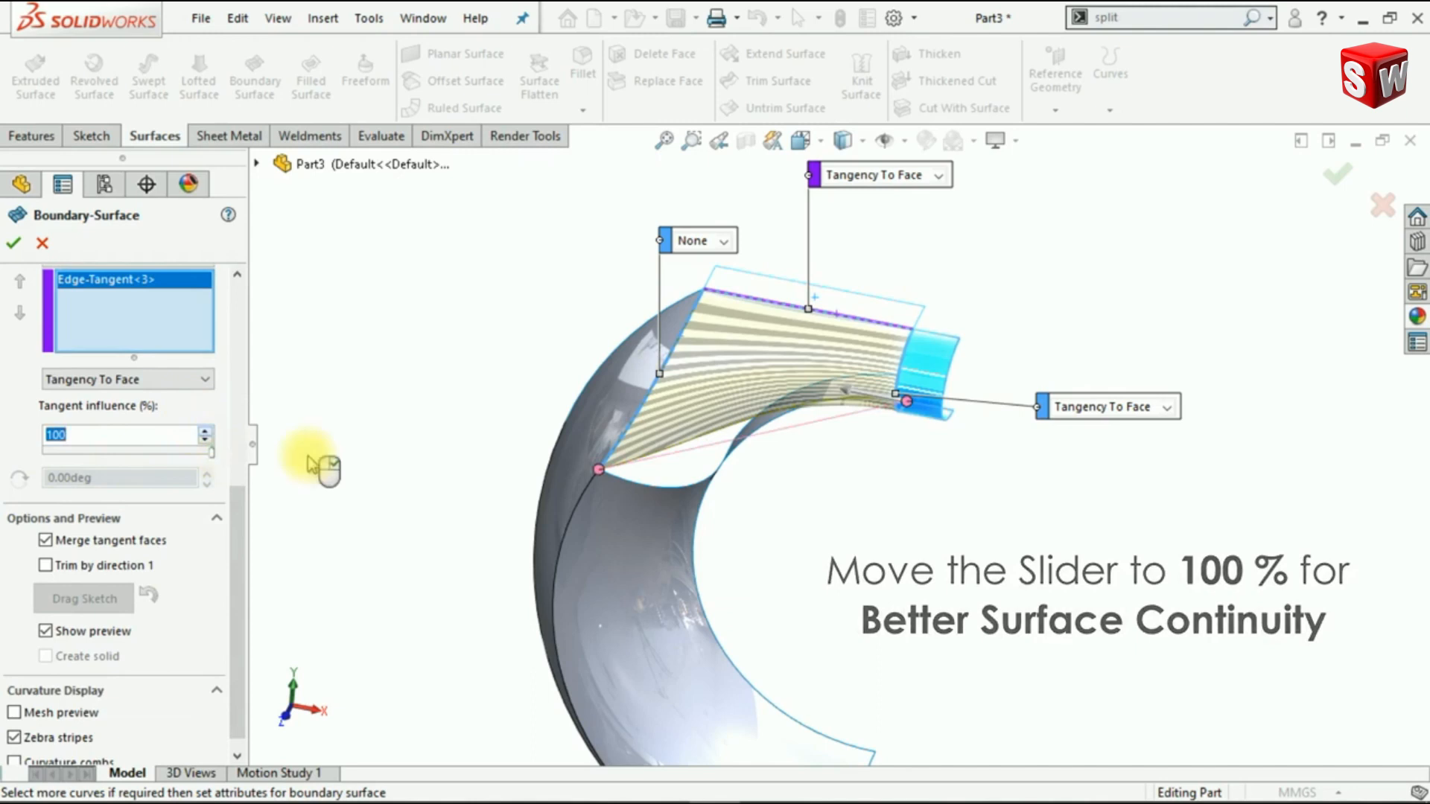
Move both connector points to about halfway along the Direction 1 edges and create the partial boundary surface
drag(595, 472, 657, 369)
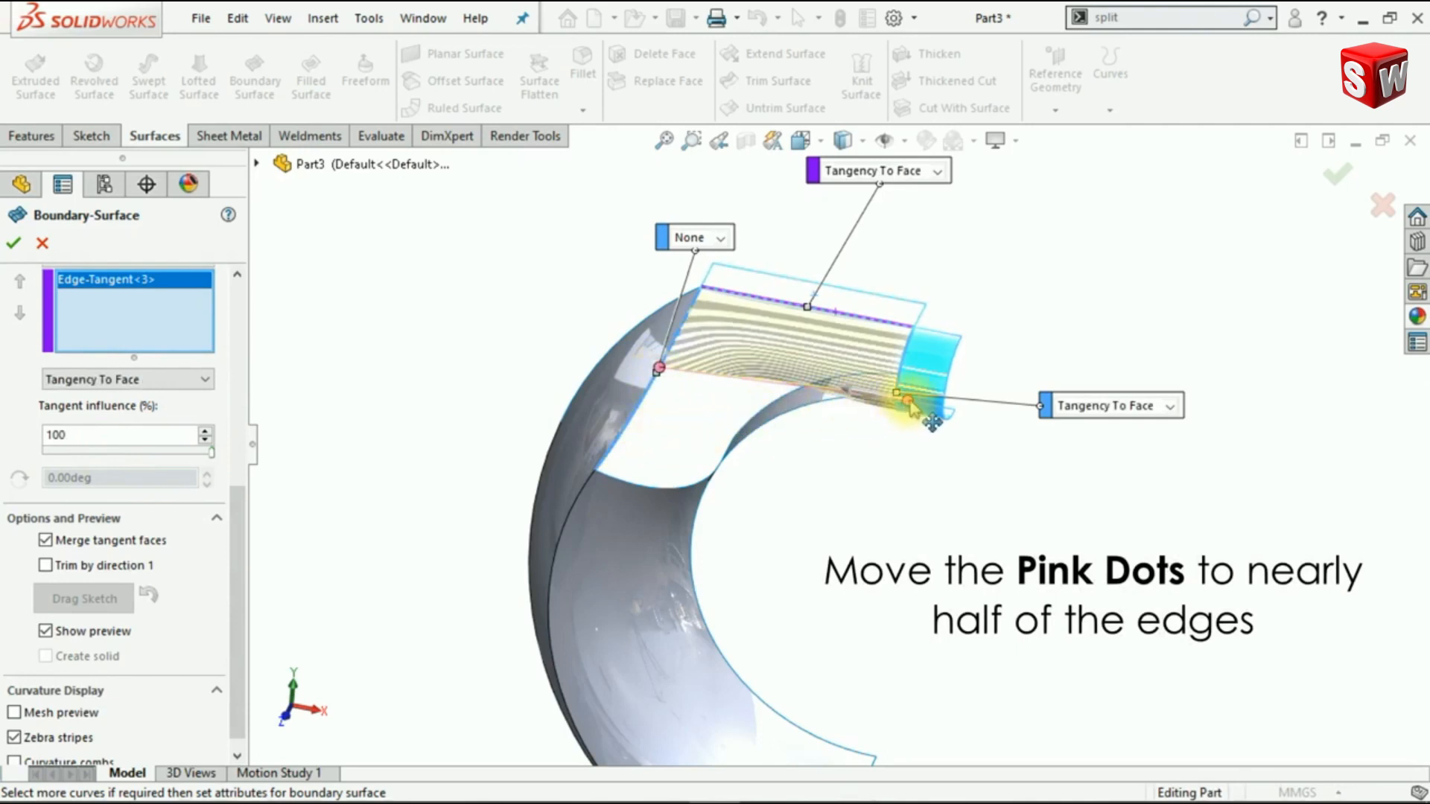
drag(895, 385, 896, 384)
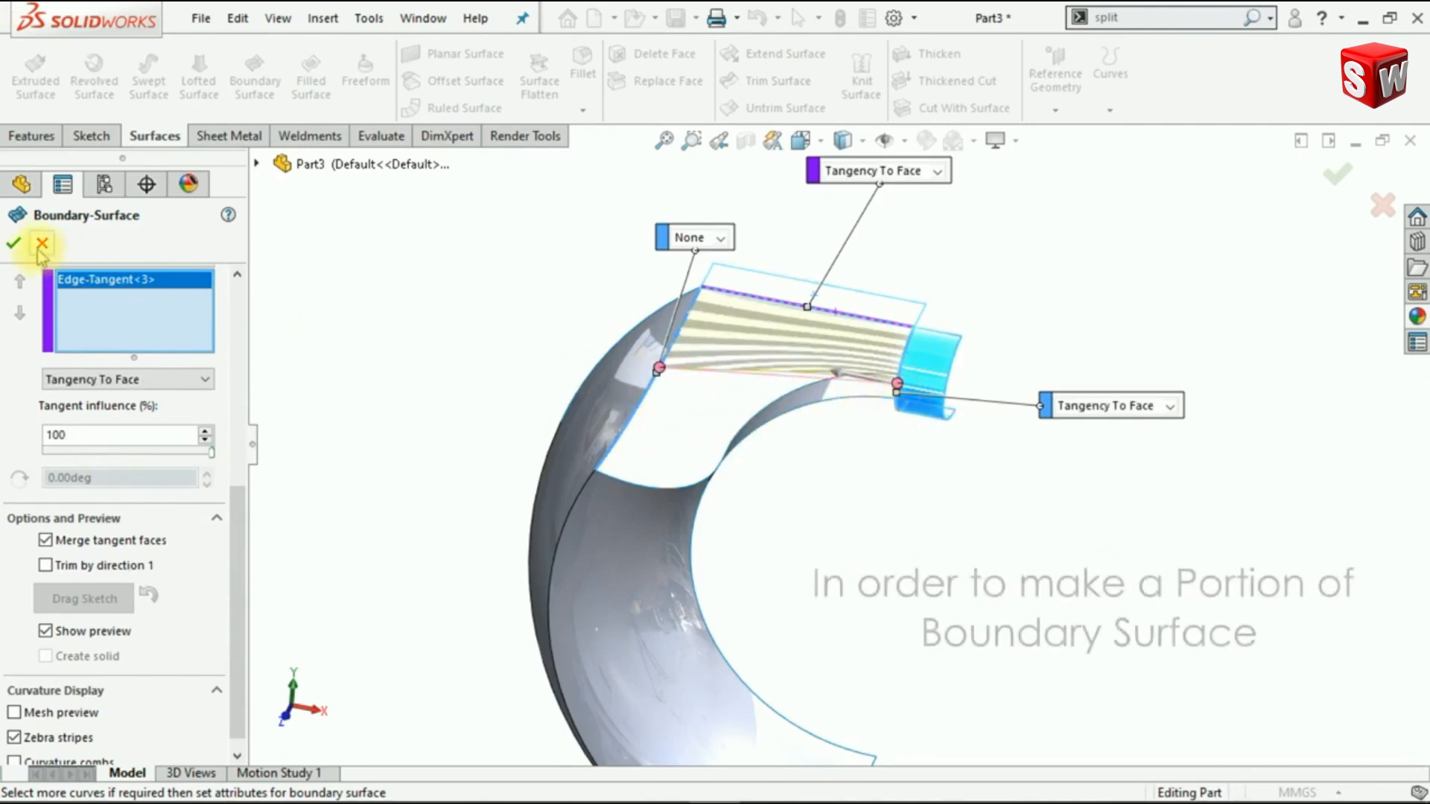
click(348, 300)
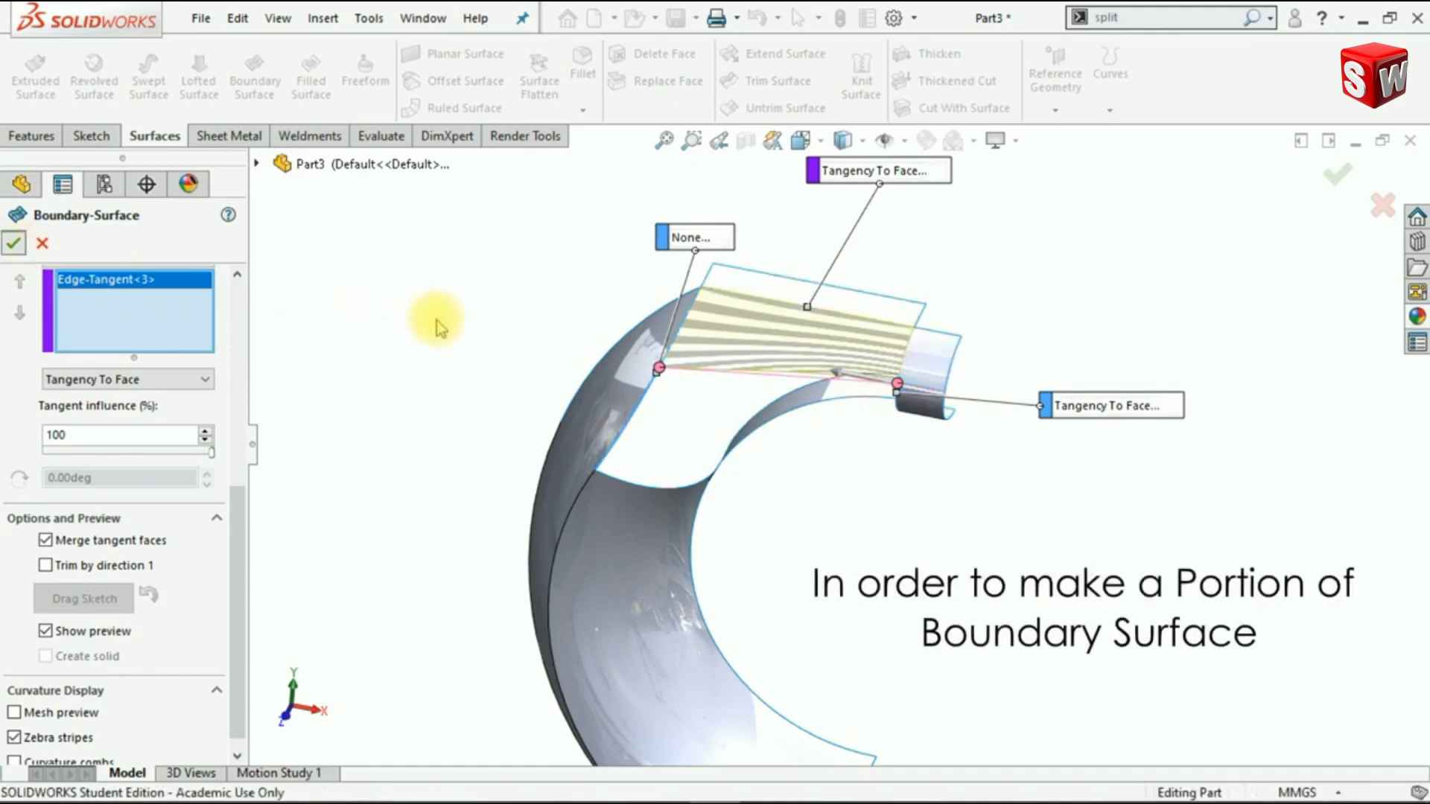
Start a second Boundary Surface using the ellipse edge and the ring's inner split edge as Direction 1, and the extruded arc edge as Direction 2
click(254, 74)
middle_drag(501, 412, 487, 416)
middle_drag(778, 443, 783, 444)
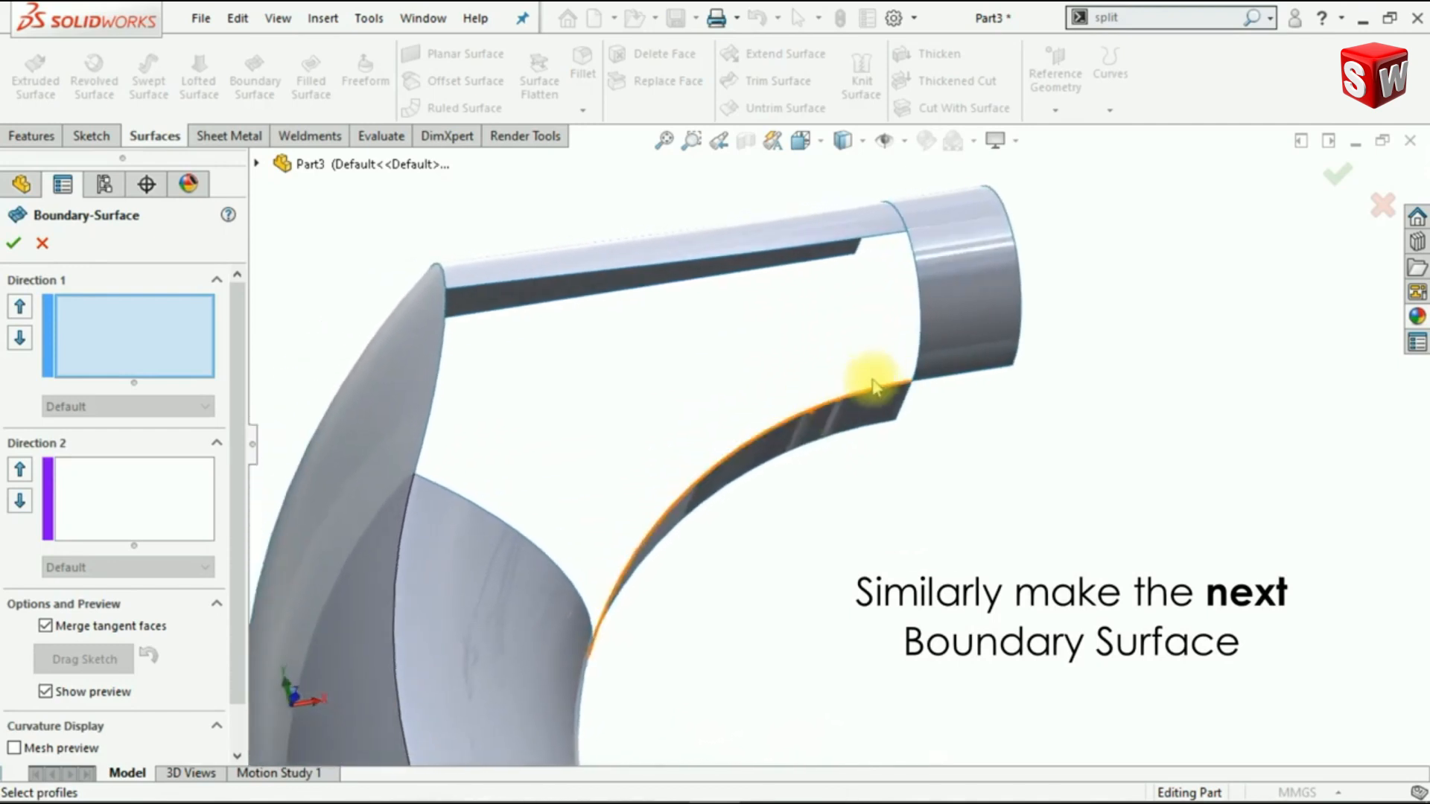
click(922, 344)
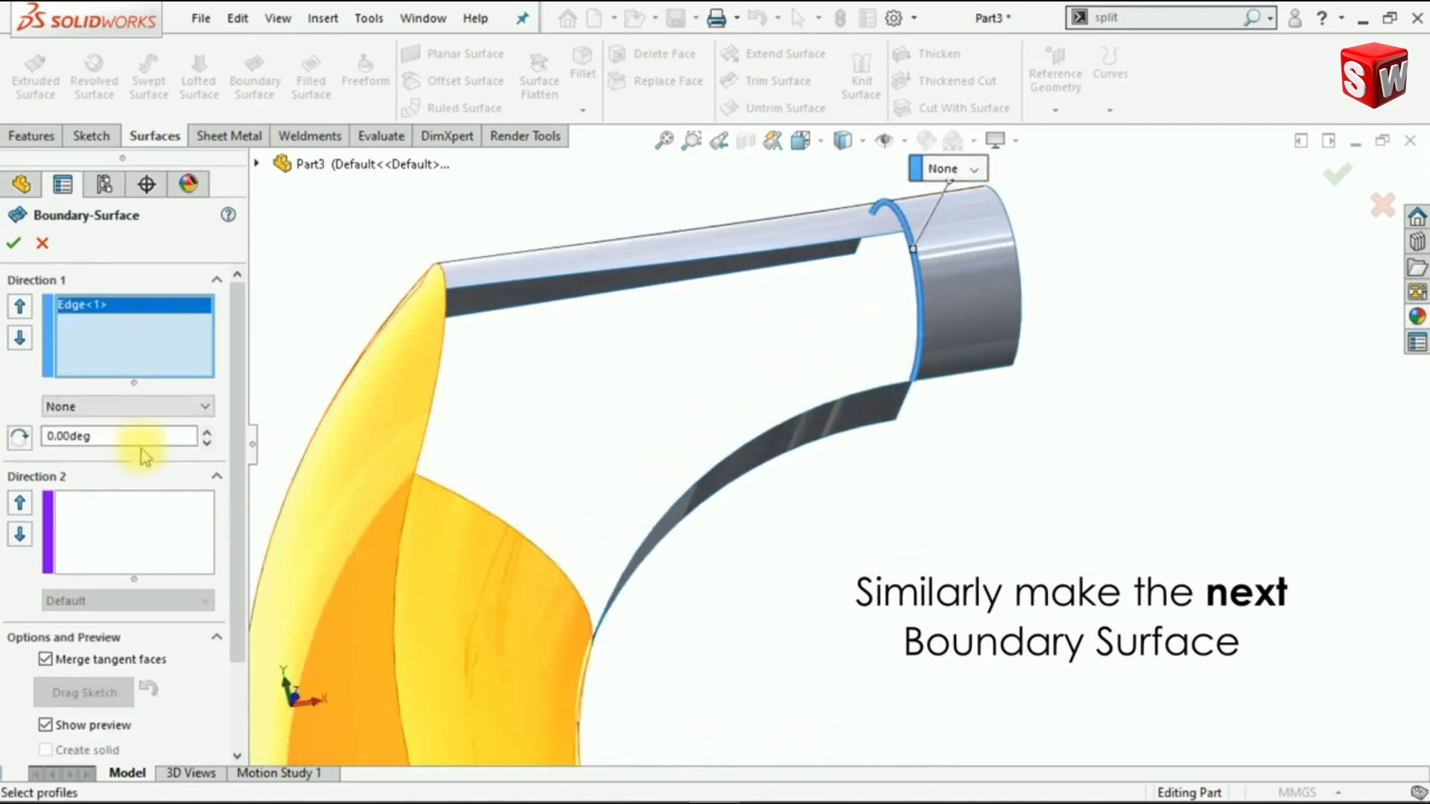
click(539, 557)
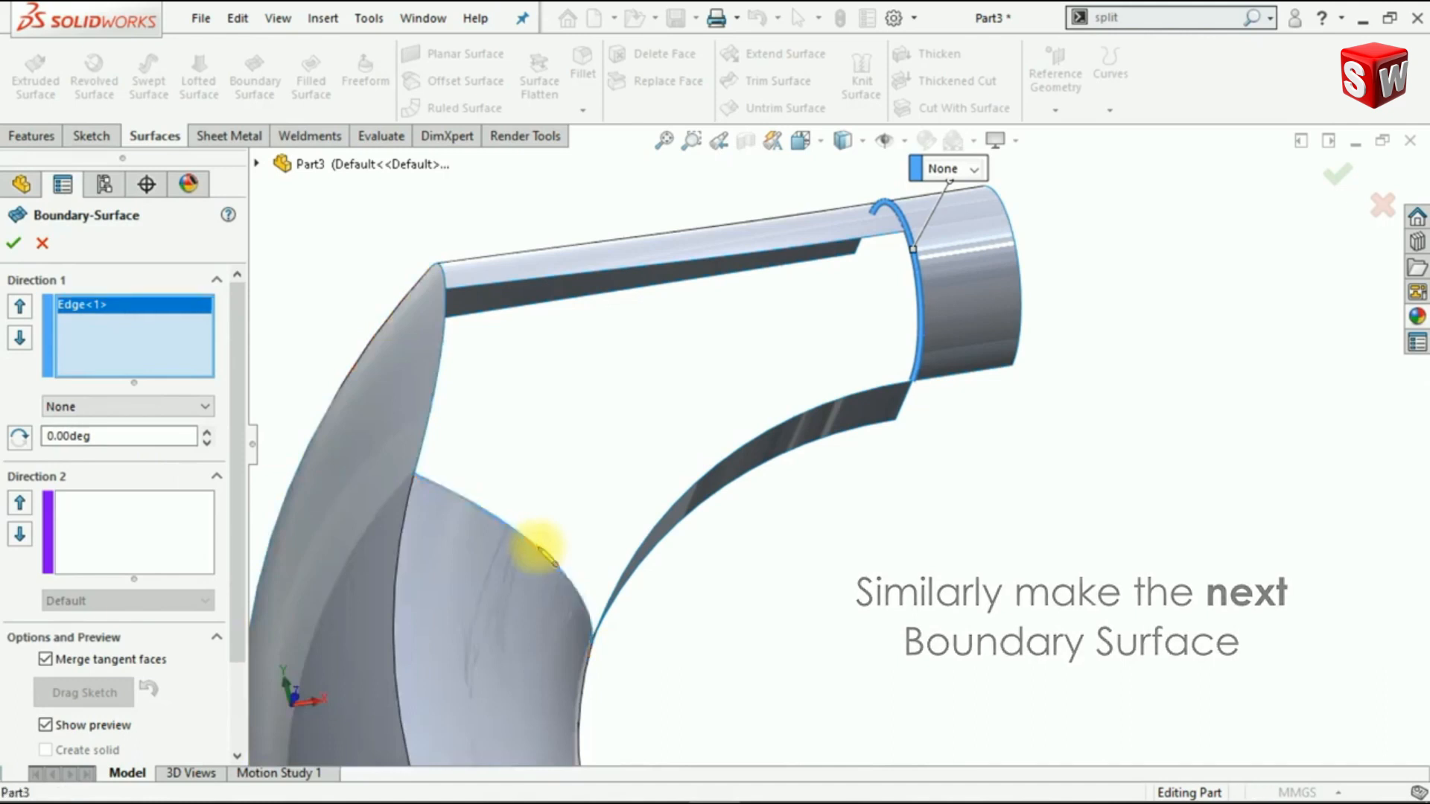
click(143, 541)
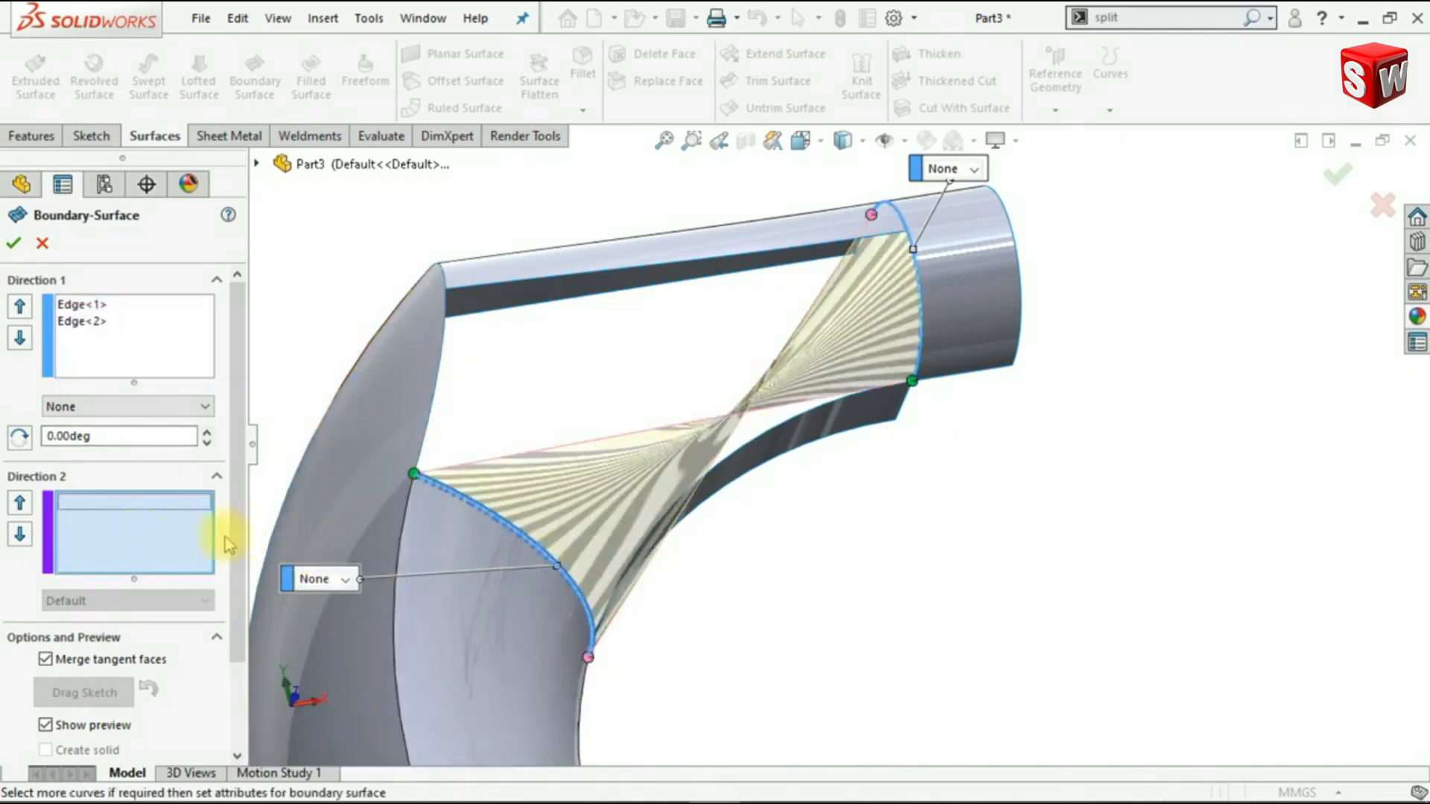
click(778, 426)
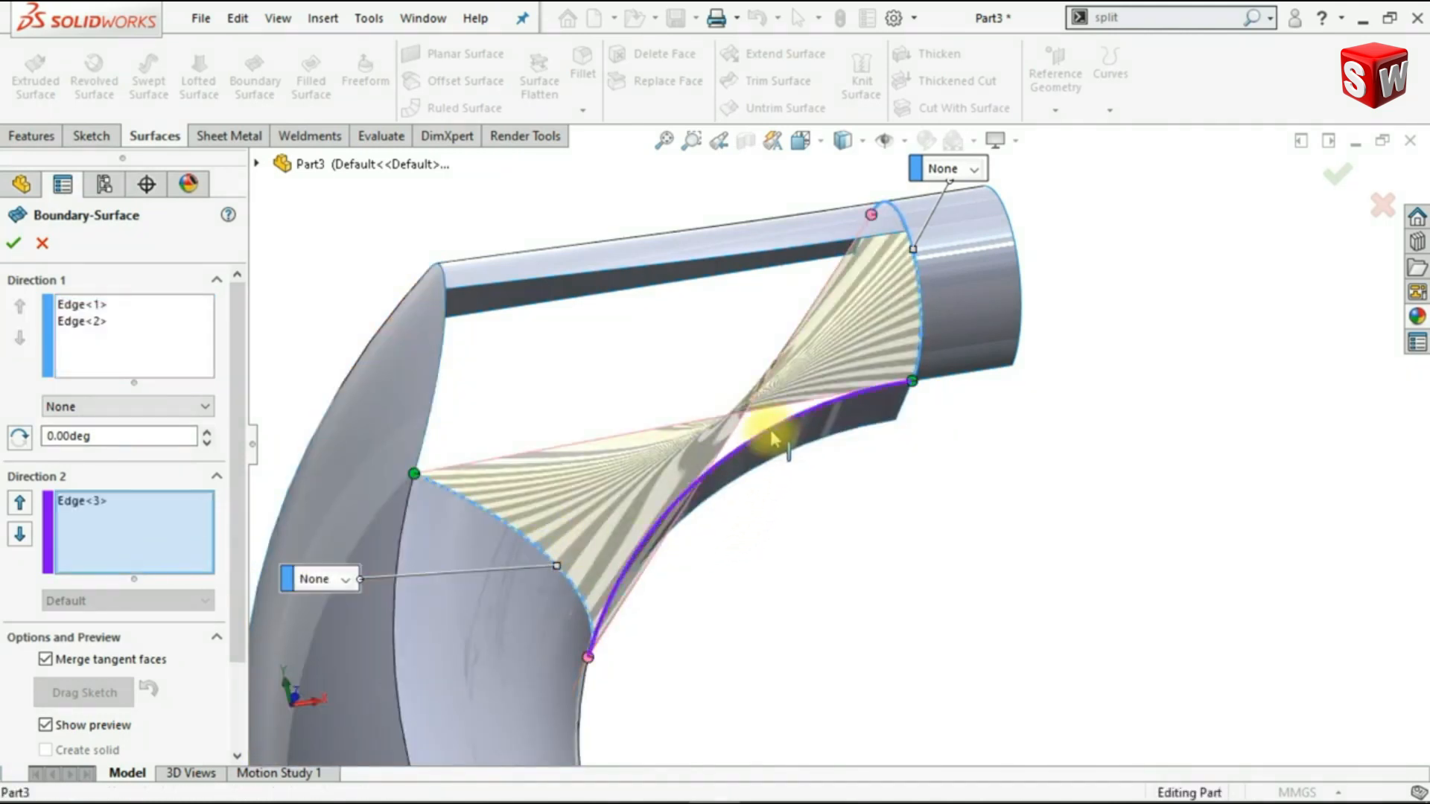
scroll(910, 496, up, 2)
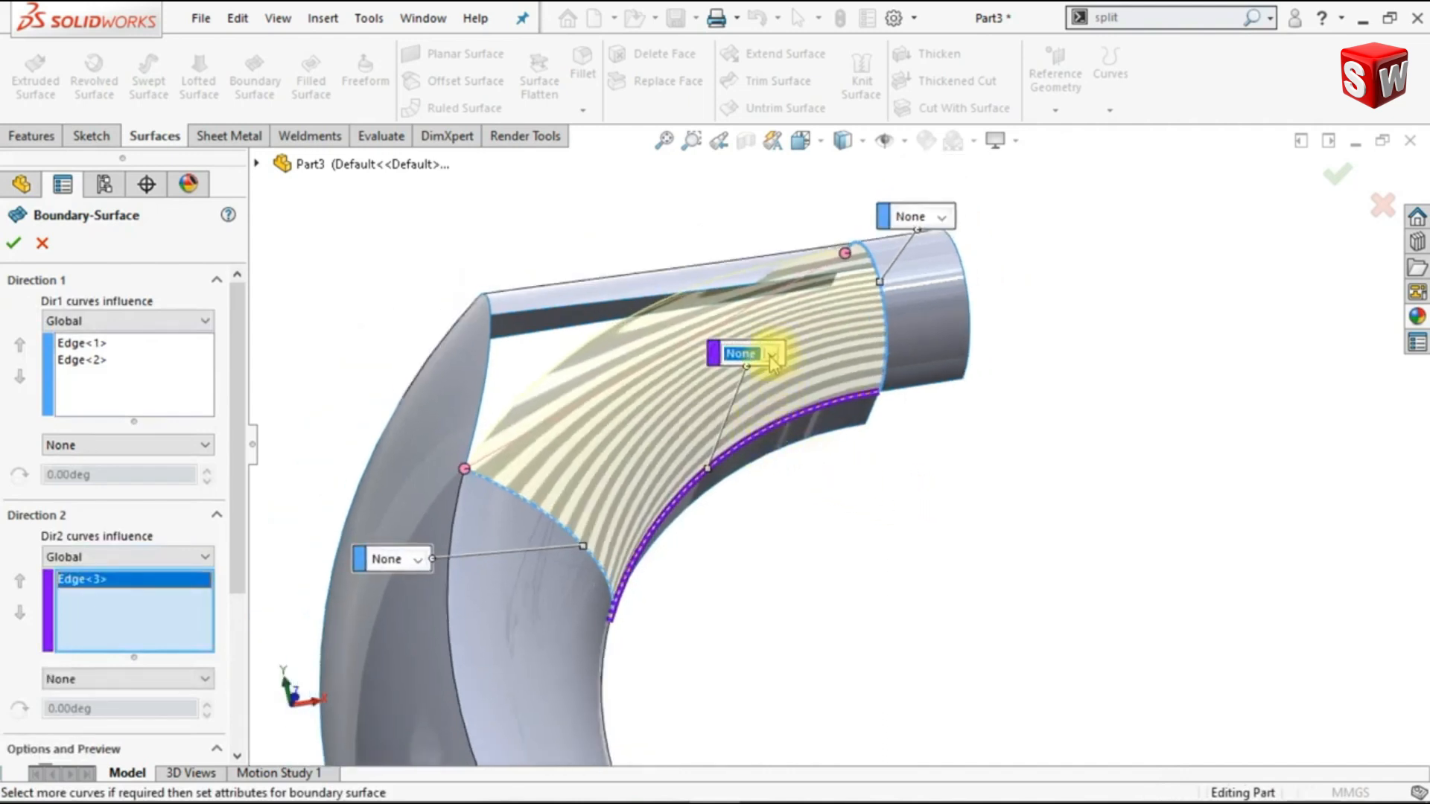
Set all three edges to Tangency To Face with 100% influence and create the partial boundary surface with its connectors moved toward the arc edge
click(771, 356)
click(767, 412)
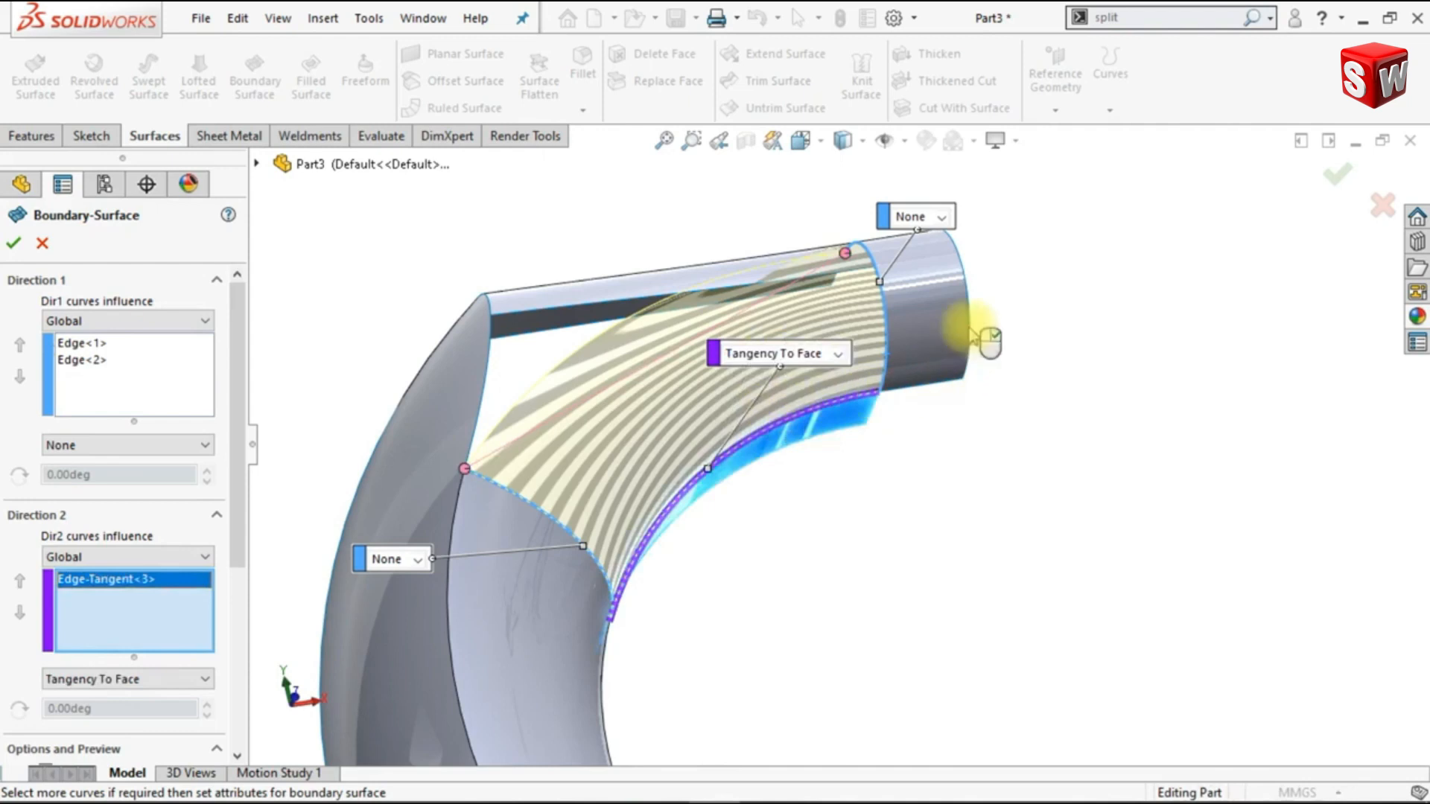
click(941, 219)
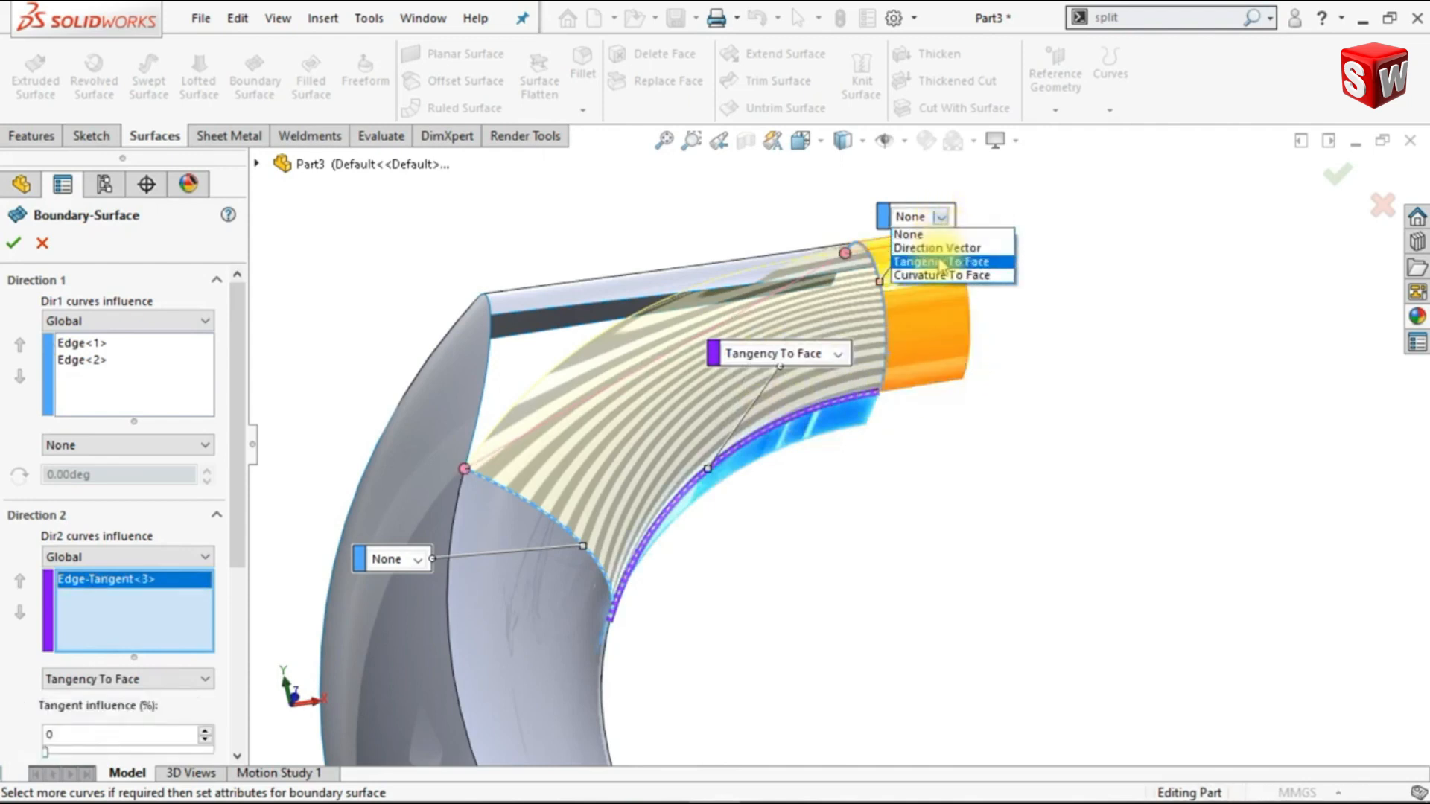
click(942, 262)
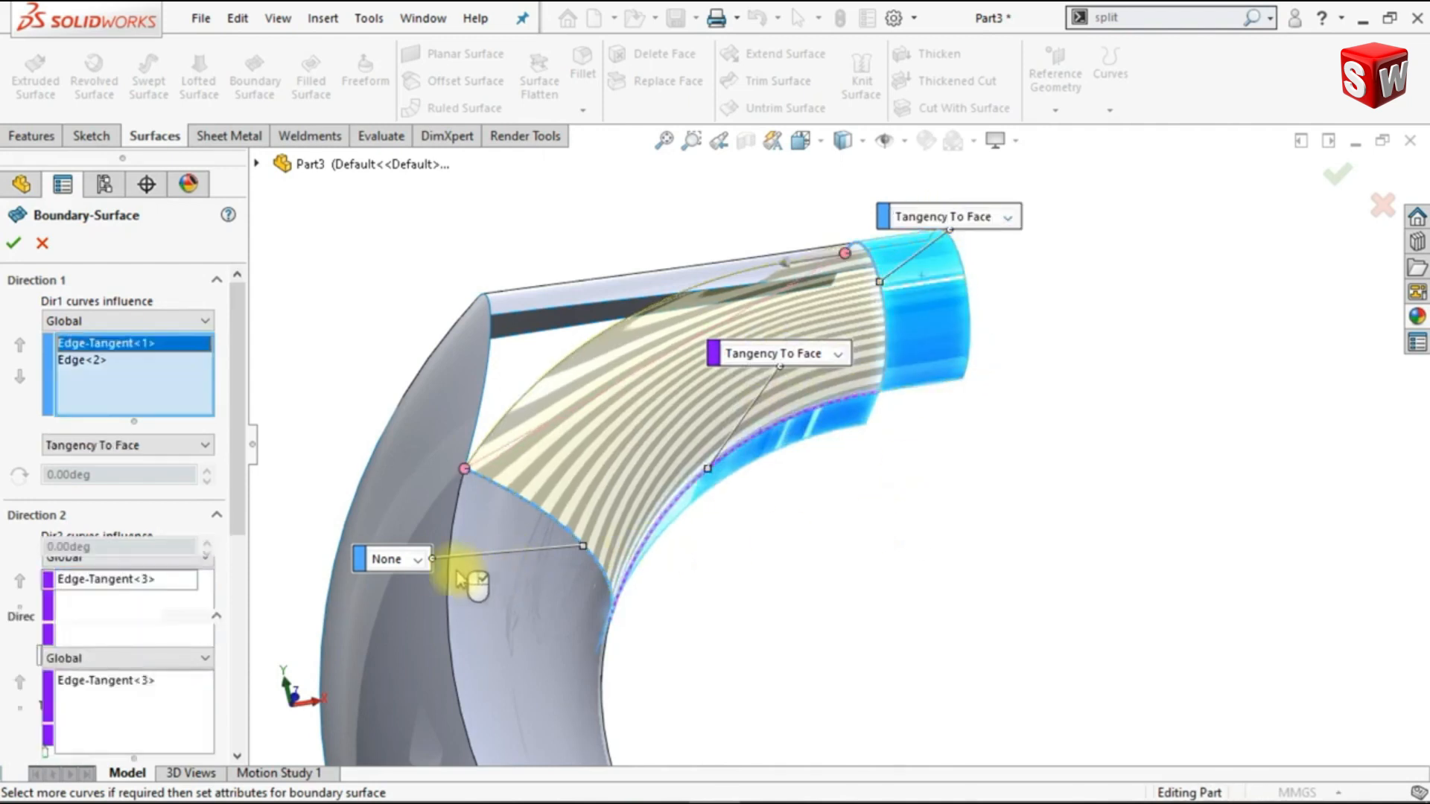
click(419, 562)
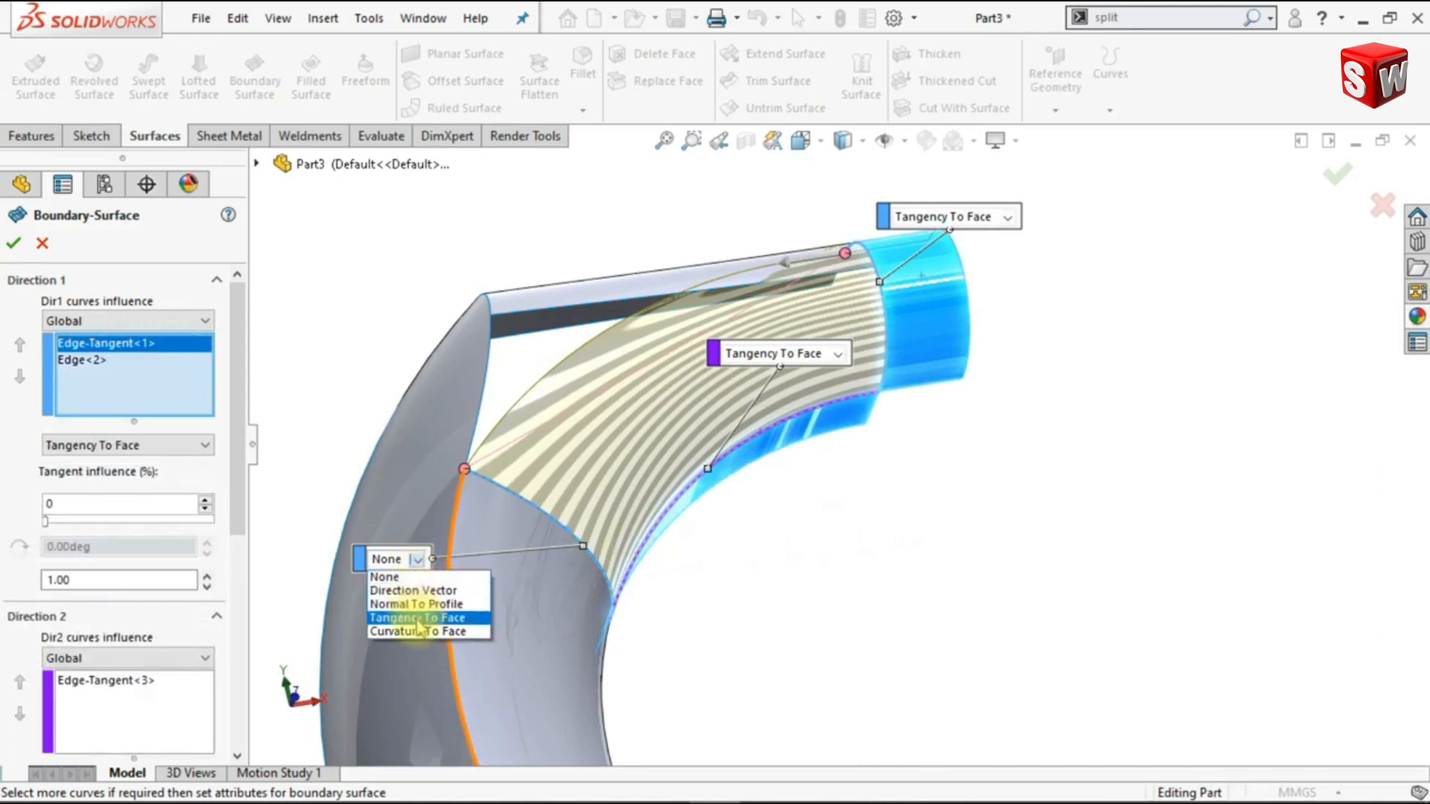
click(417, 618)
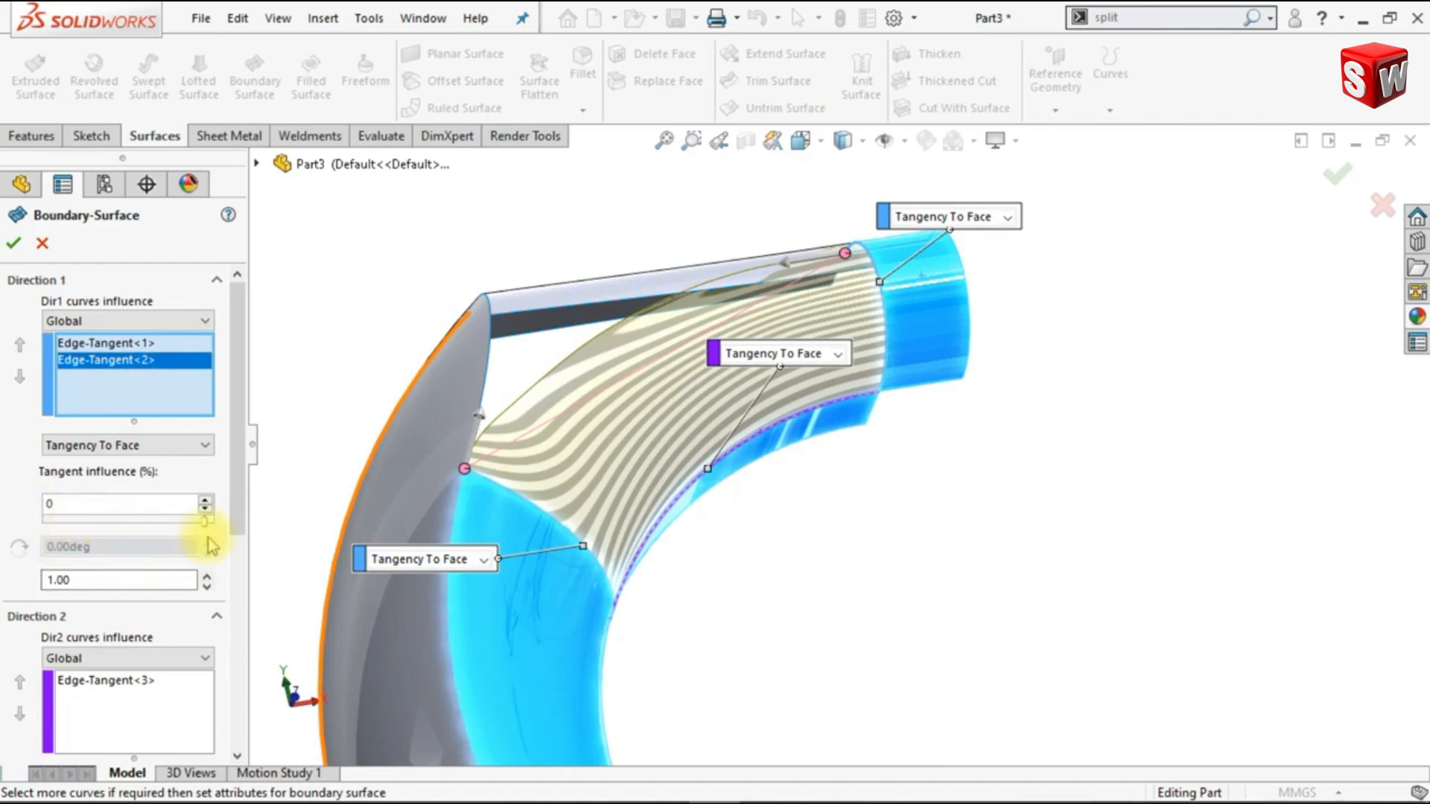
drag(236, 528, 237, 635)
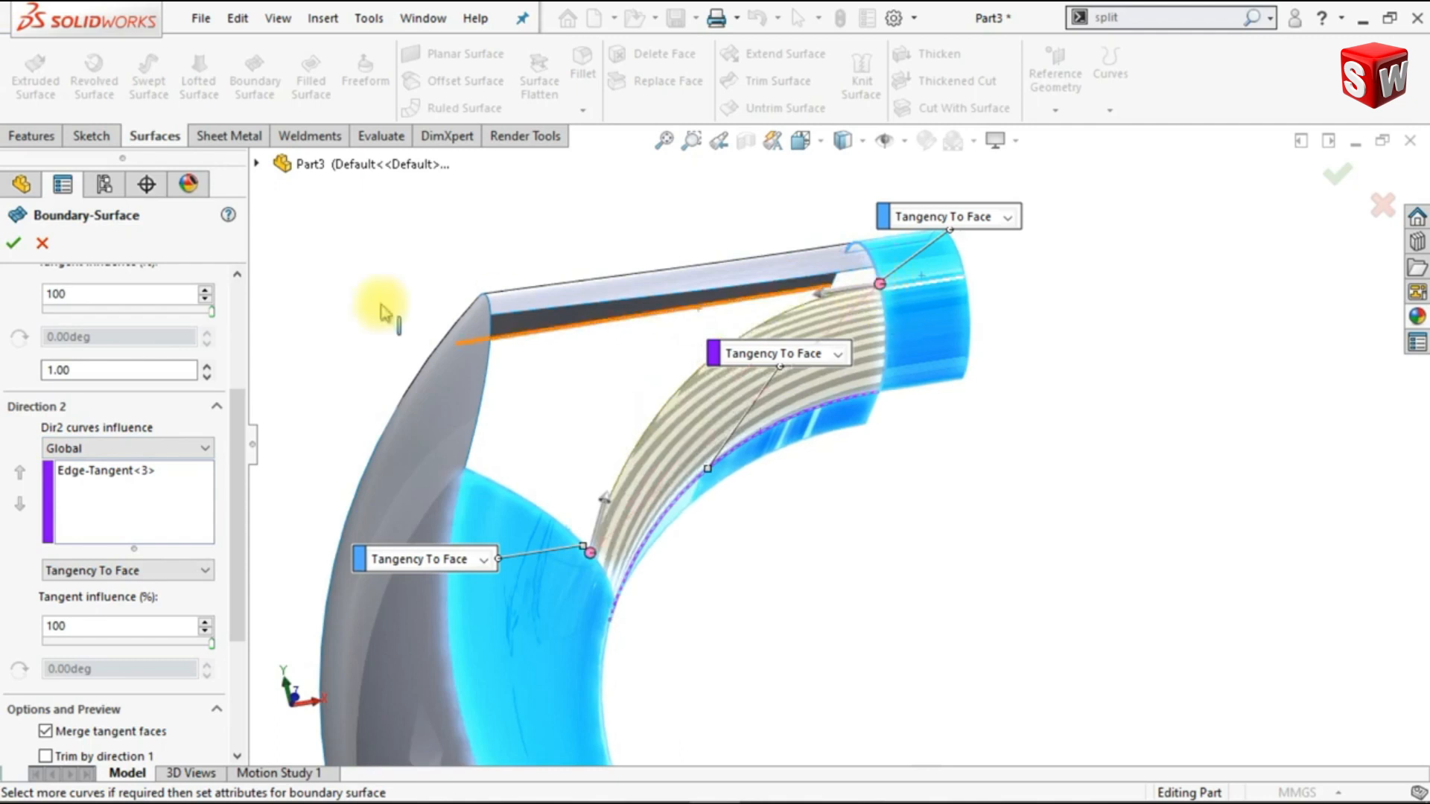
click(15, 246)
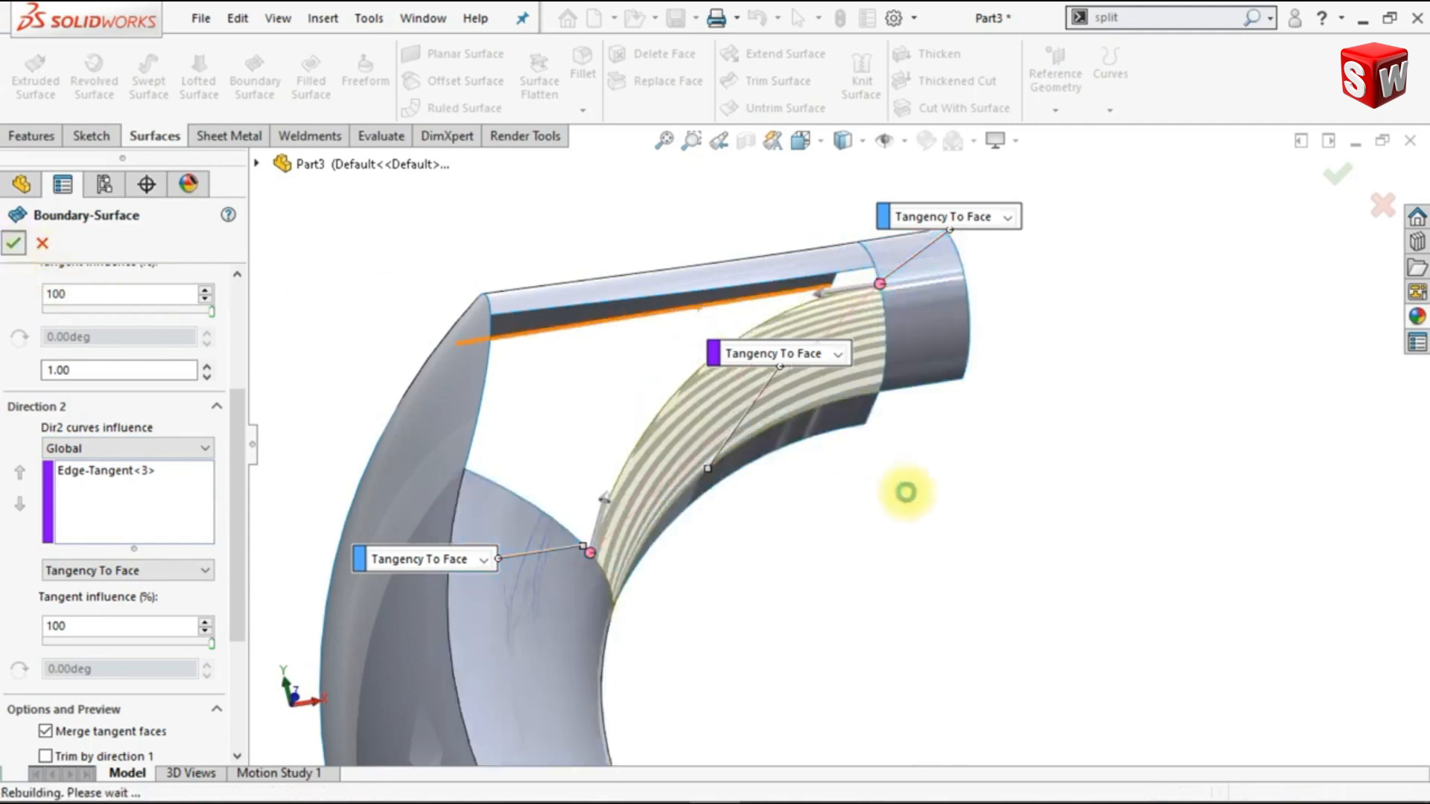
Sketch a horizontal line on the Top Plane, crossing the whole model and extending past both ends, viewed normal to the plane
middle_drag(914, 493, 484, 628)
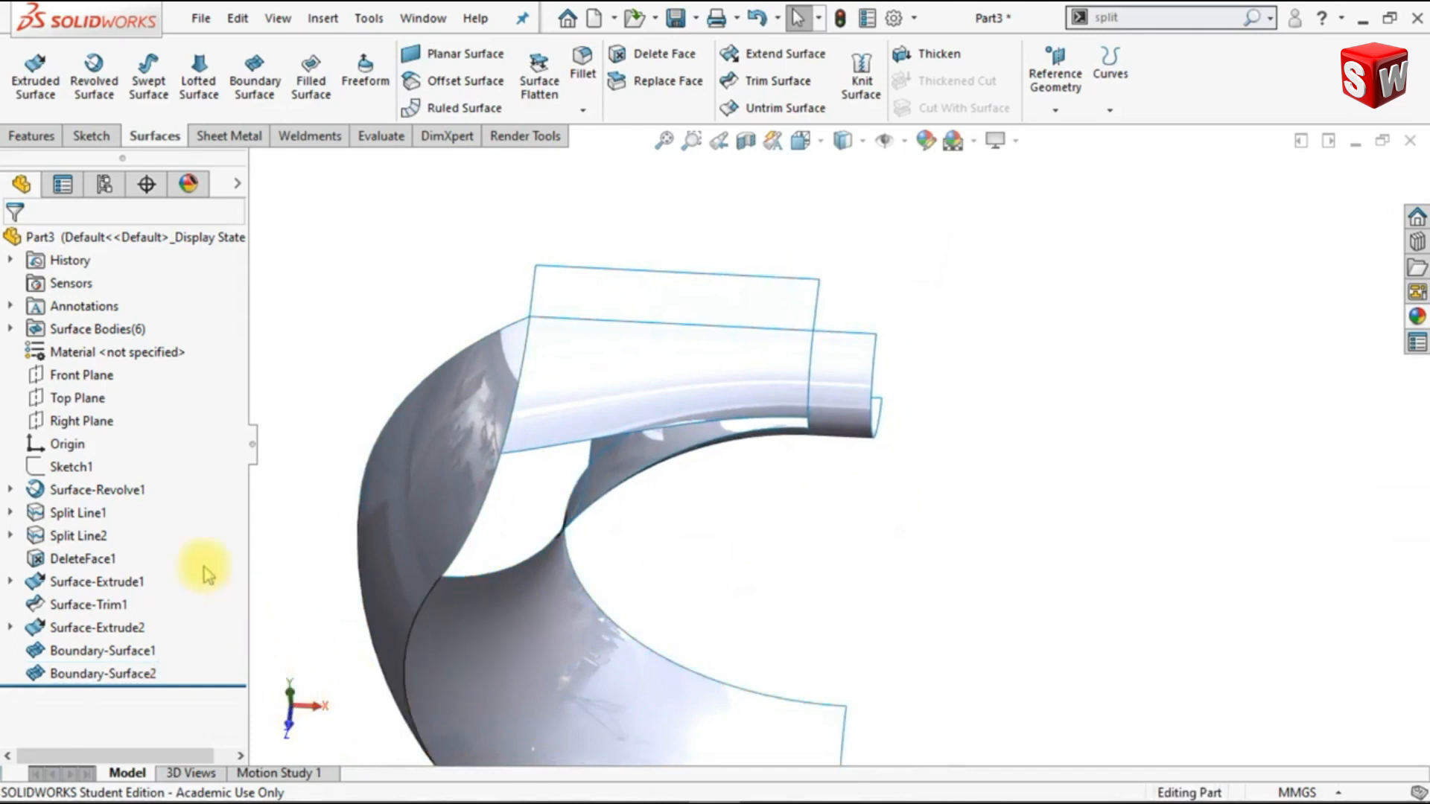
click(78, 398)
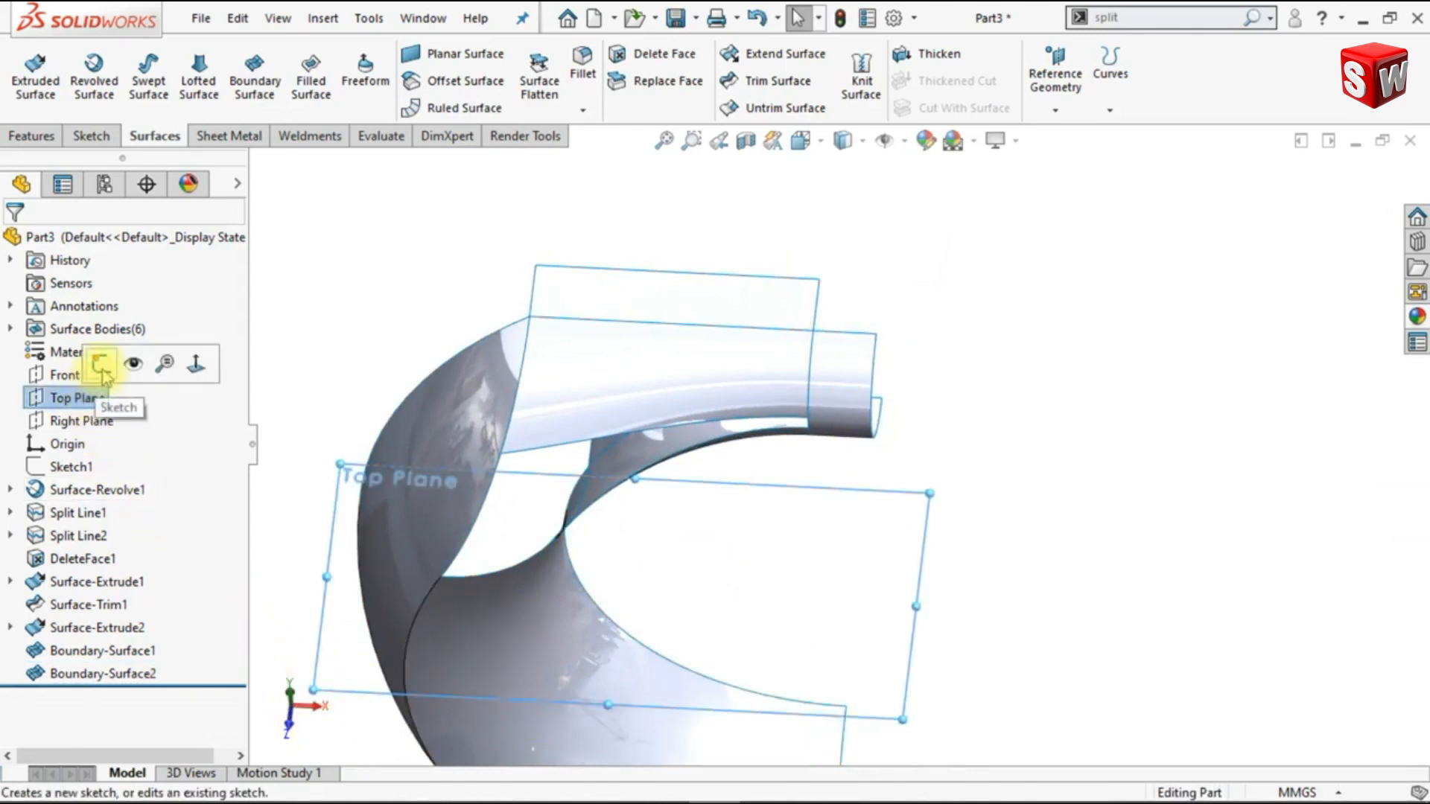
click(105, 373)
click(1046, 81)
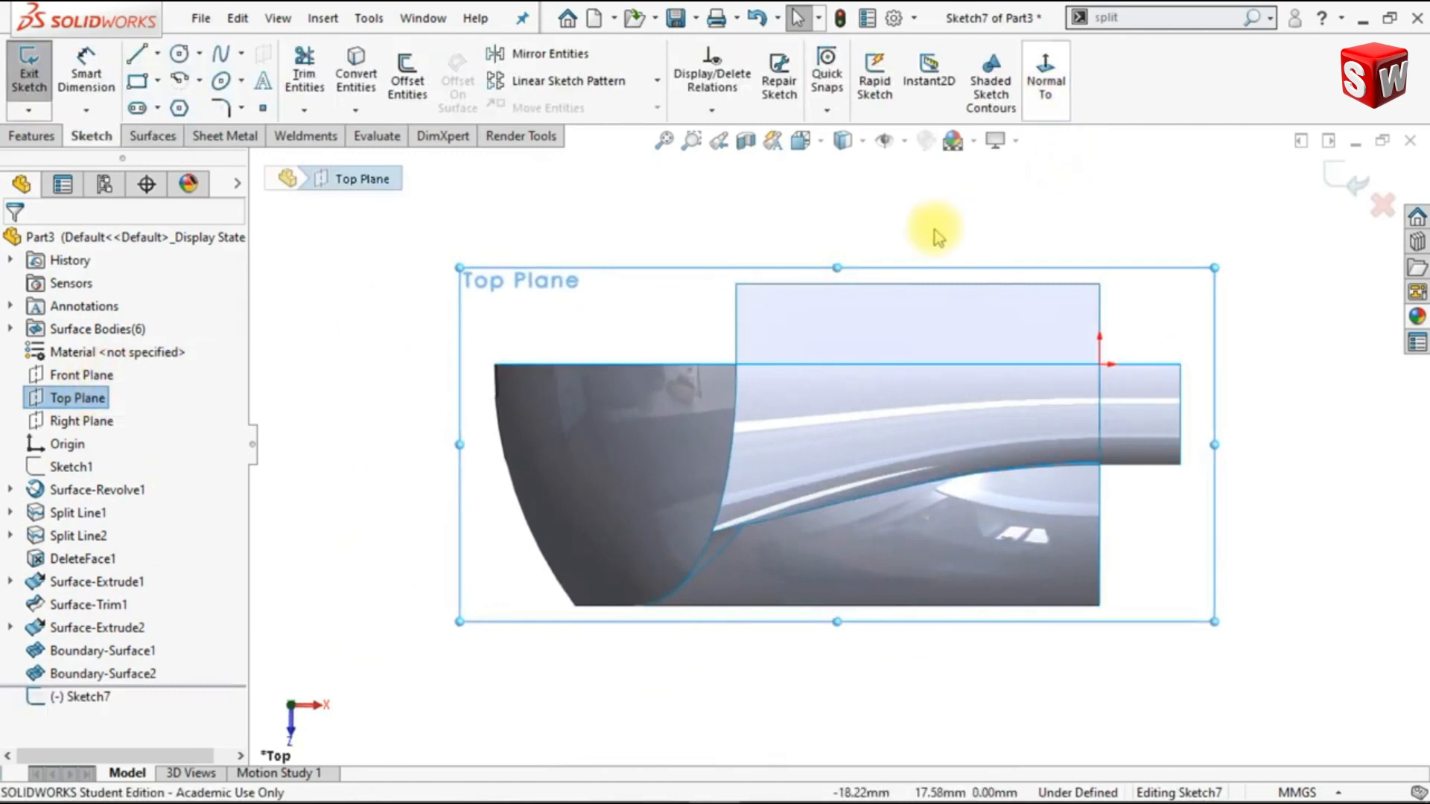
key(l)
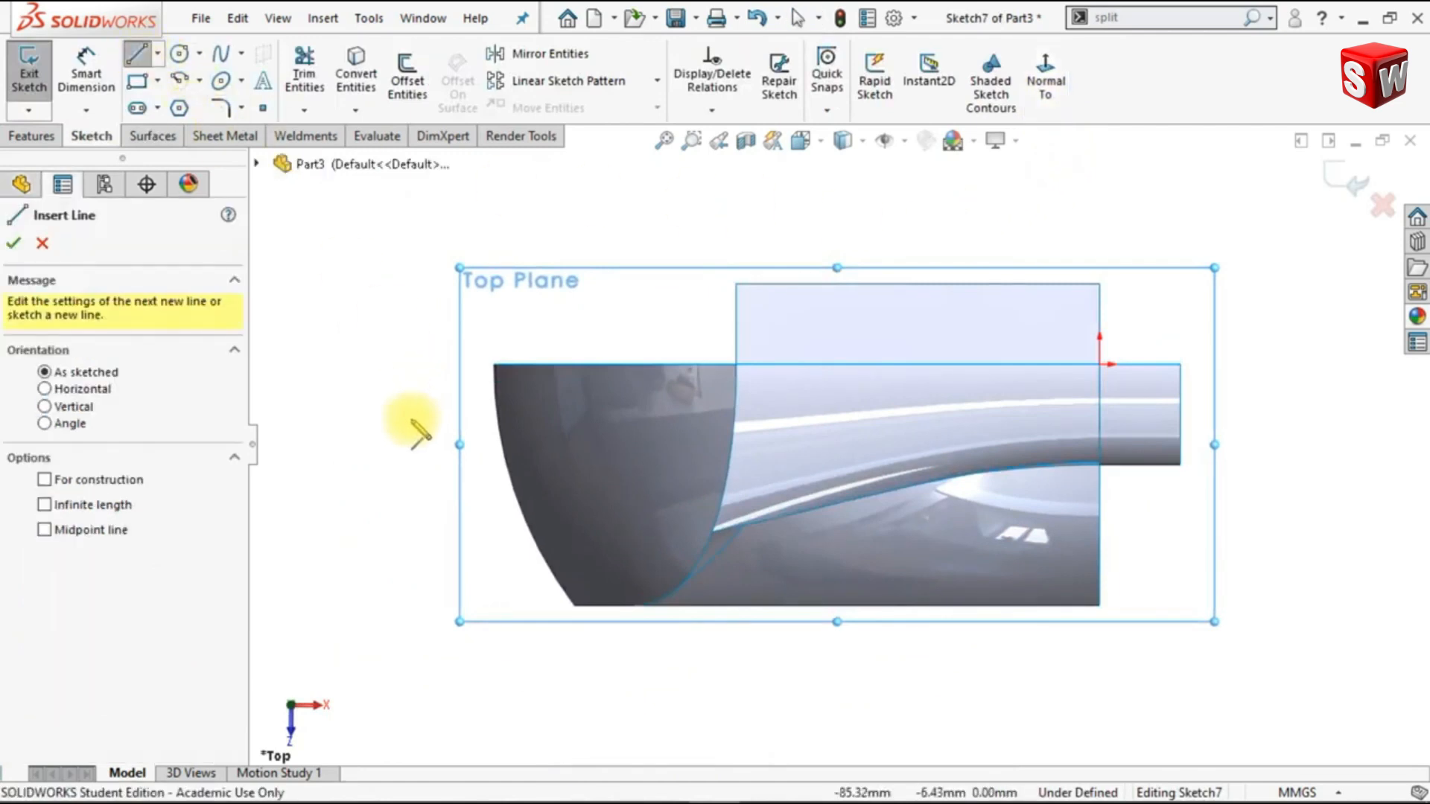
click(407, 428)
click(1308, 428)
key(Escape)
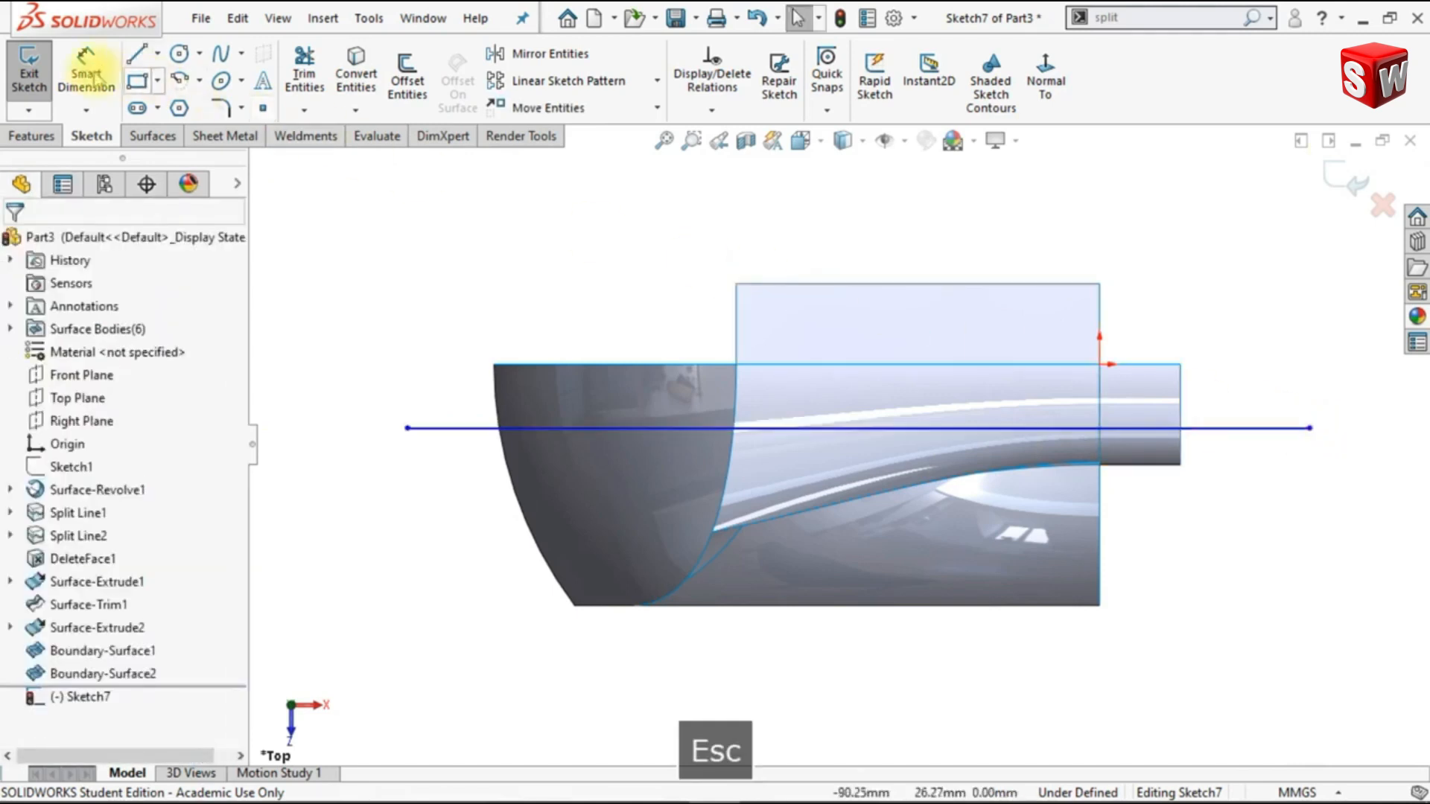
Dimension the line 5 mm from the straight upper edge of the boundary surface
click(86, 74)
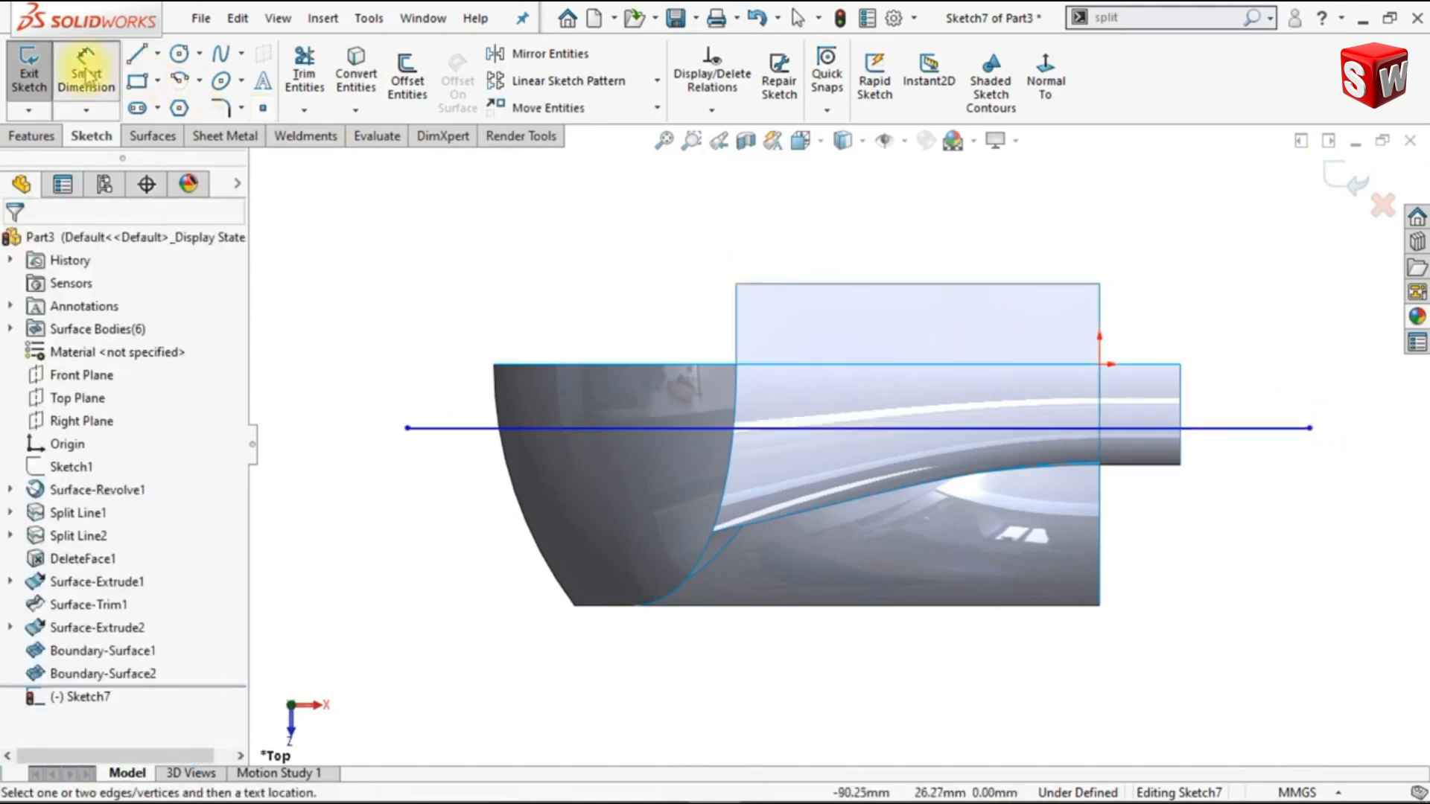
click(780, 365)
click(482, 429)
click(458, 405)
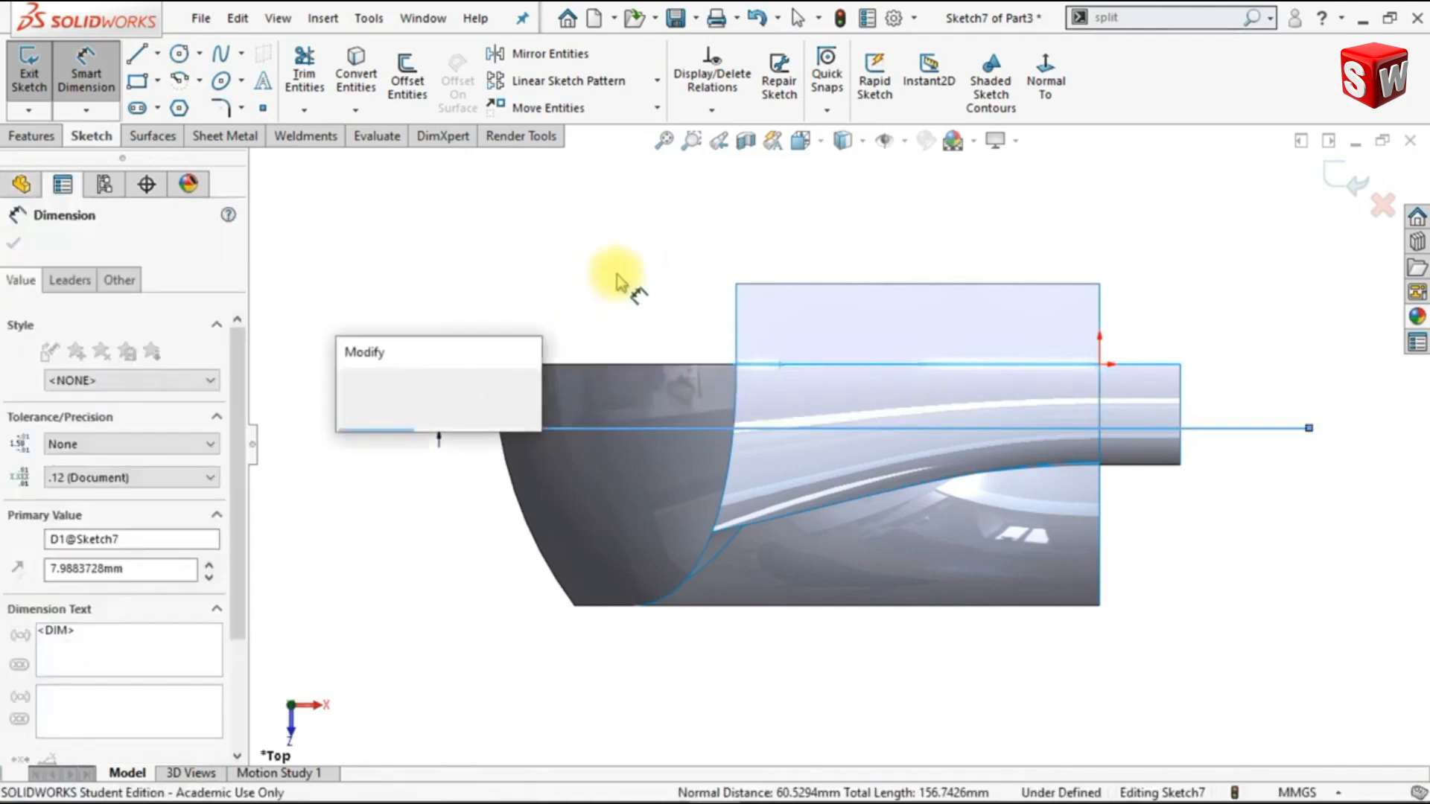
text(5)
key(Return)
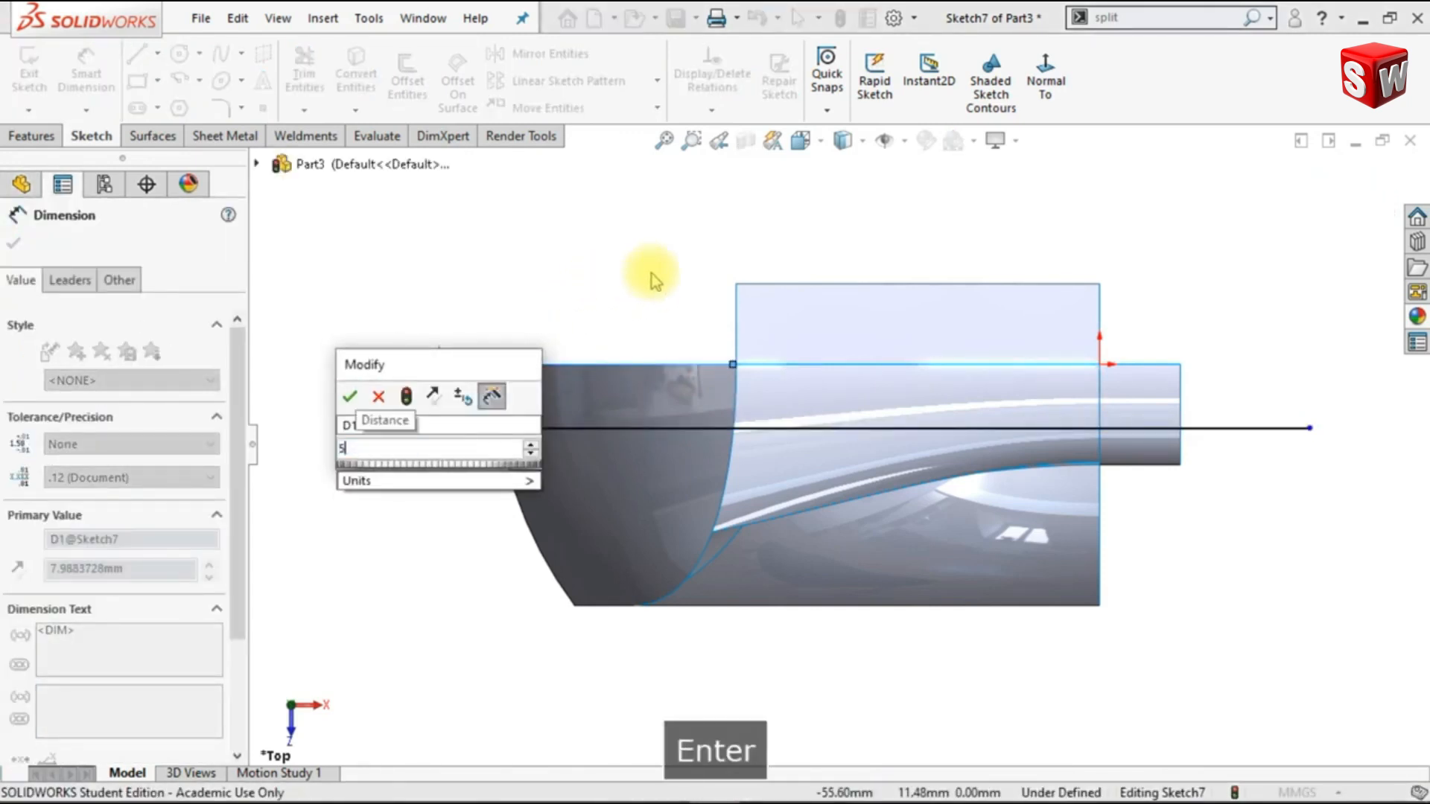
Trim both boundary surfaces with the sketched line, removing the large portions on the side away from the extruded reference surfaces
click(153, 137)
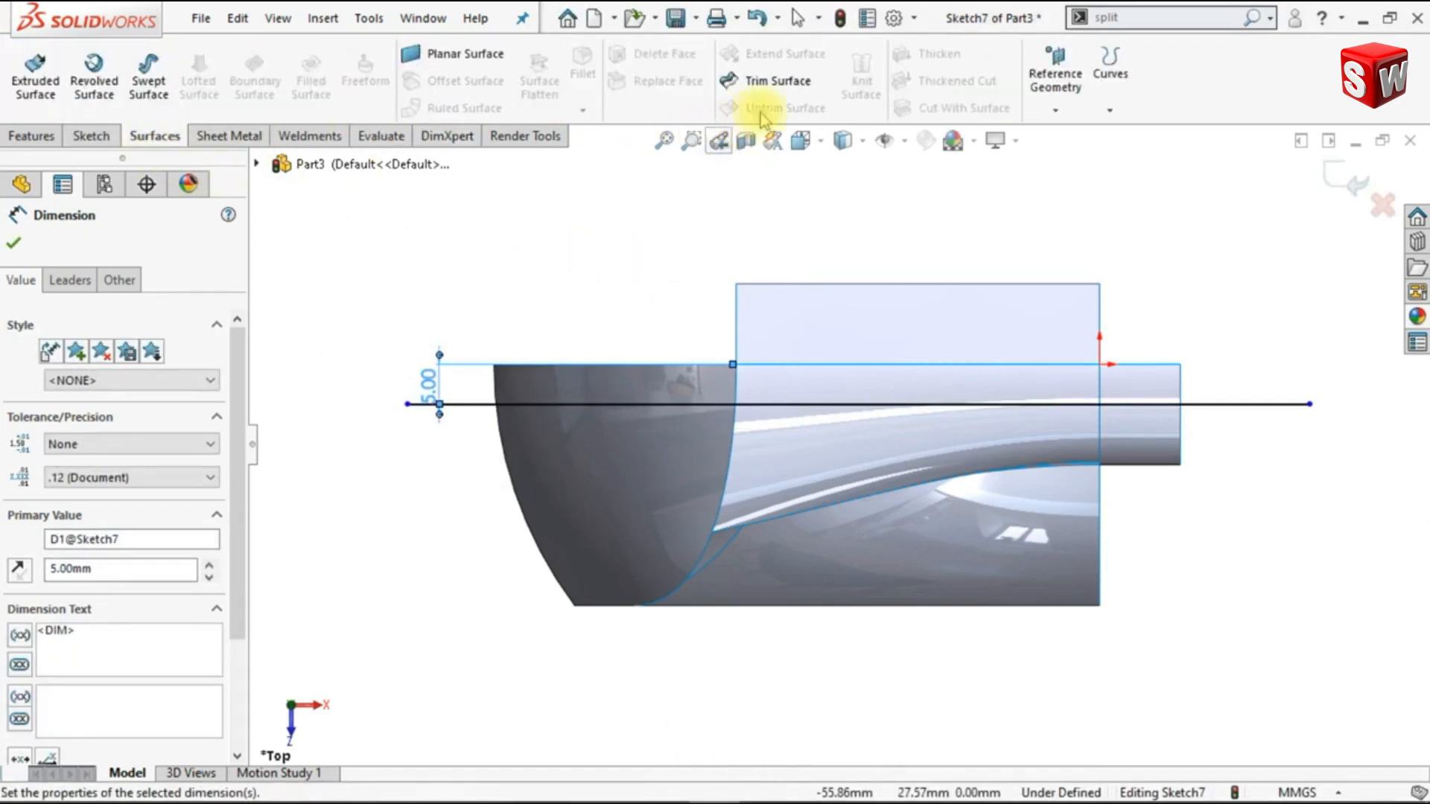
click(782, 83)
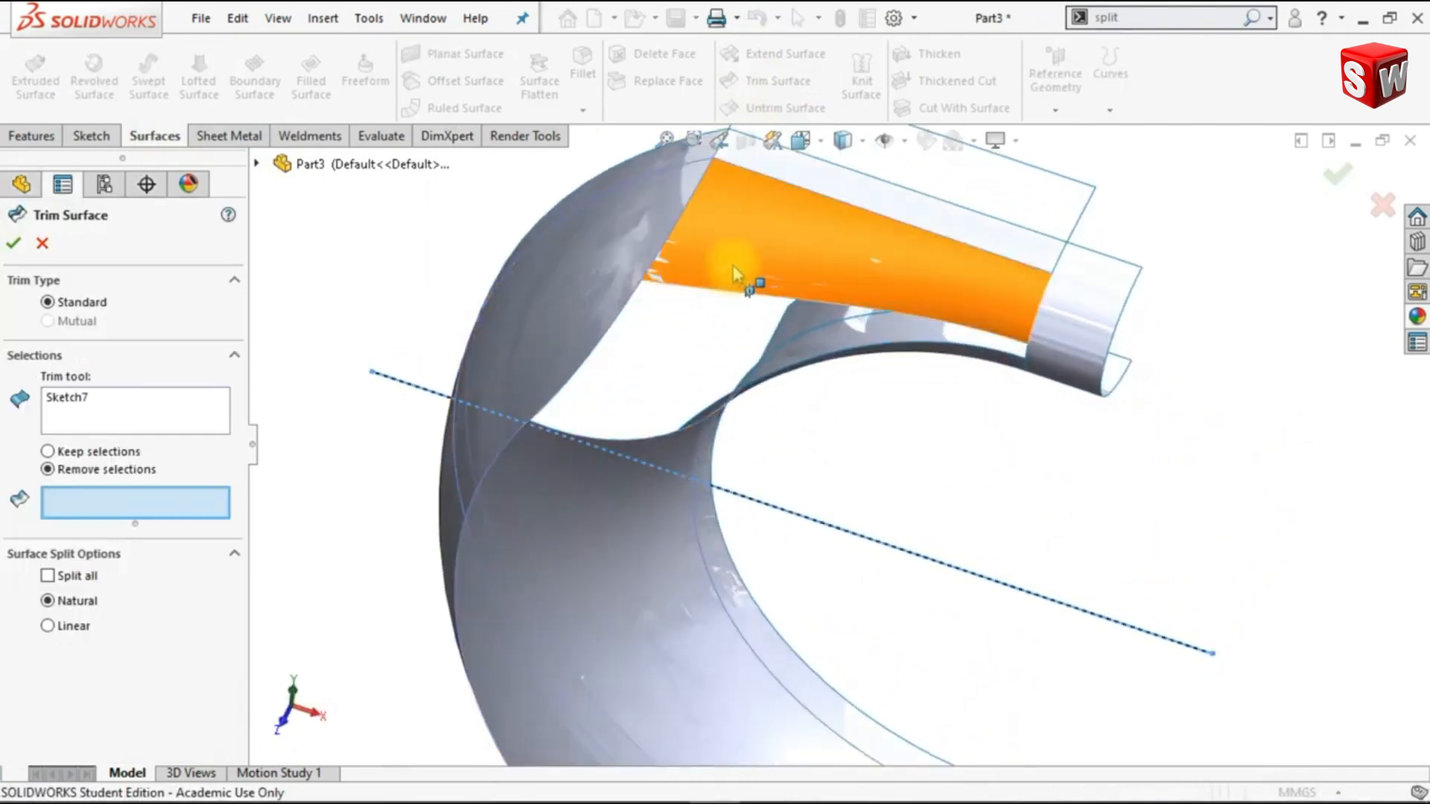
click(759, 271)
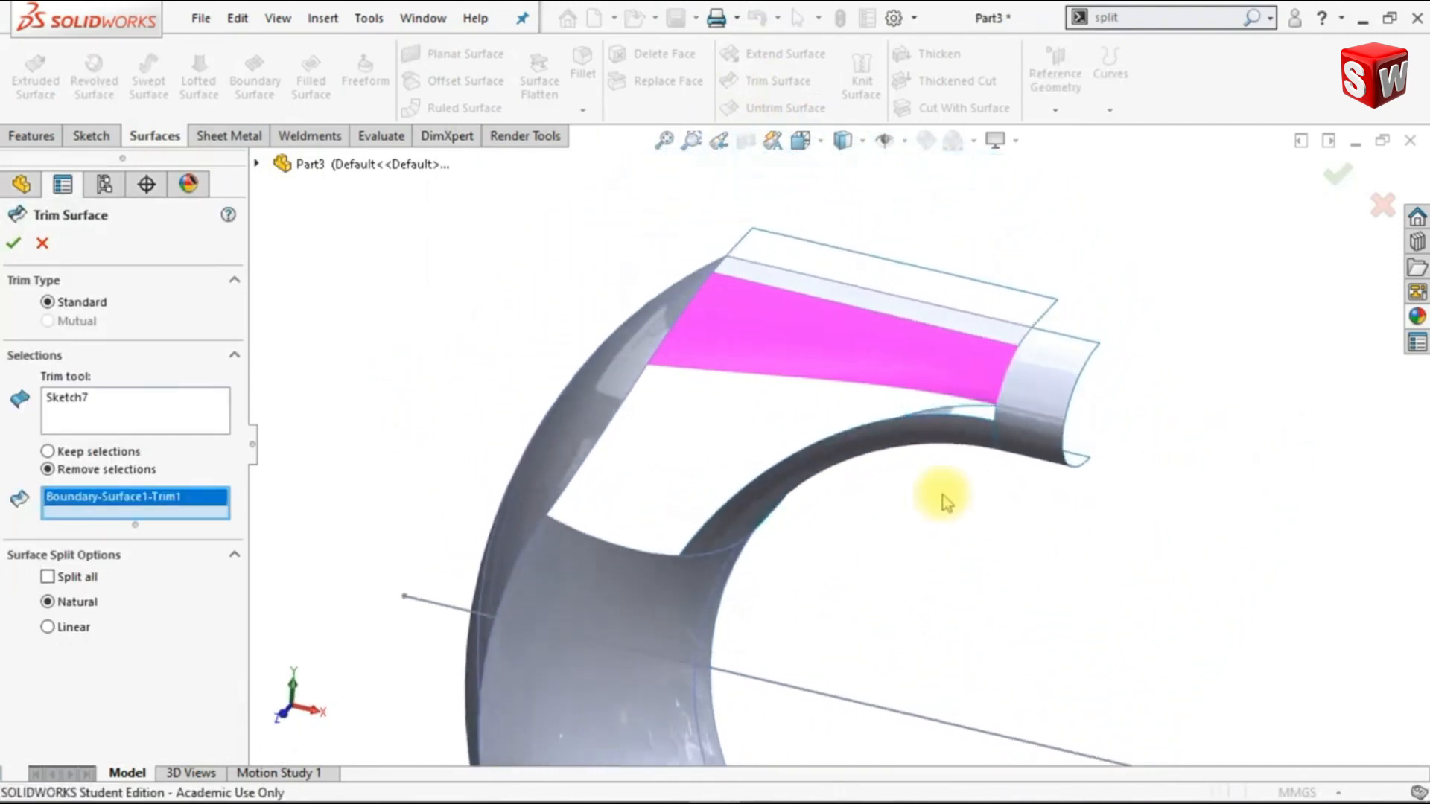
click(777, 510)
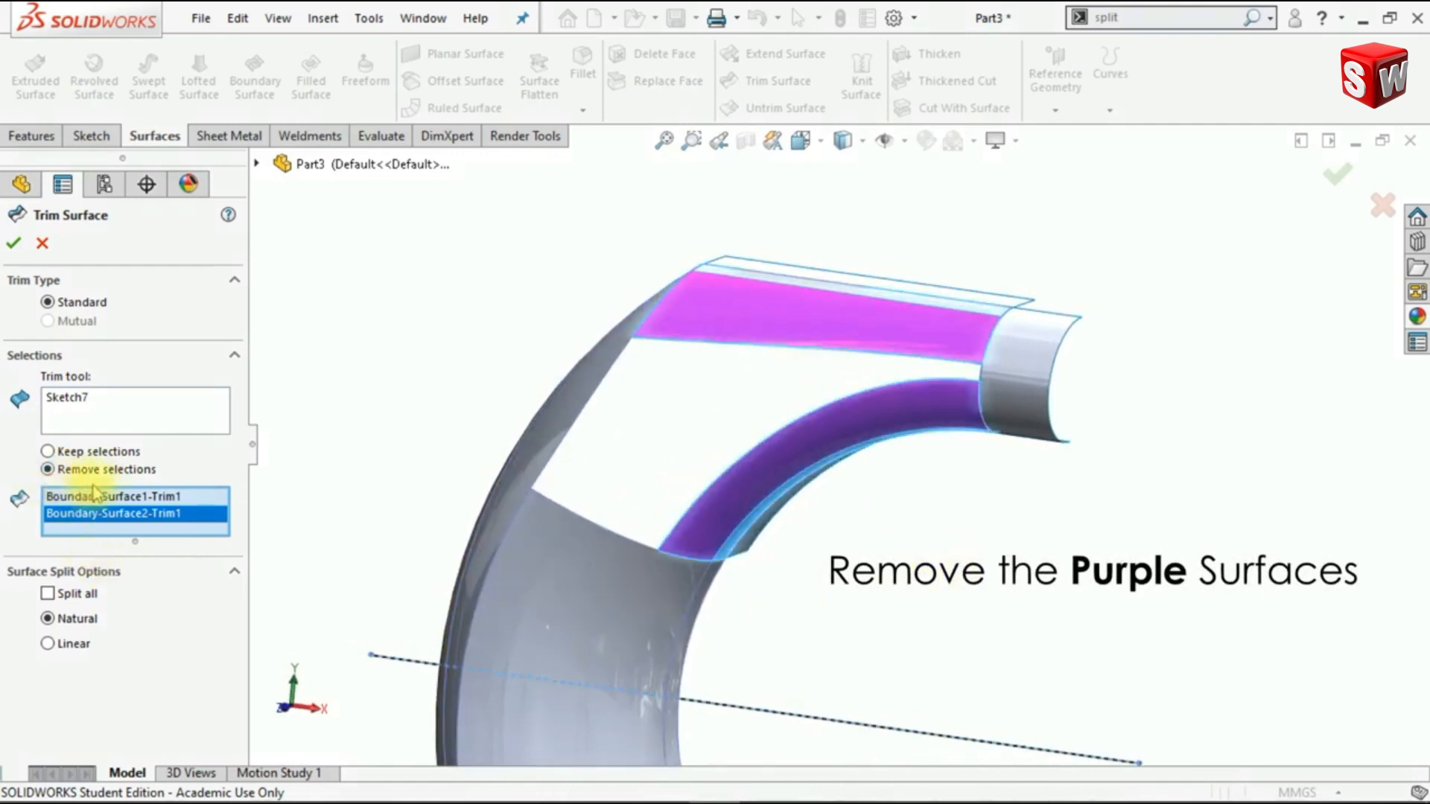
click(14, 243)
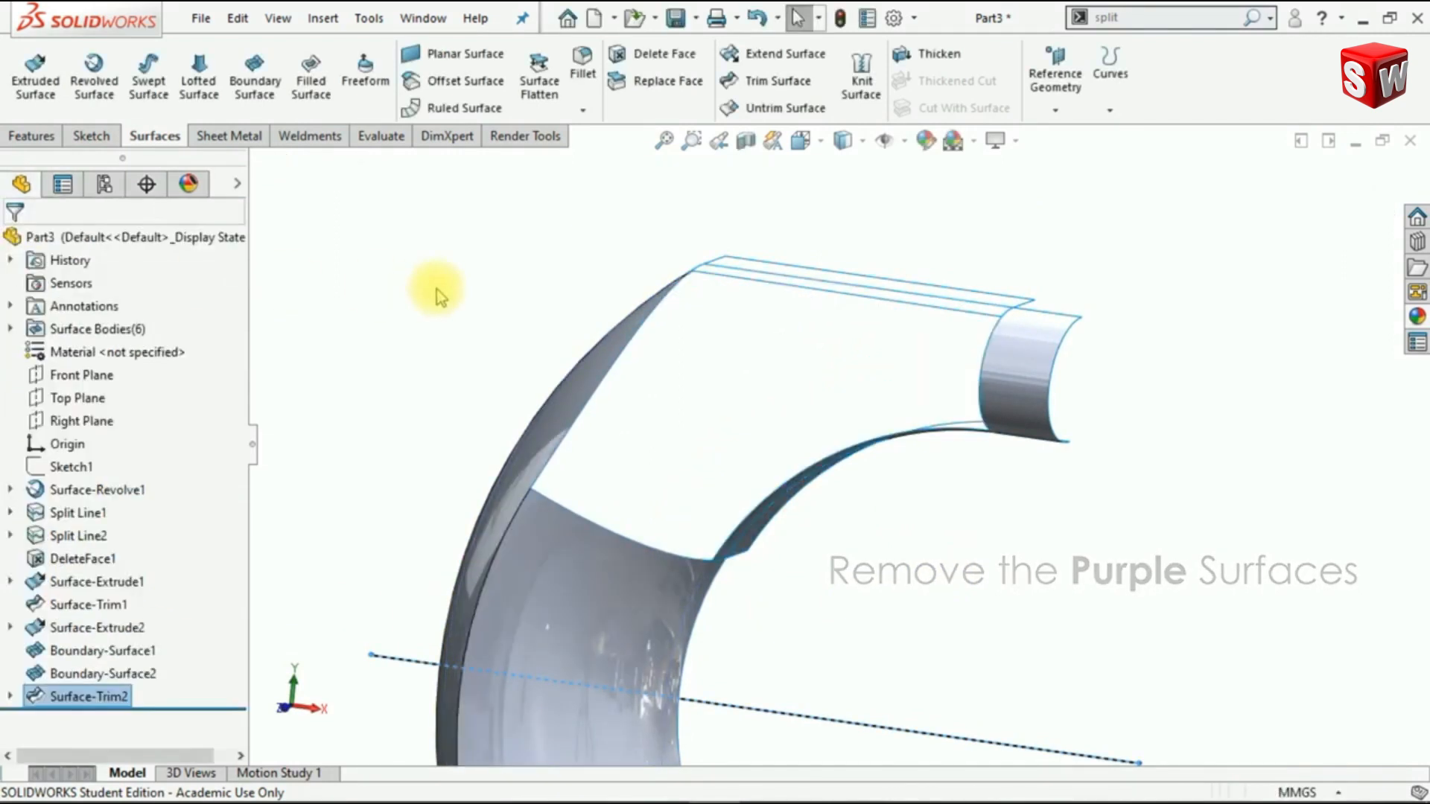
middle_drag(437, 289, 437, 289)
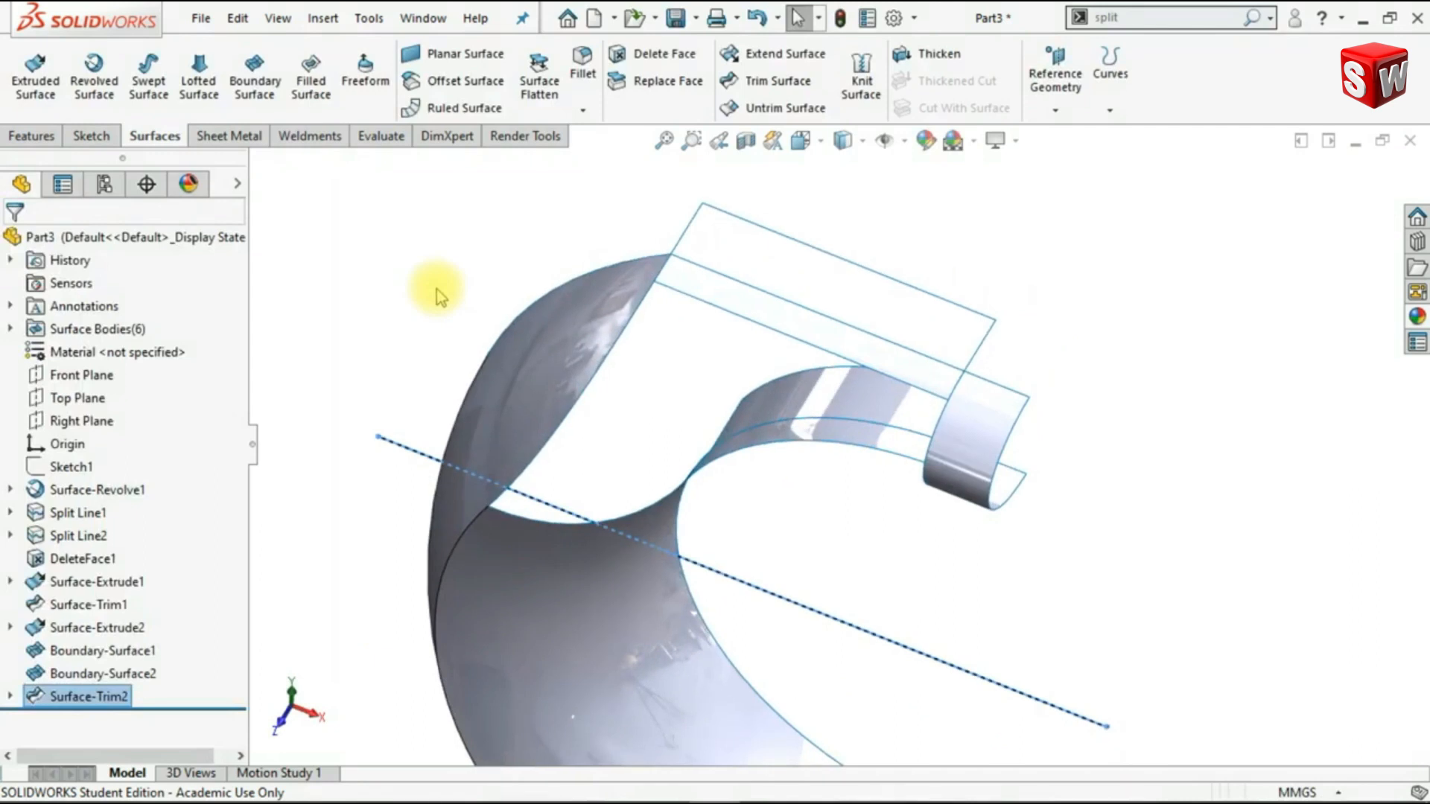
click(421, 309)
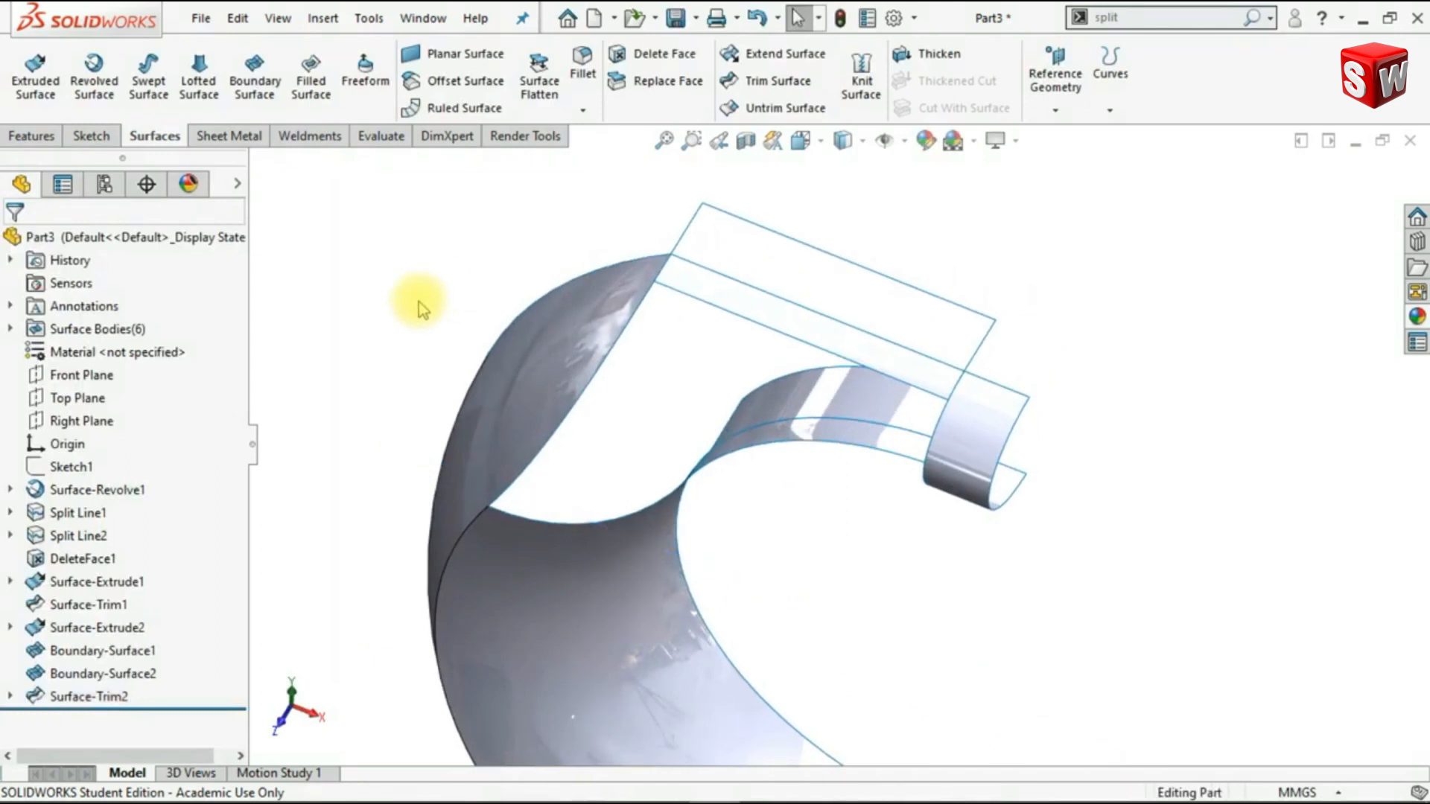
Knit the trimmed ring, the two trimmed boundary strips and the elliptical end surface together with Merge entities enabled
click(860, 82)
click(540, 343)
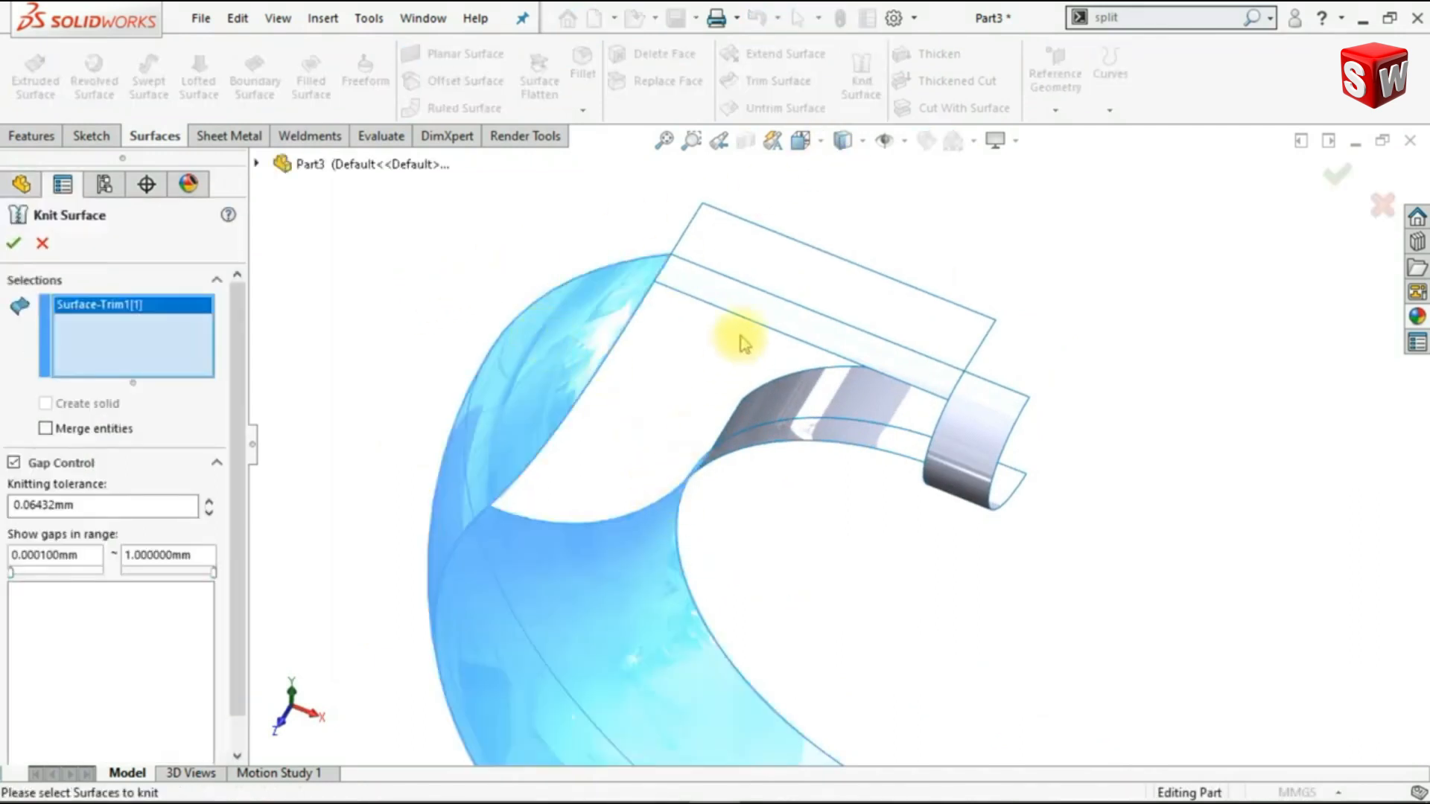
click(758, 314)
middle_drag(957, 441, 982, 454)
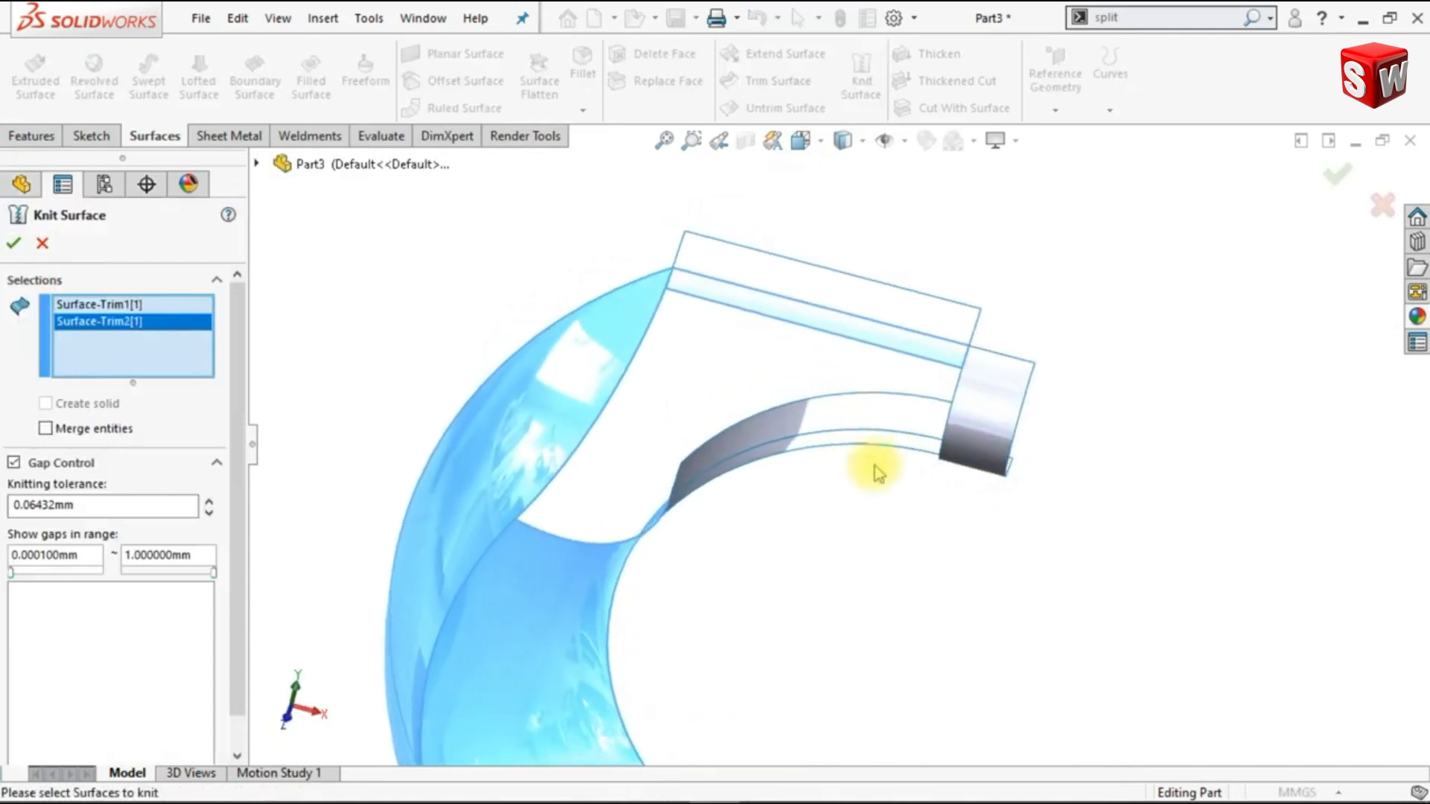
middle_drag(879, 472, 782, 463)
click(787, 460)
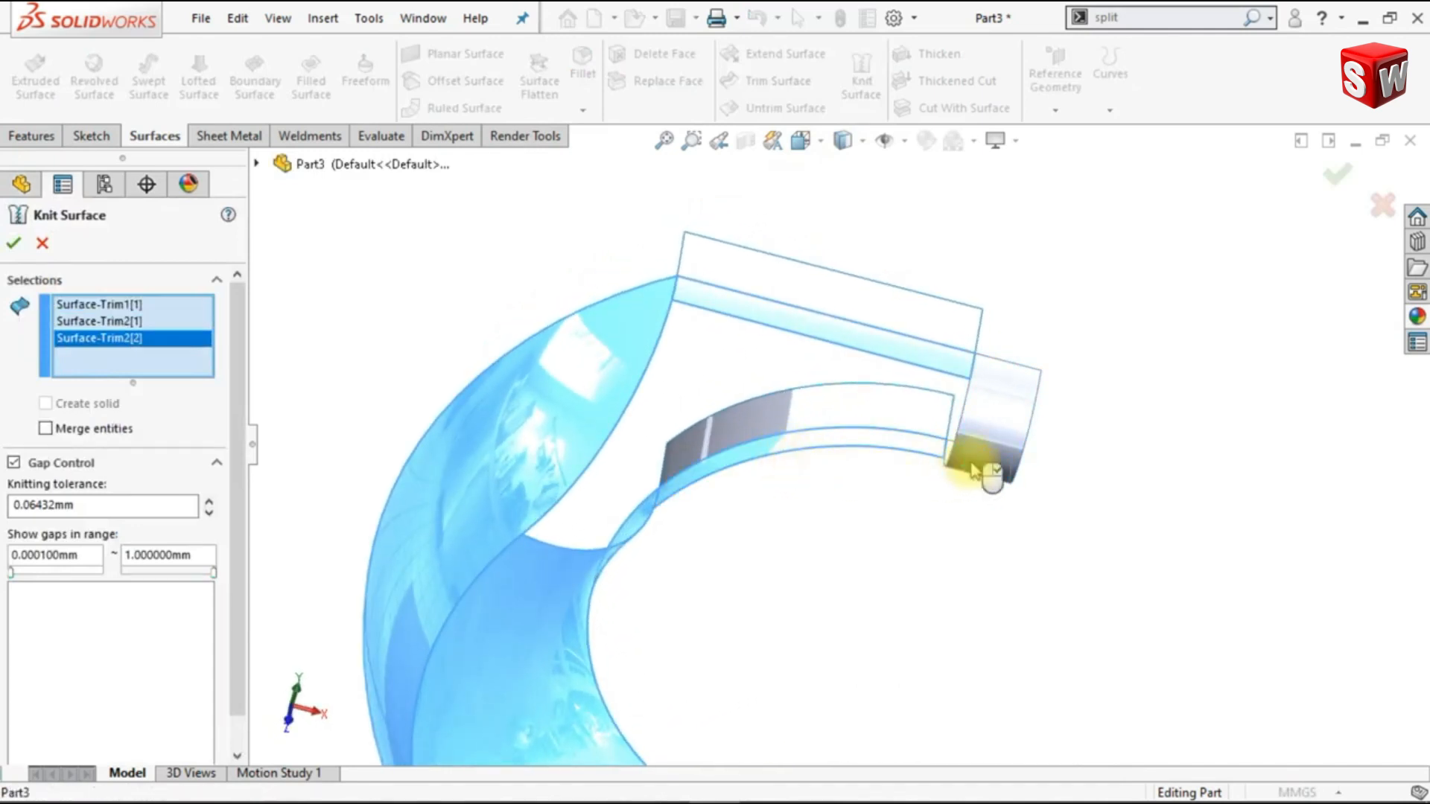
click(972, 469)
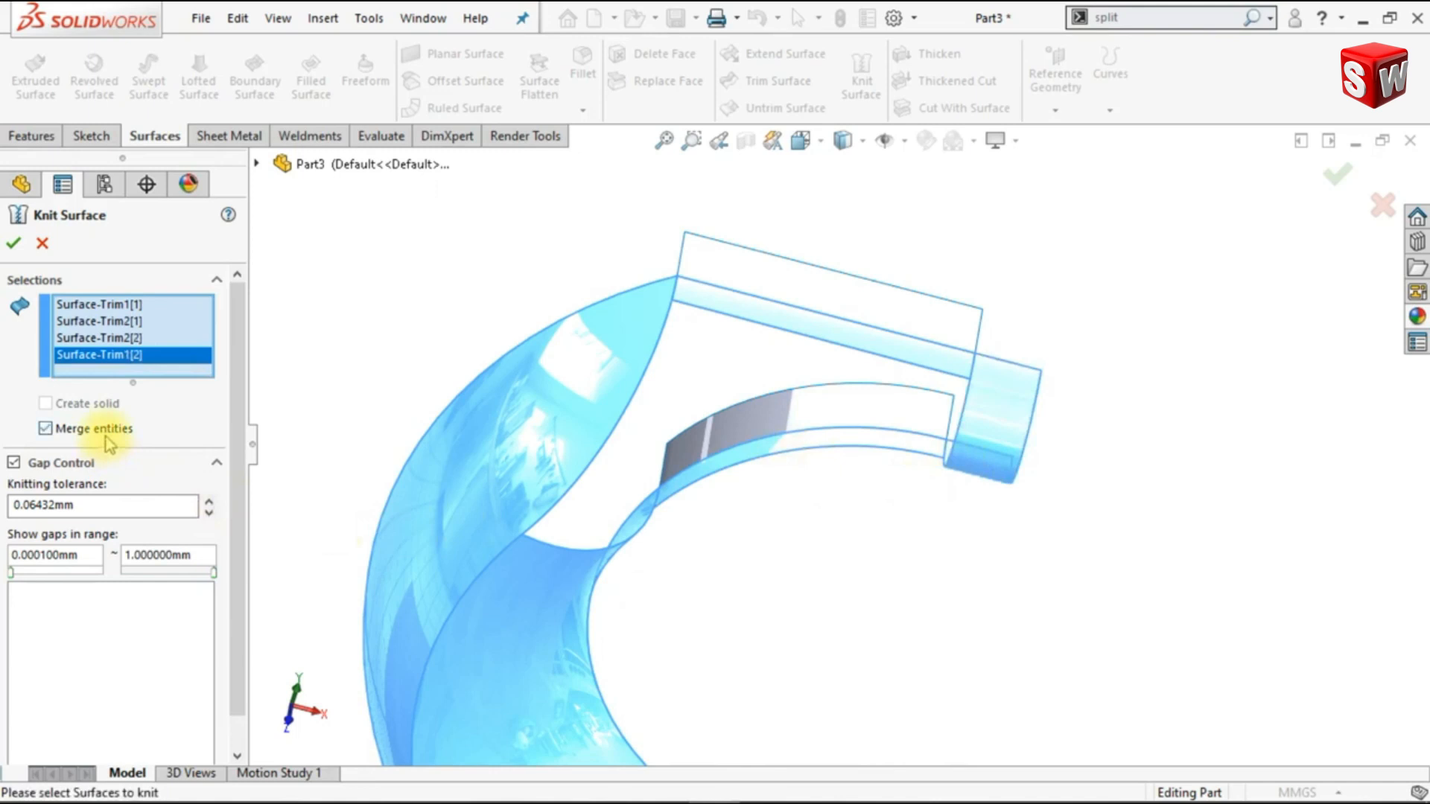
click(14, 246)
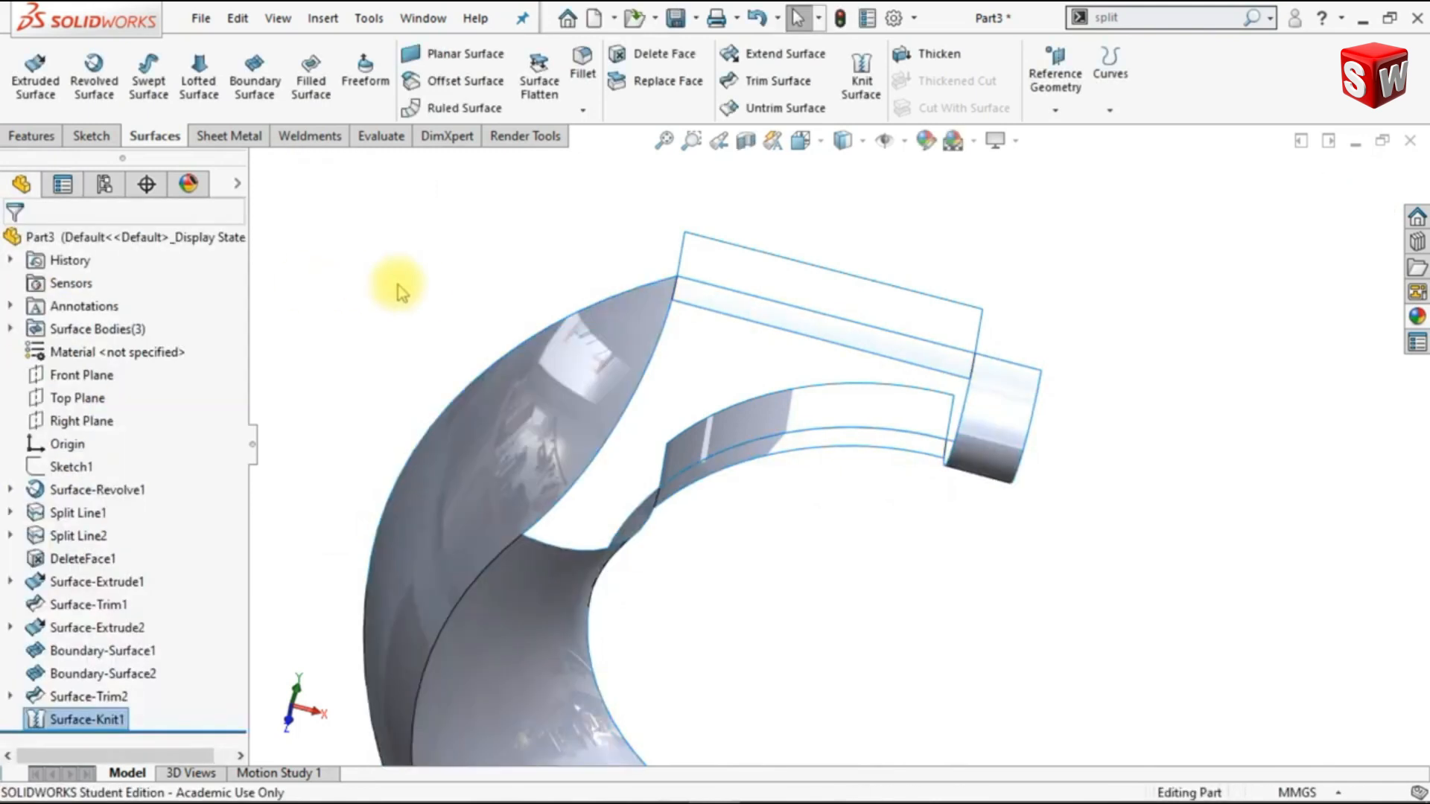
Hide the extruded reference surface that stands off the knitted ring's straight and curved edges
click(947, 323)
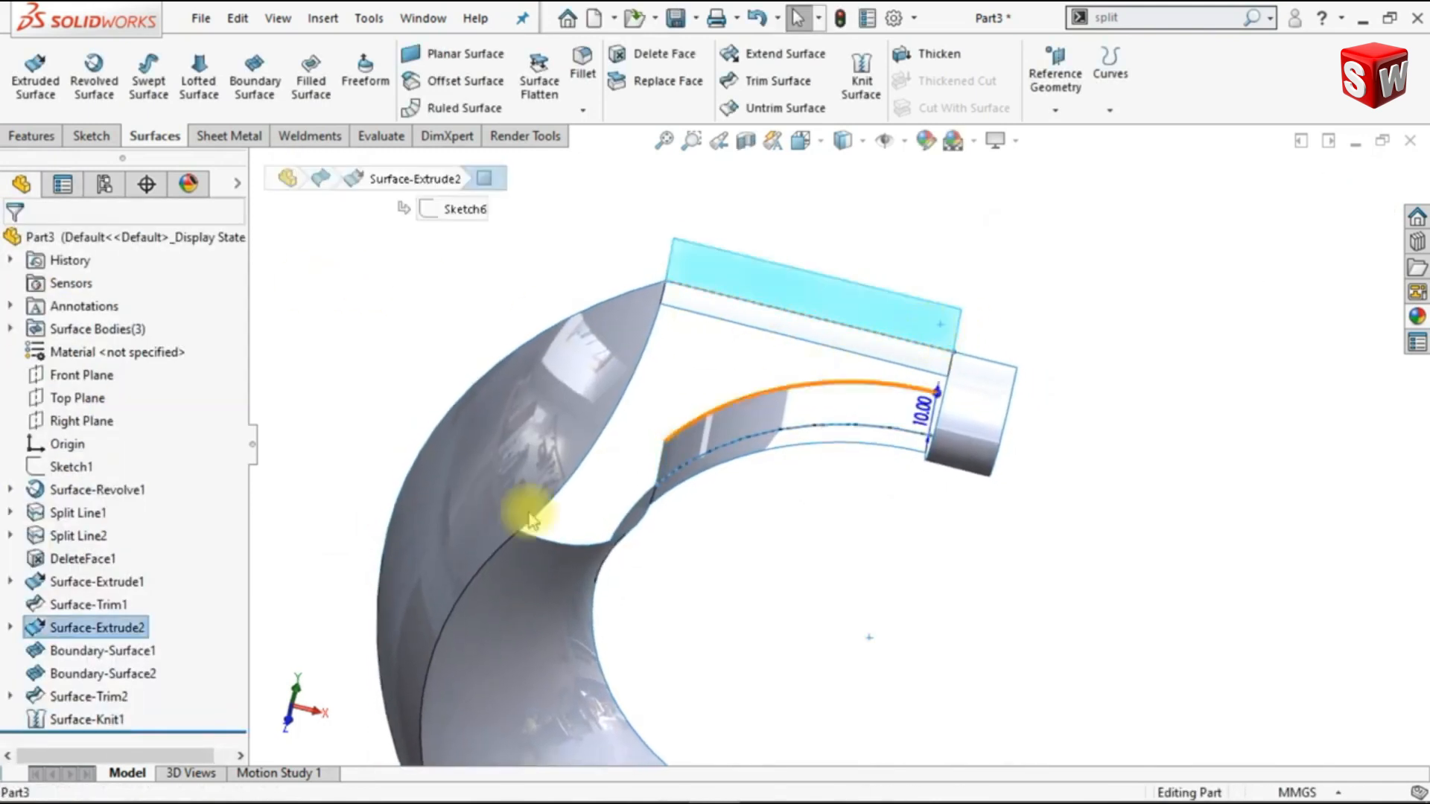
right_click(134, 629)
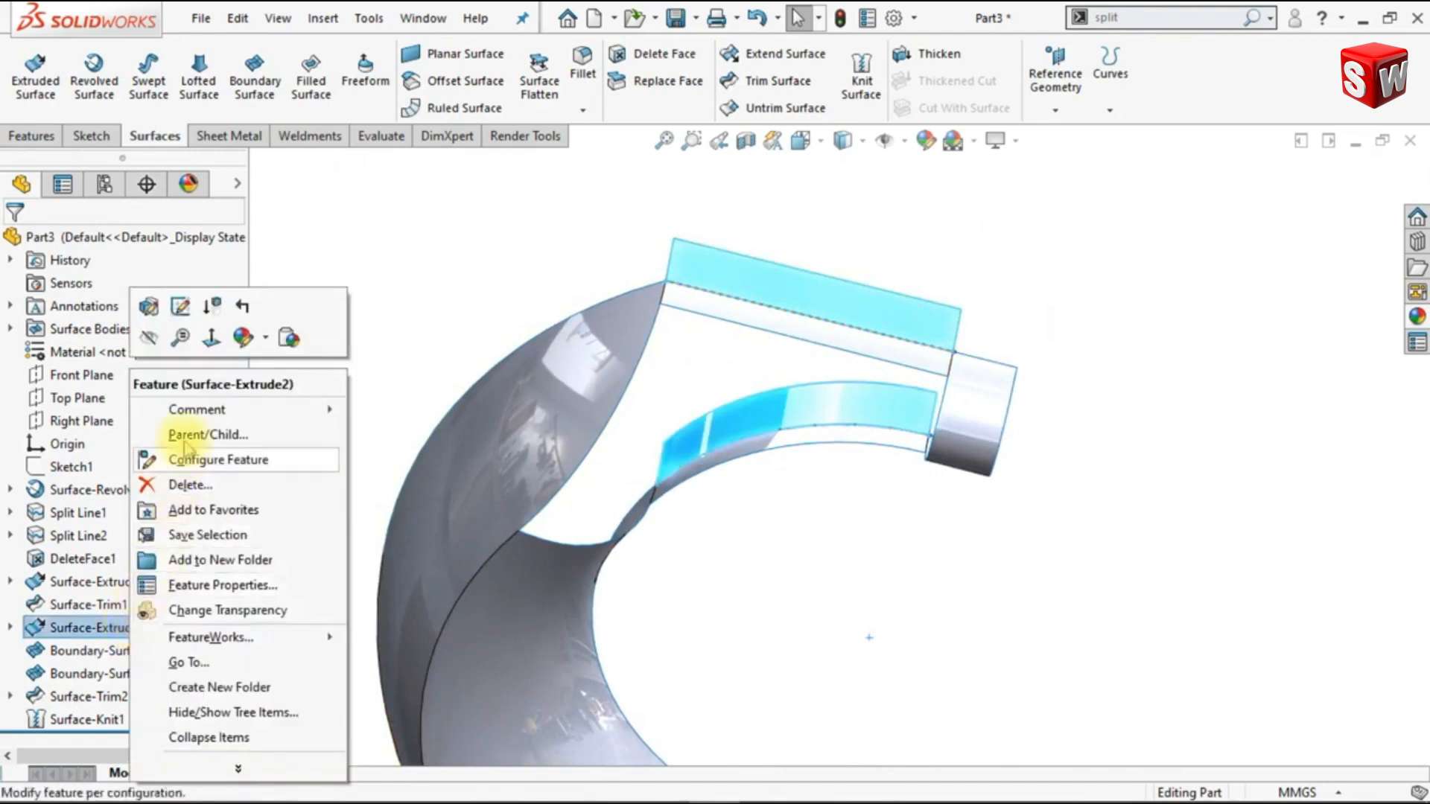
click(148, 341)
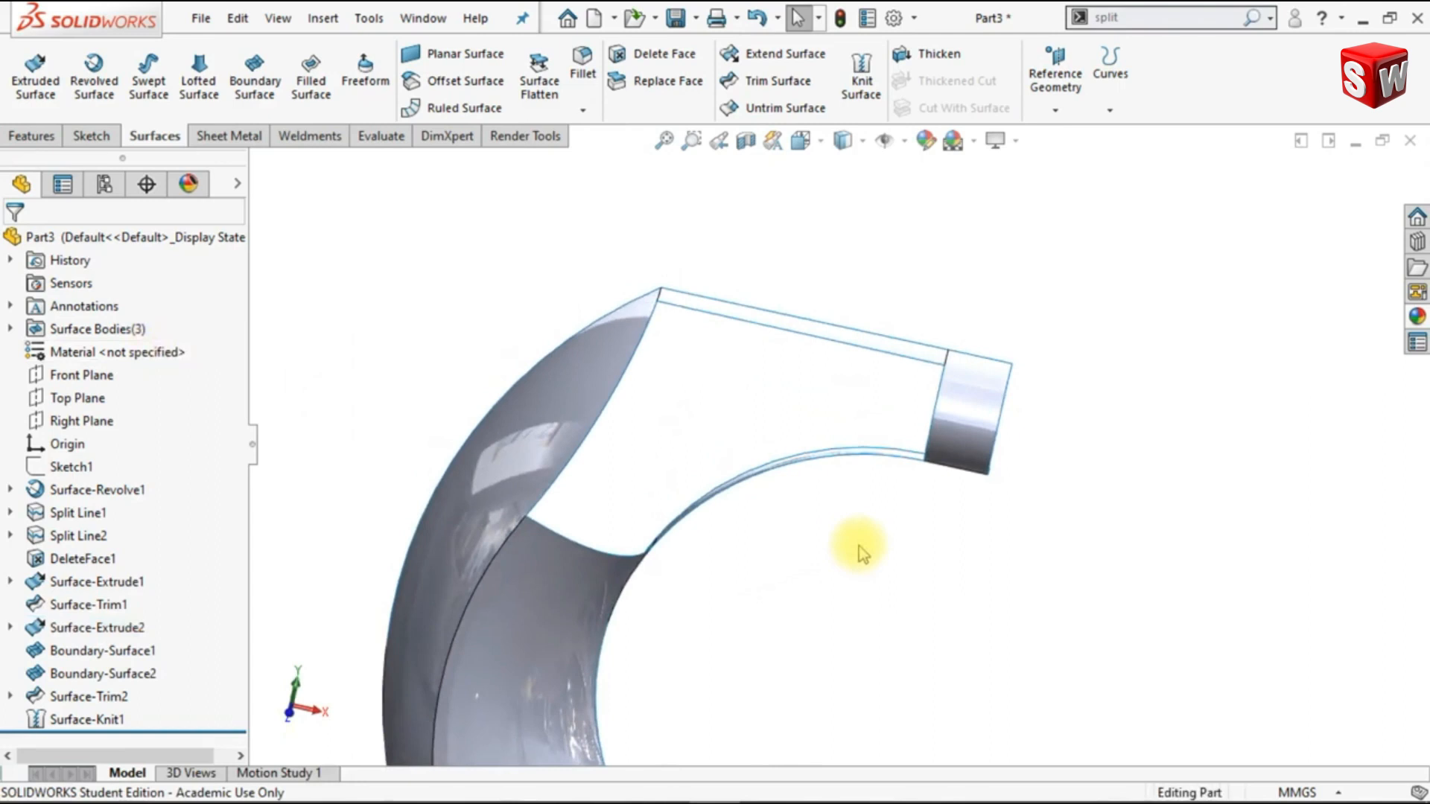
Set up a Fill Surface across the side opening, using the open loop of edges from the ring's cut edge as patch boundary
click(320, 102)
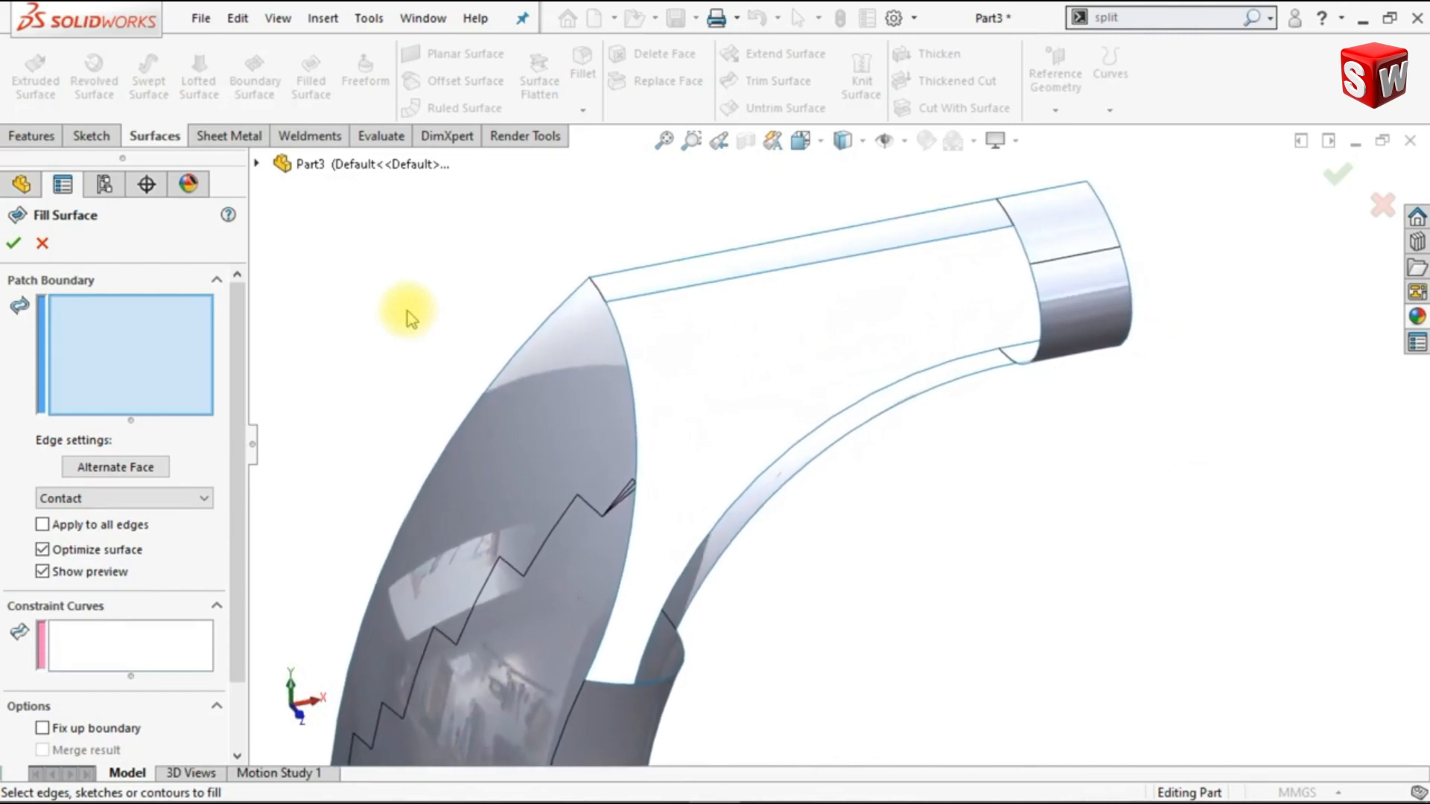
right_click(633, 395)
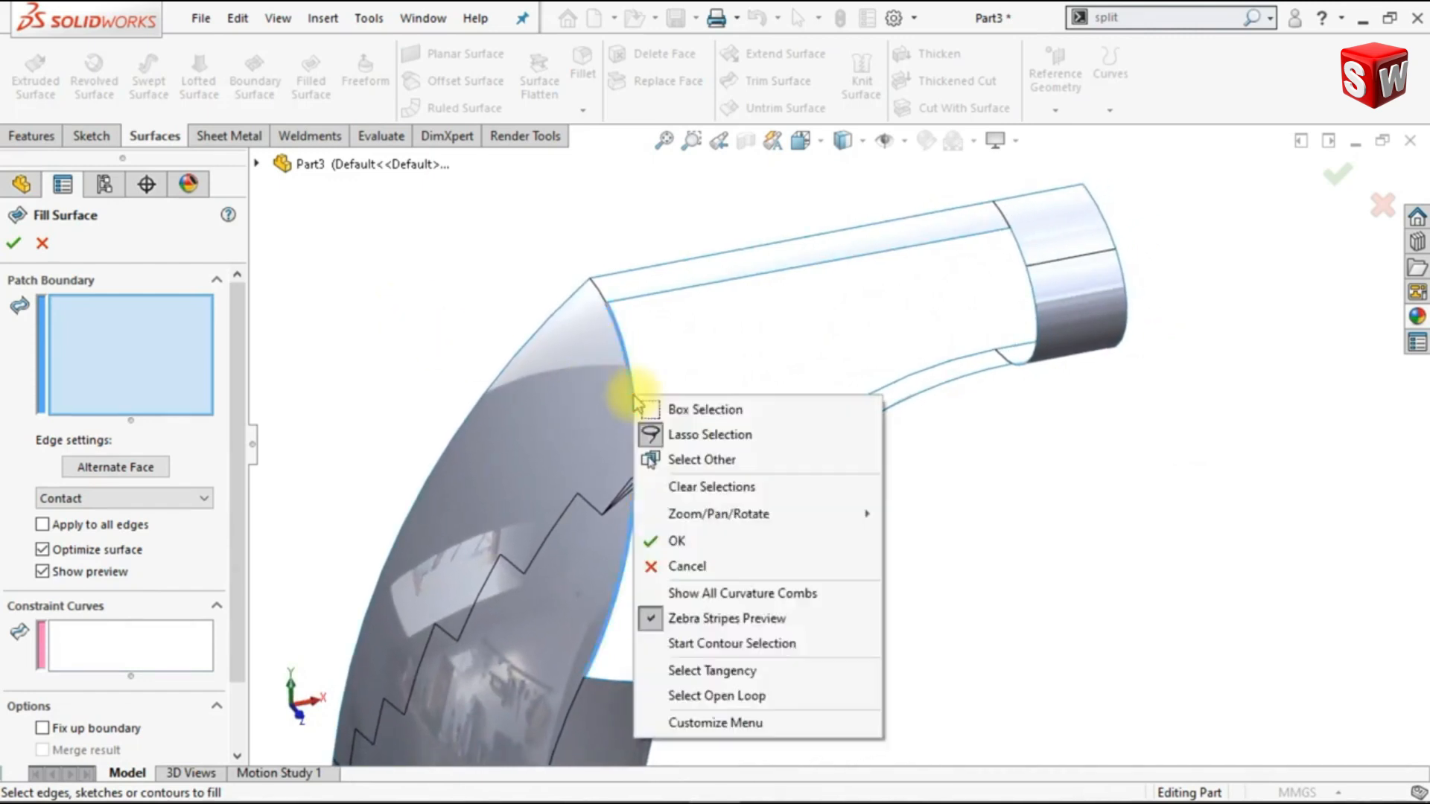
click(729, 696)
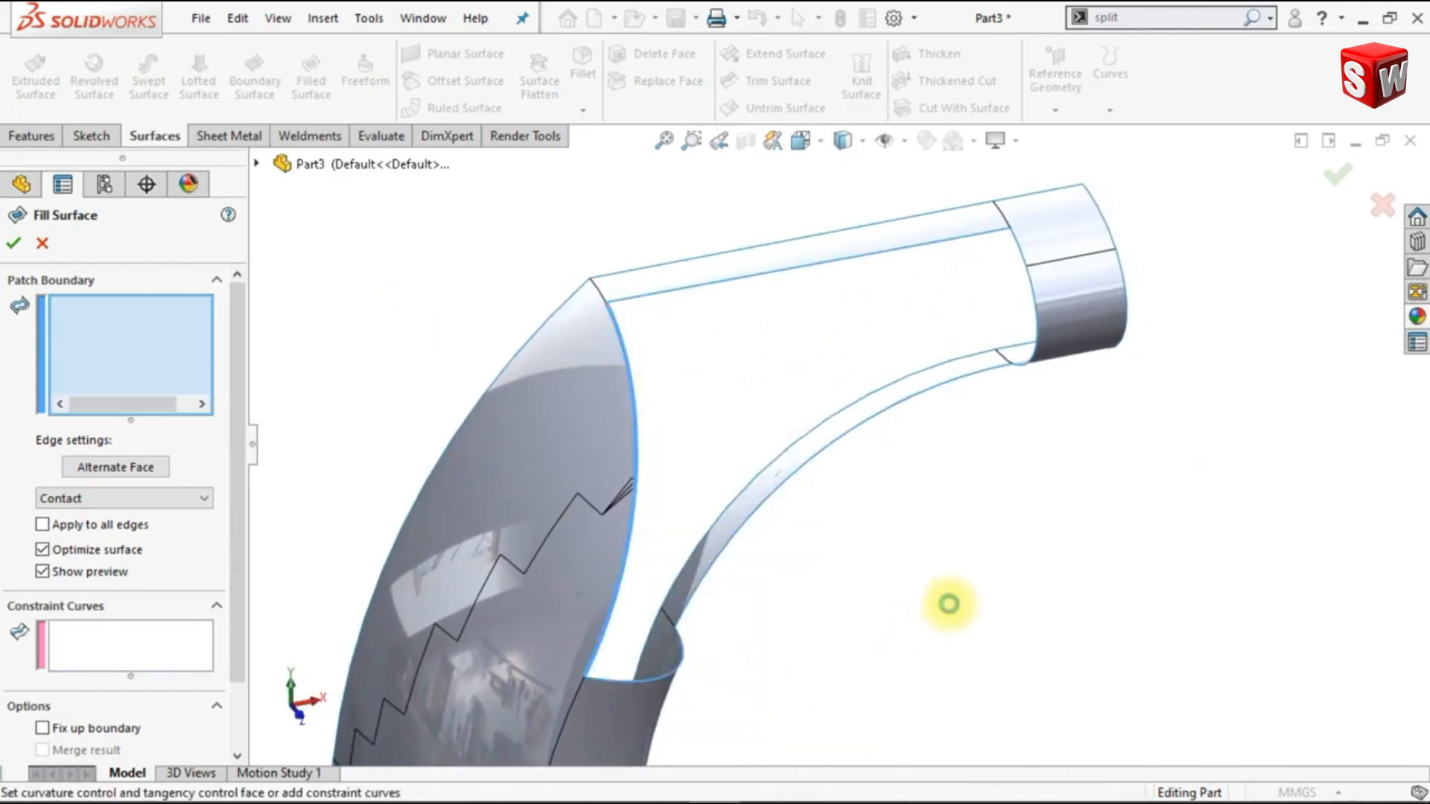
middle_drag(1058, 595, 1050, 588)
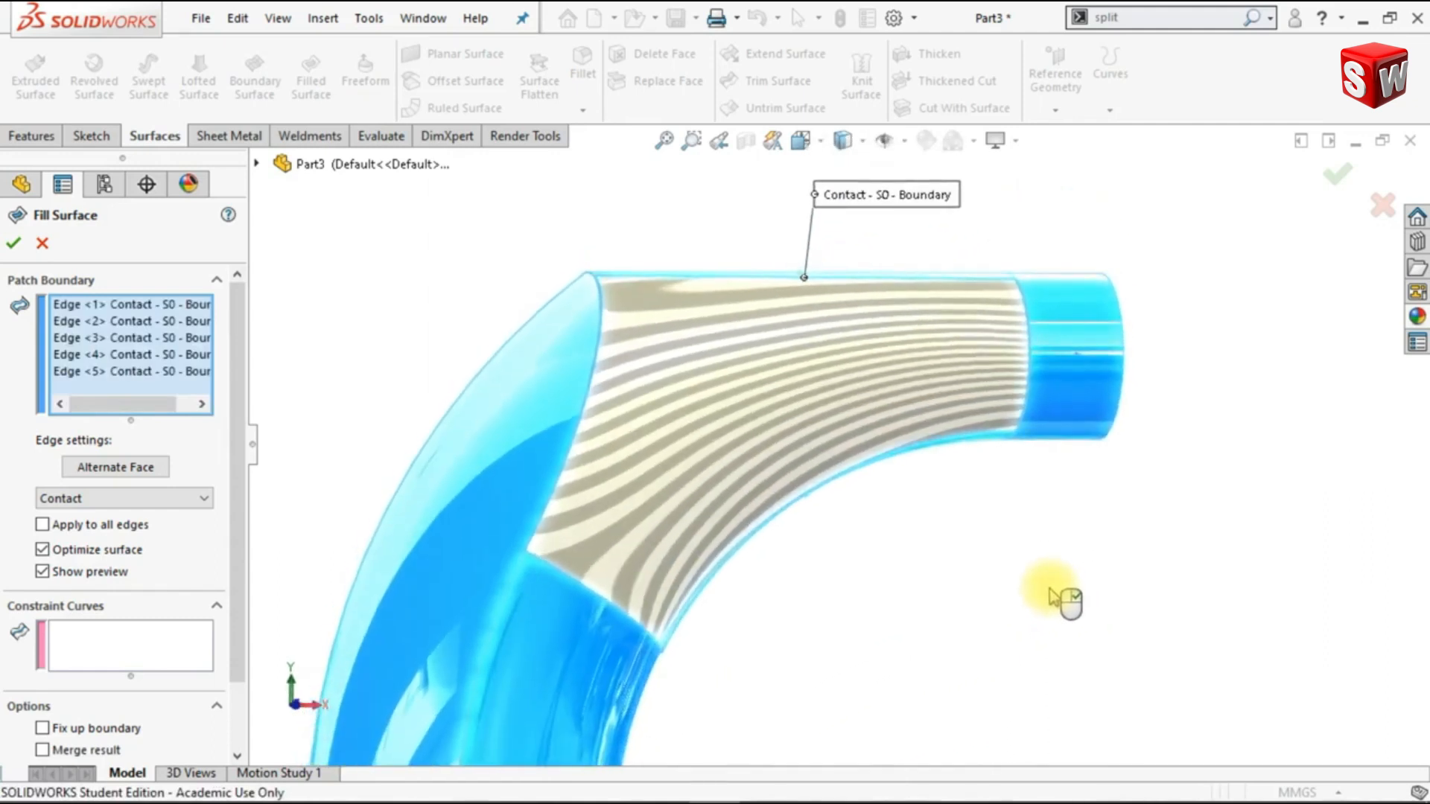
Apply Curvature to all patch edges except the starting ring edge, and create the fill with Merge result enabled
click(161, 310)
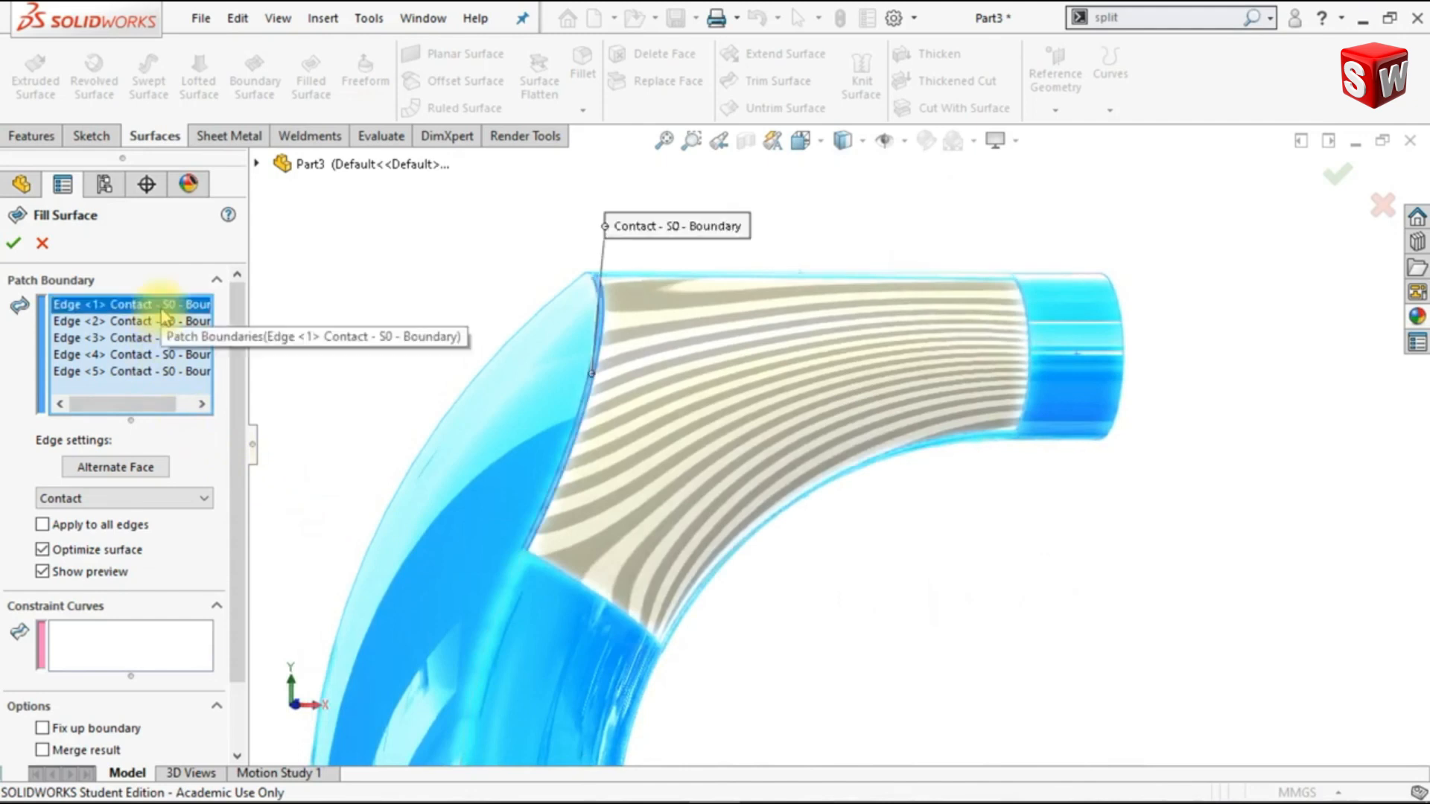
click(164, 322)
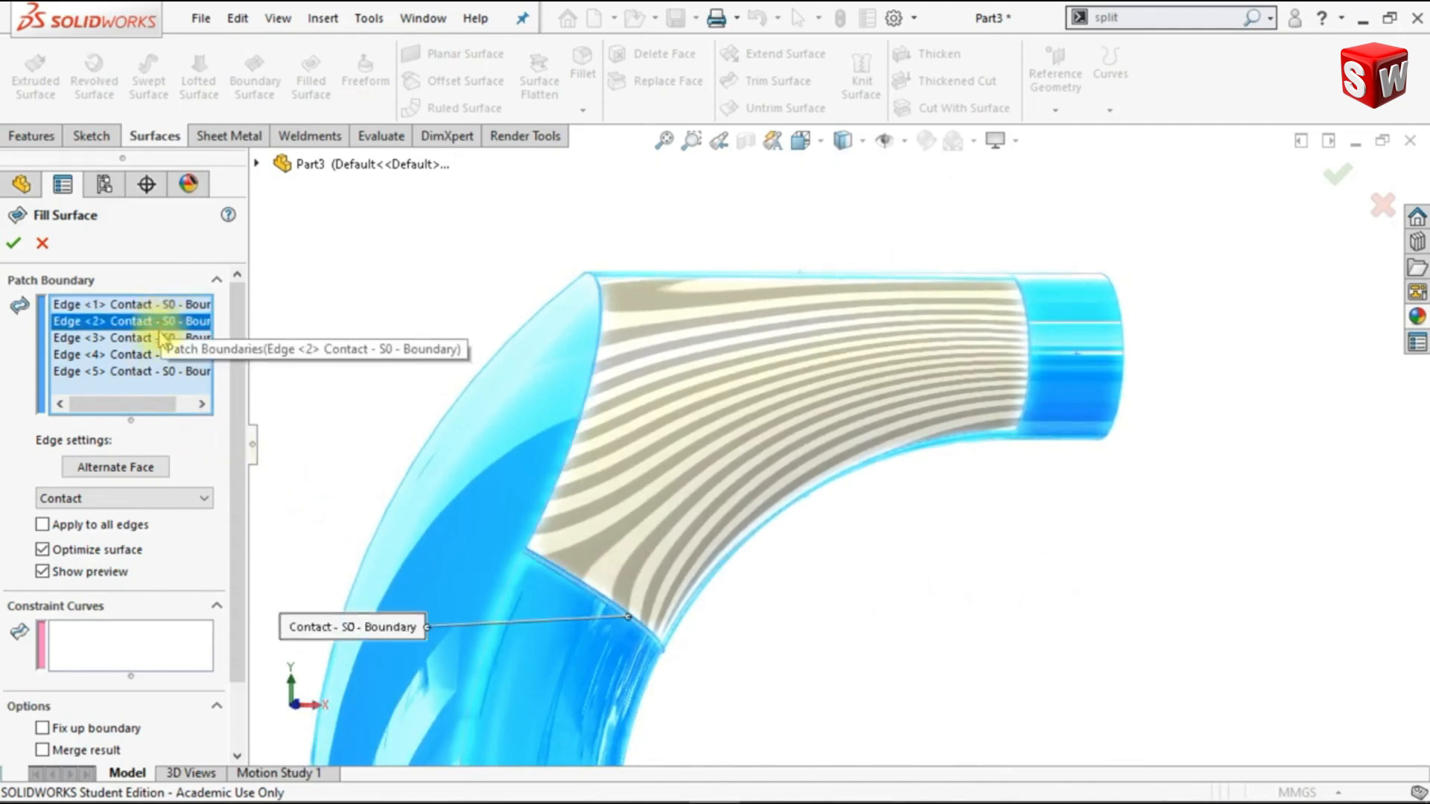
ctrl+click(163, 338)
ctrl+click(159, 356)
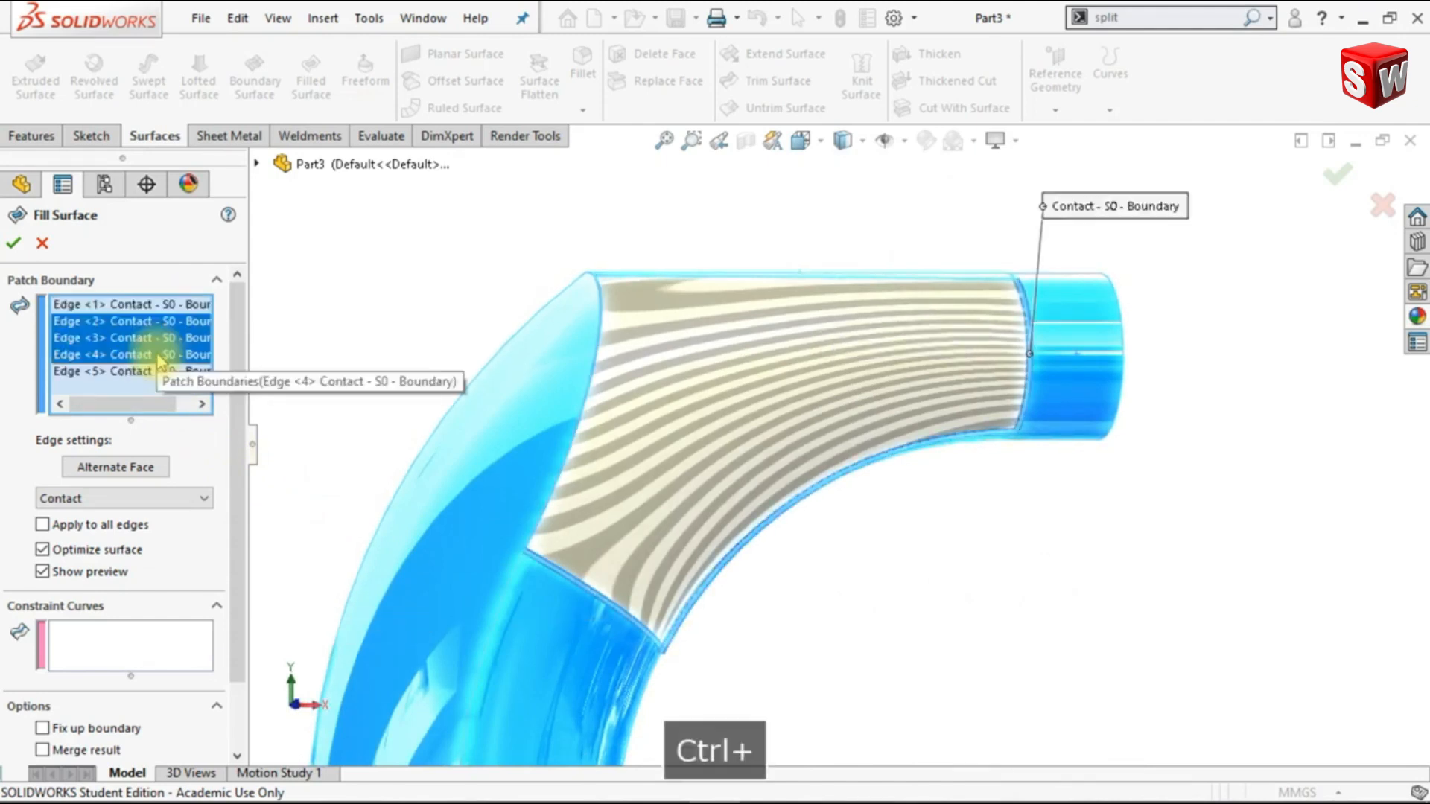
ctrl+click(155, 372)
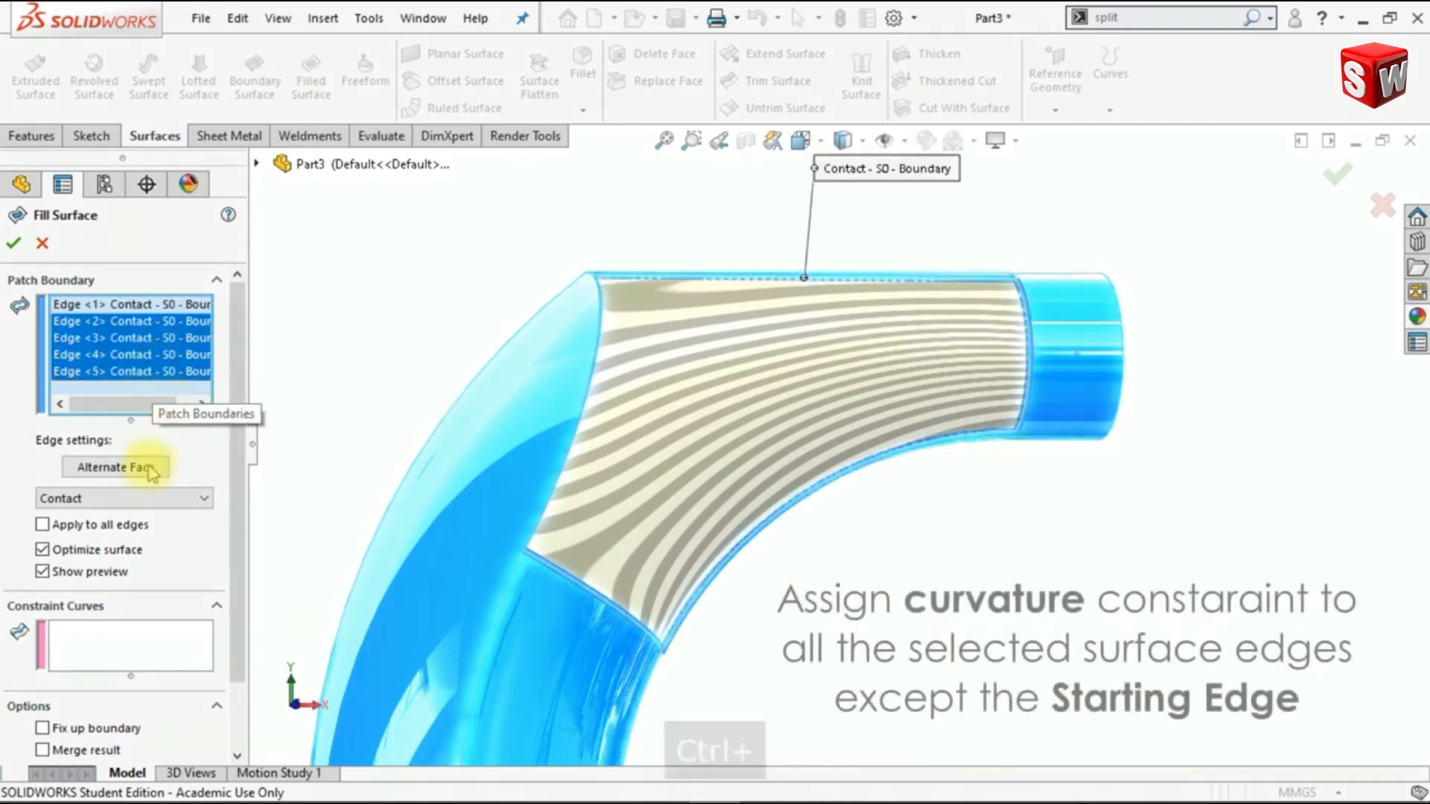
click(120, 498)
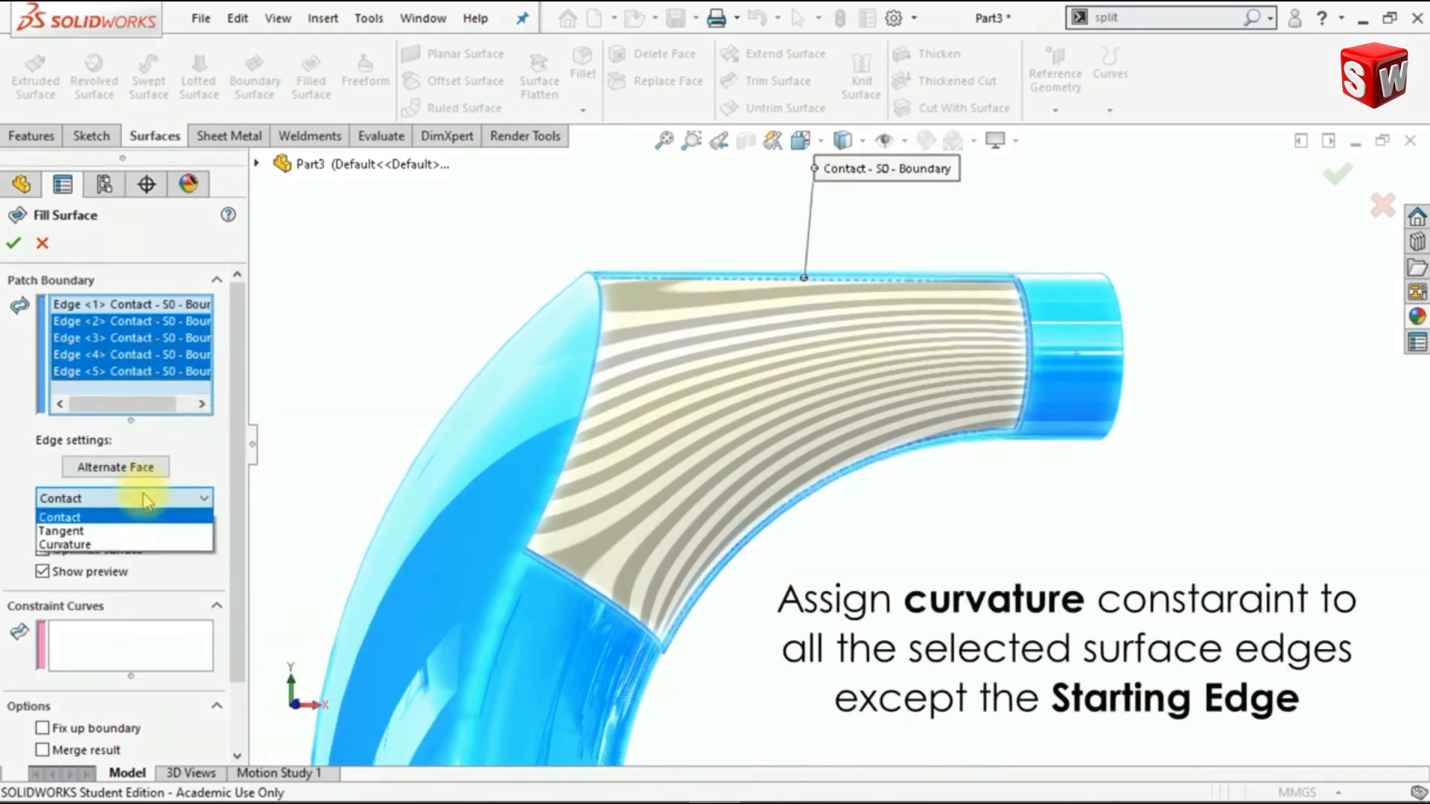
click(125, 545)
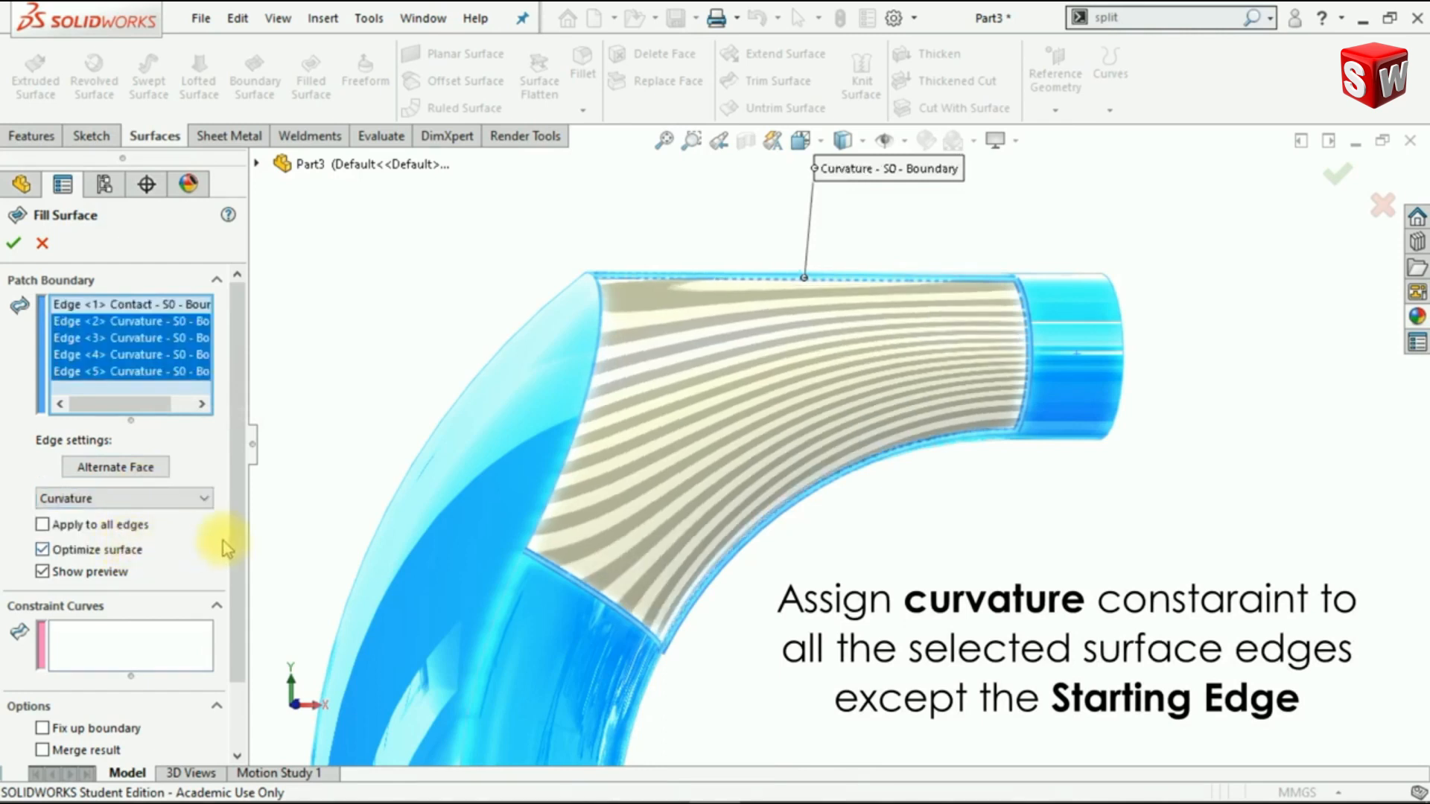
scroll(227, 548, down, 1)
click(107, 671)
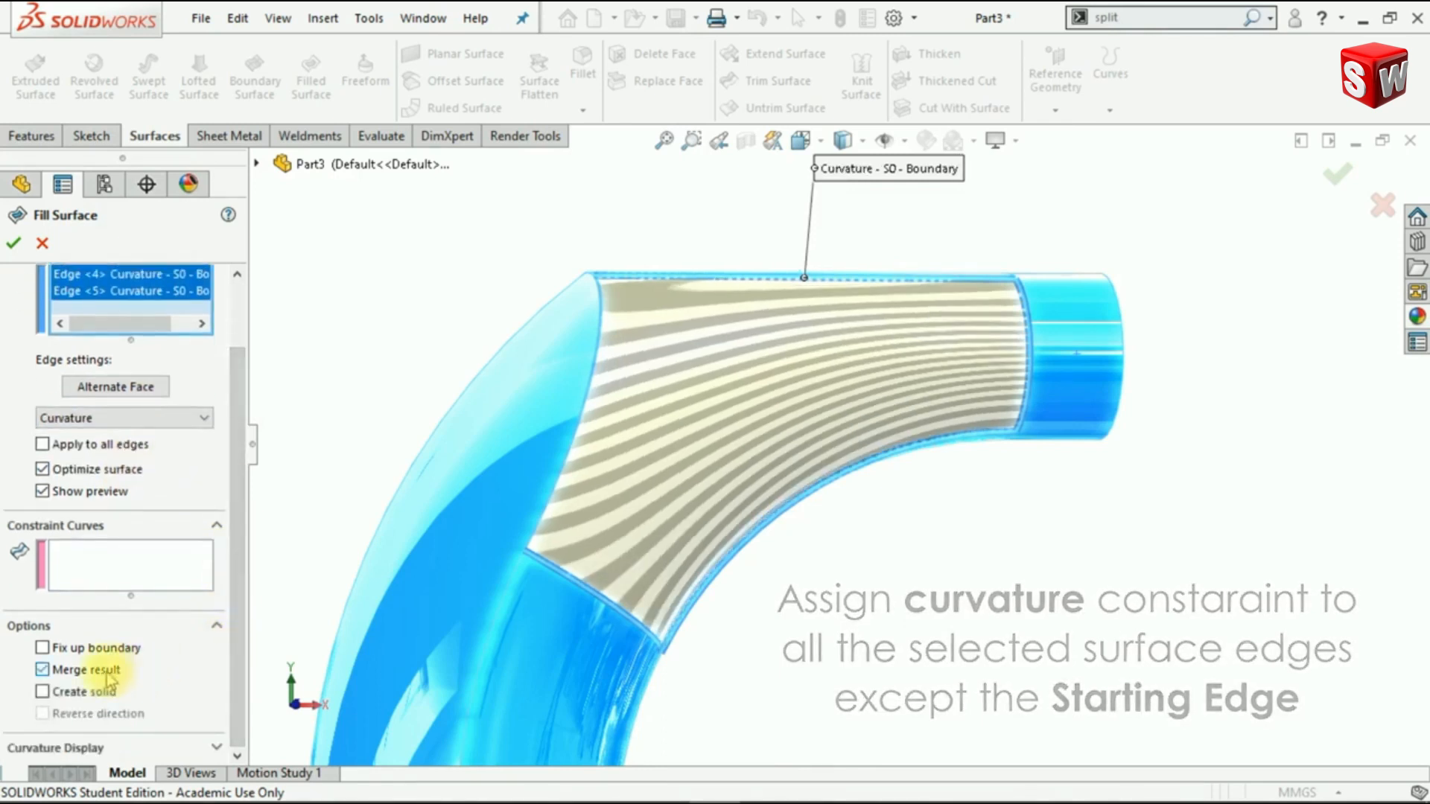
click(15, 246)
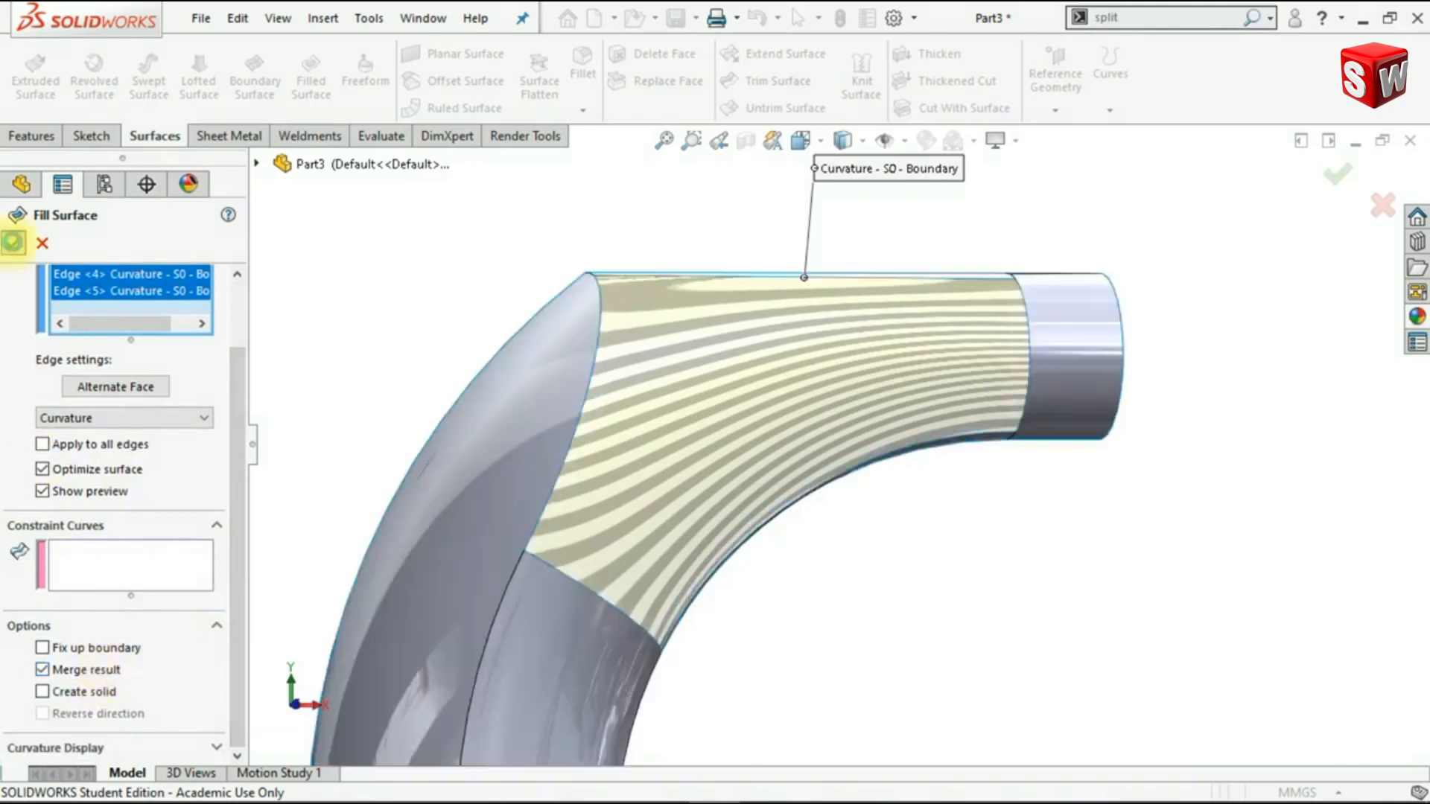
Delete the elliptical end face beyond the filled blend, using the Delete option
middle_drag(1000, 531, 959, 521)
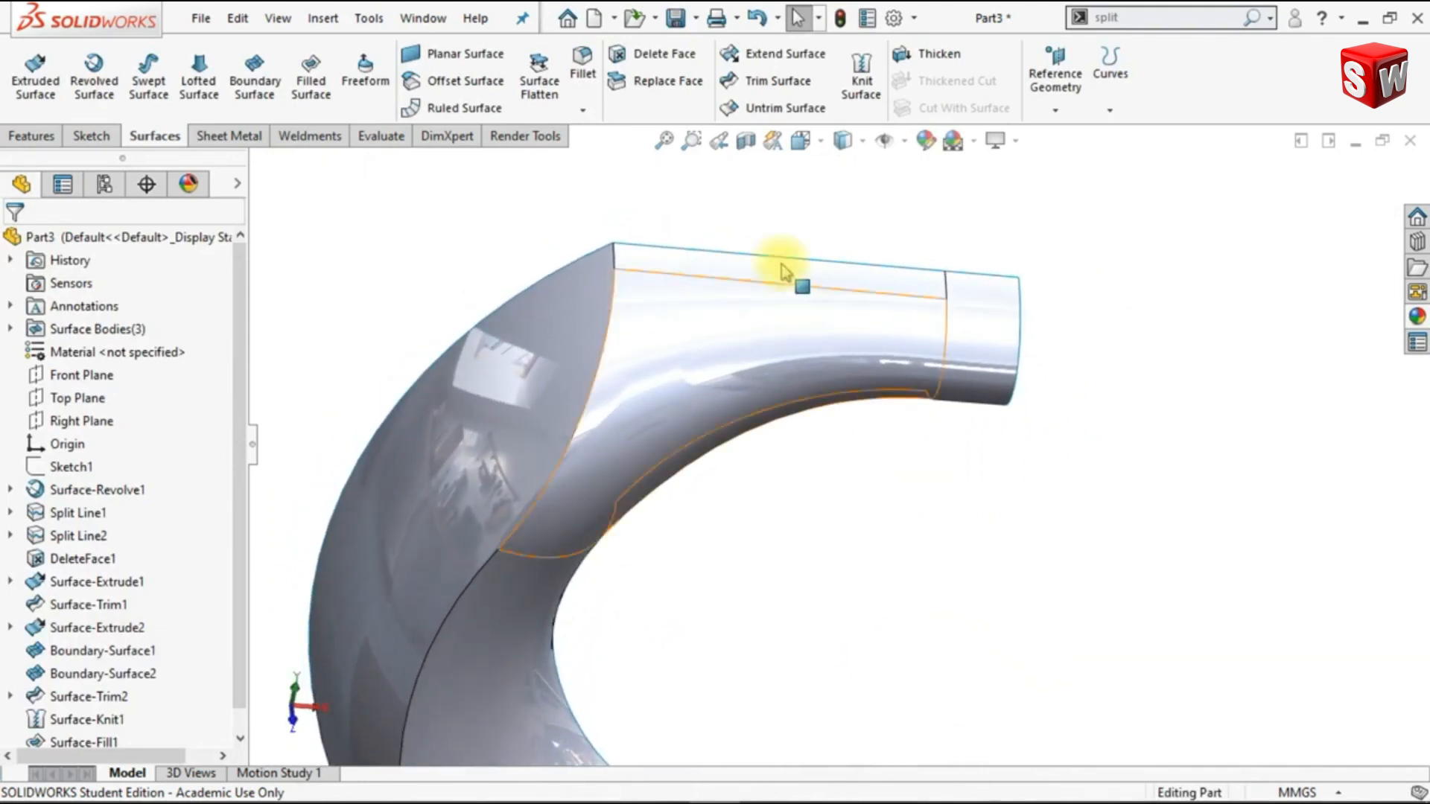
click(639, 53)
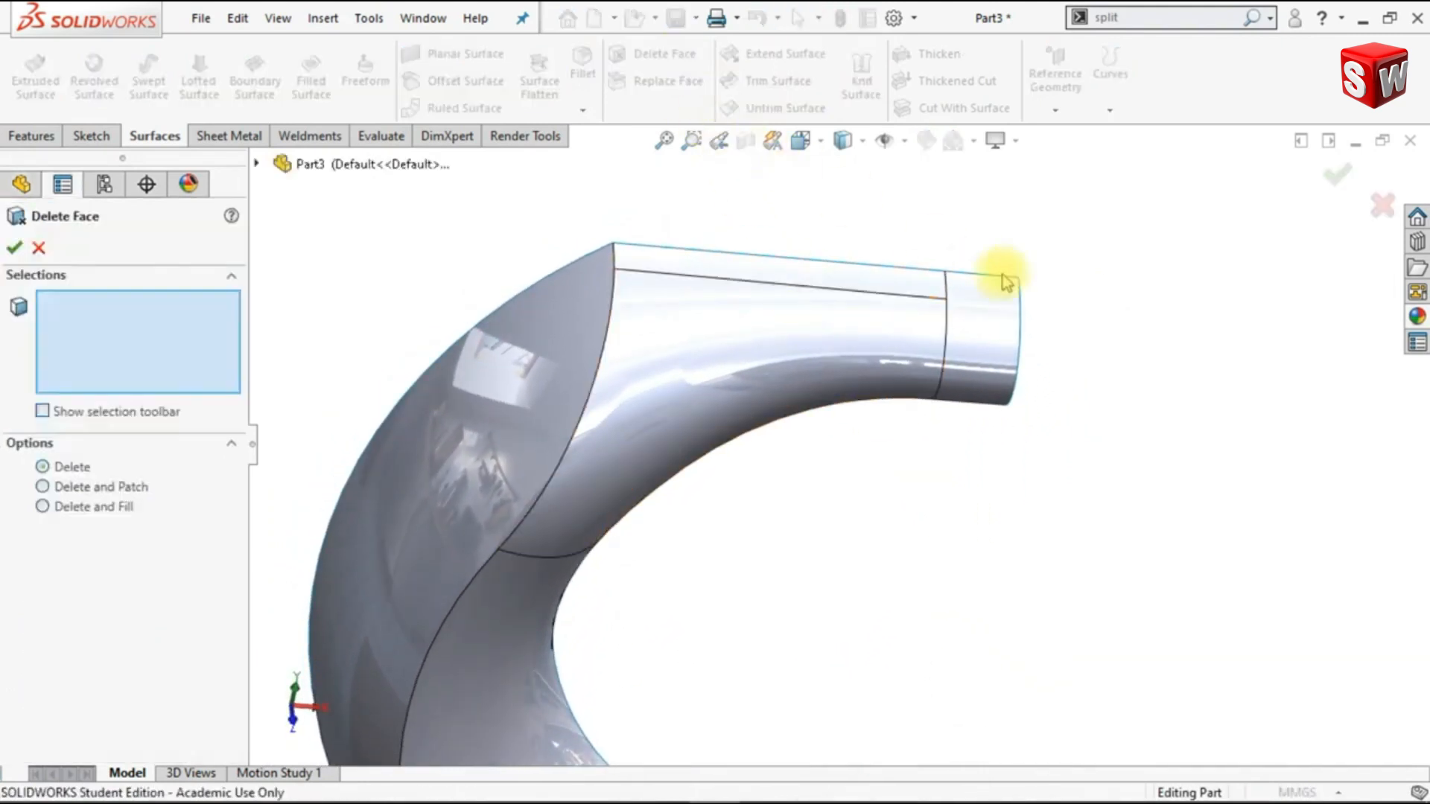
click(1005, 342)
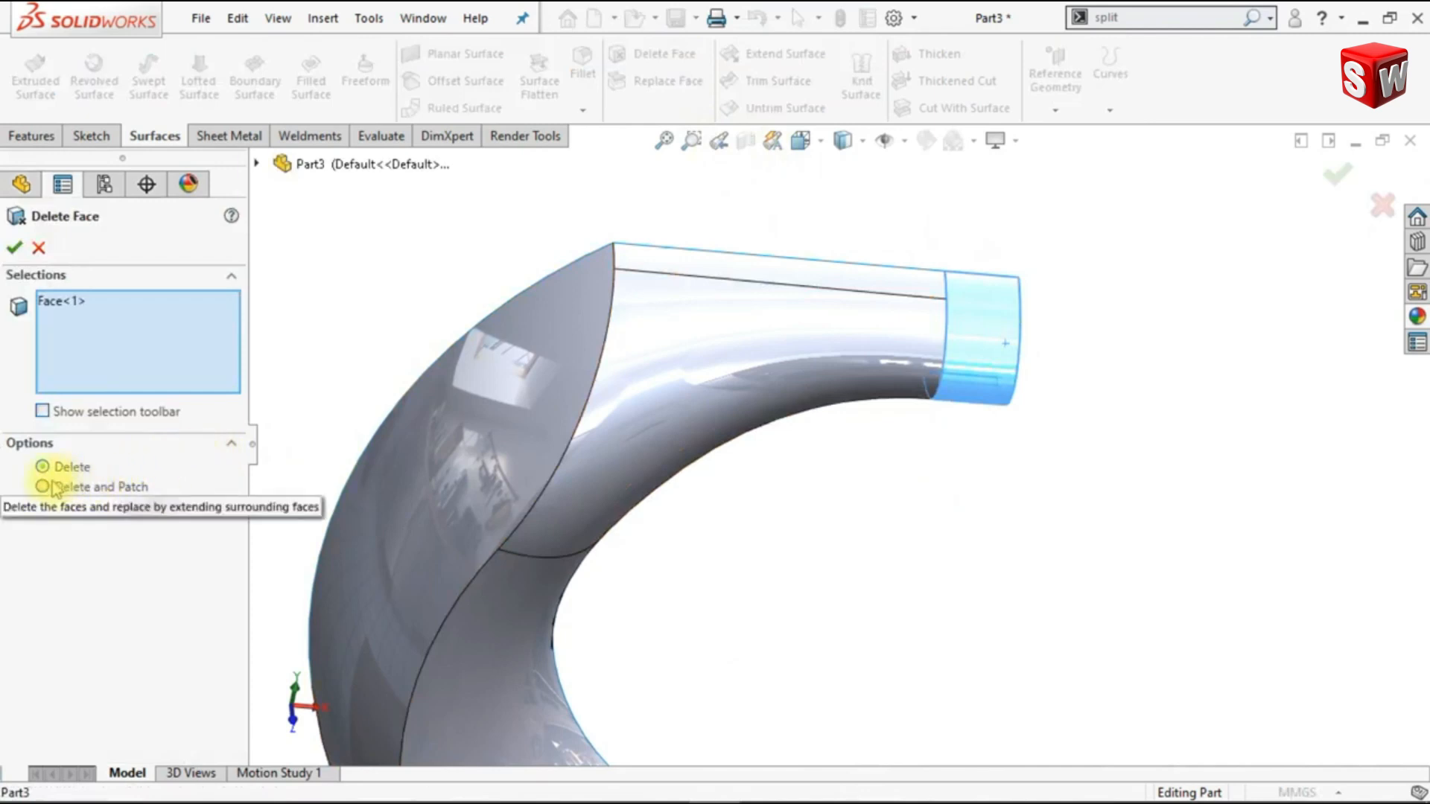
click(15, 249)
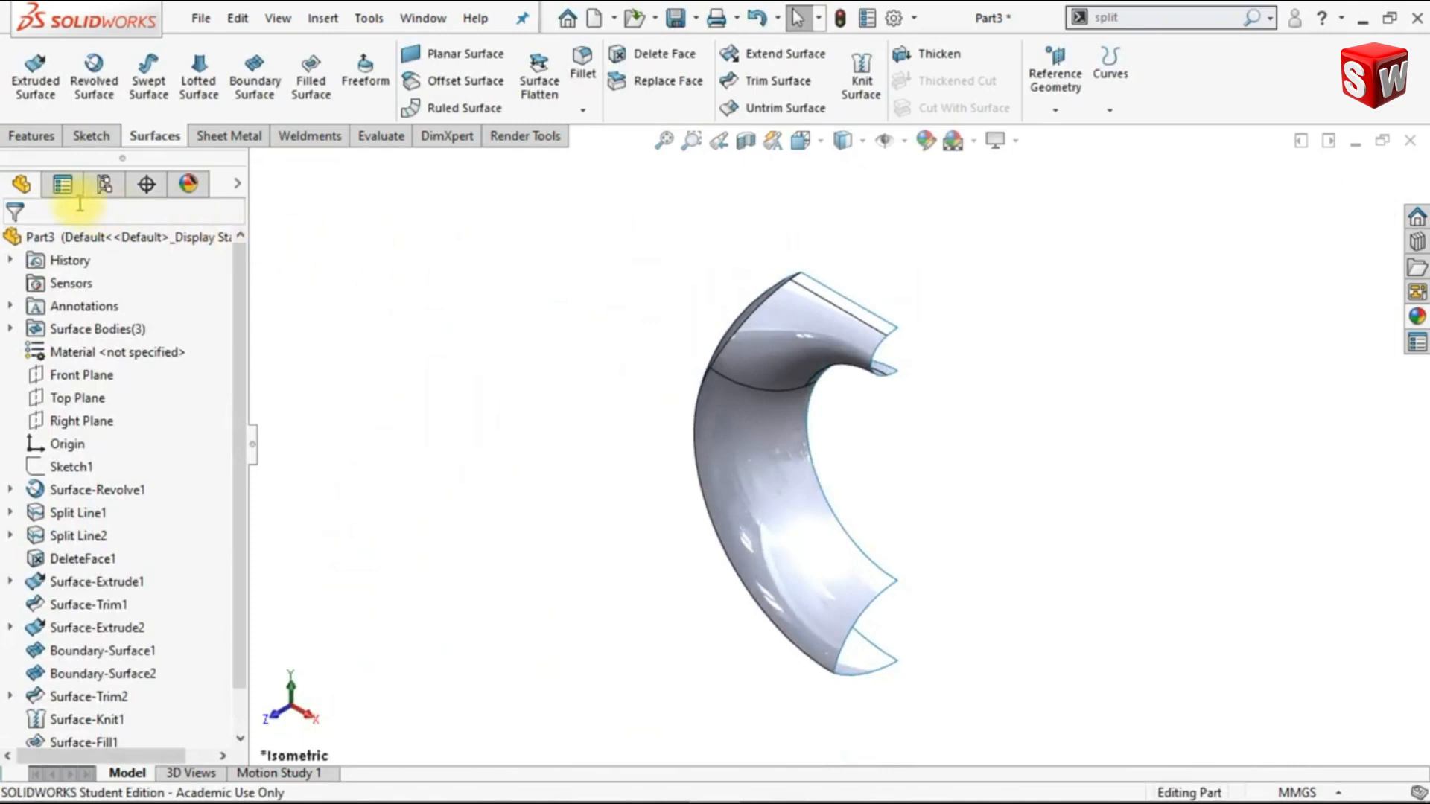
Mirror the quarter ring surface body about the Front Plane with Knit surfaces enabled
click(27, 142)
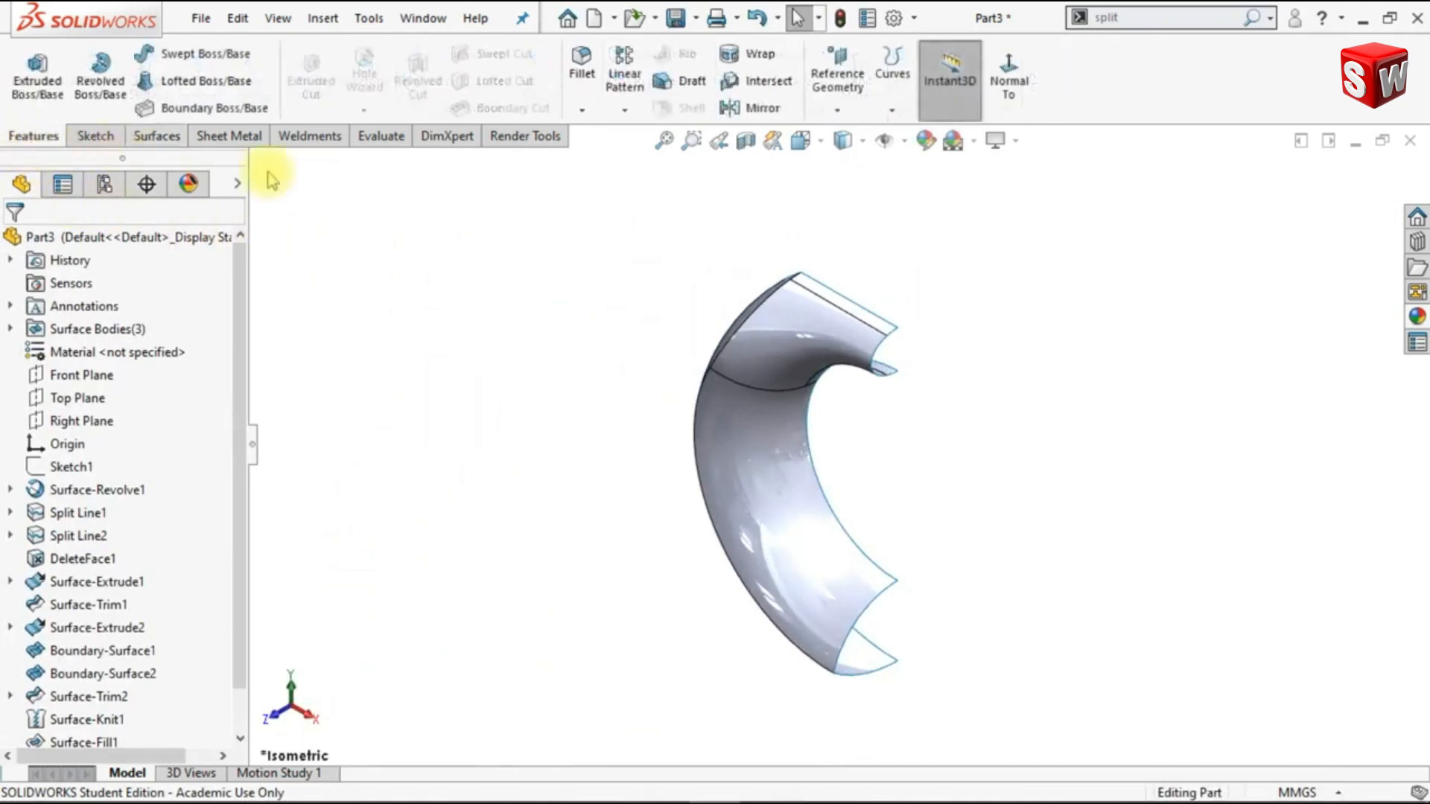
click(763, 108)
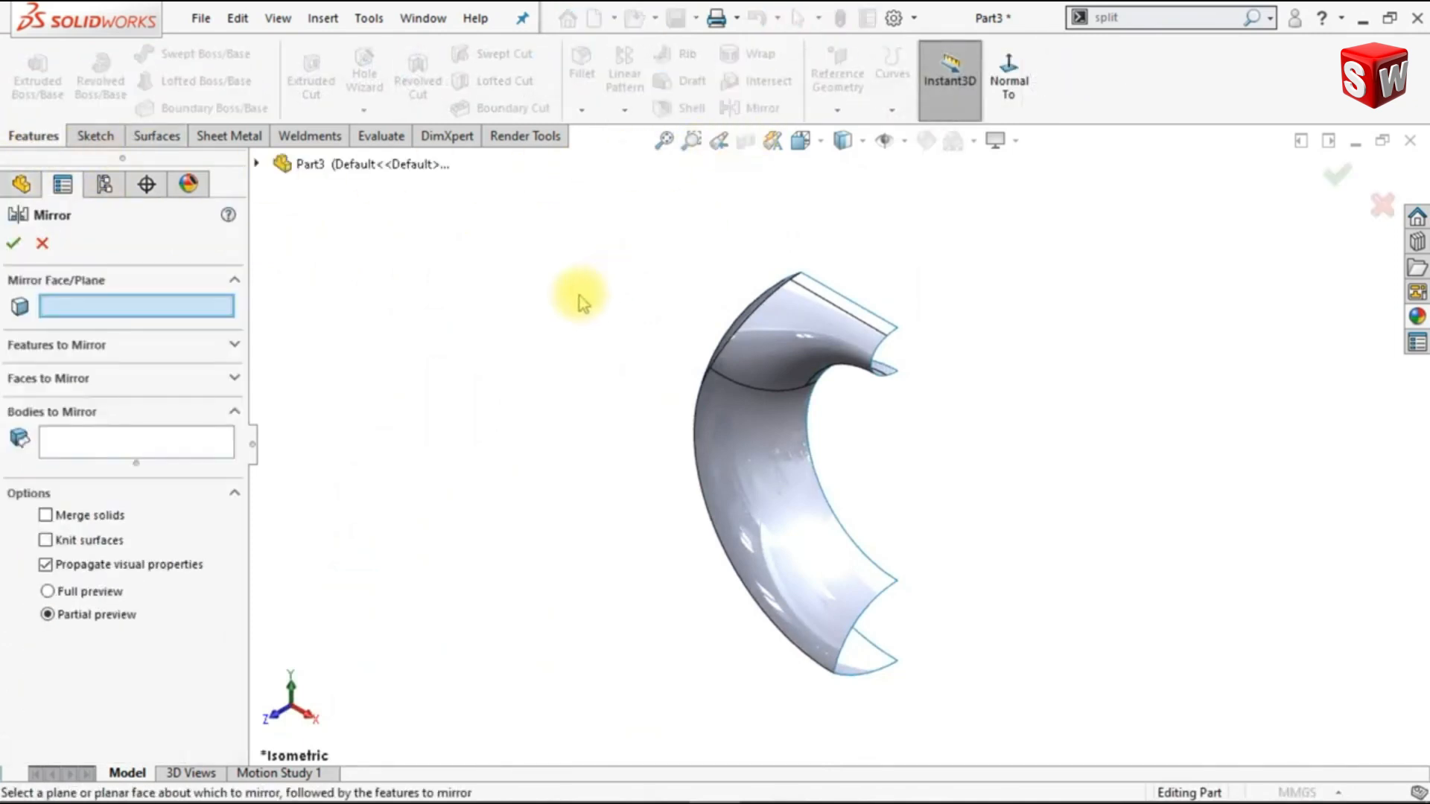
click(257, 164)
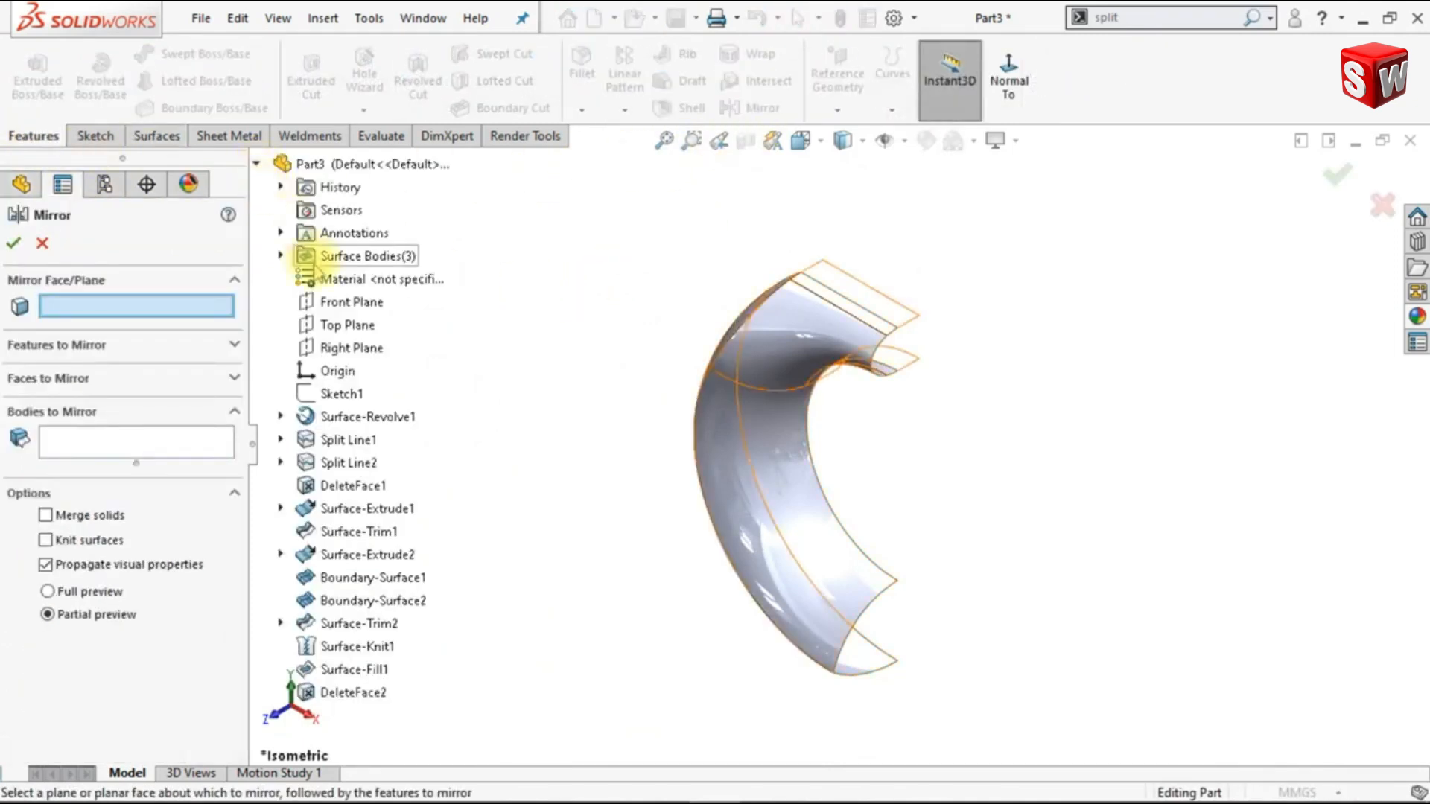
click(348, 301)
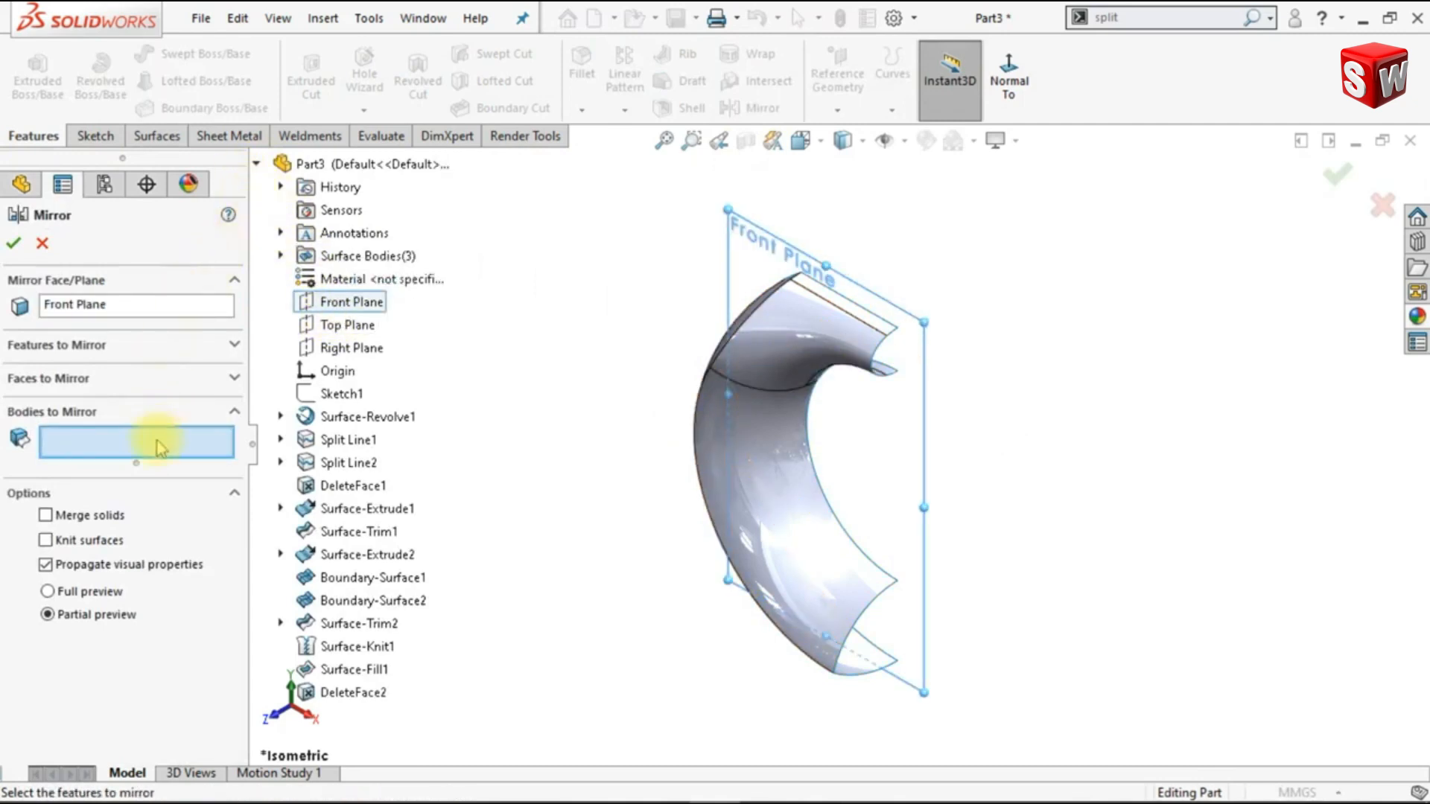
click(751, 491)
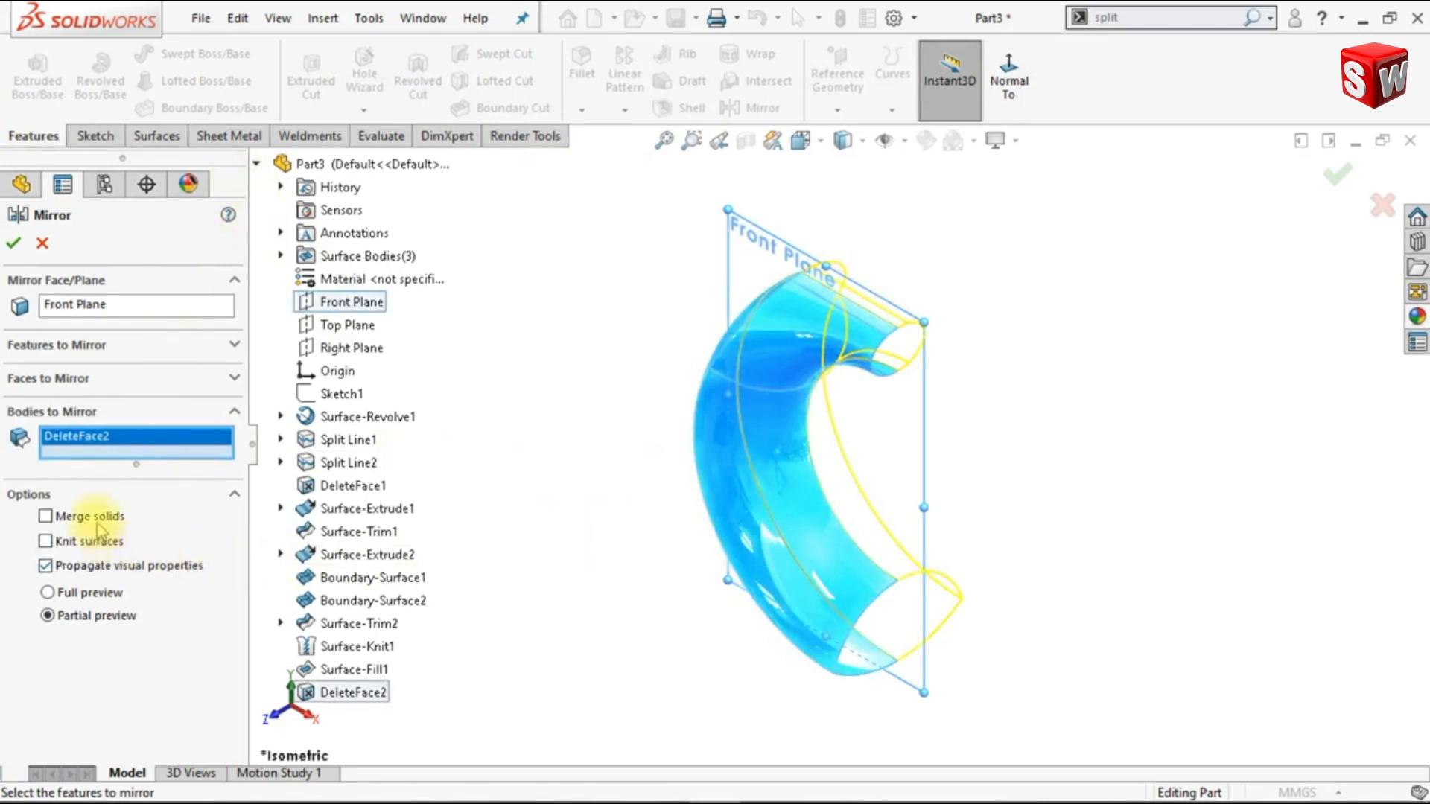
click(13, 246)
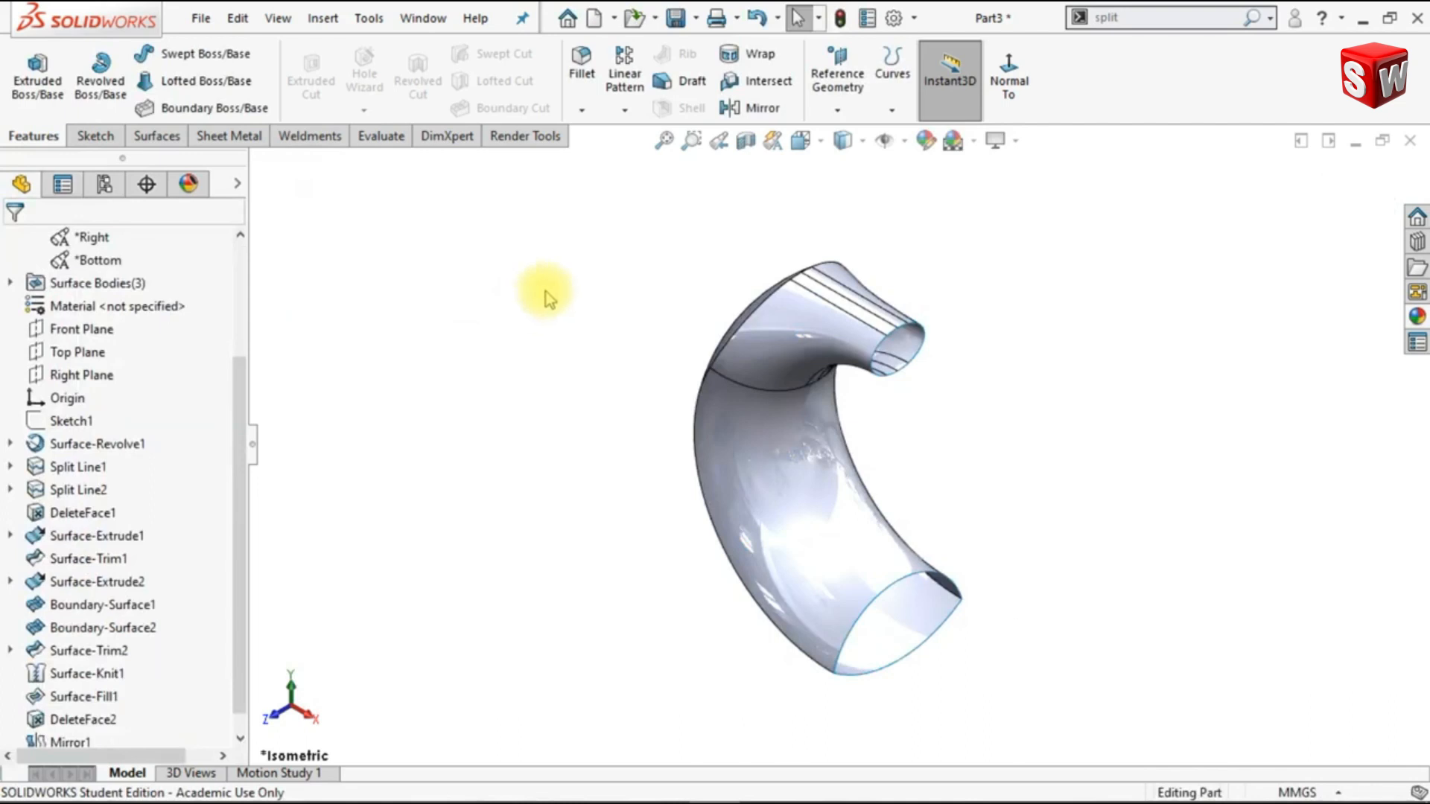
Mirror the knitted half ring body about the Right Plane with Knit surfaces enabled
click(752, 111)
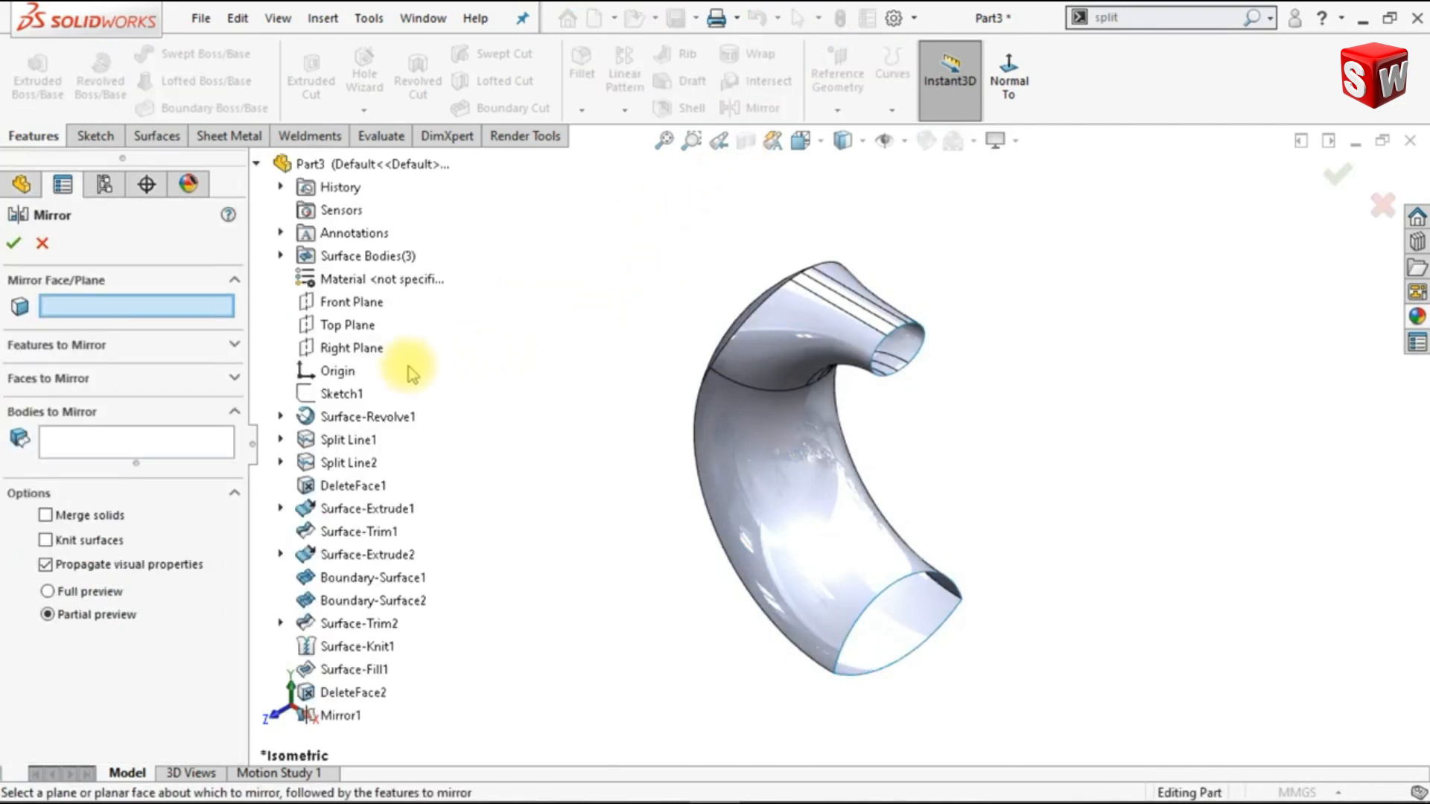
click(352, 348)
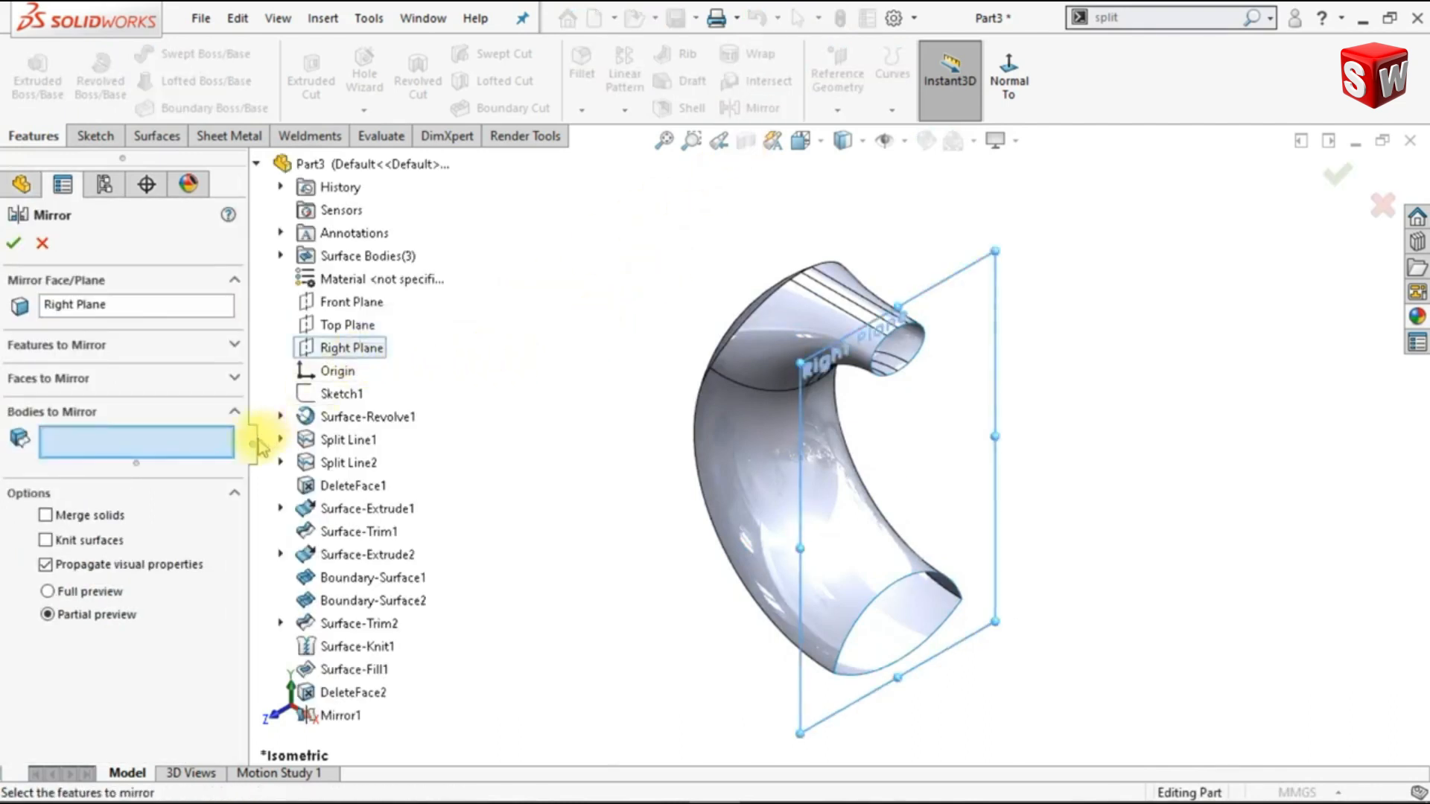
click(761, 439)
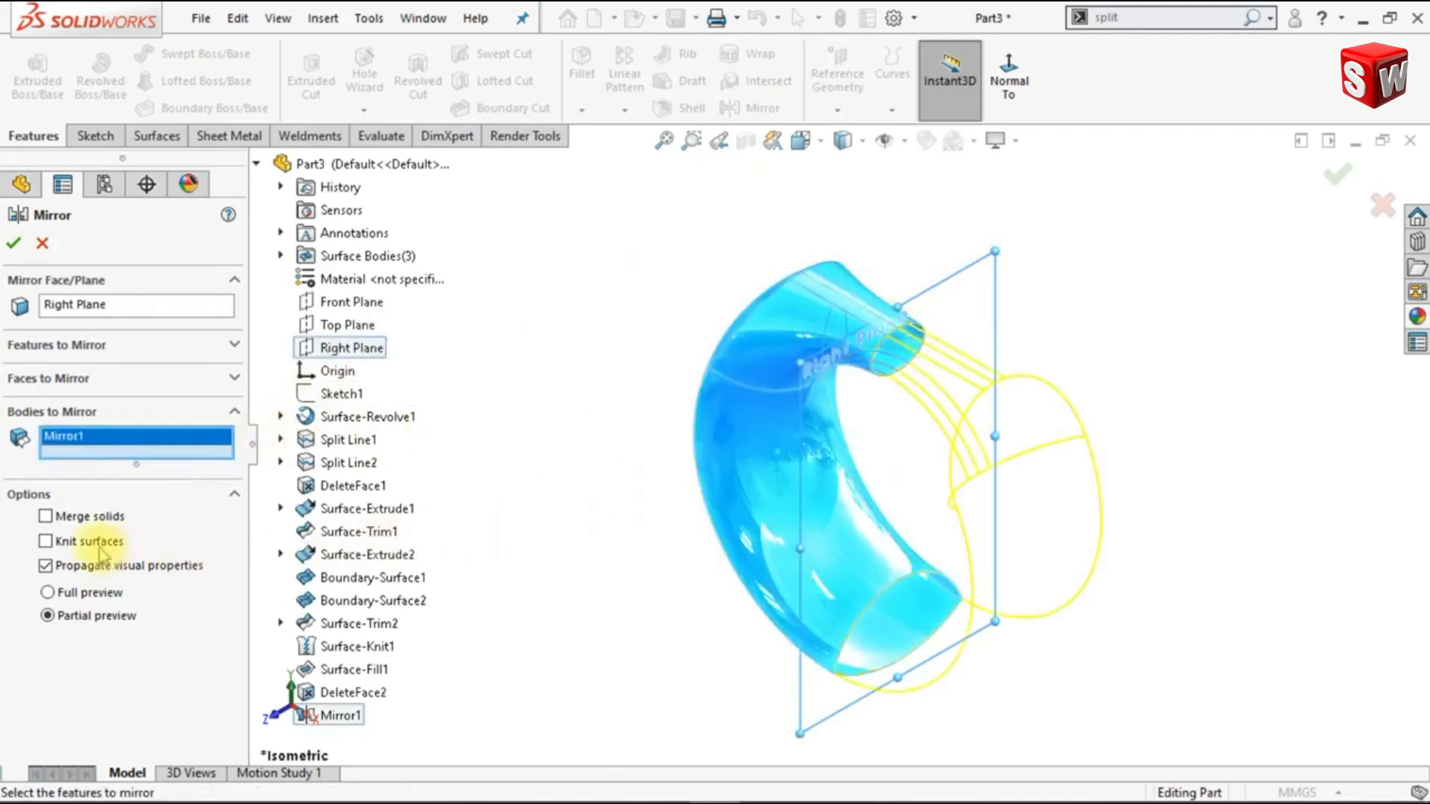
click(256, 163)
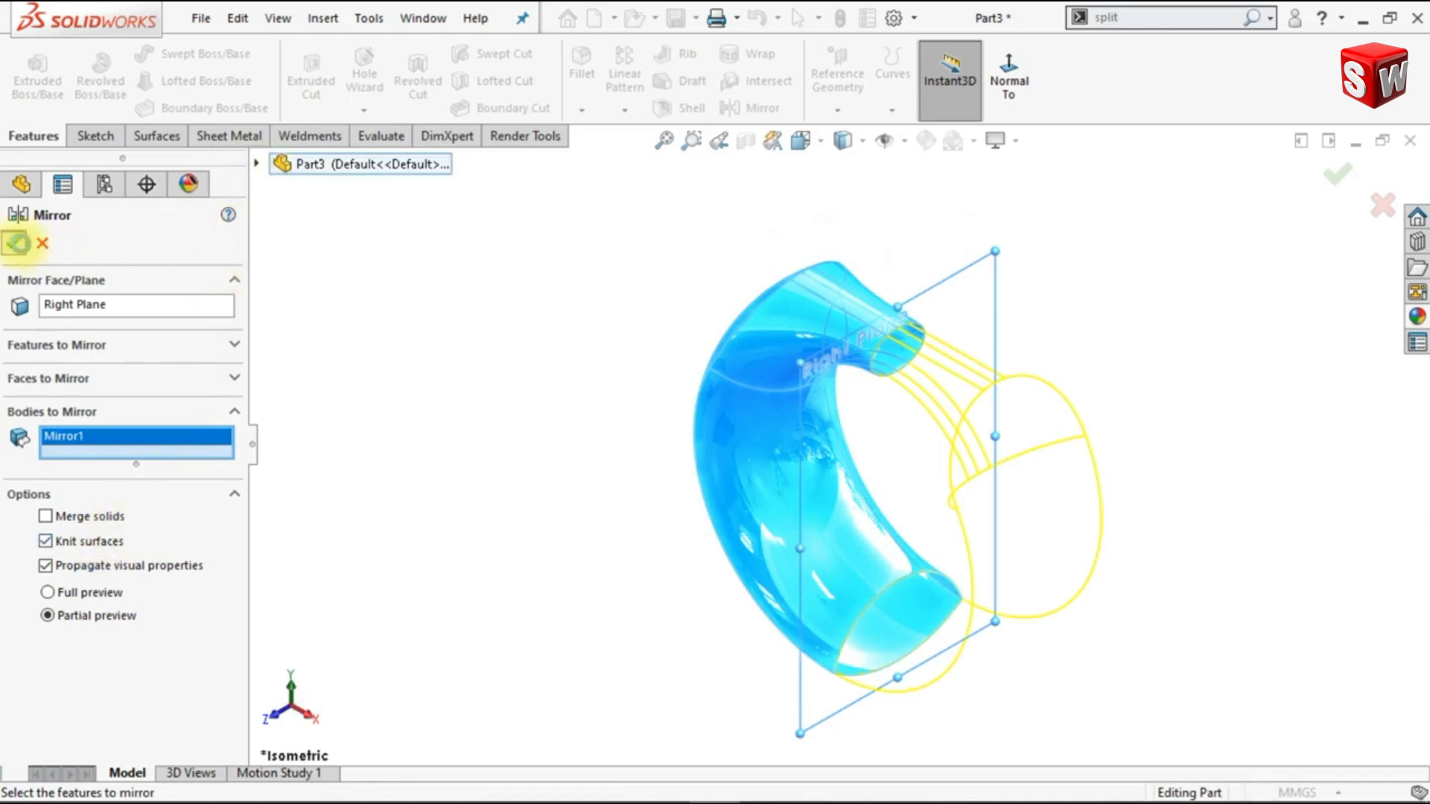
click(18, 243)
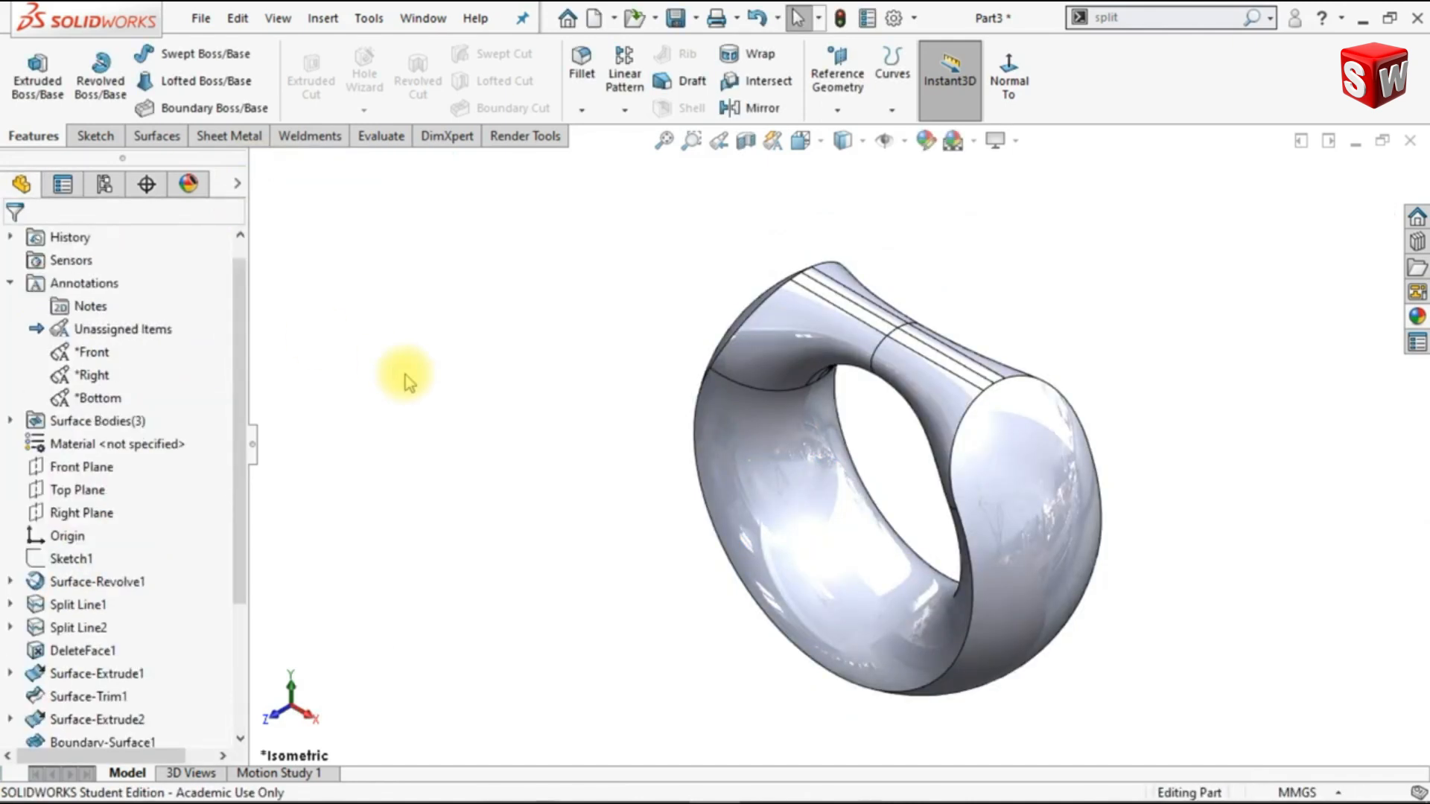
Thicken the closed ring surface into a solid using Create solid from enclosed volume
click(164, 138)
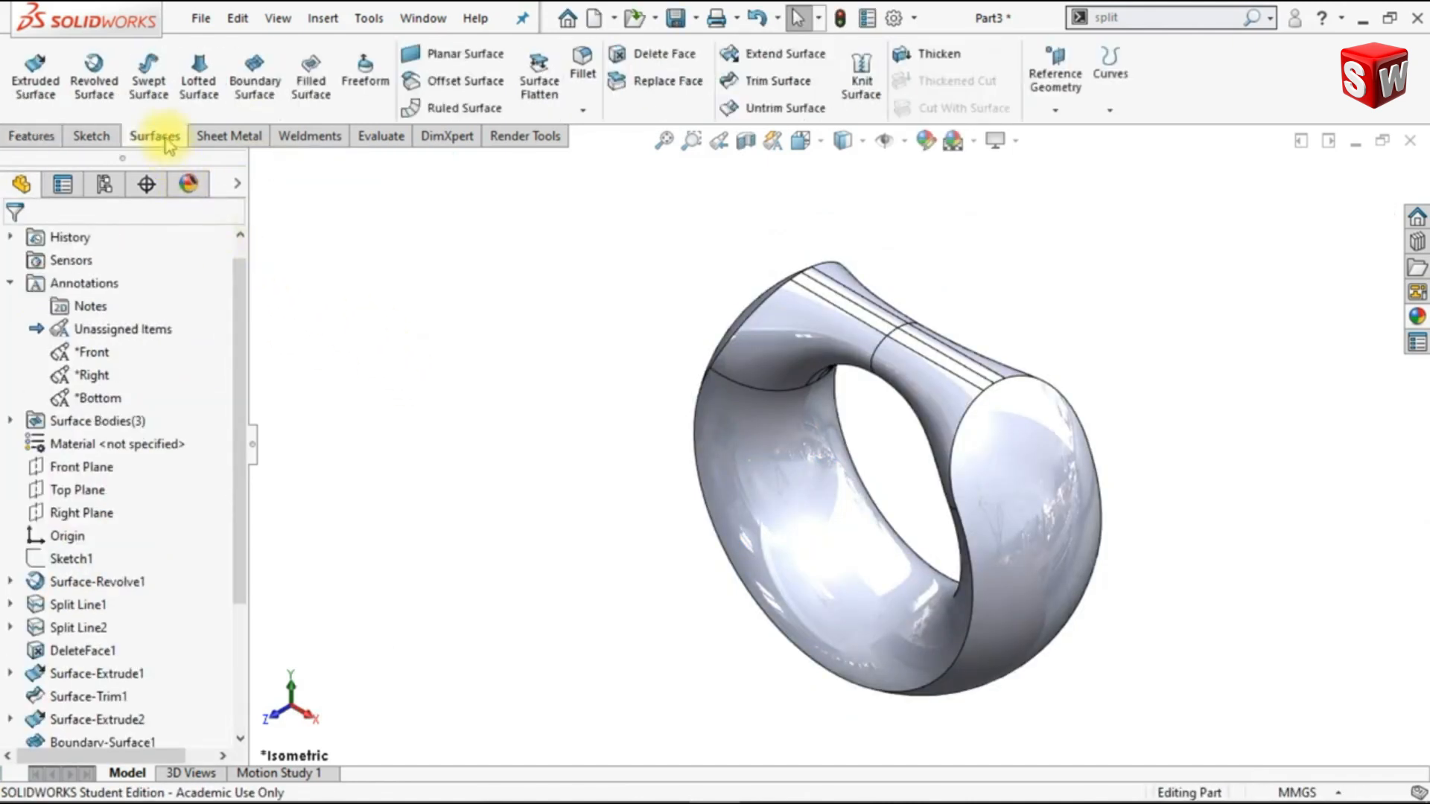
click(904, 53)
click(773, 449)
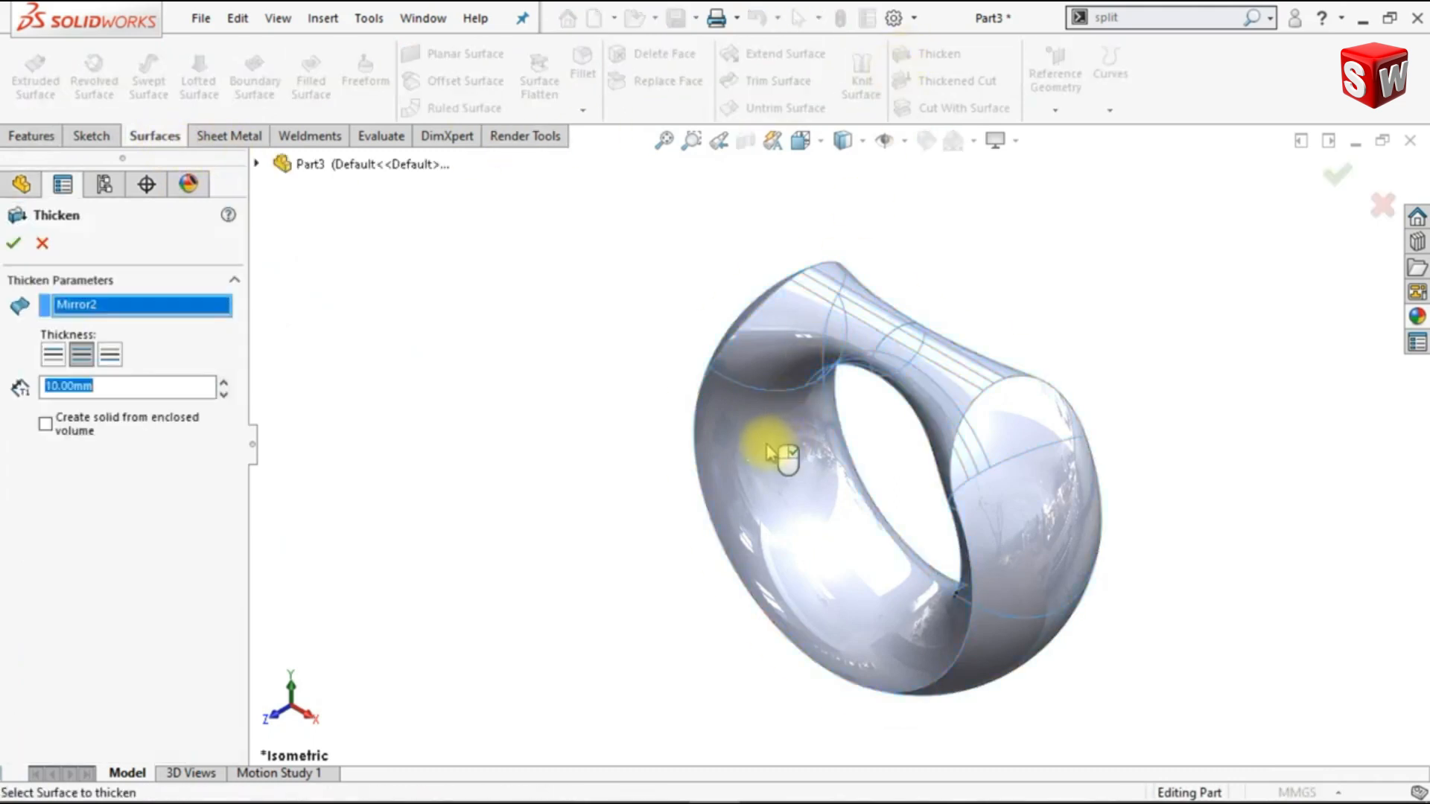
click(47, 428)
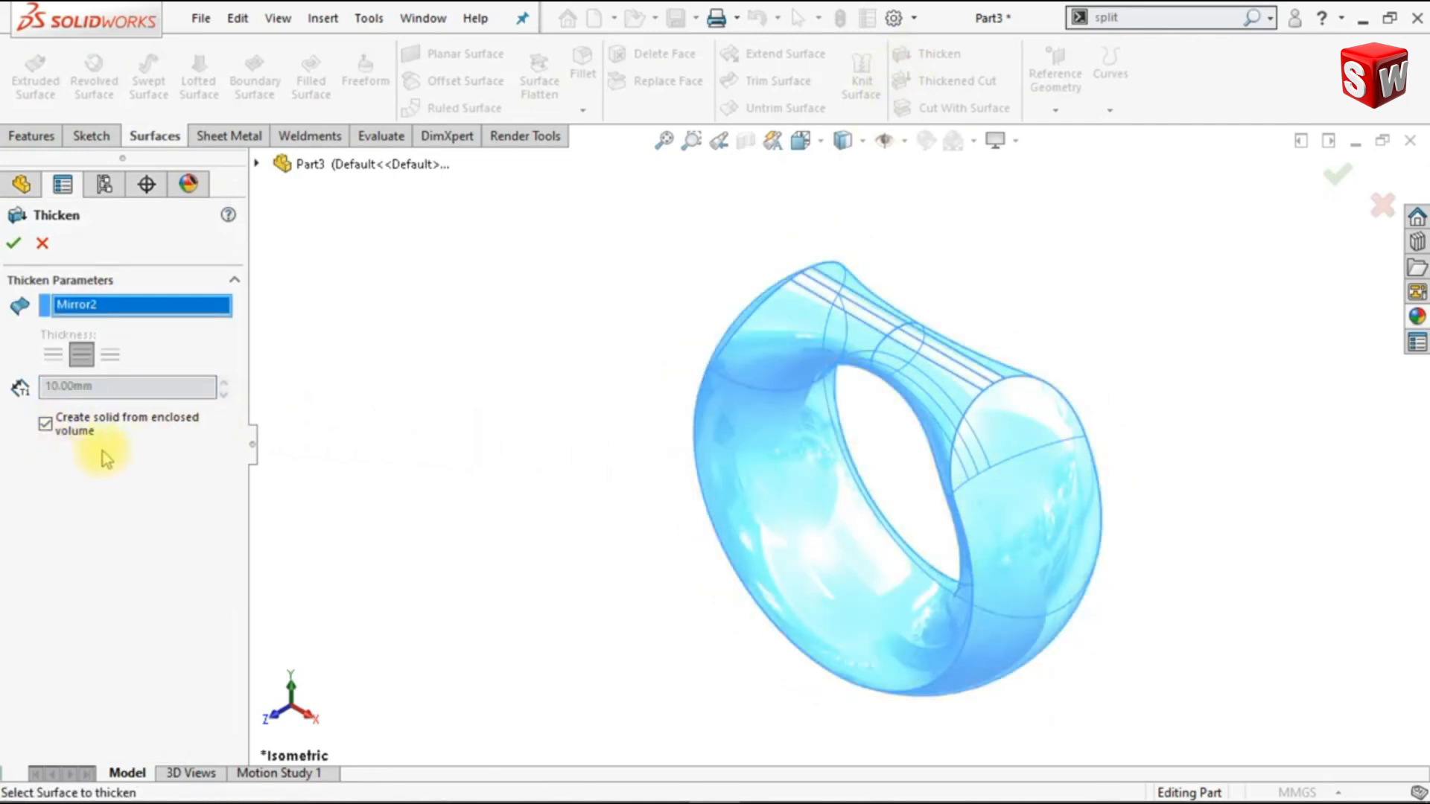
click(25, 248)
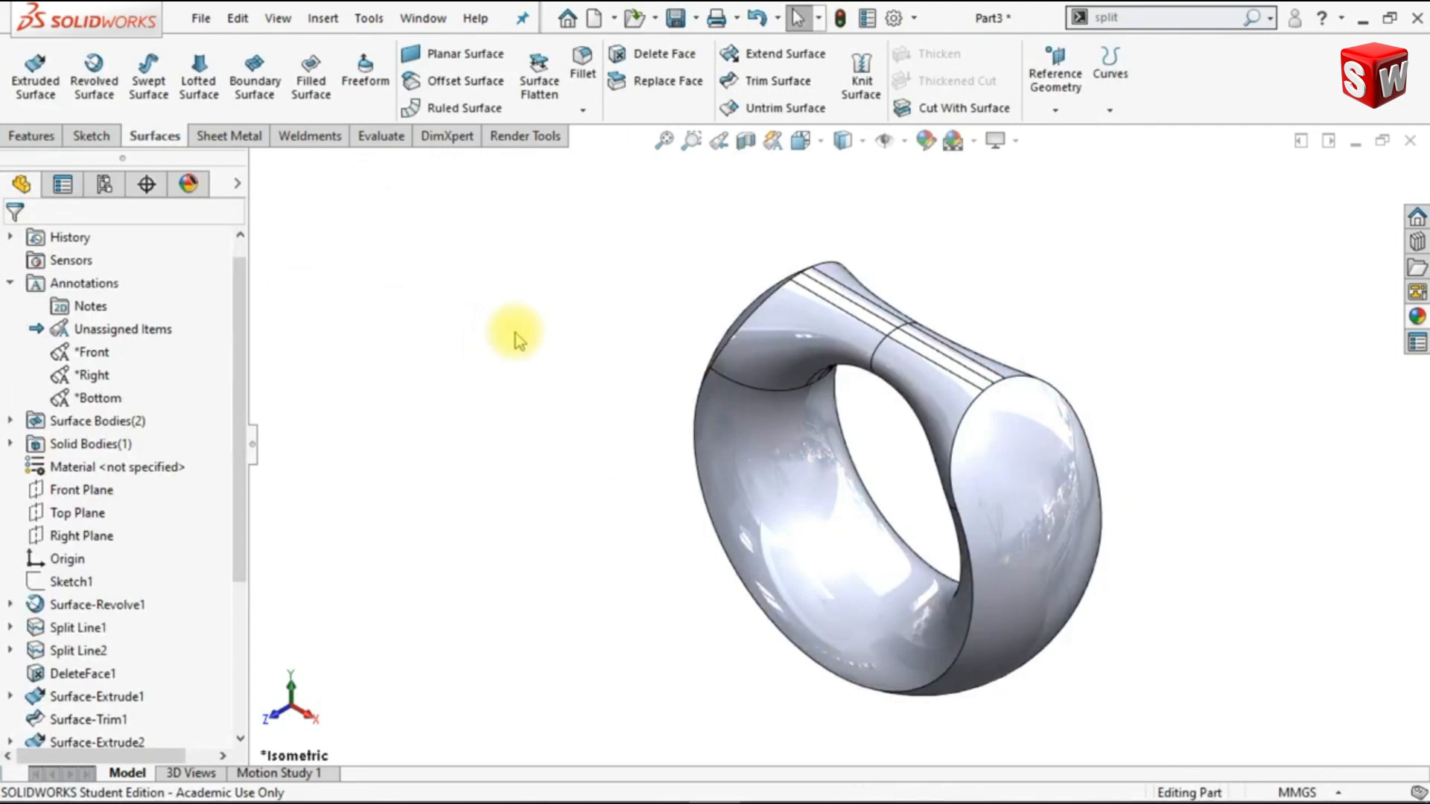
Start a swept cut with a circular profile of 2 mm diameter
click(32, 136)
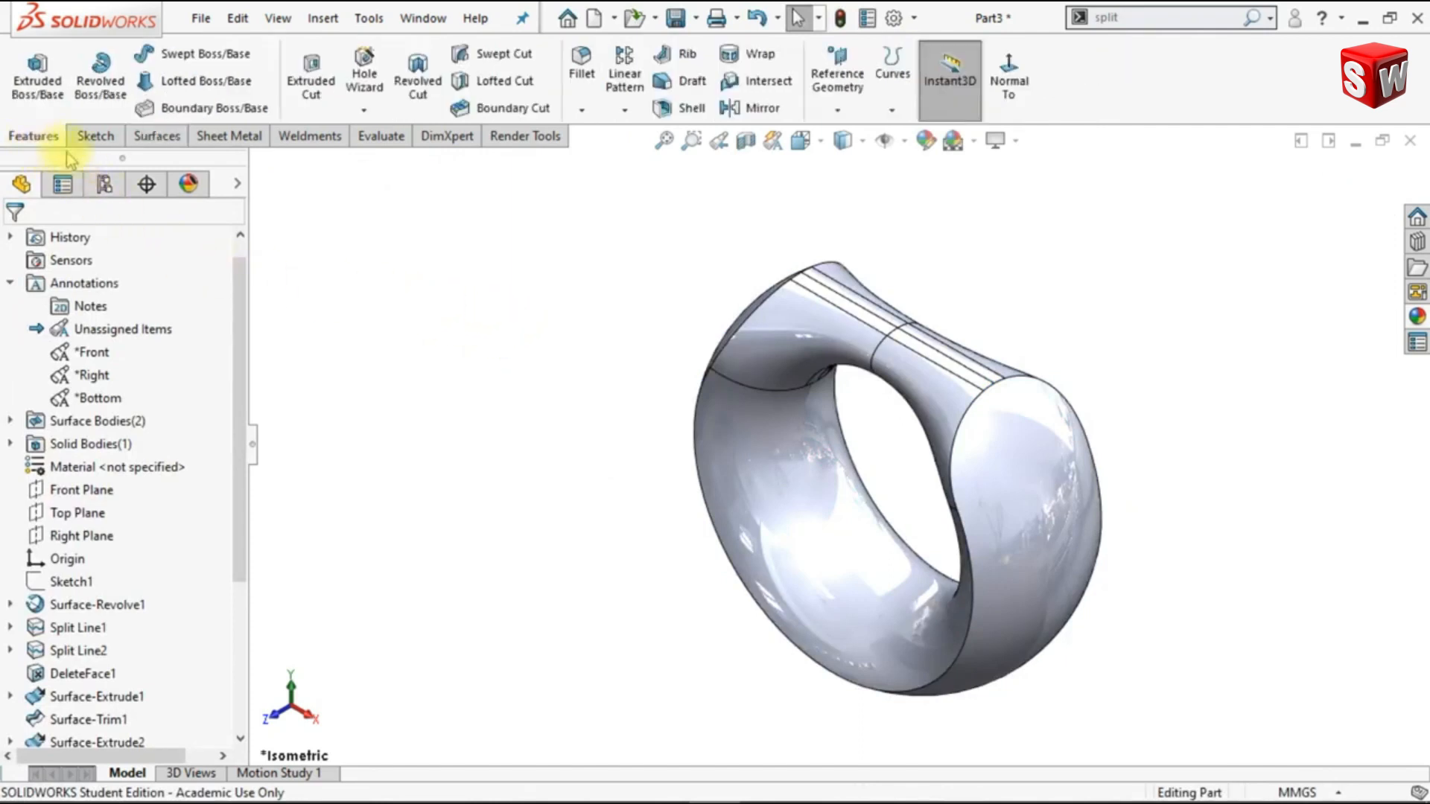
click(517, 60)
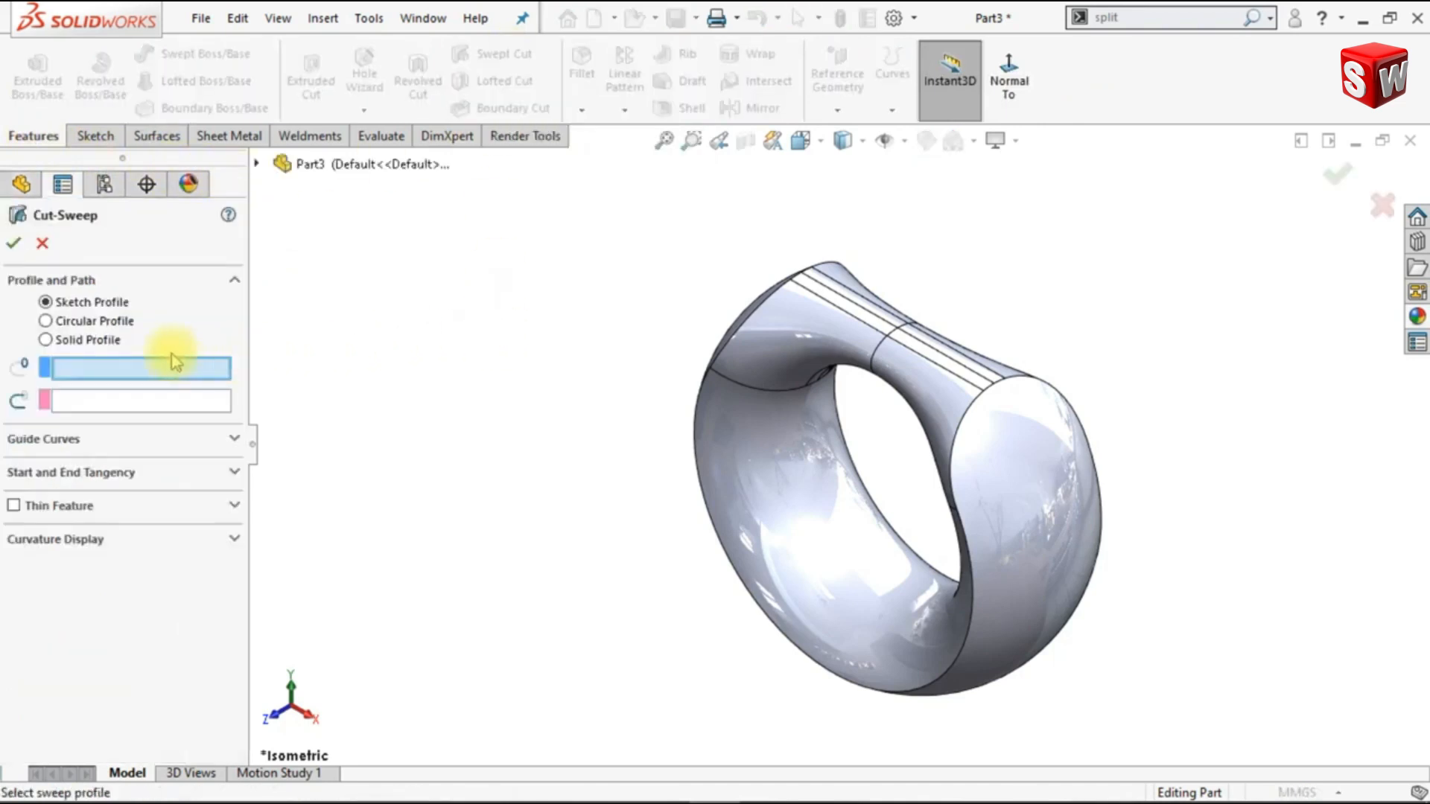
click(88, 333)
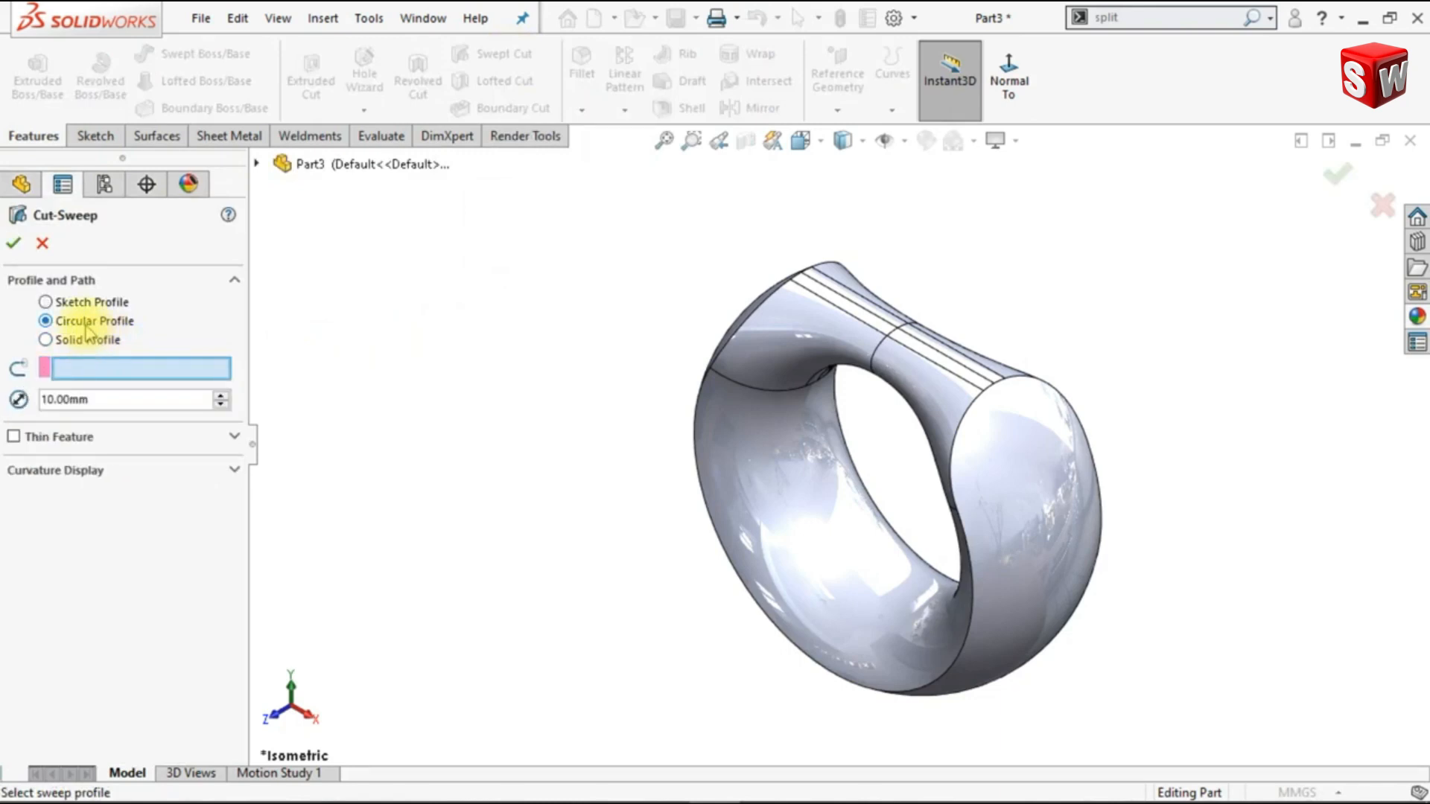
double_click(105, 400)
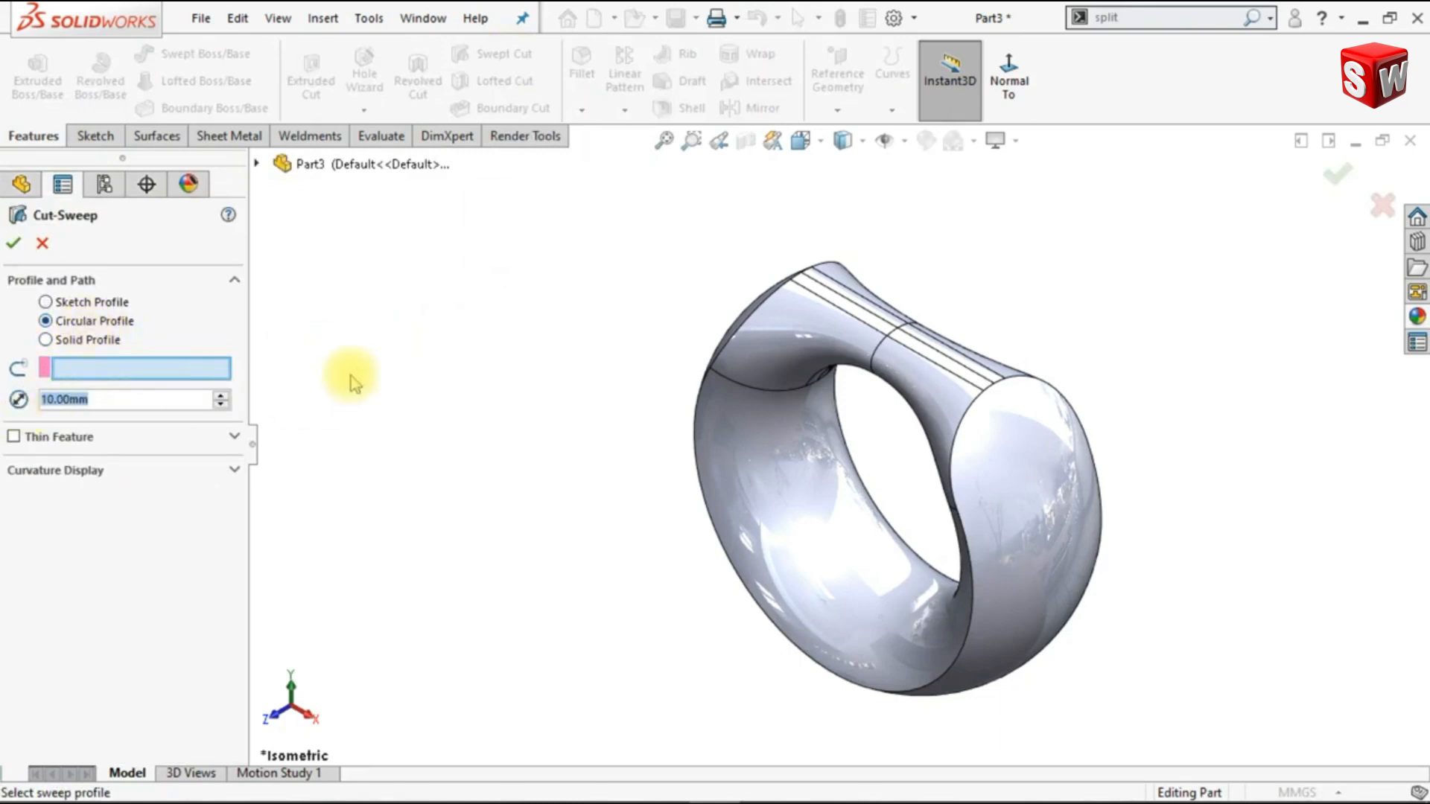
text(2)
key(Return)
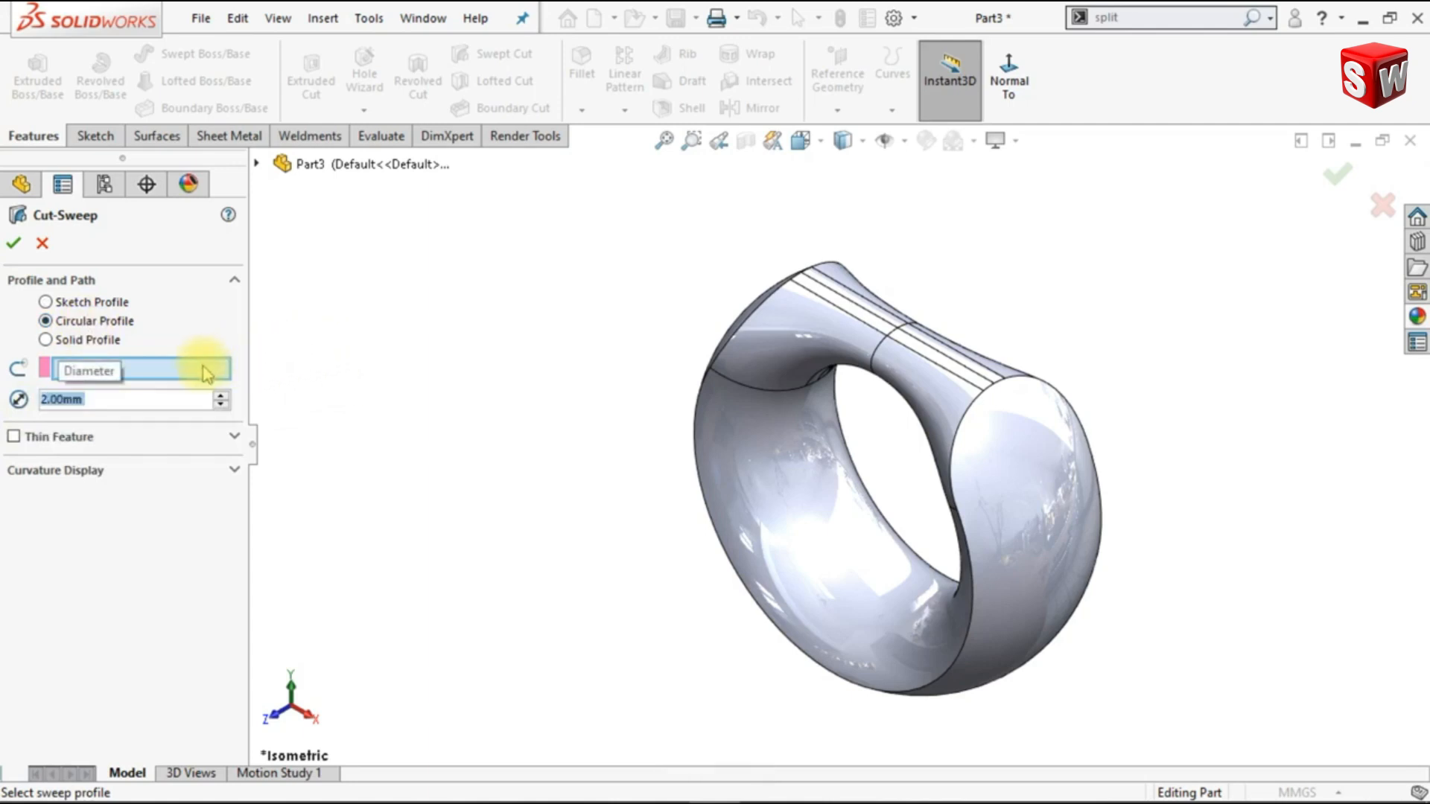
Pick the closed loop of sharp edges around the ring's rim as the sweep path using SelectionManager and create the swept cut
right_click(207, 373)
click(227, 404)
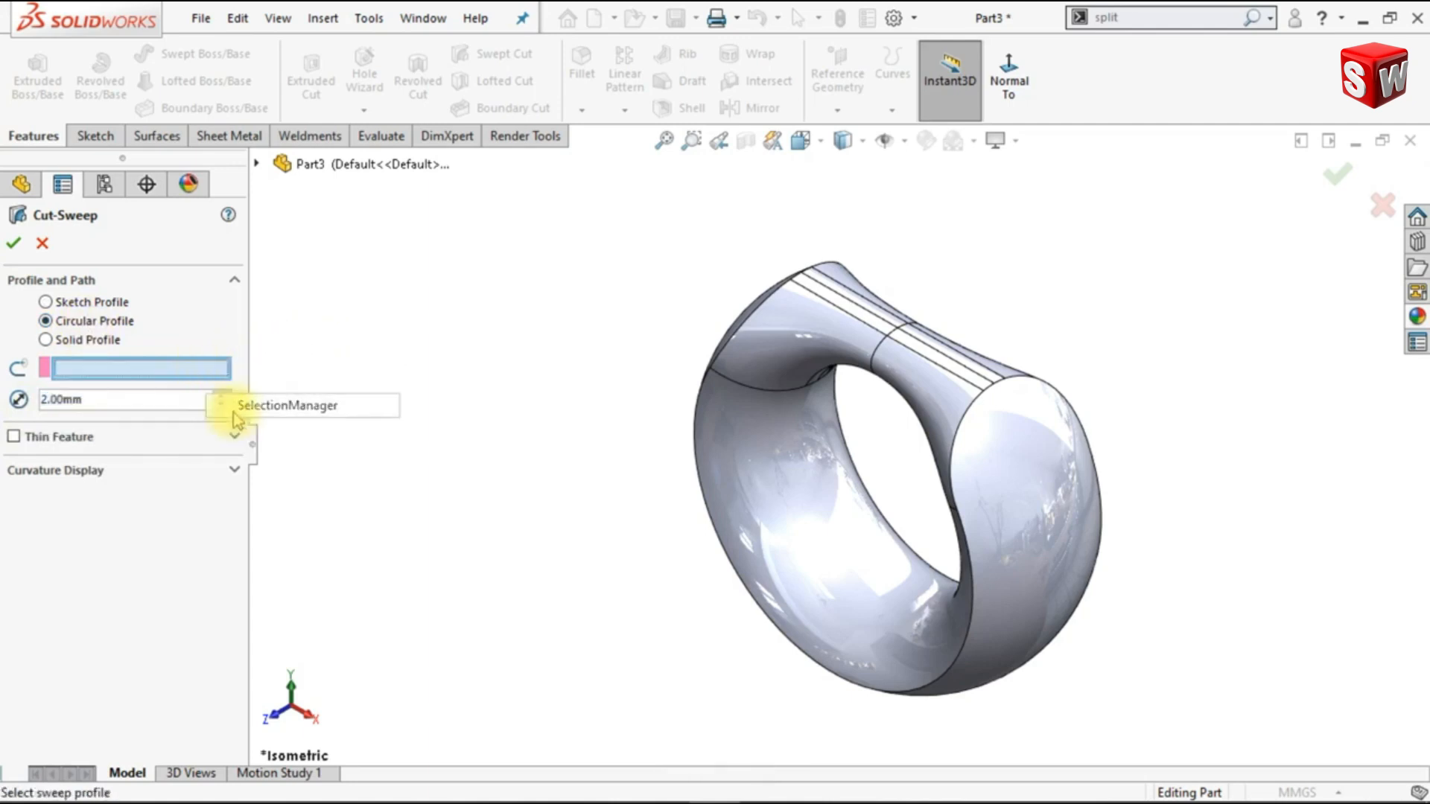
click(746, 332)
click(700, 419)
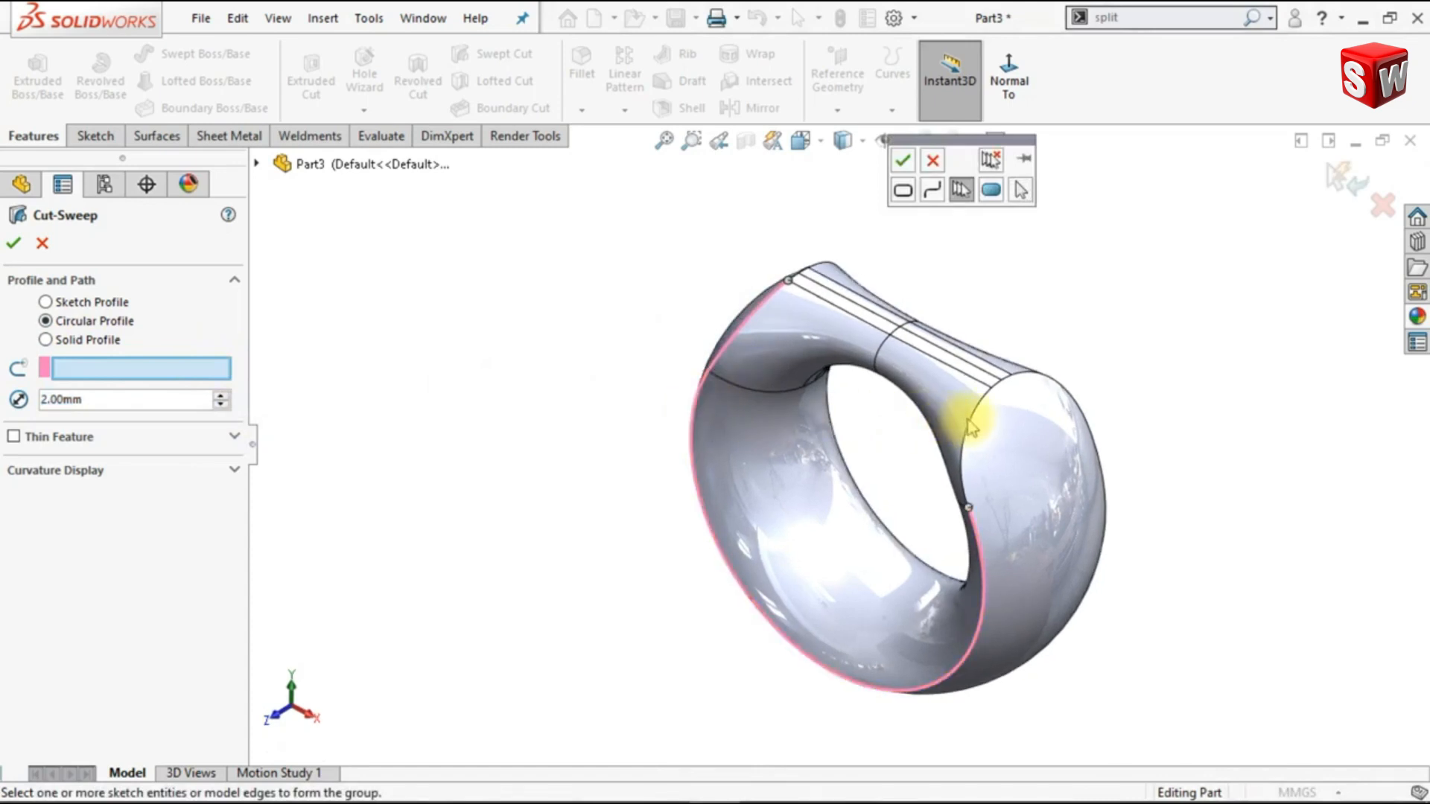
scroll(991, 406, down, 5)
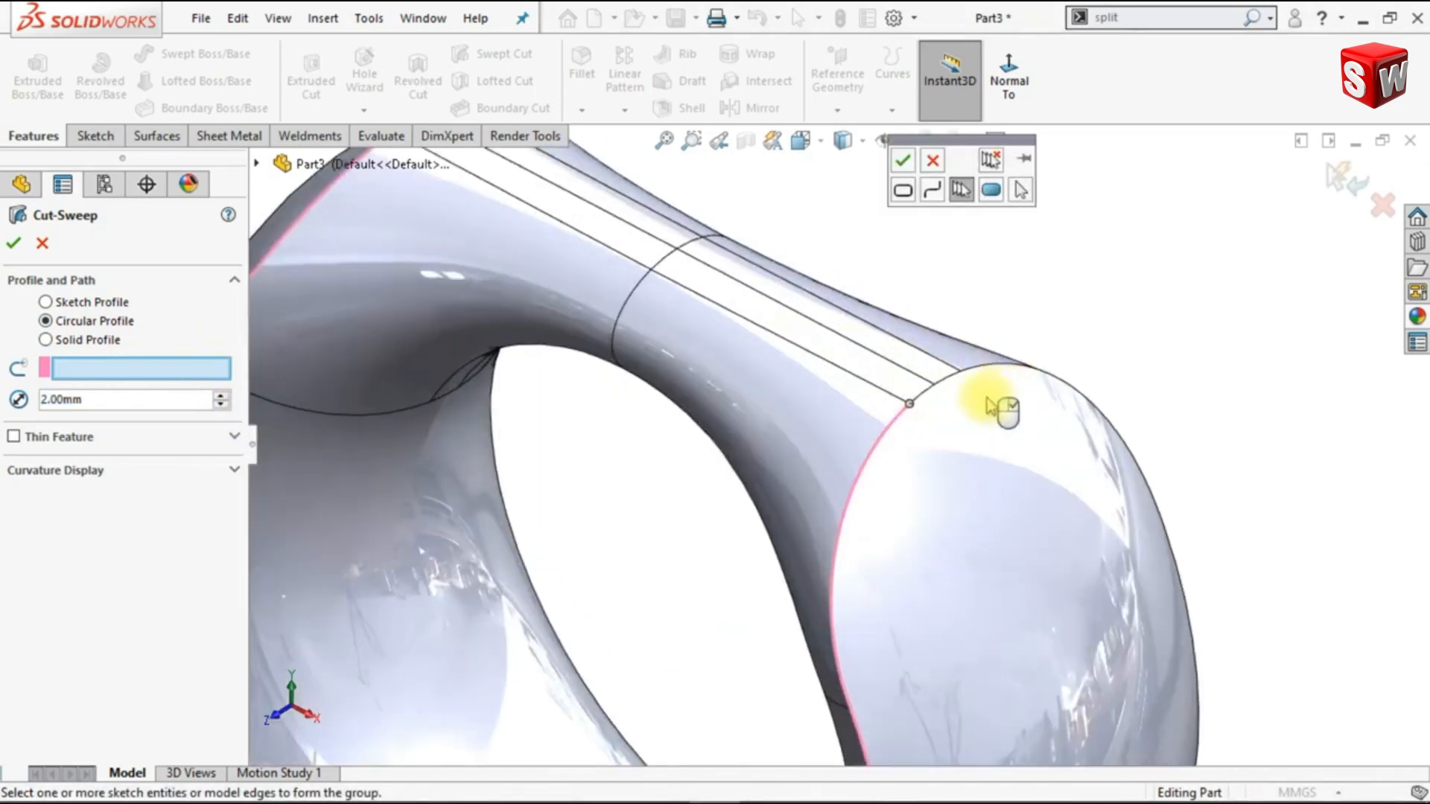
click(928, 401)
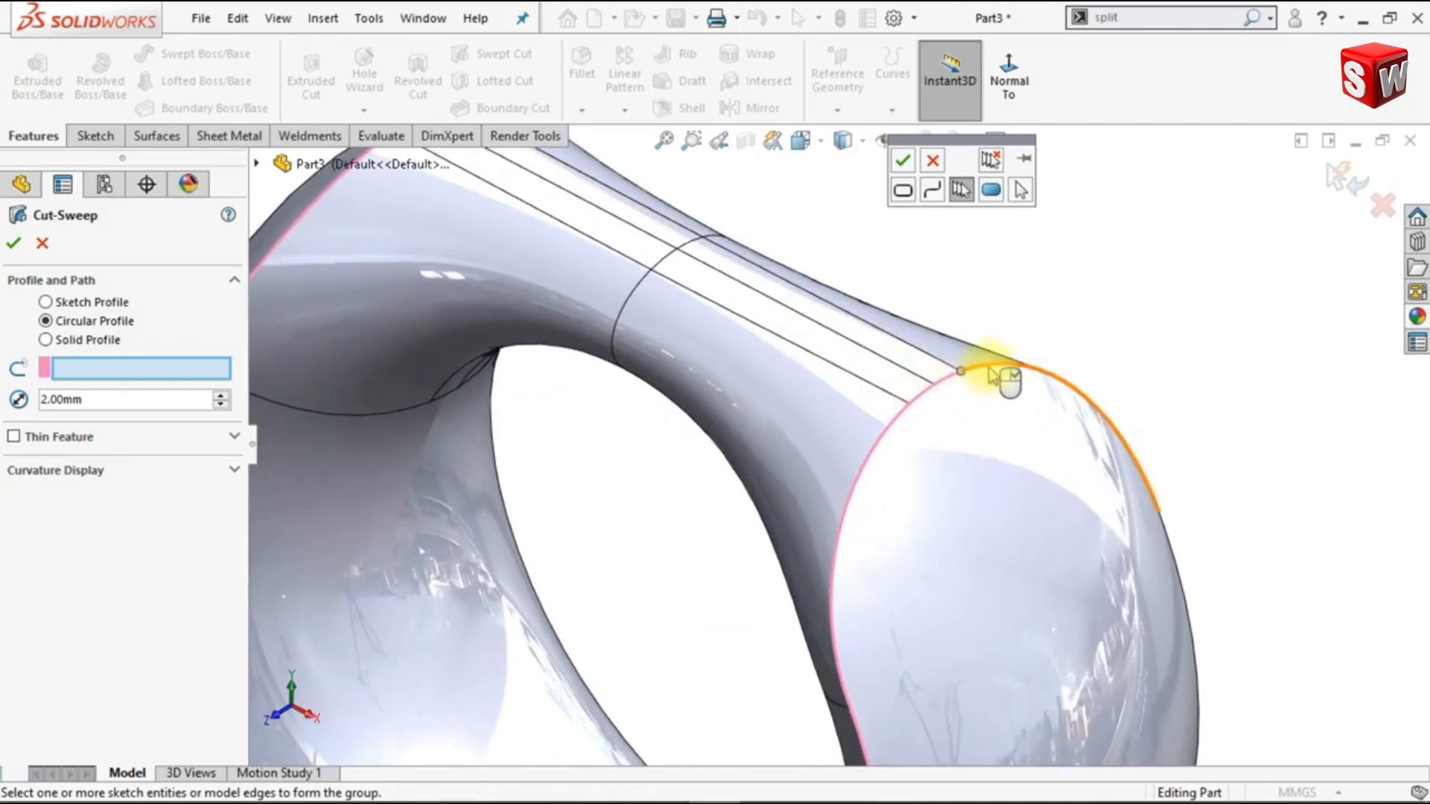
scroll(833, 306, up, 5)
scroll(737, 300, down, 3)
middle_drag(736, 298, 1108, 674)
middle_drag(1038, 568, 684, 439)
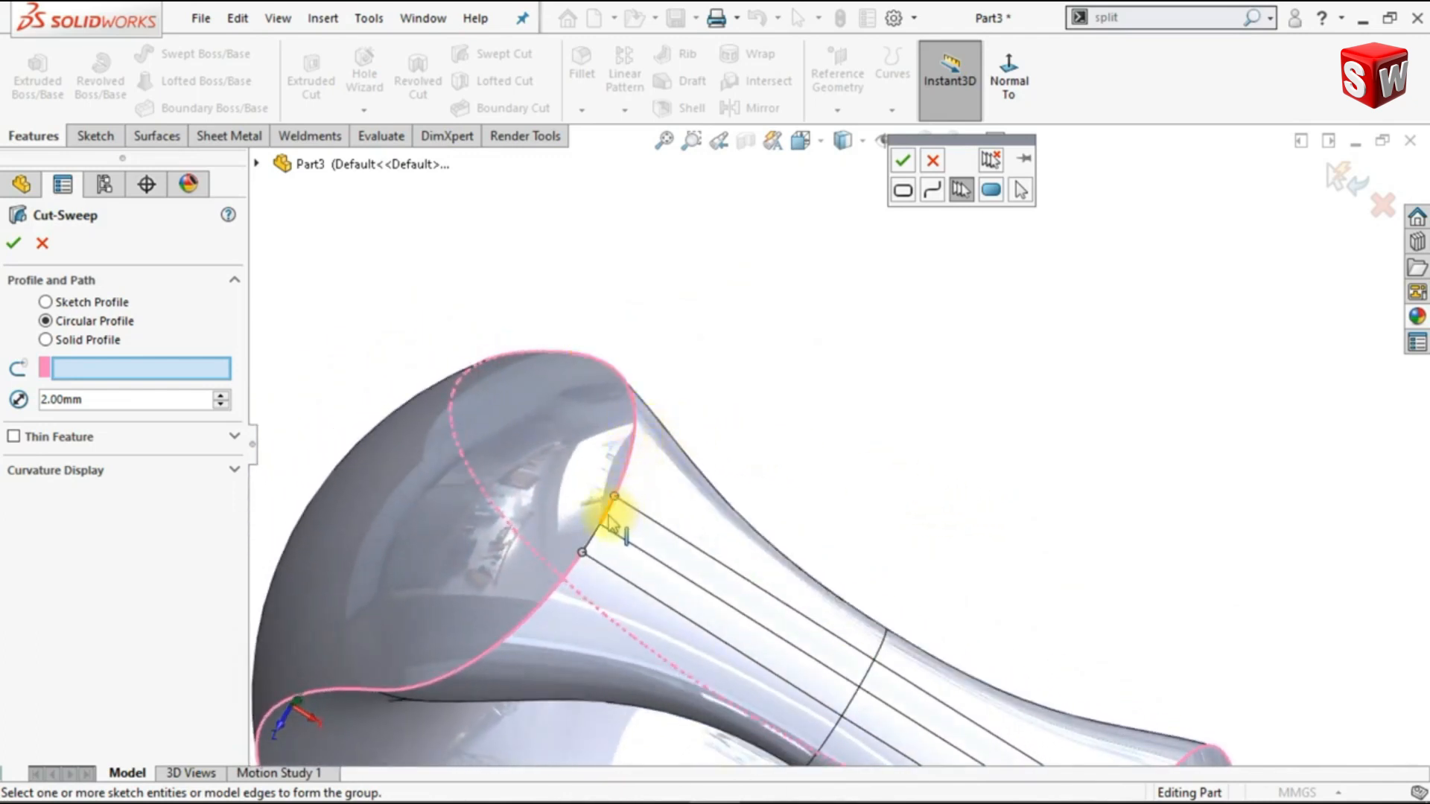
click(609, 547)
click(594, 547)
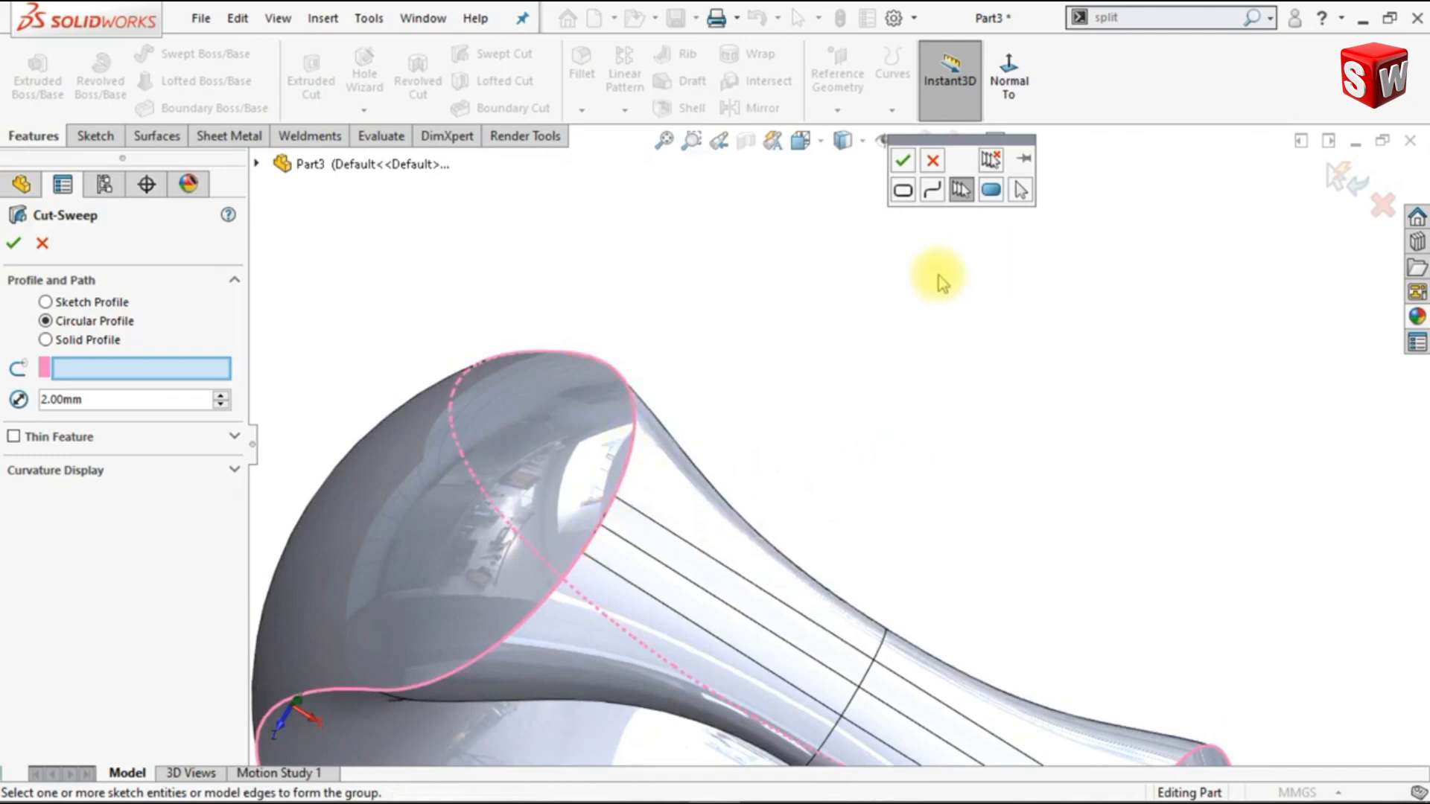
click(905, 168)
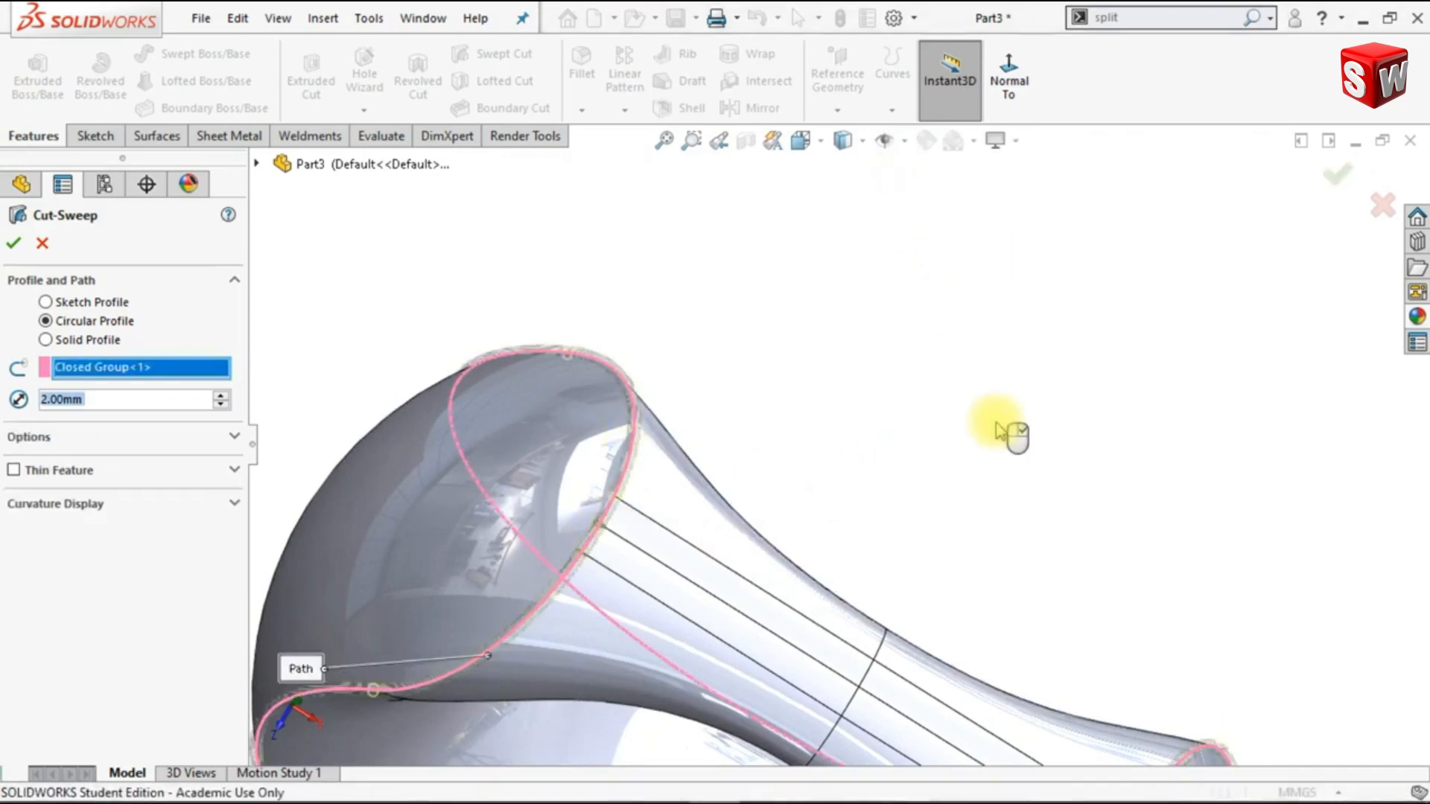
scroll(996, 428, up, 3)
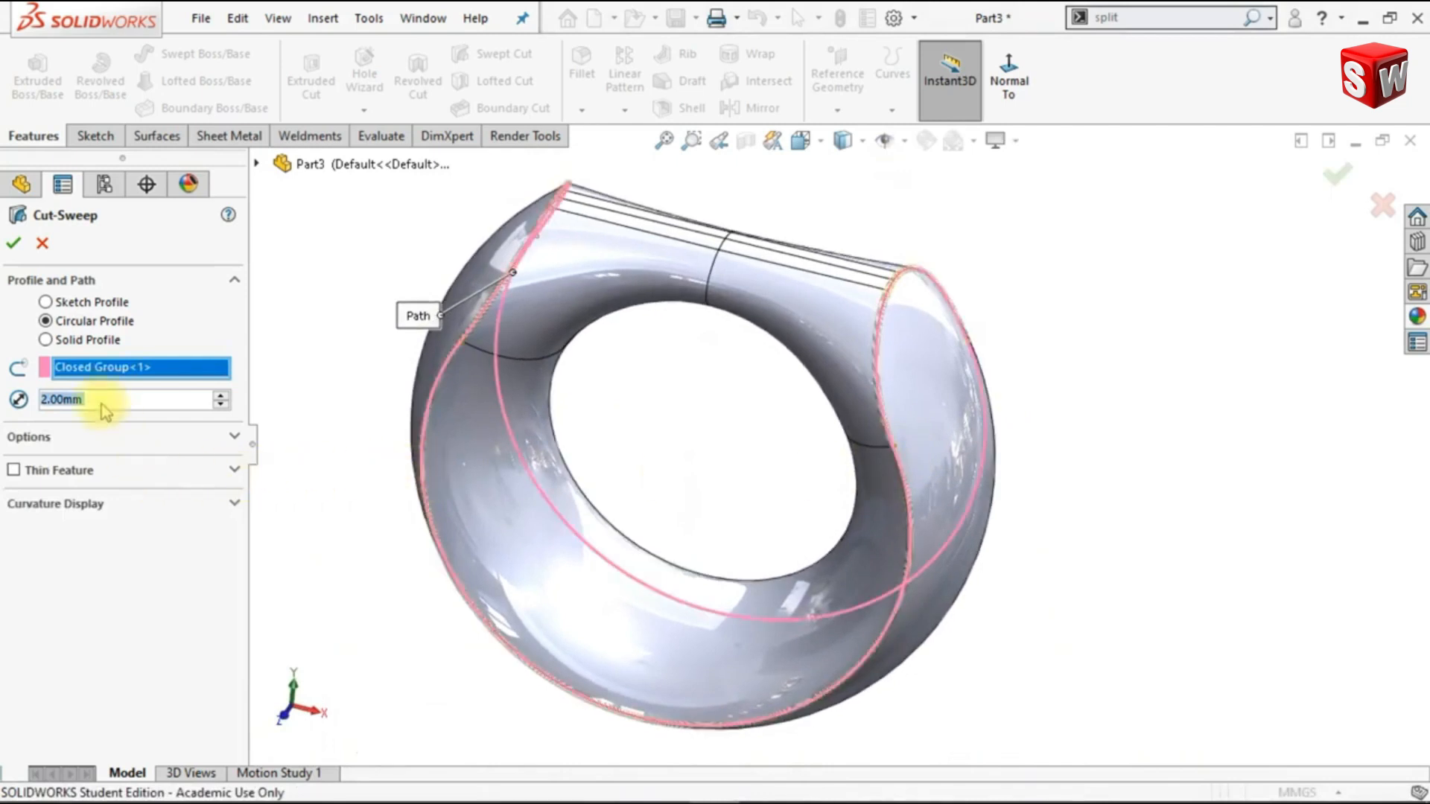
click(234, 437)
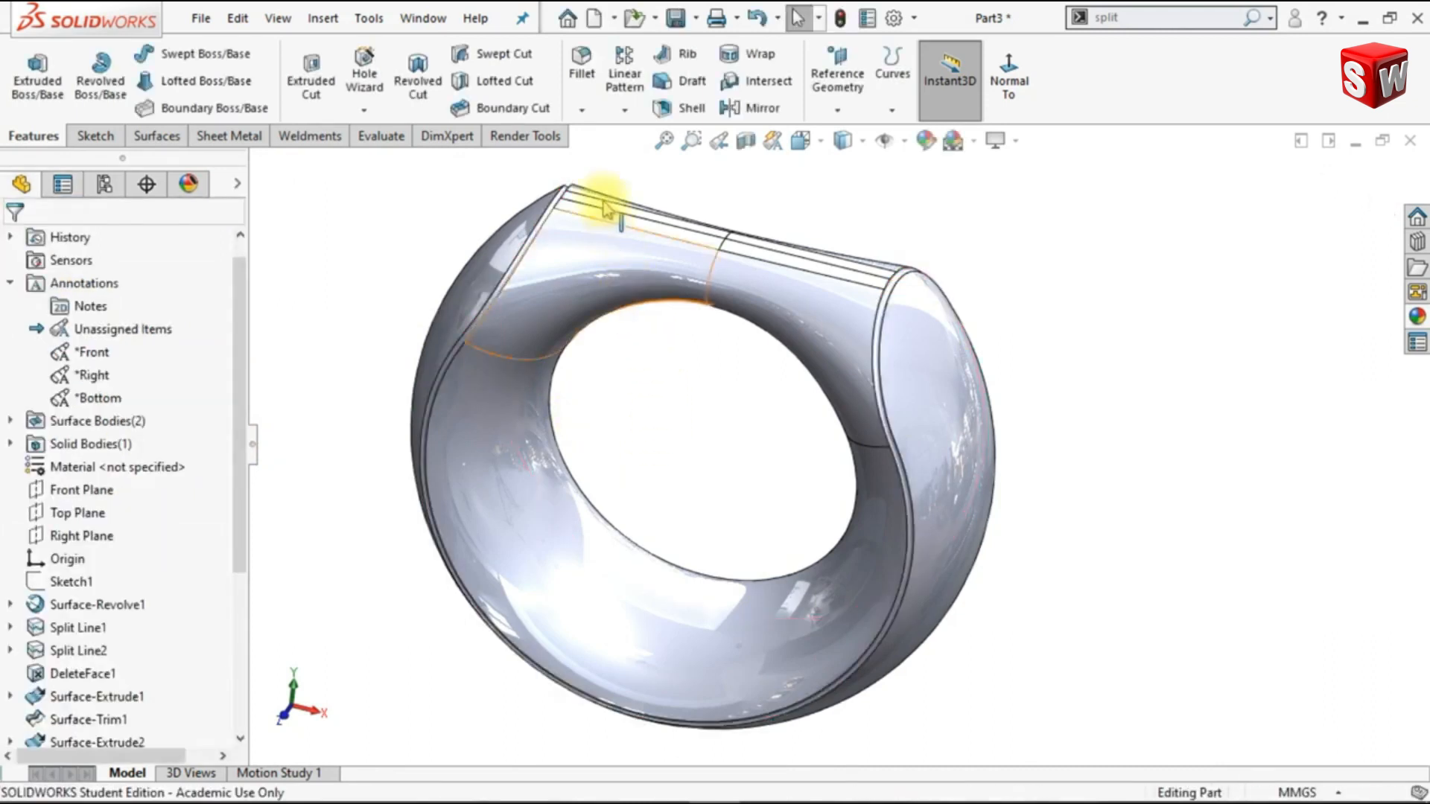
Start a face fillet between the swept groove face and the ring's large outer face
click(582, 61)
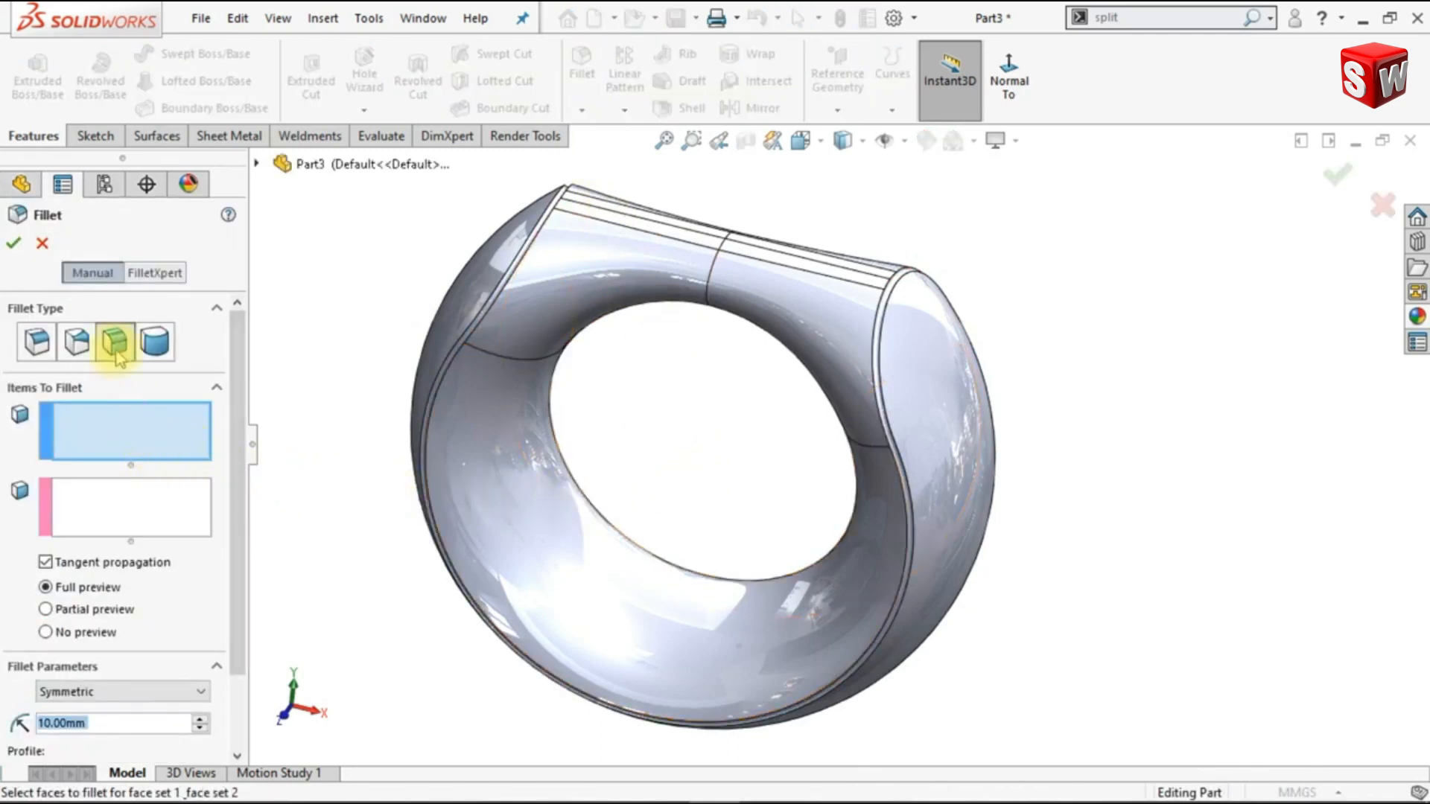
scroll(670, 351, down, 10)
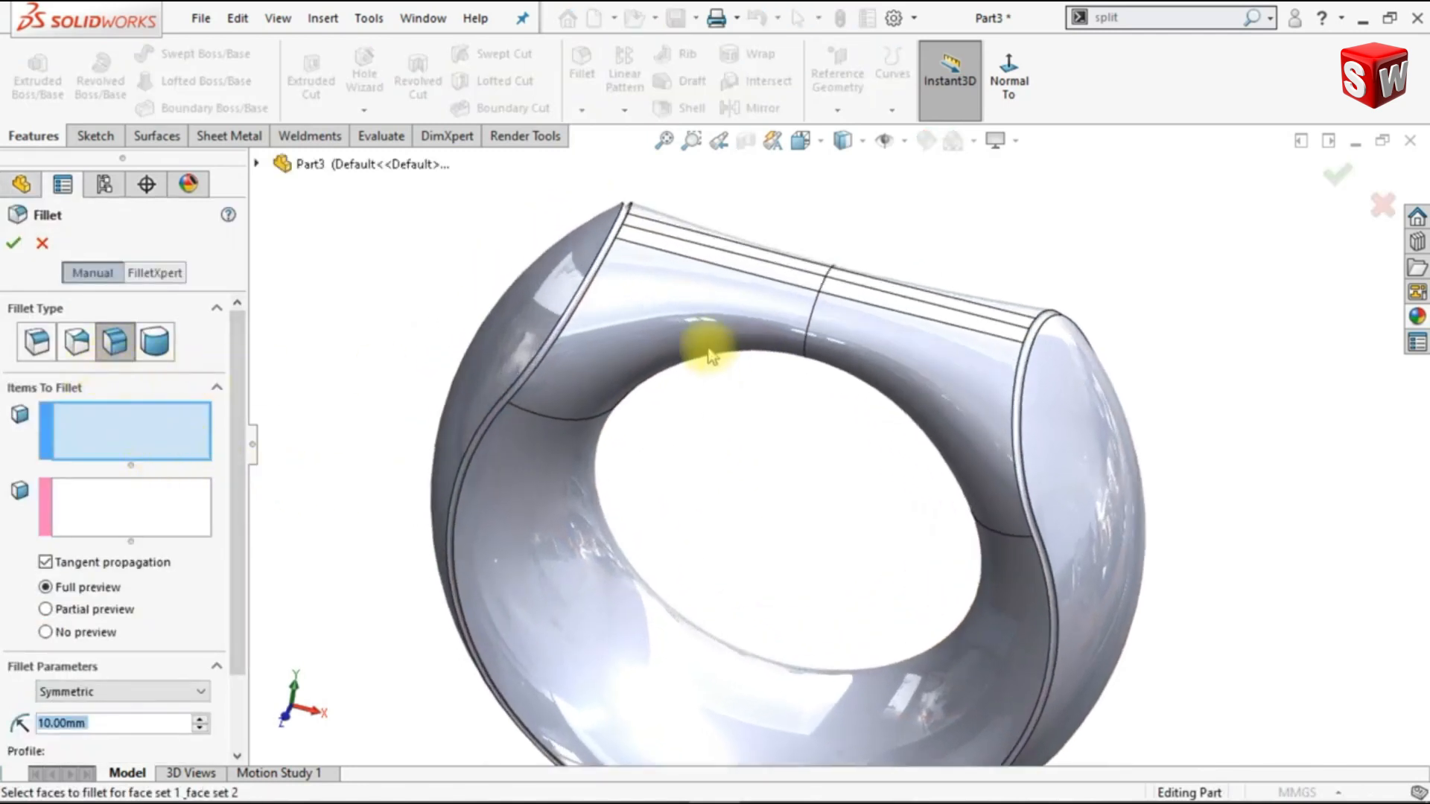
scroll(767, 402, down, 2)
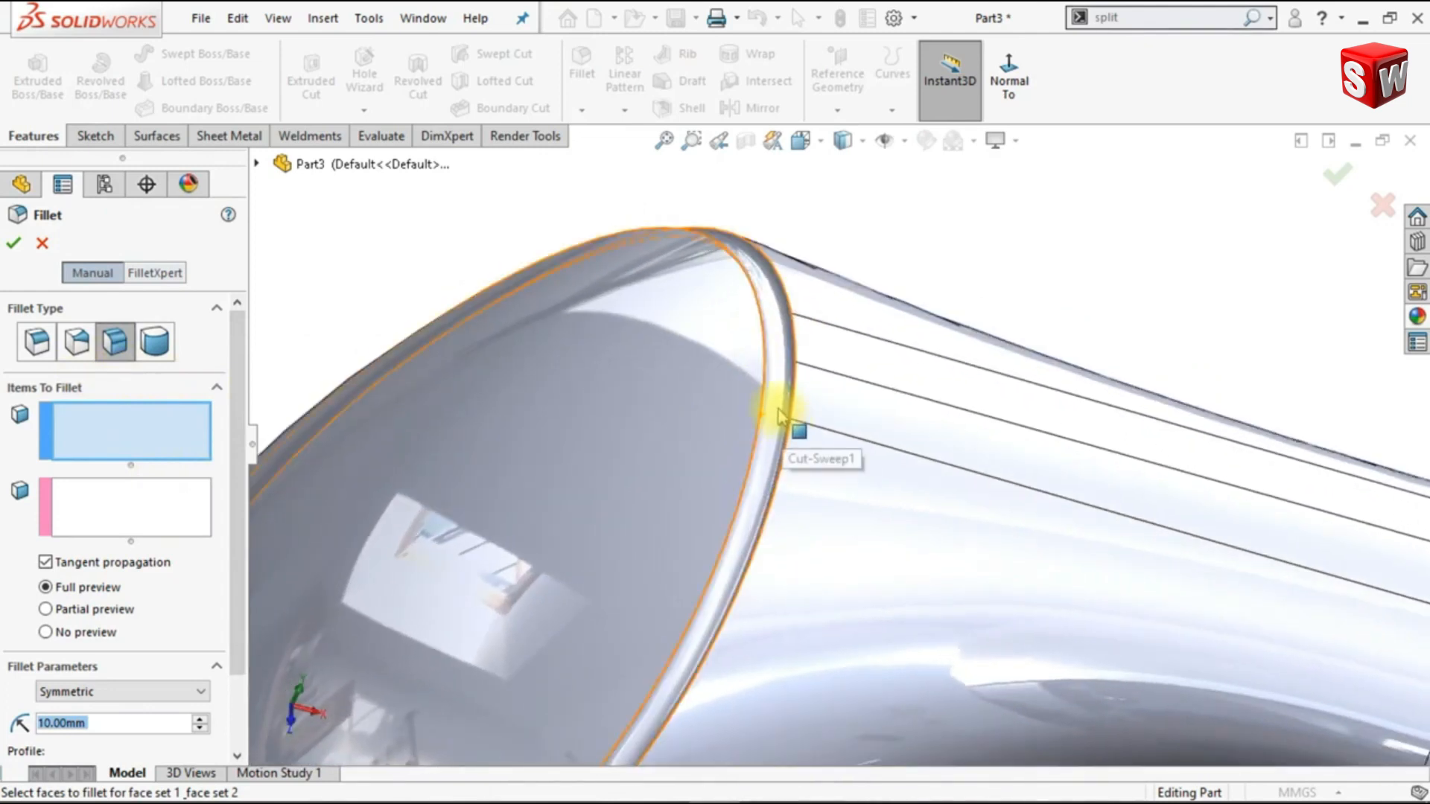
click(777, 408)
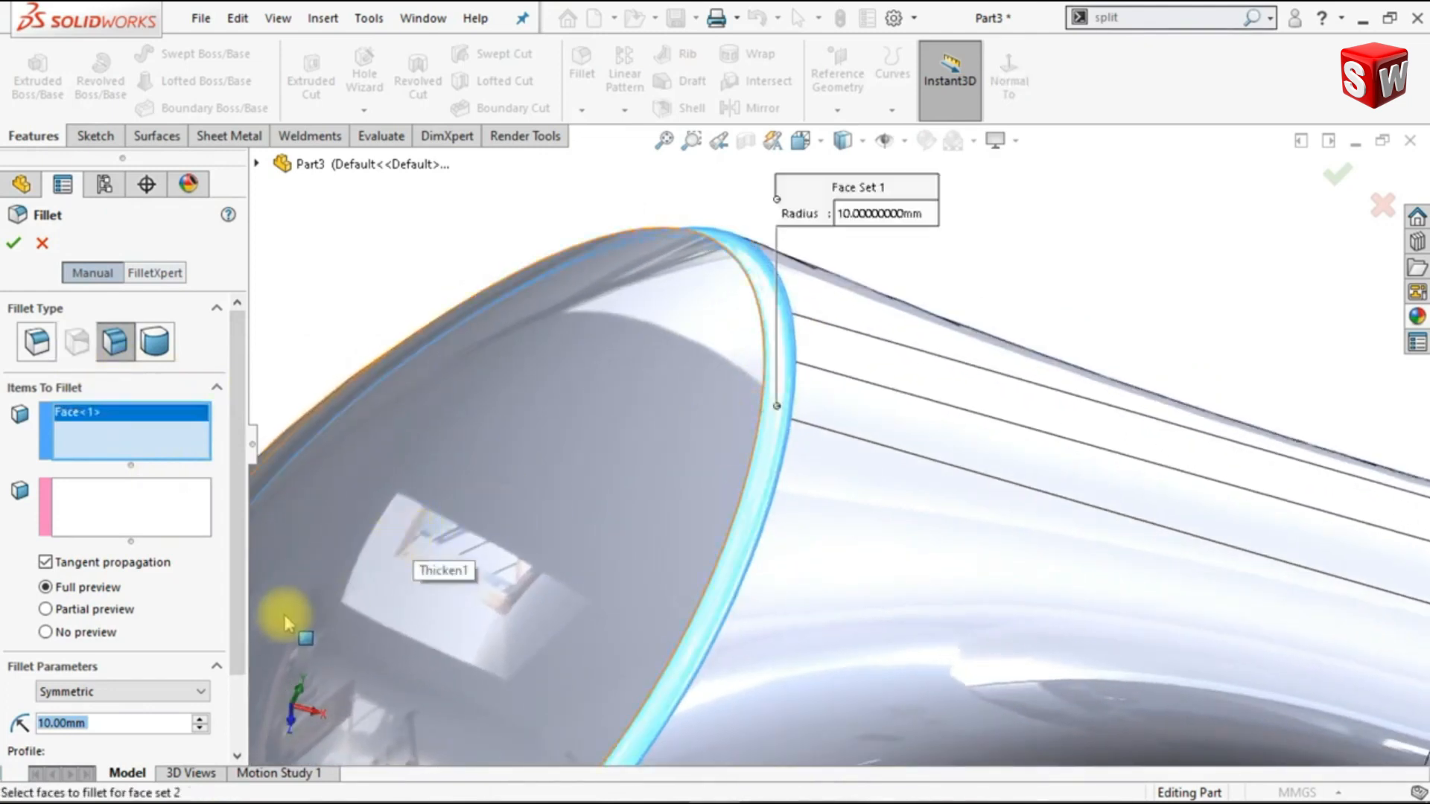
click(139, 511)
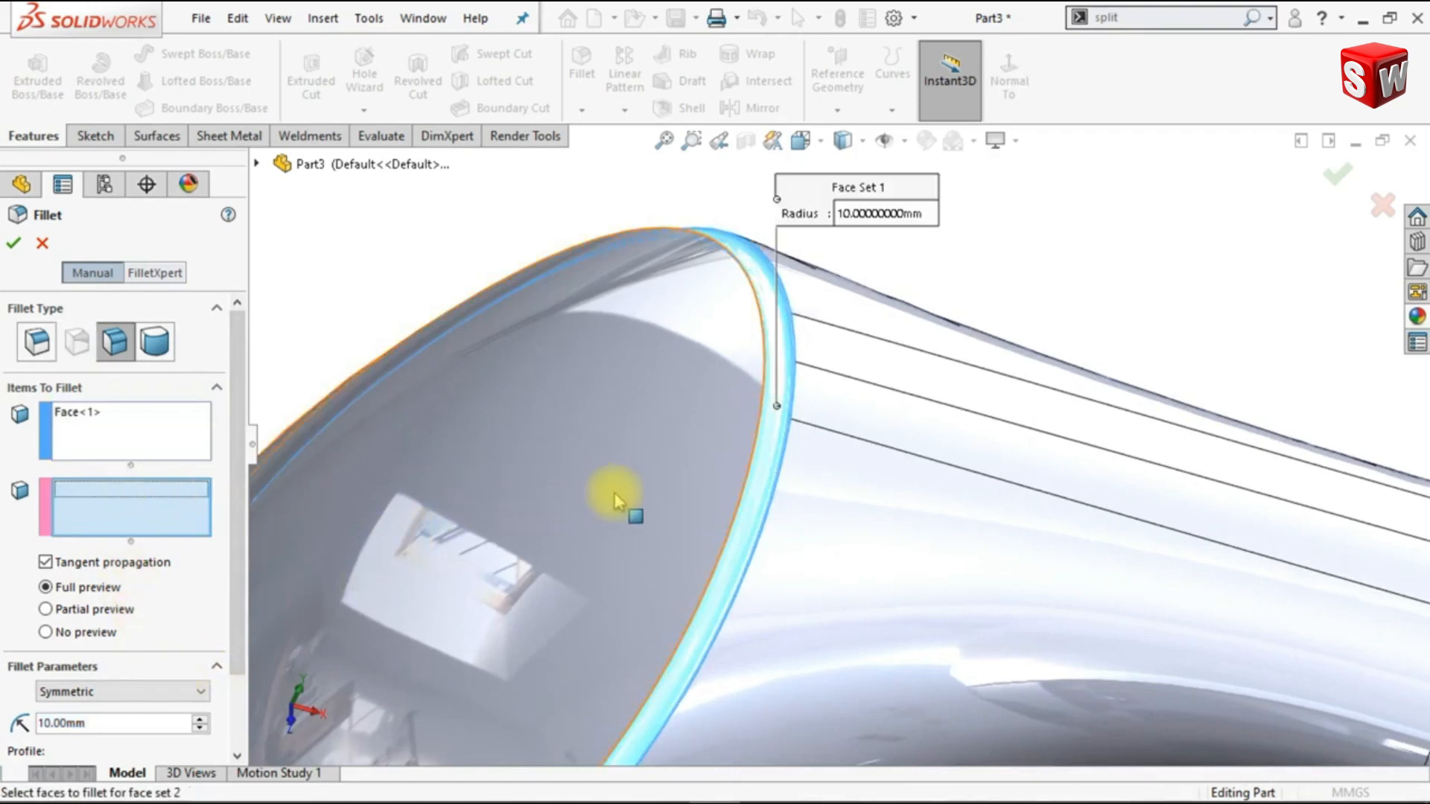
click(353, 521)
Set the face fillet to a Chord Width of 1 mm with a Curvature Continuous profile and create it
drag(239, 553, 236, 633)
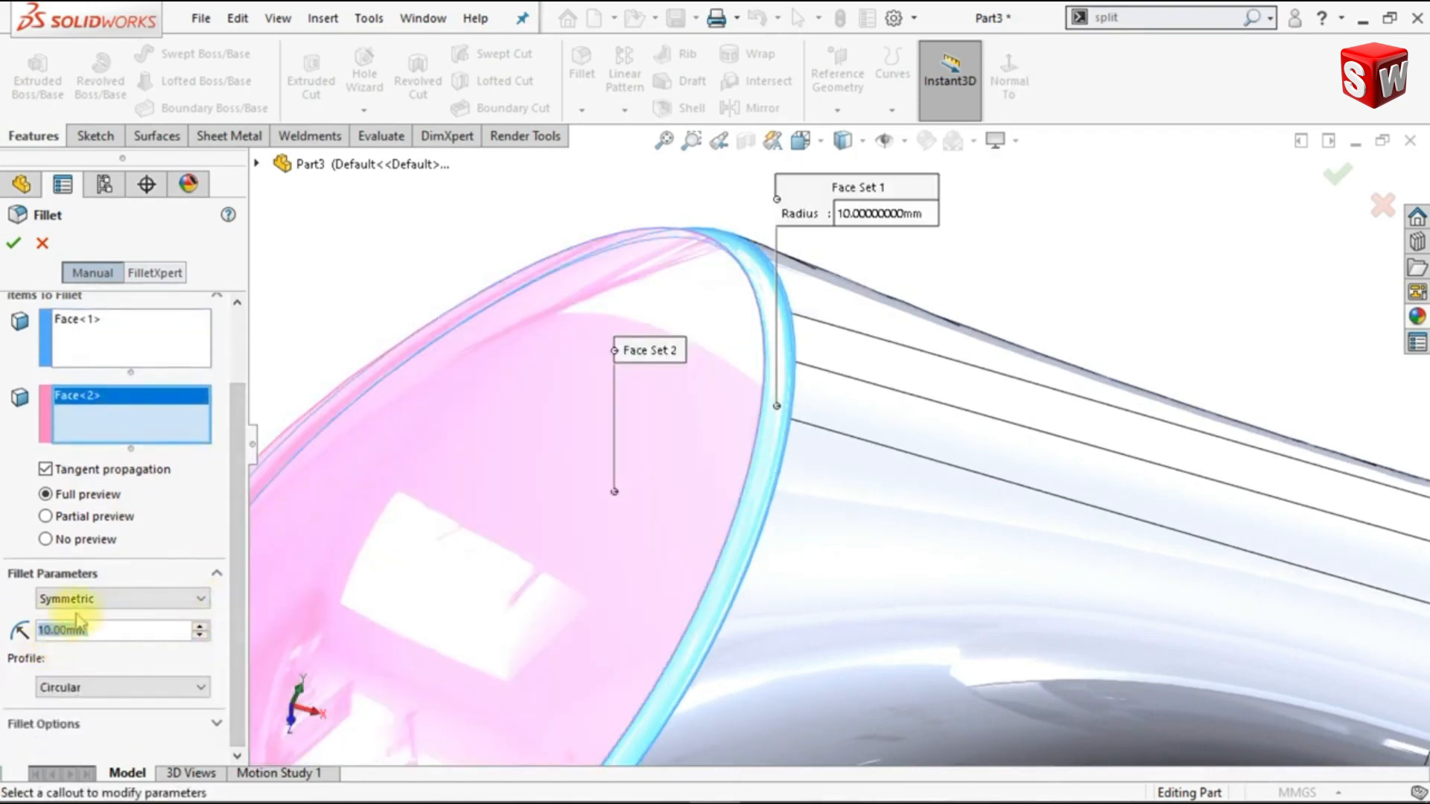
text(1)
key(Return)
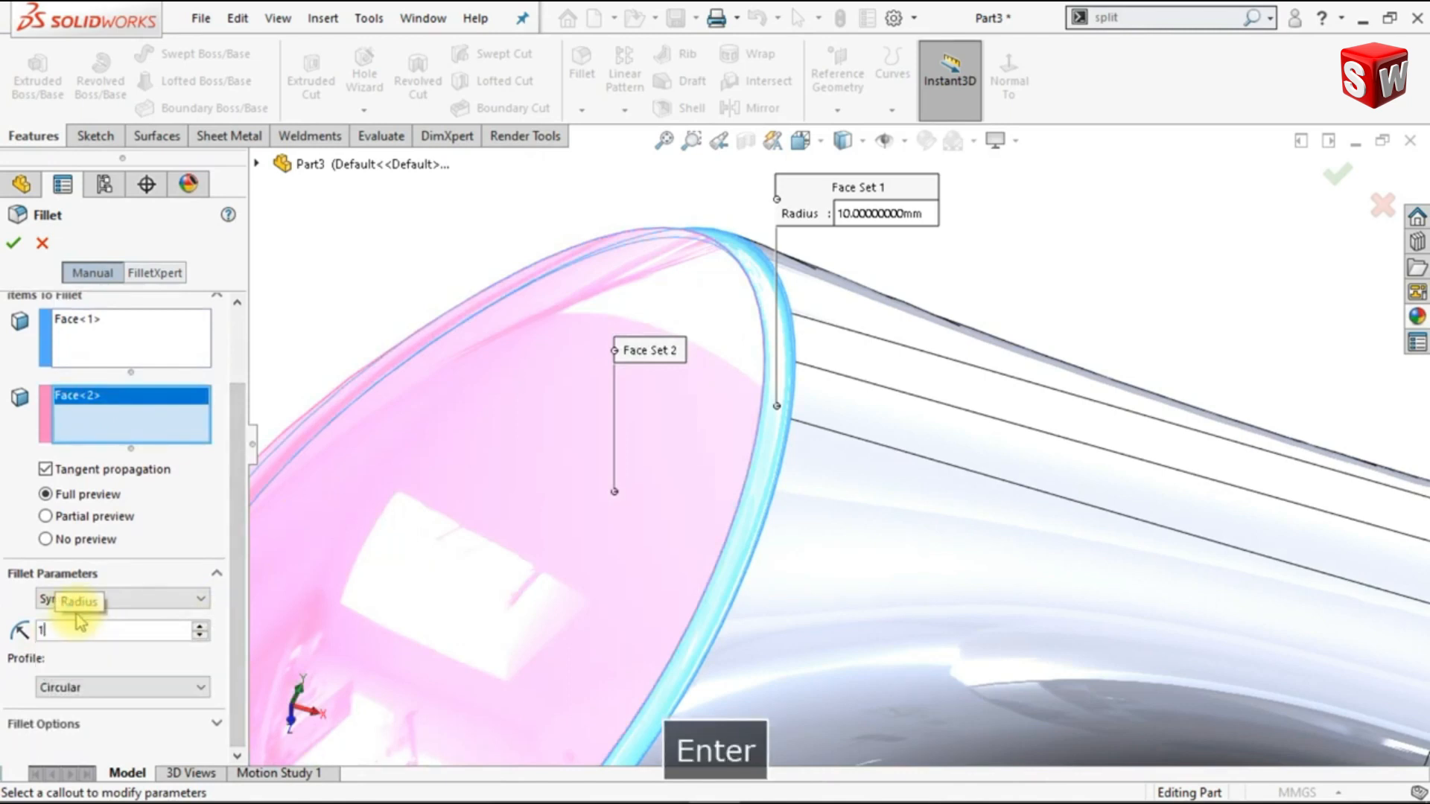
click(142, 598)
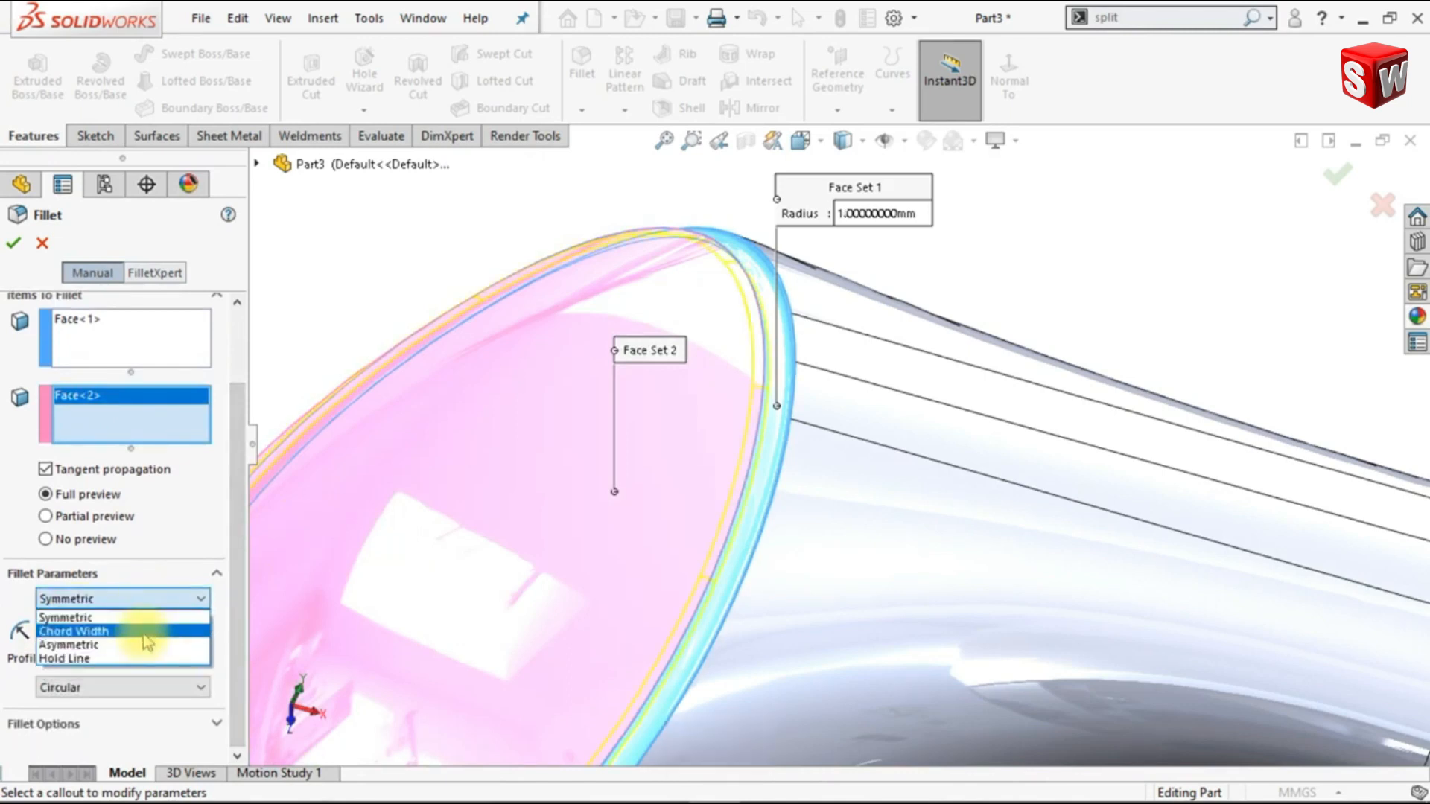
click(143, 631)
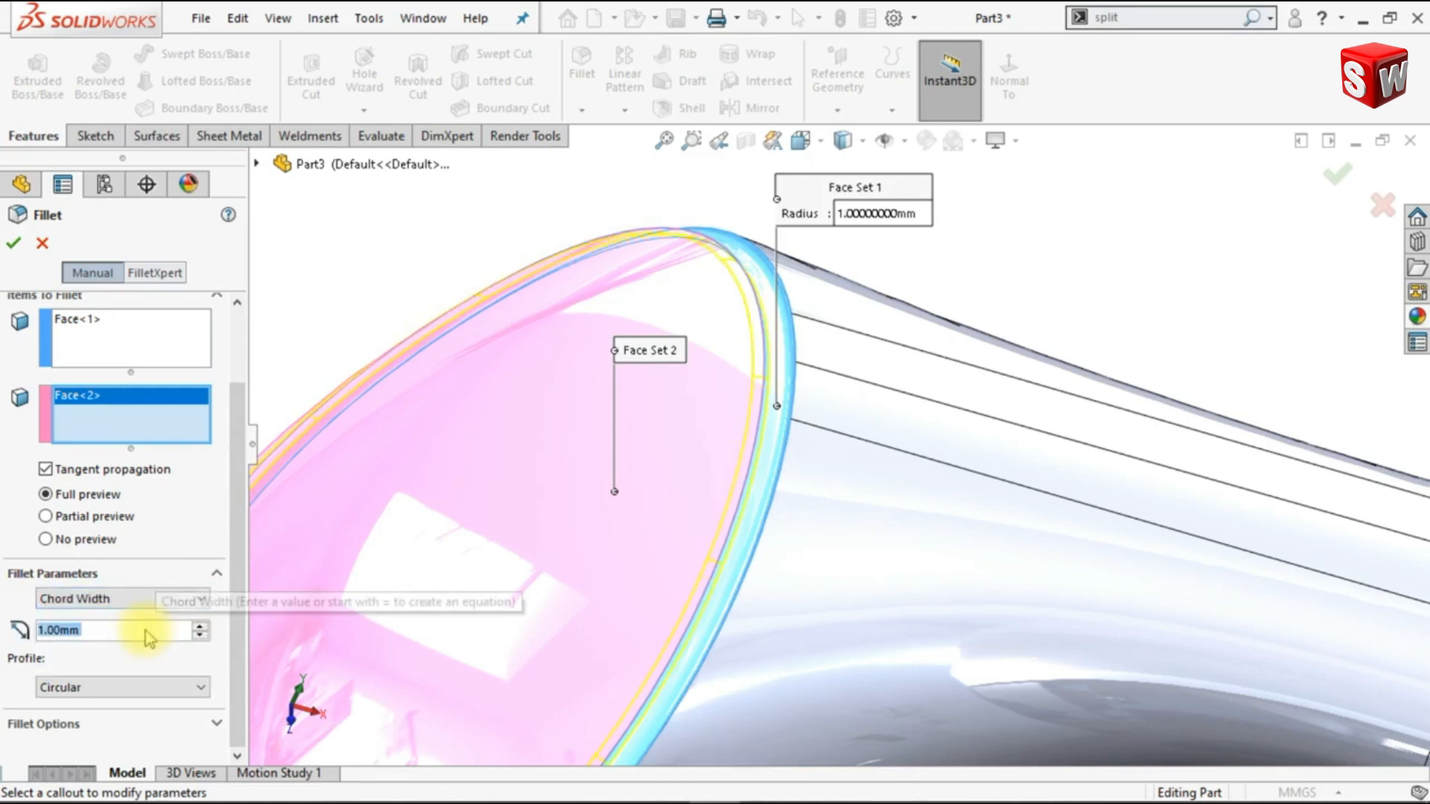
click(153, 693)
click(128, 749)
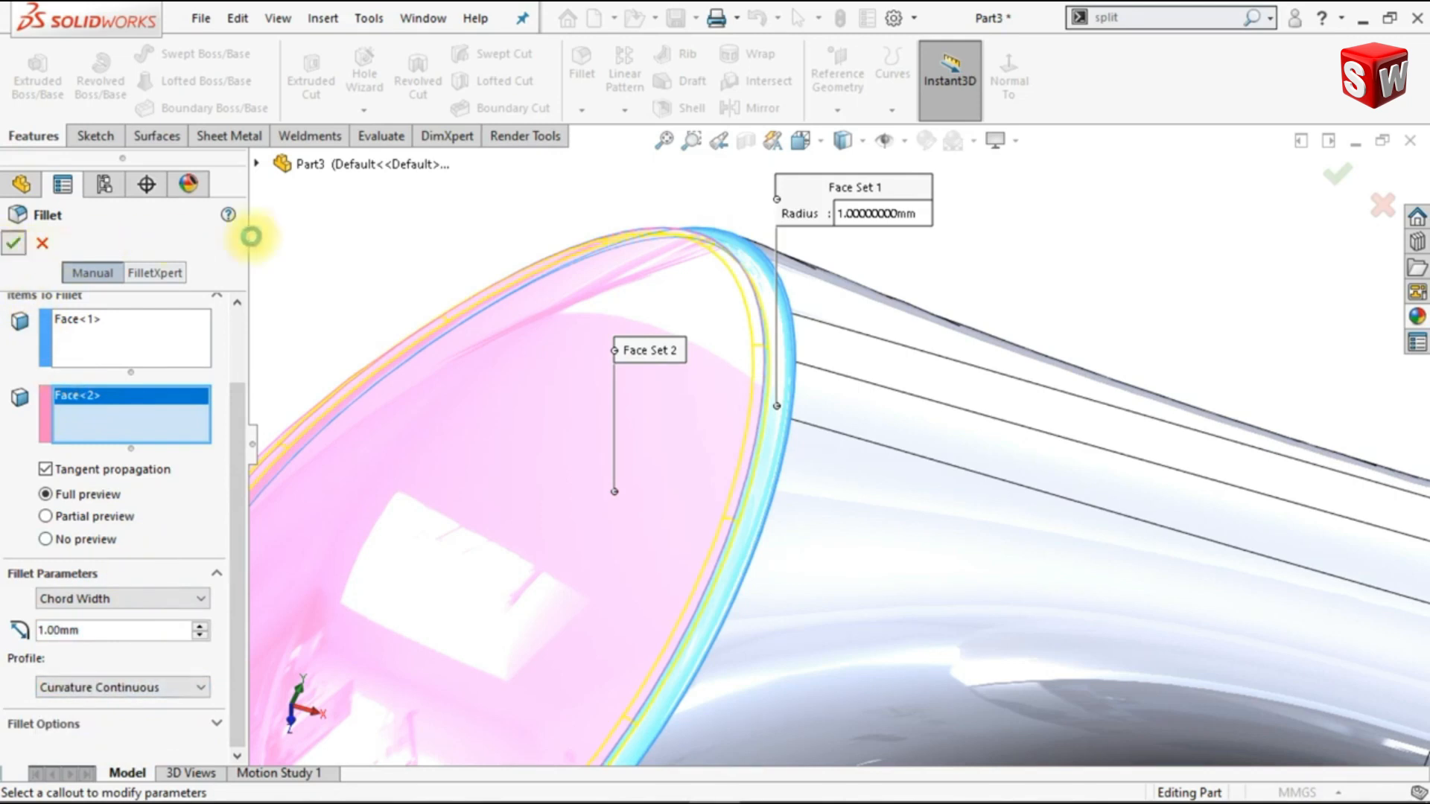
right_click(291, 232)
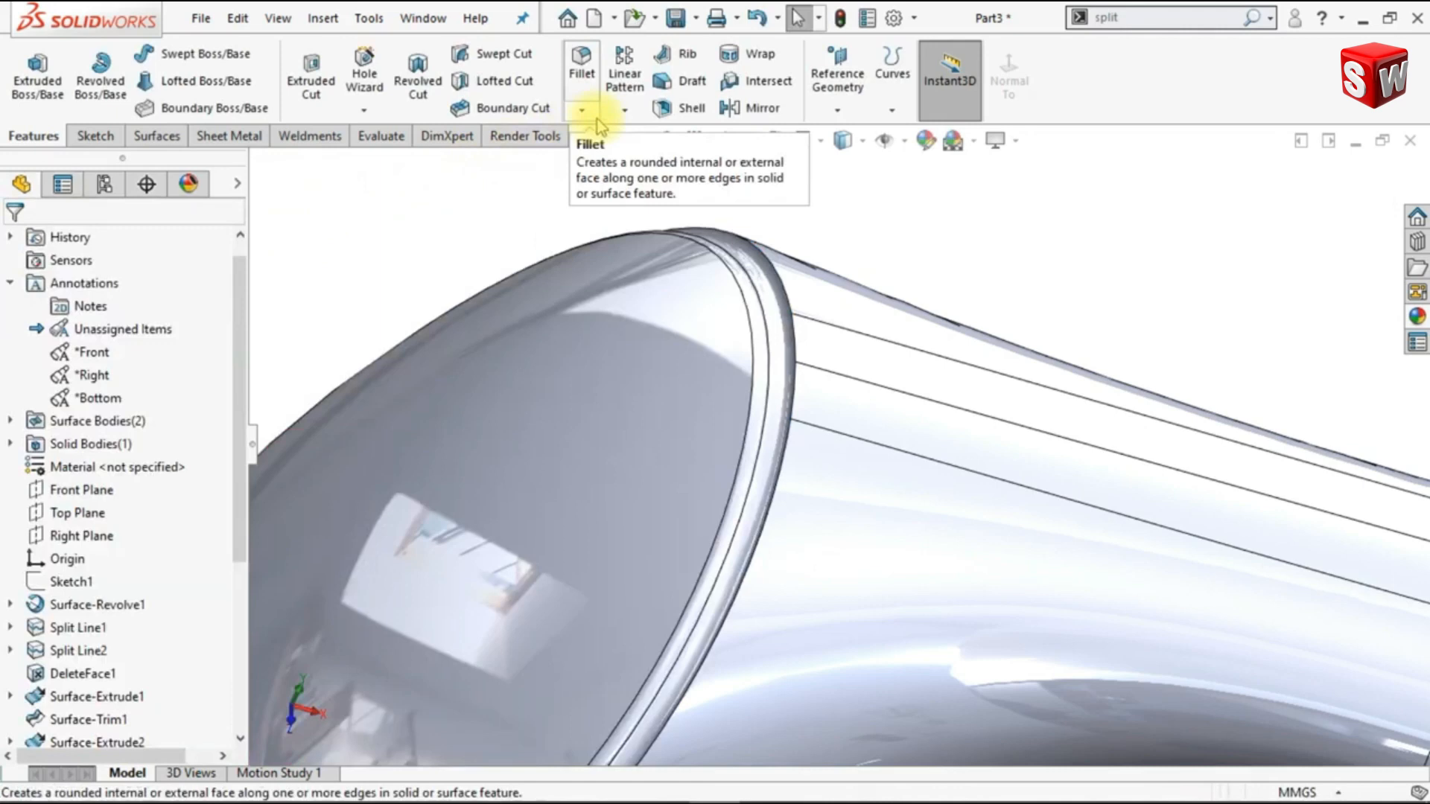
Add a Curvature Continuous face fillet with 1 mm Chord Width between the narrow strip face on the flattened side and the groove face
click(586, 86)
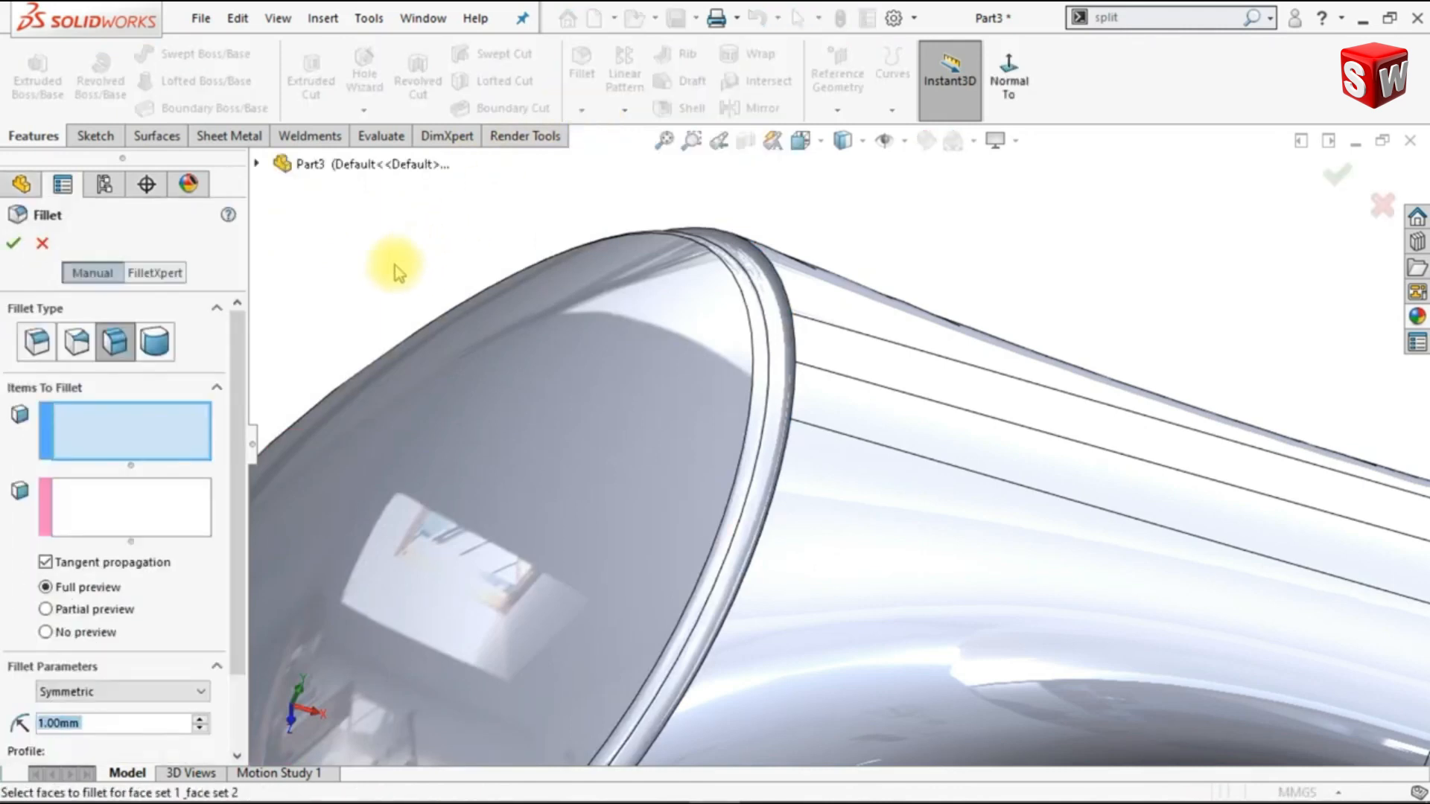
click(849, 409)
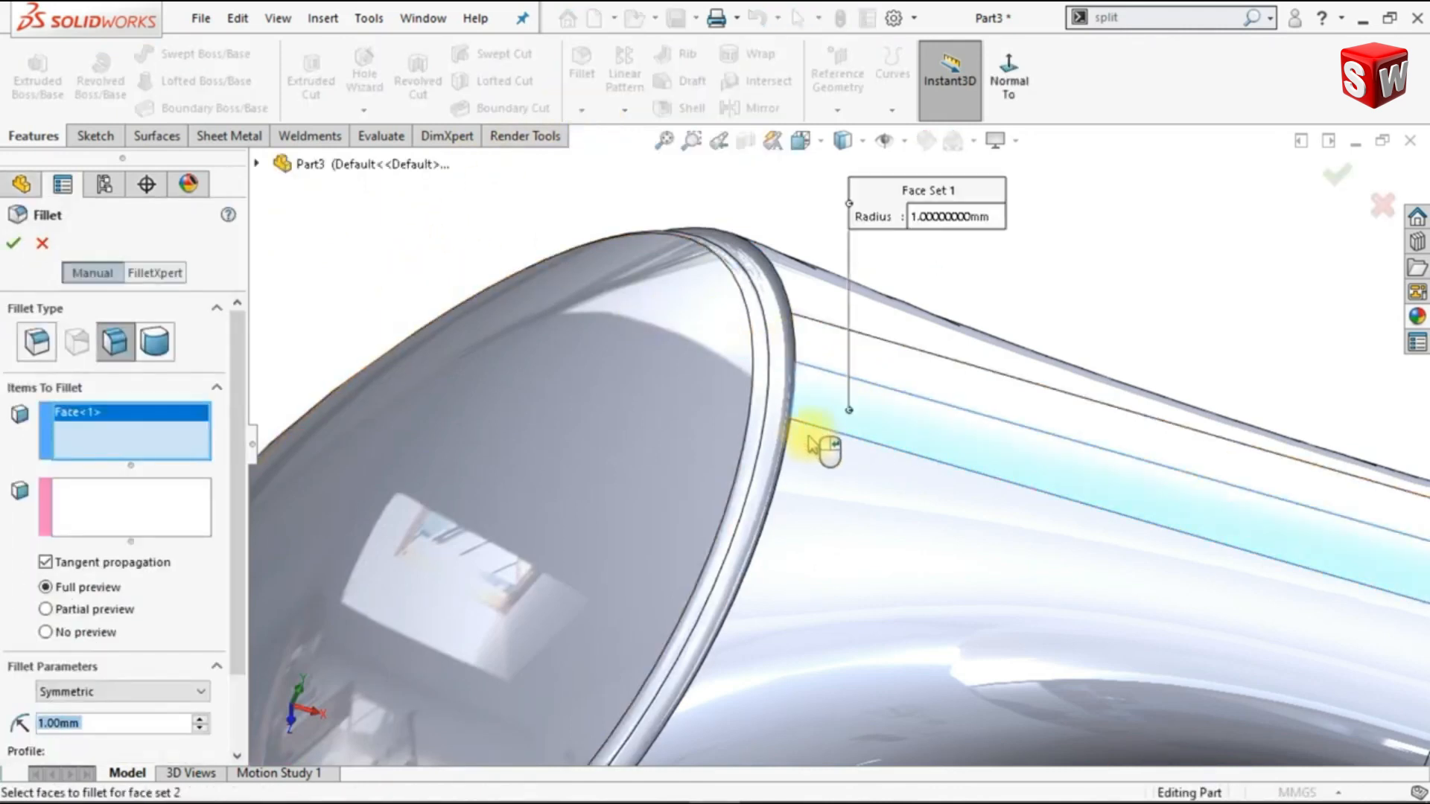
click(150, 510)
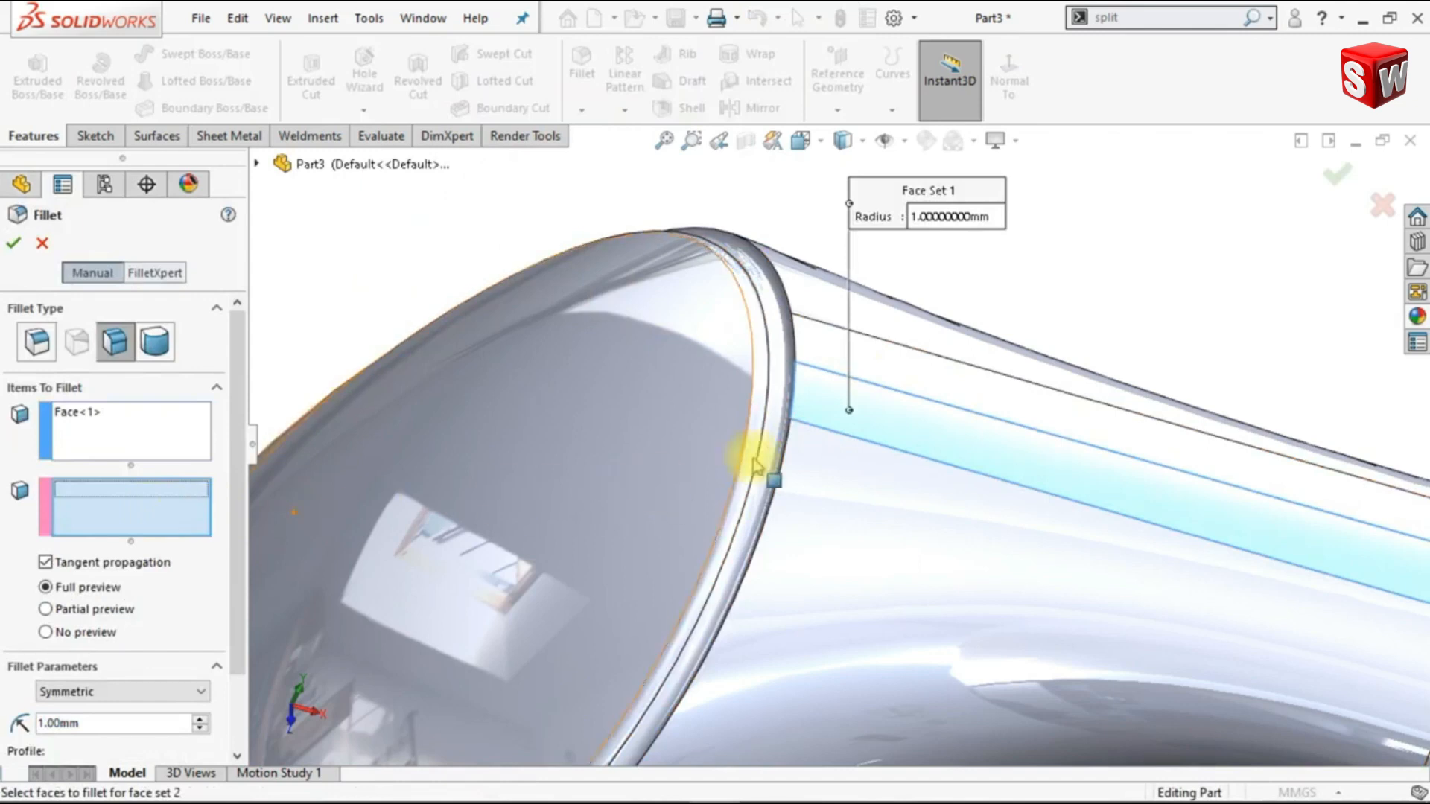
click(778, 422)
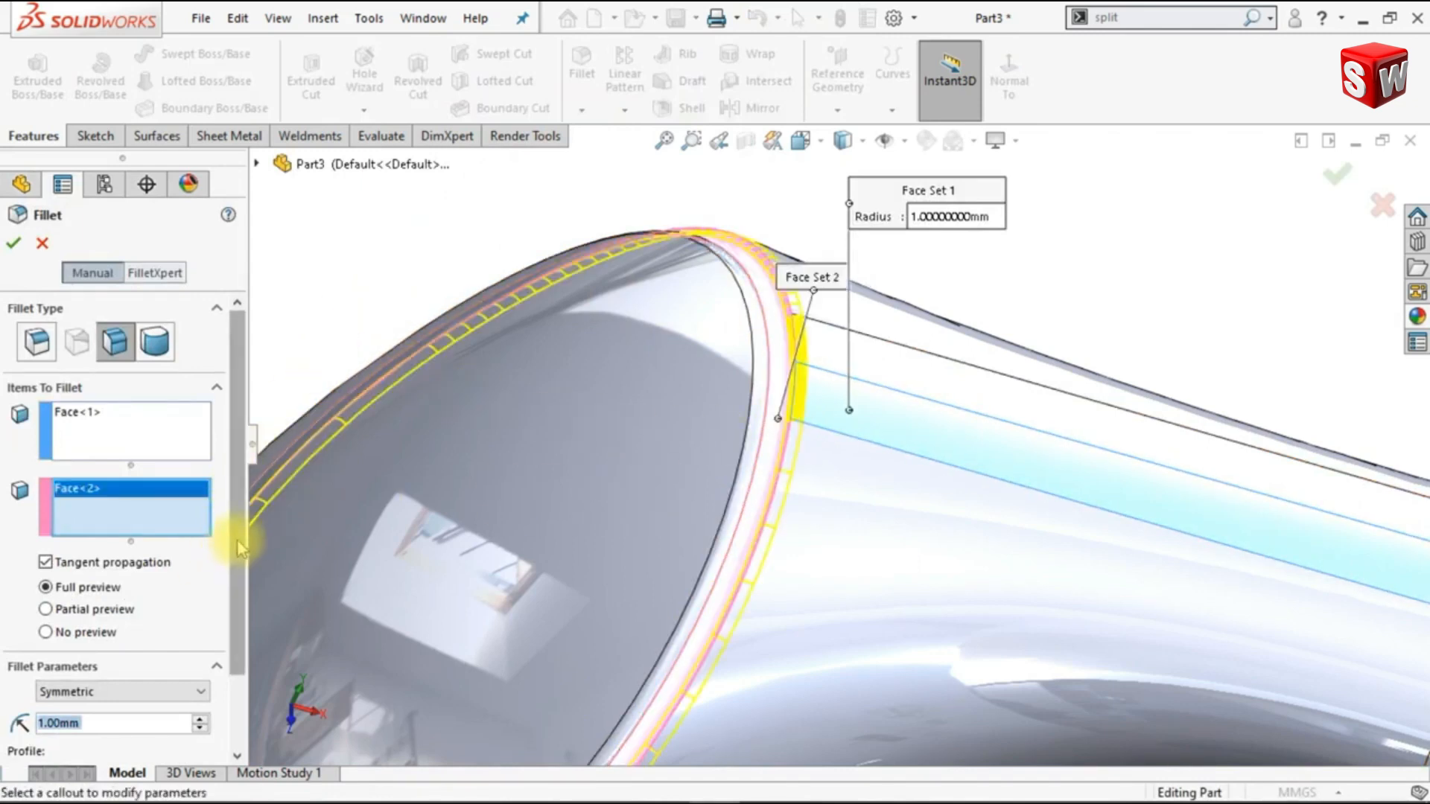
drag(239, 547, 233, 627)
click(168, 600)
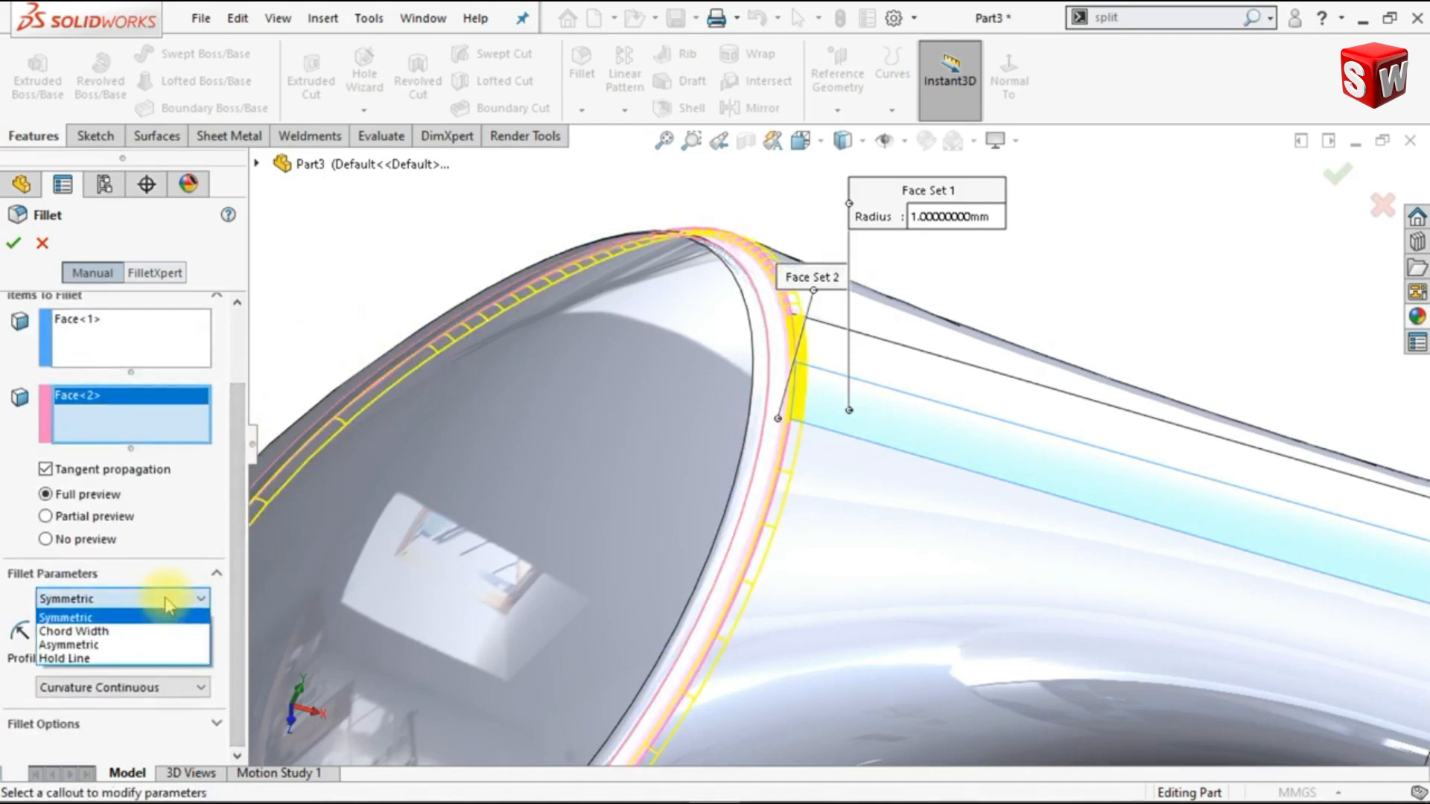
click(150, 631)
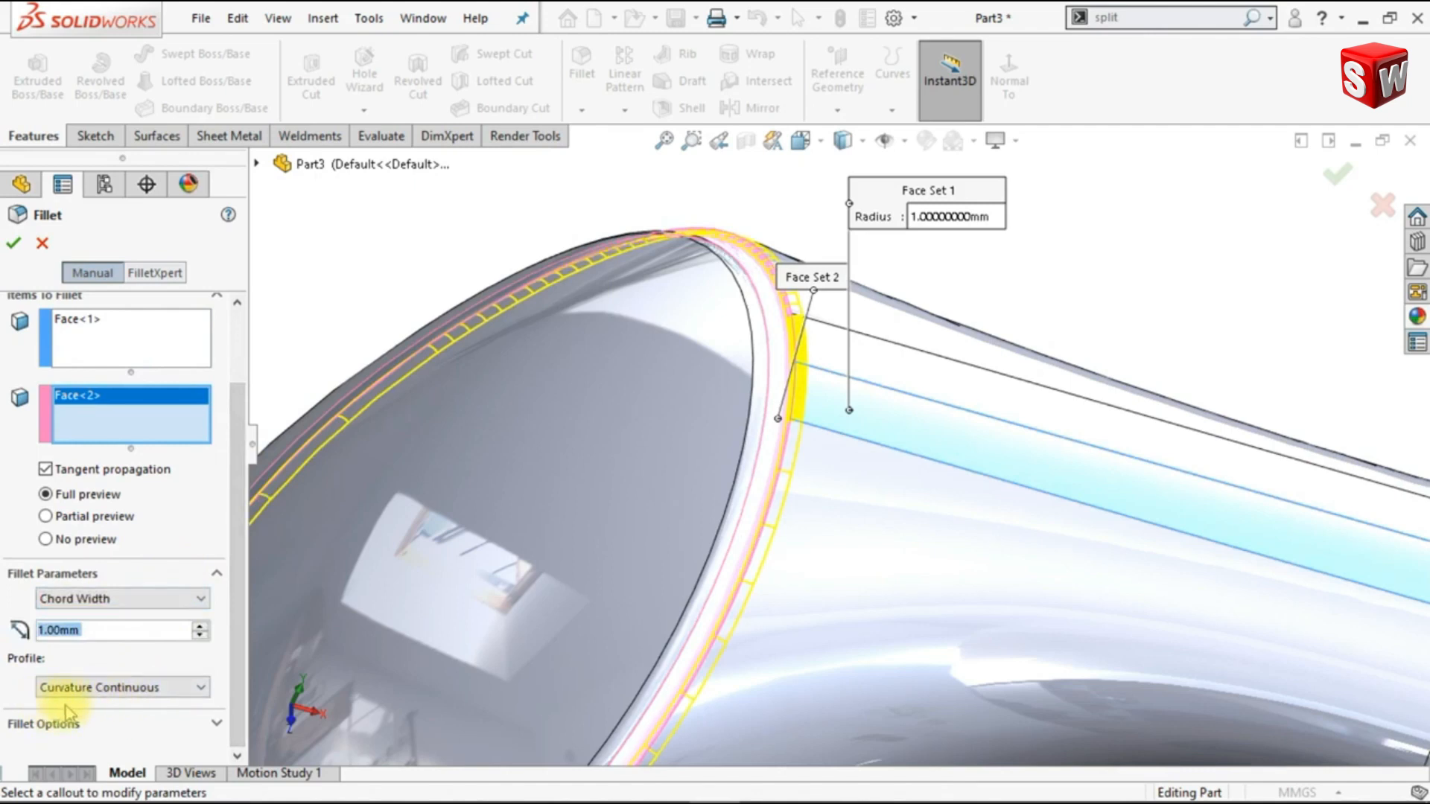
click(408, 233)
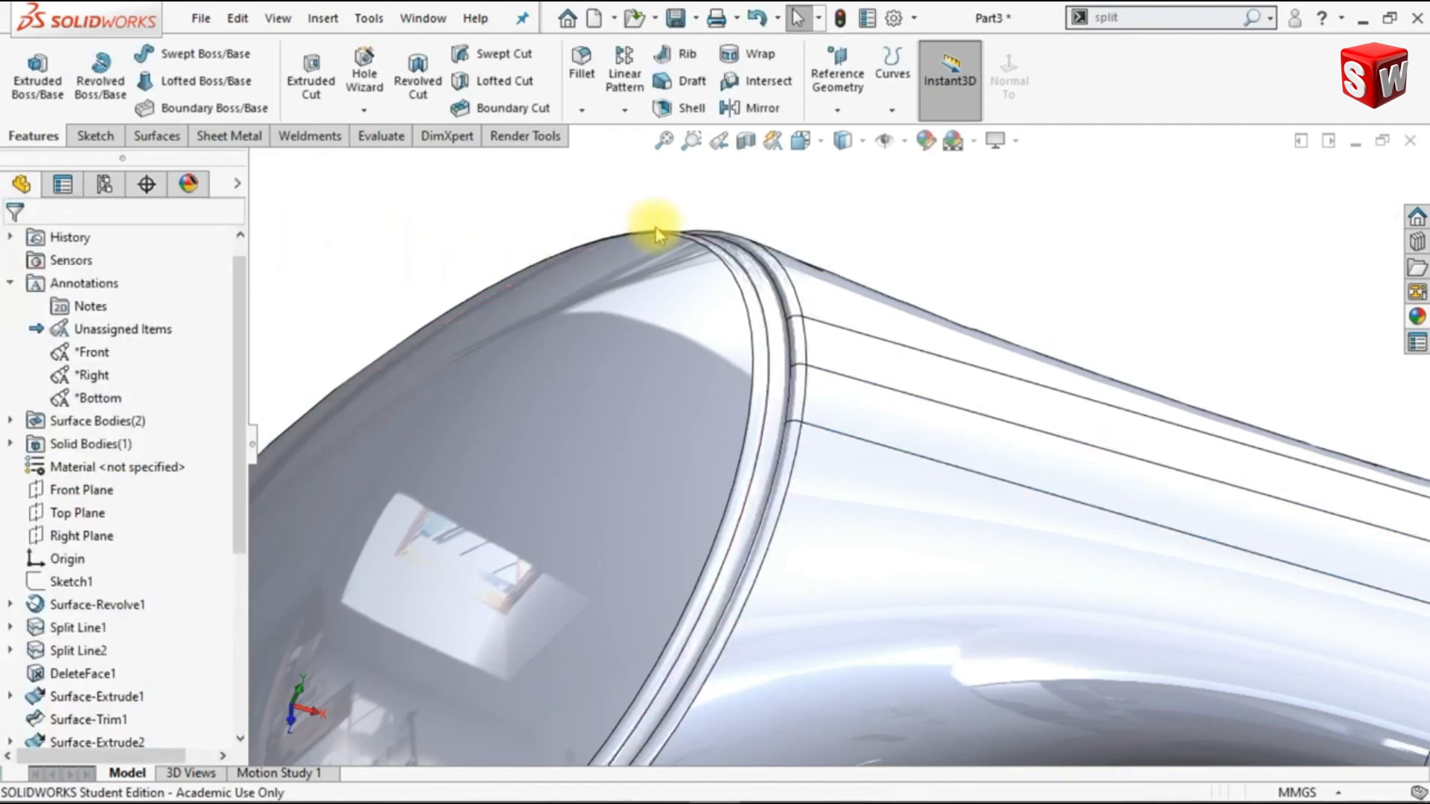
Display the ring shaded without edges in the isometric view, fitted to the window
click(862, 142)
click(843, 190)
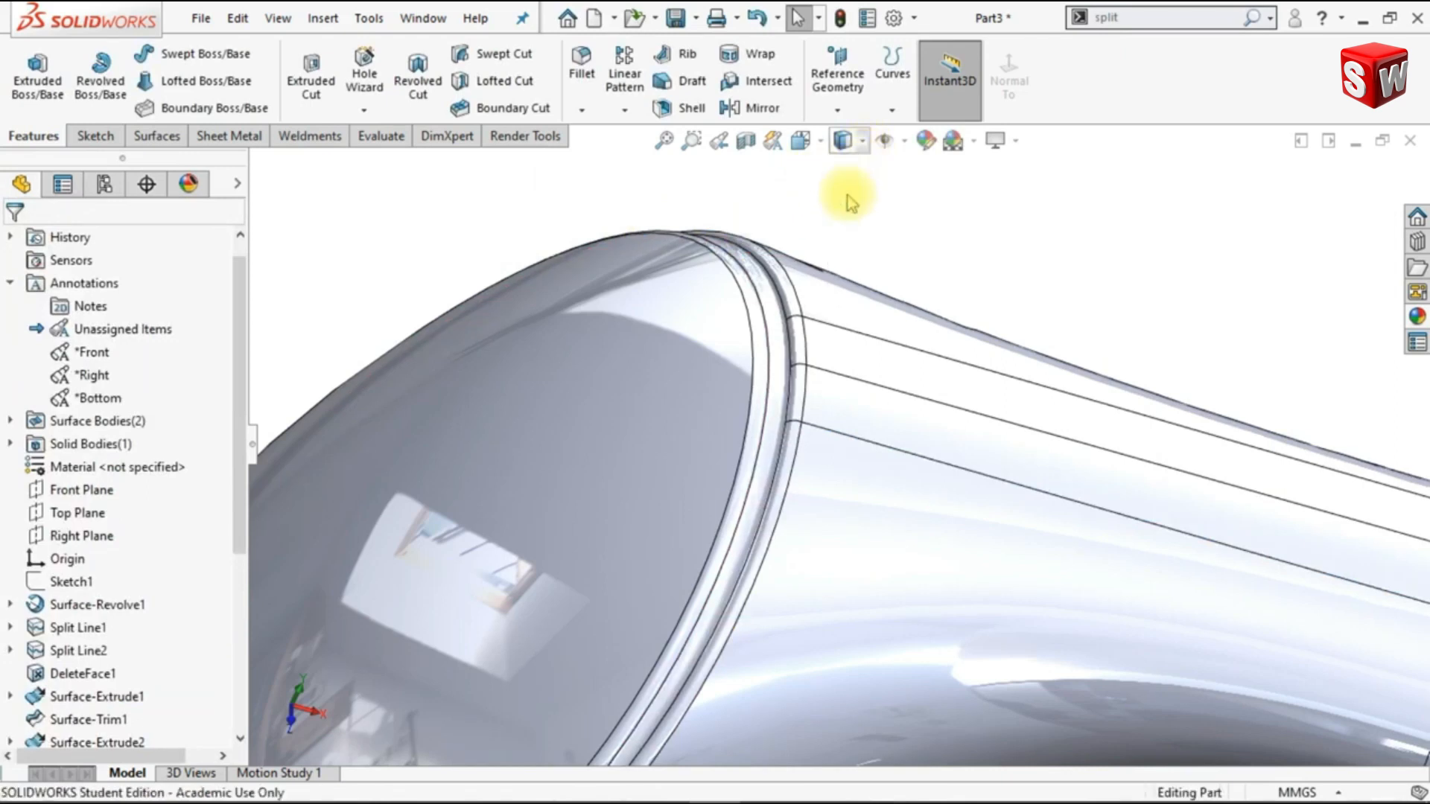
key(f)
key(ctrl+7)
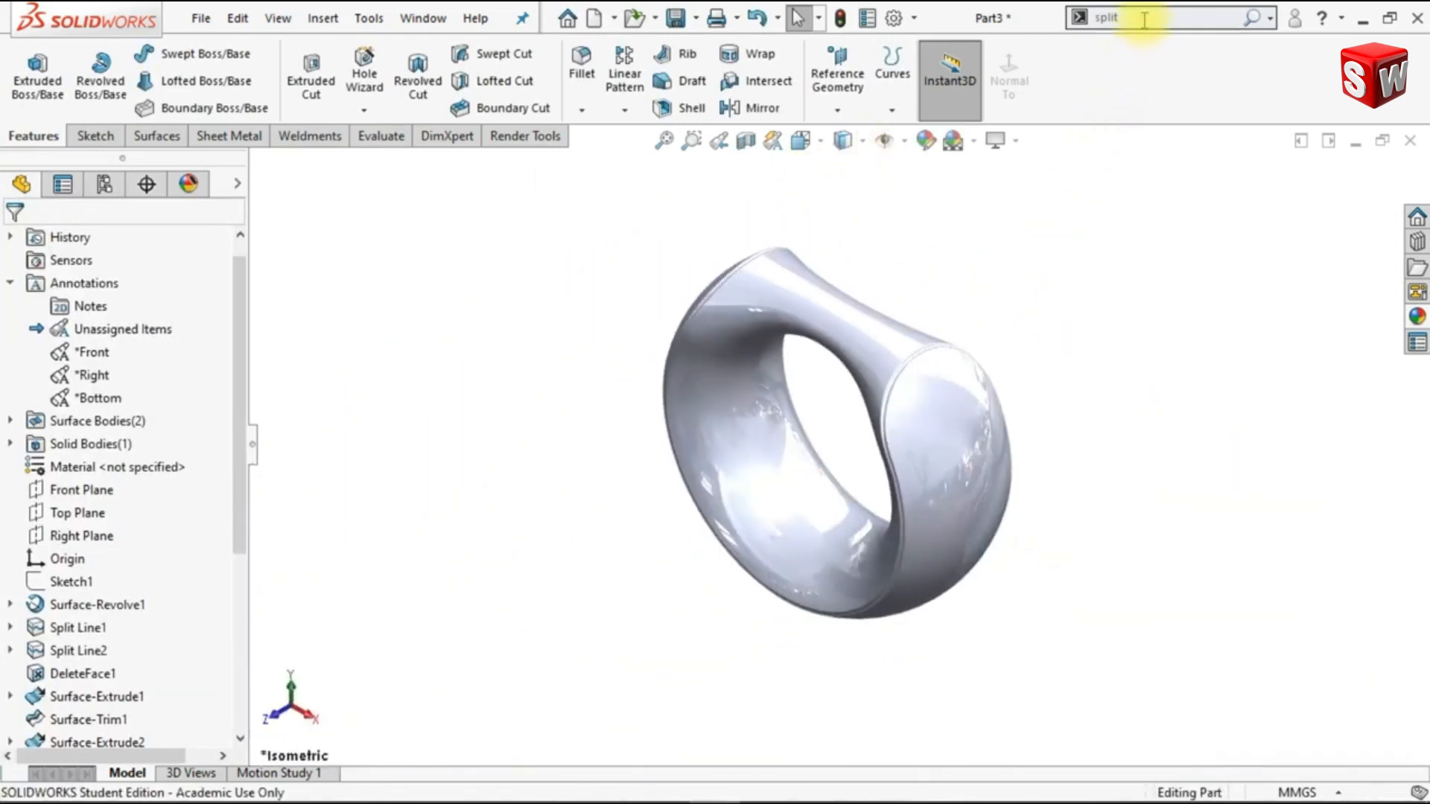
Start a Move/Copy Body operation on the ring's solid body with the part origin as the rotation point
text(move)
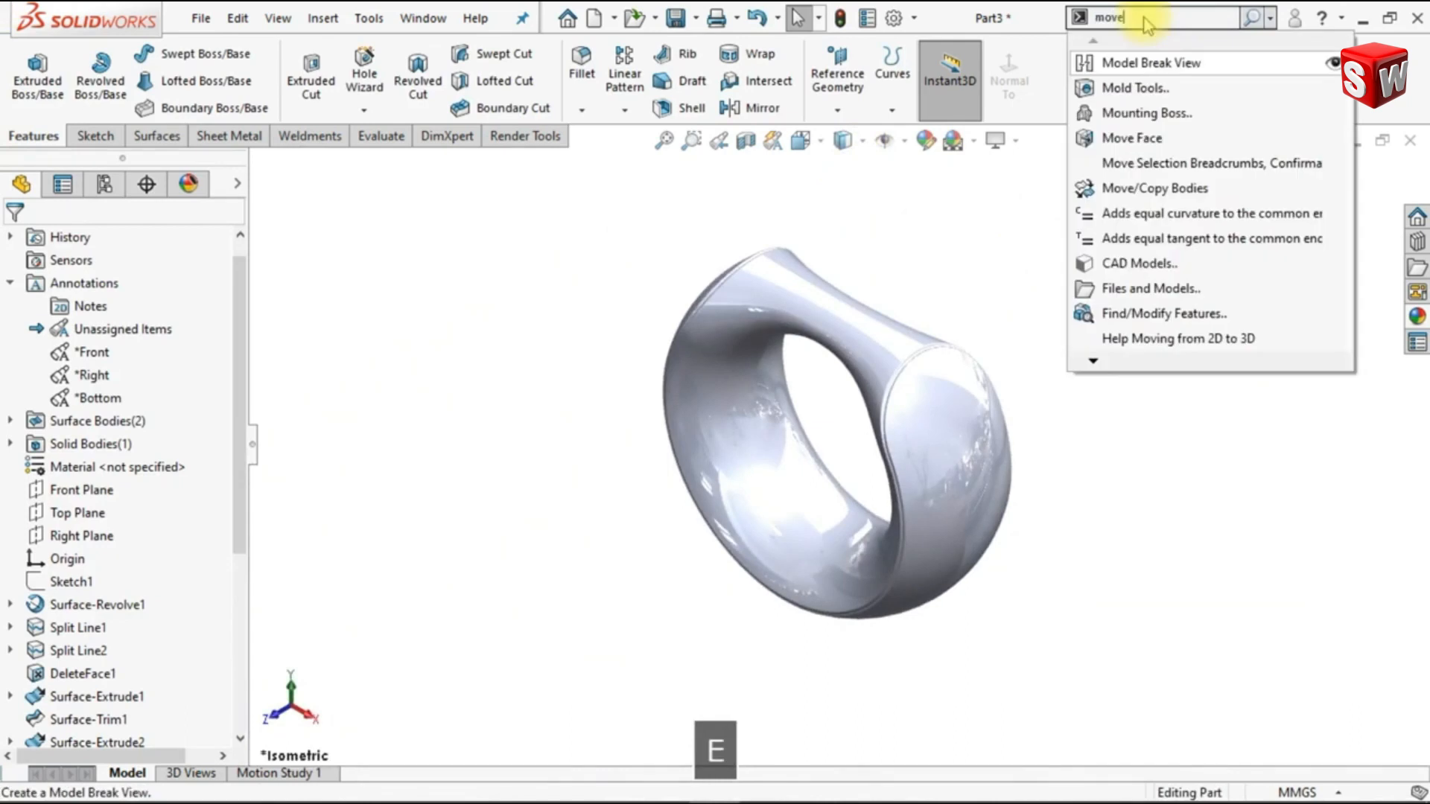
click(1140, 45)
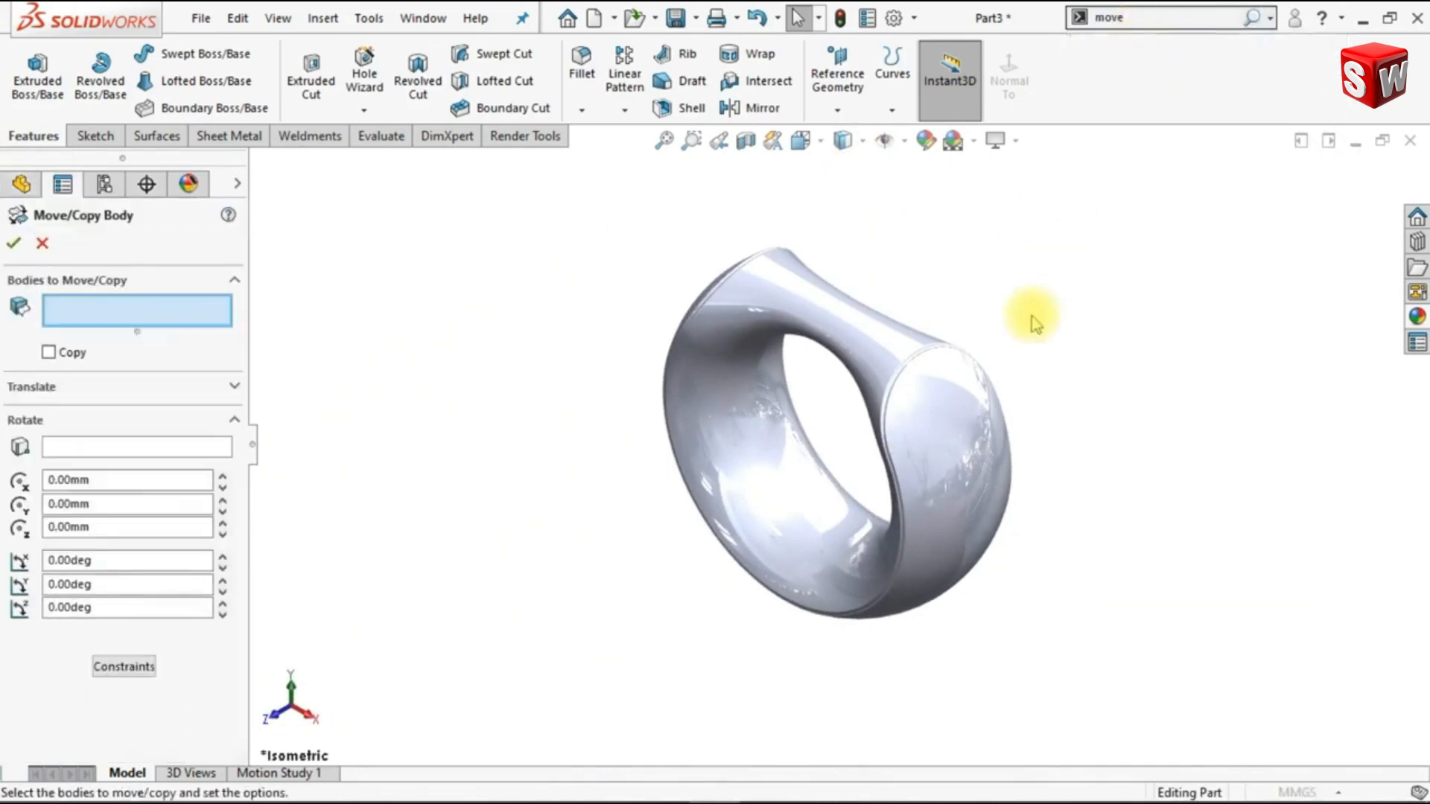
click(847, 456)
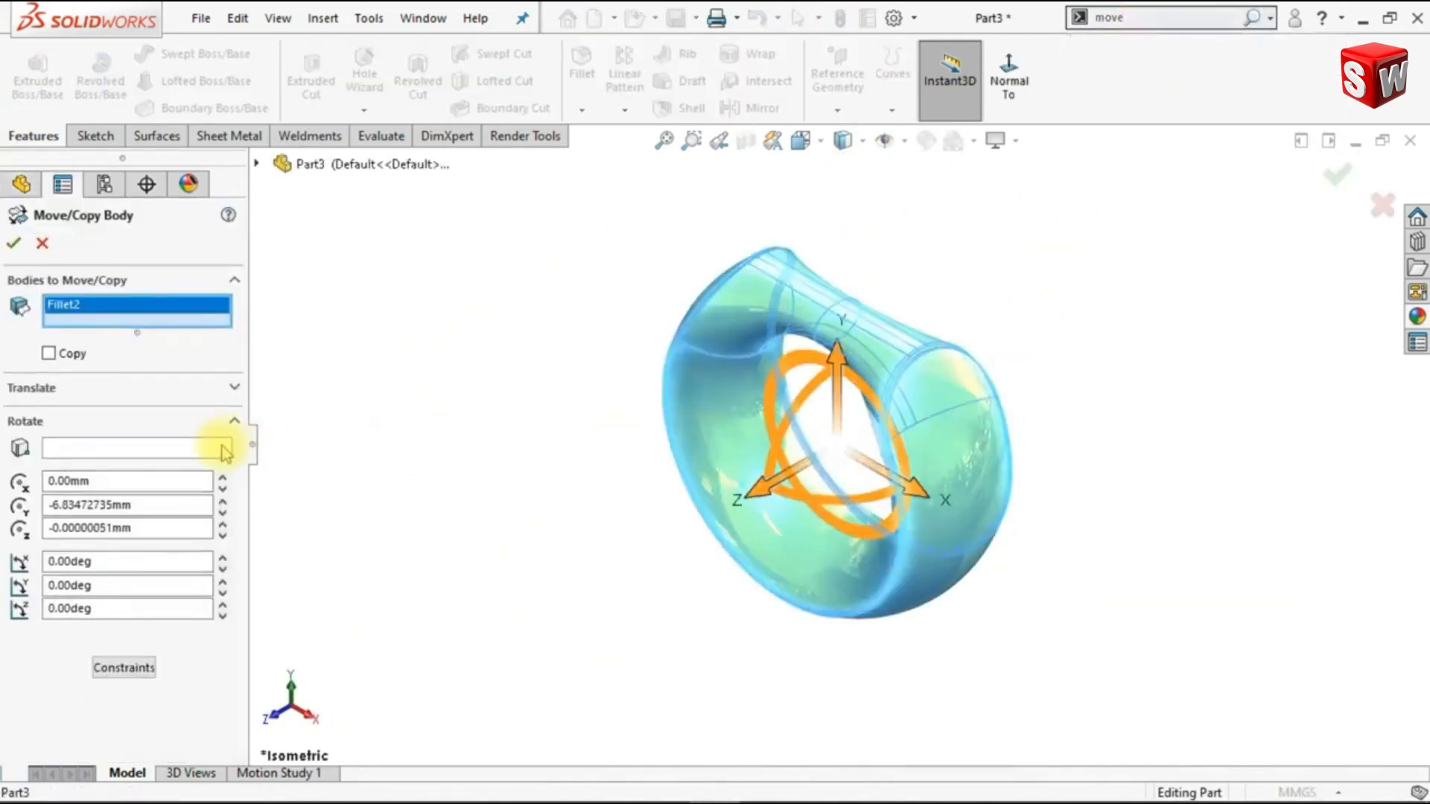
click(179, 449)
click(257, 168)
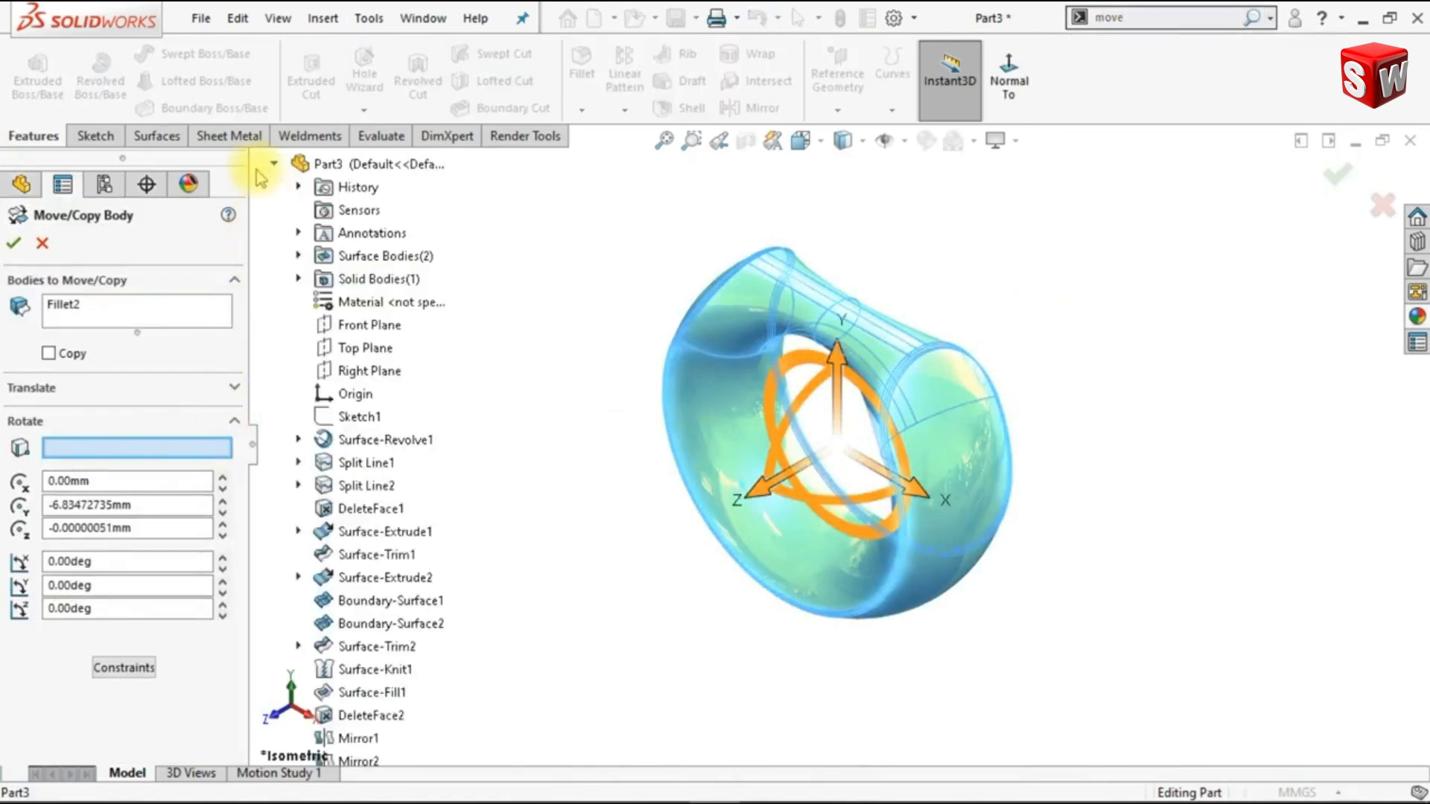
click(355, 394)
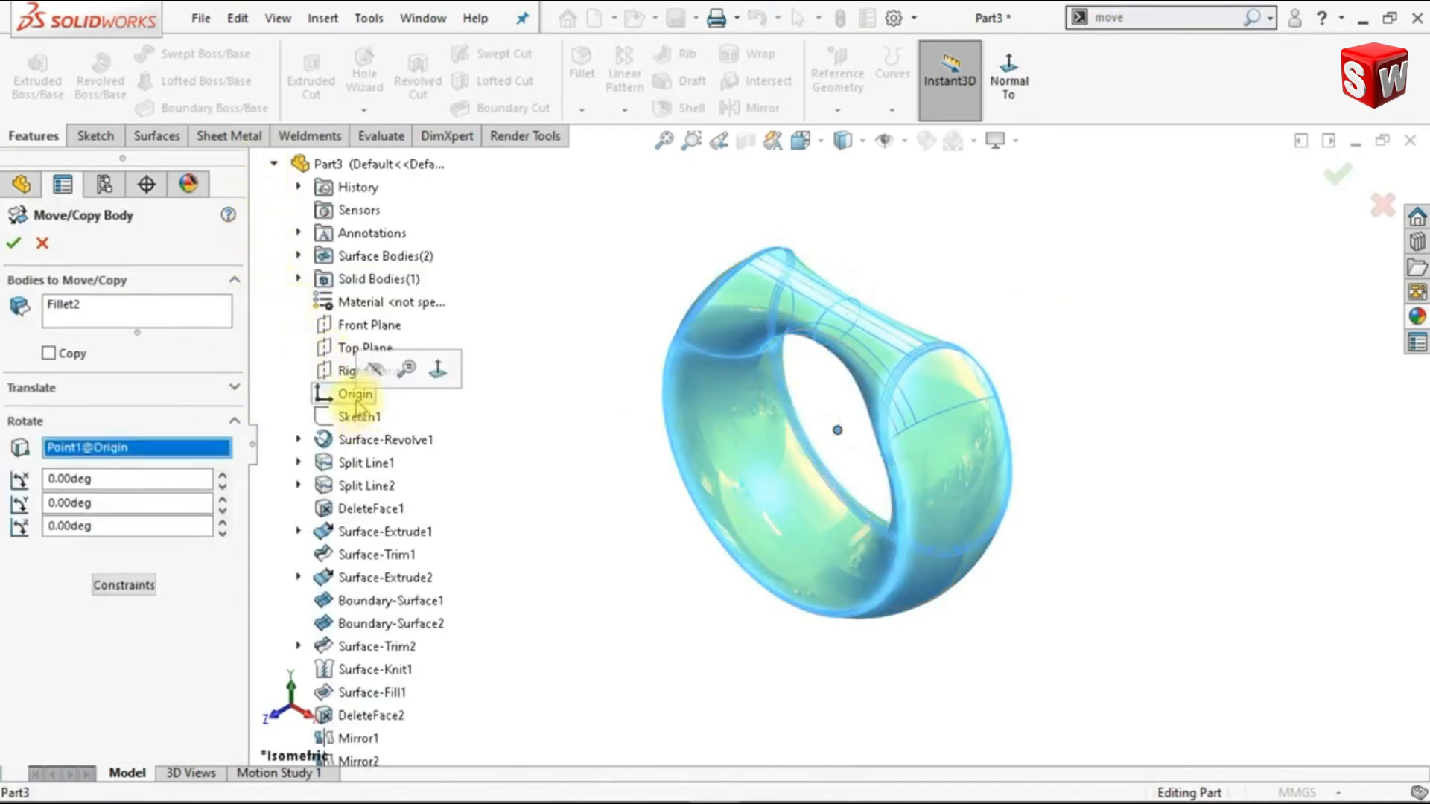
click(275, 165)
Set the ring body's rotation about the Z axis to -45 degrees and create the move
click(96, 525)
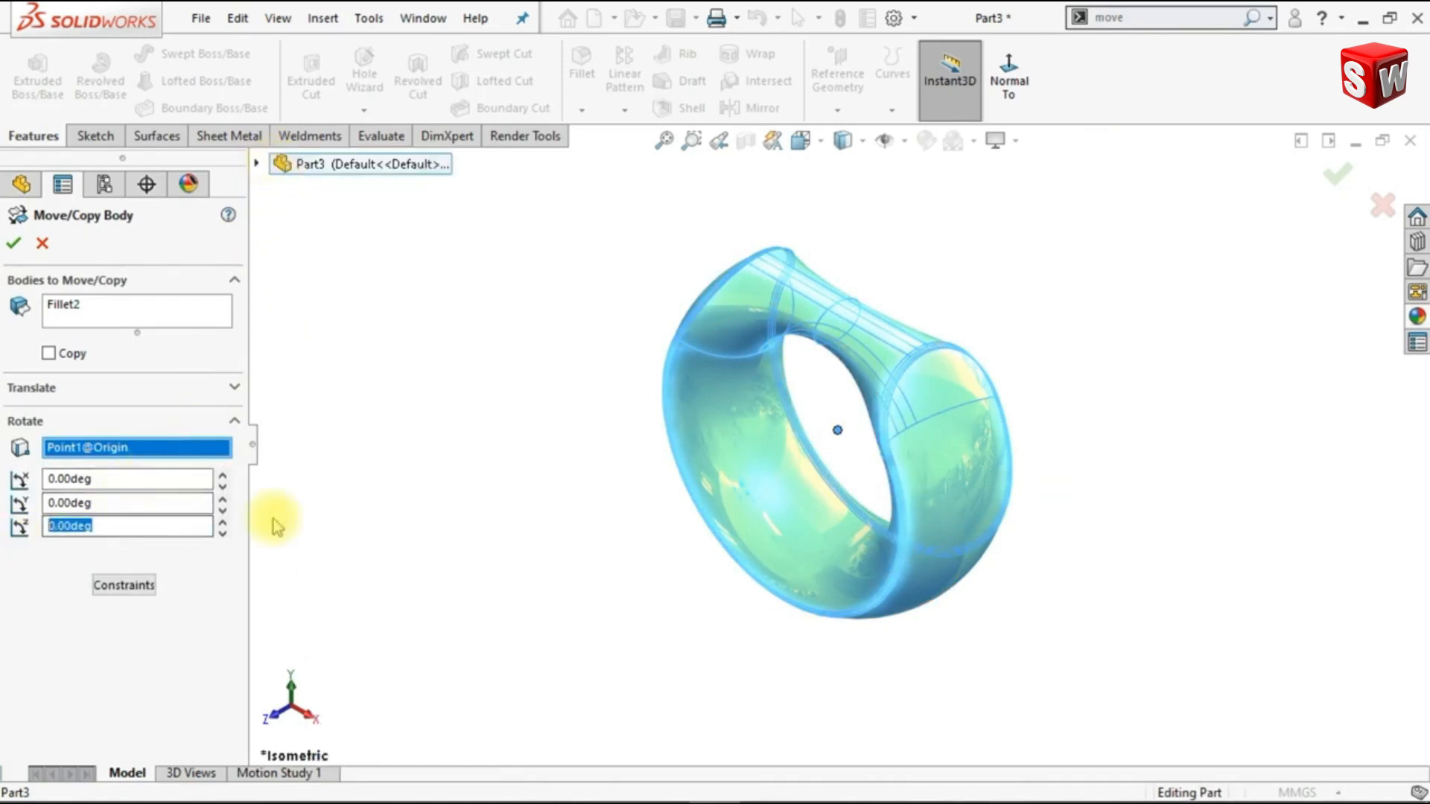
text(45)
key(Return)
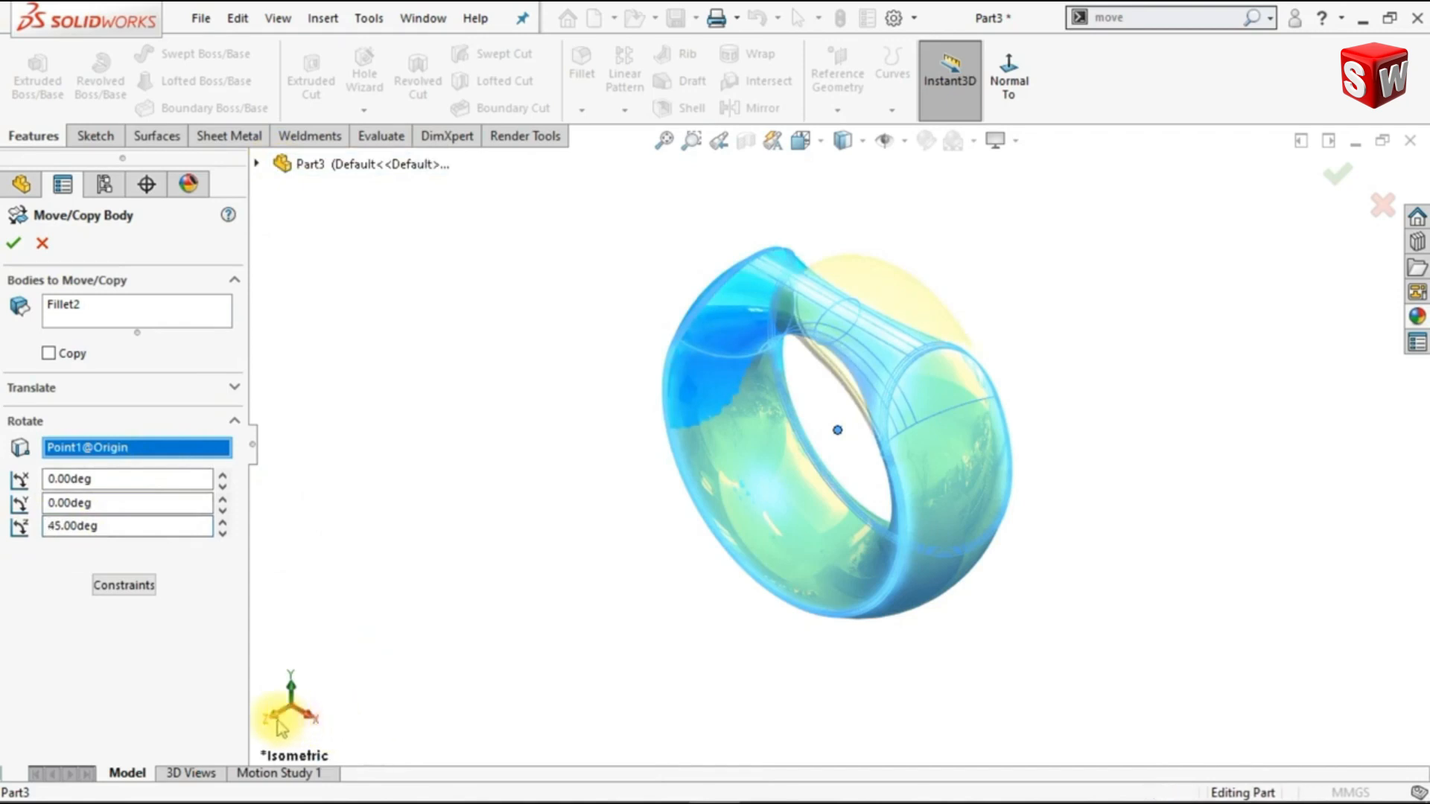
click(277, 721)
click(91, 527)
key(Left)
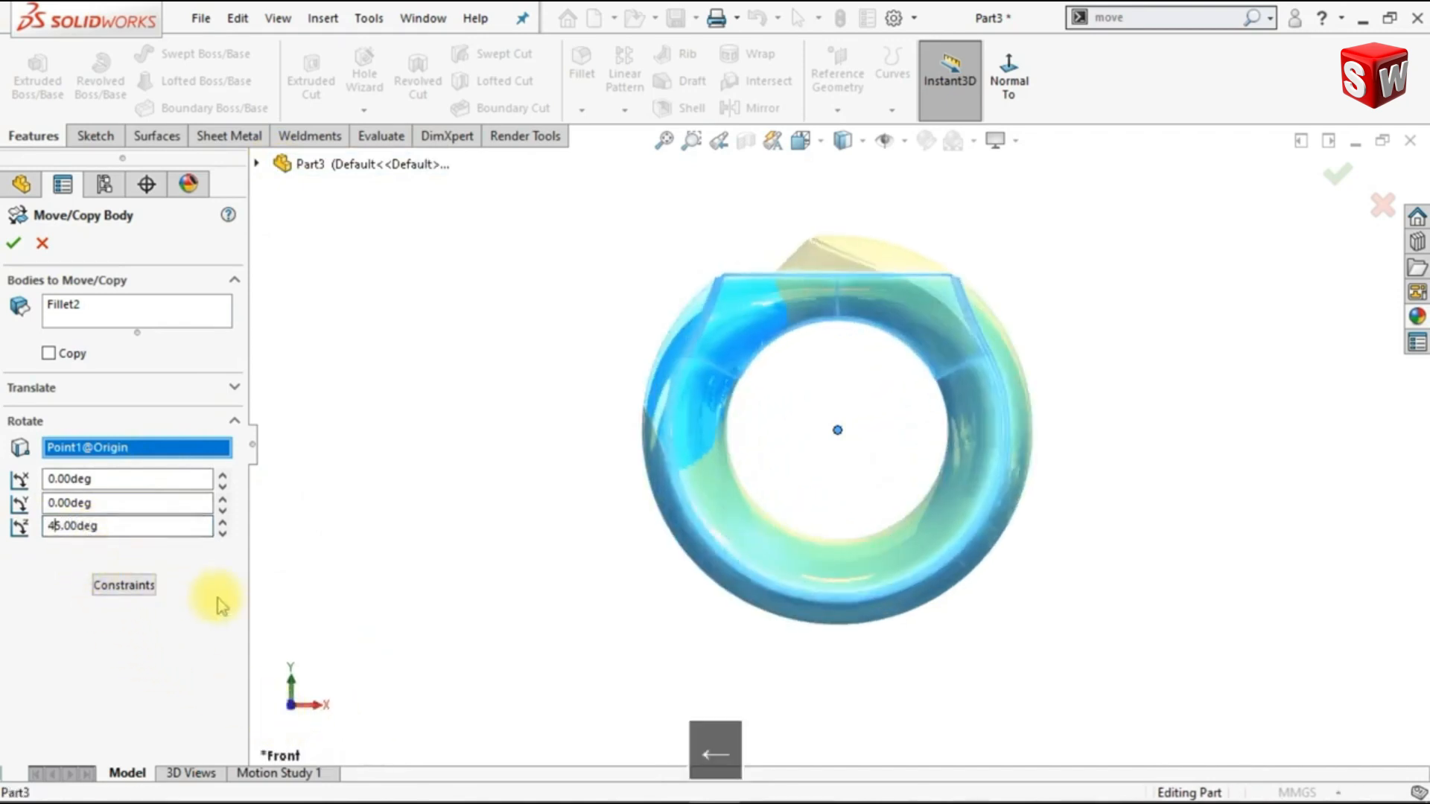
text(-)
key(Return)
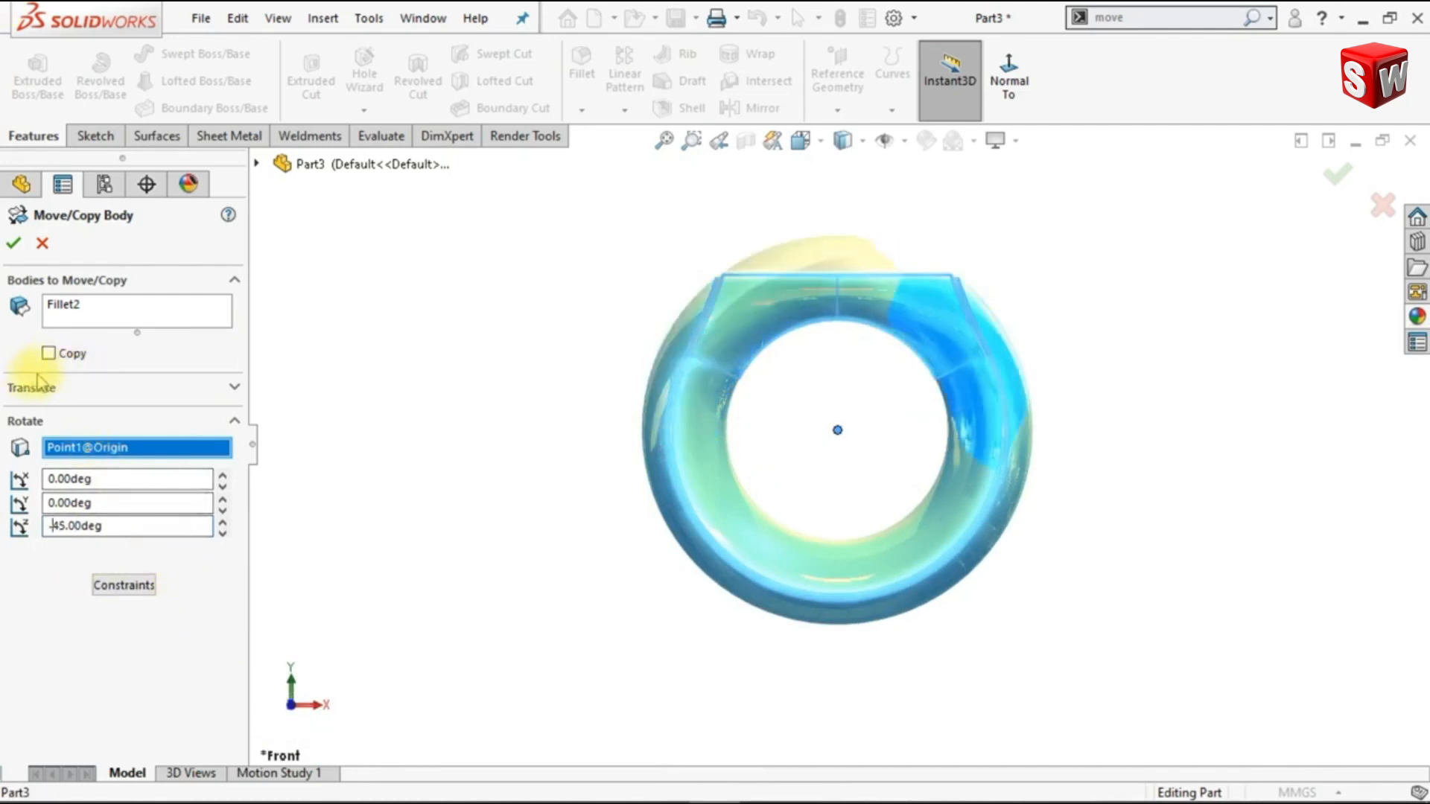
click(13, 246)
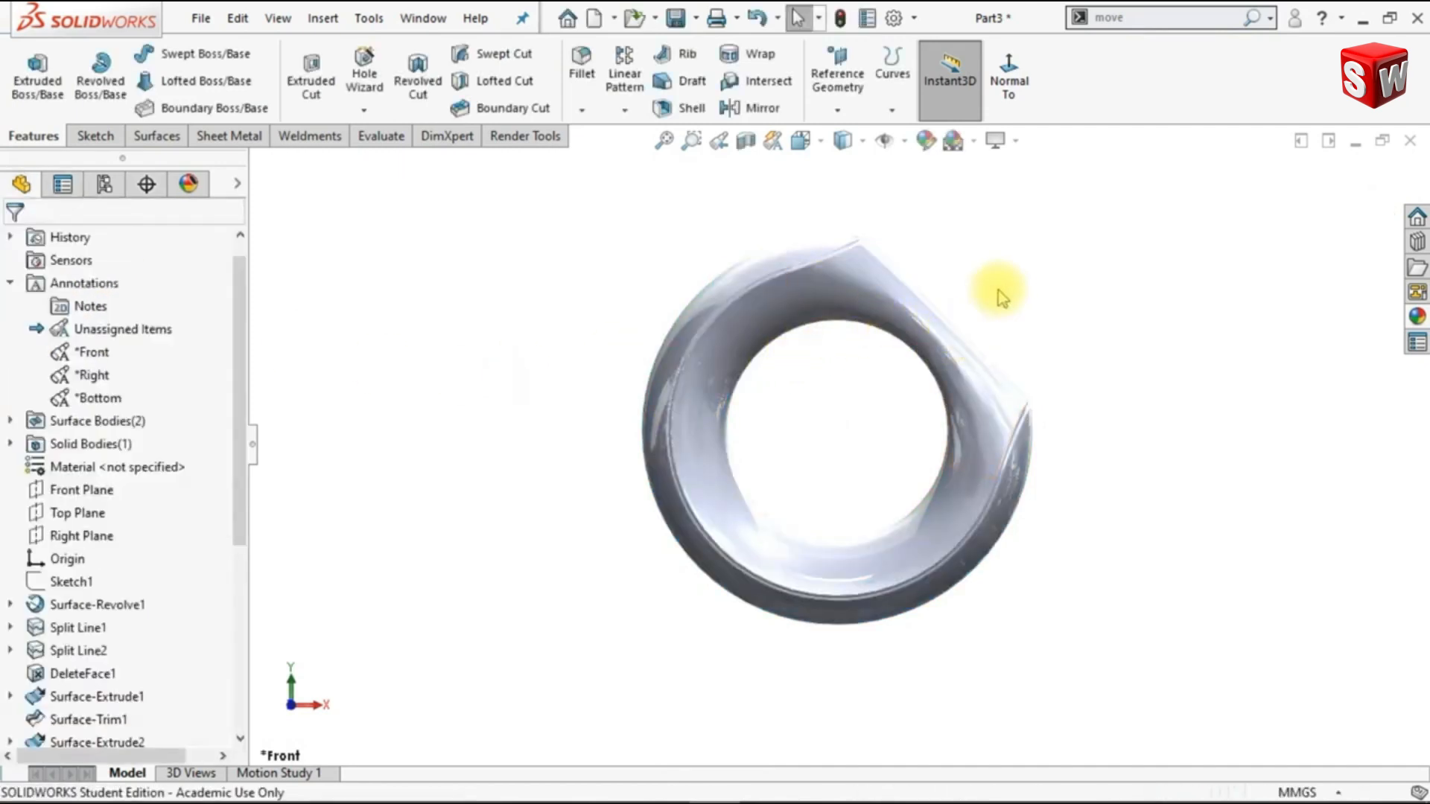
Apply the satin finish stainless steel appearance to the whole part and tint it with a pale blue swatch
middle_drag(1002, 298, 999, 314)
right_click(987, 414)
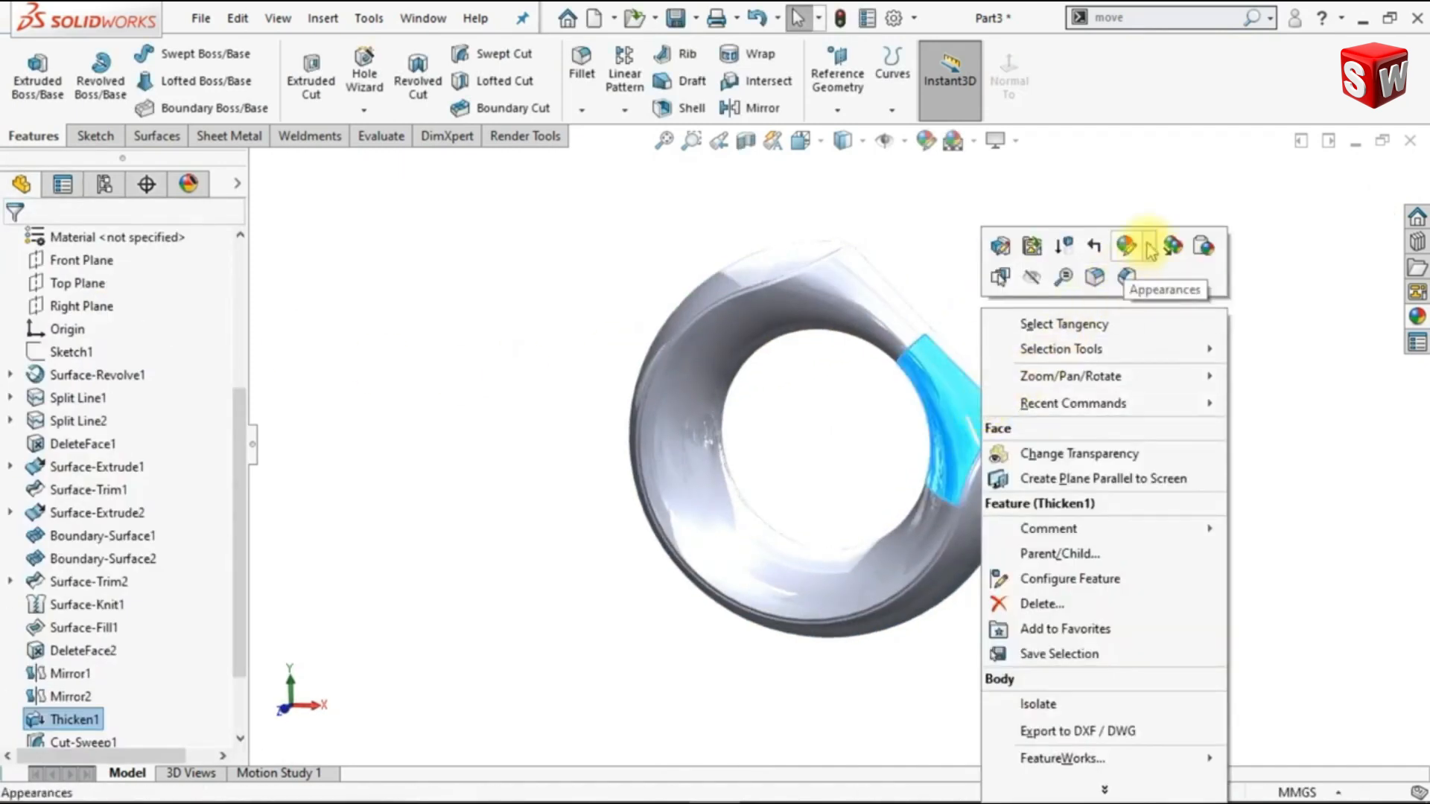
click(1150, 248)
click(1182, 363)
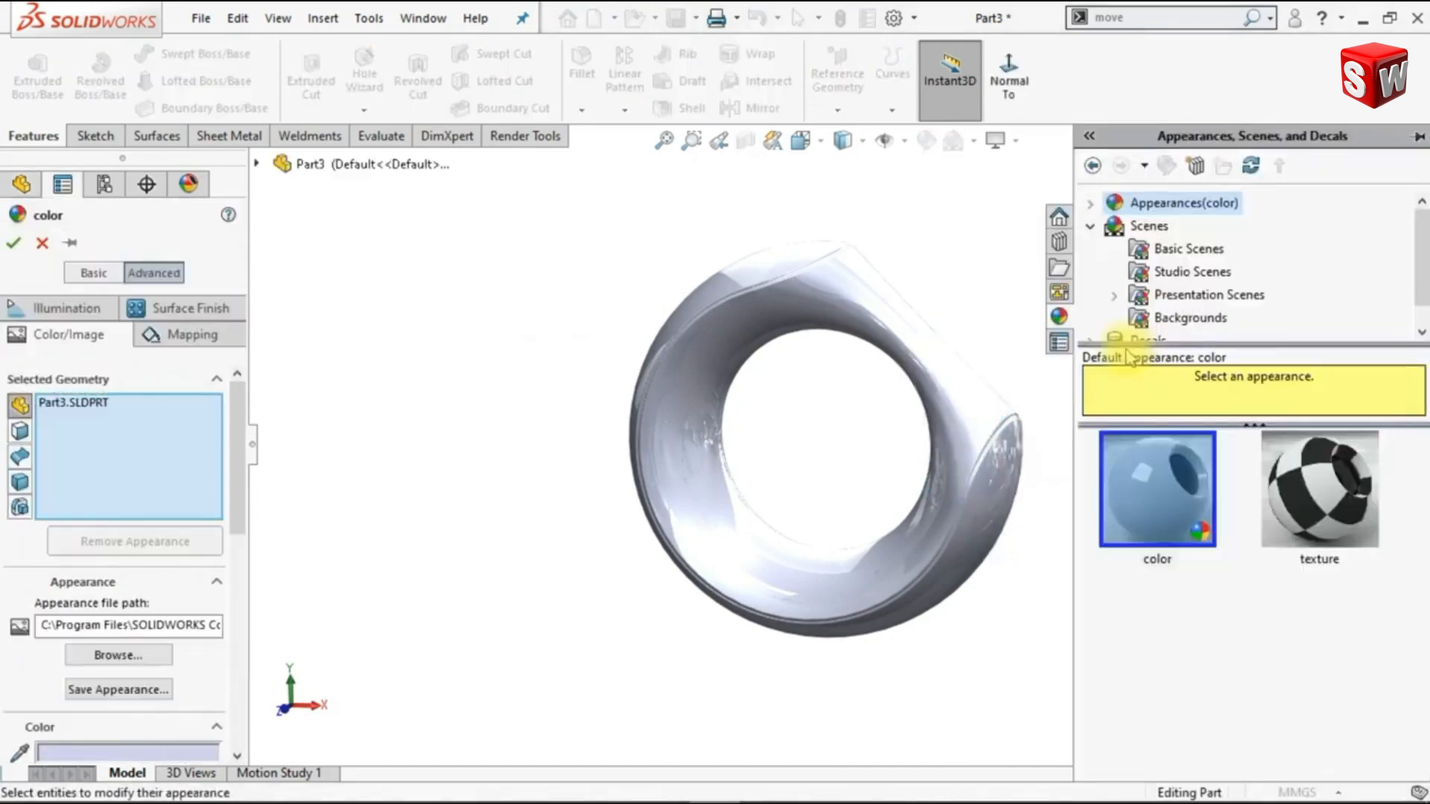
click(1091, 205)
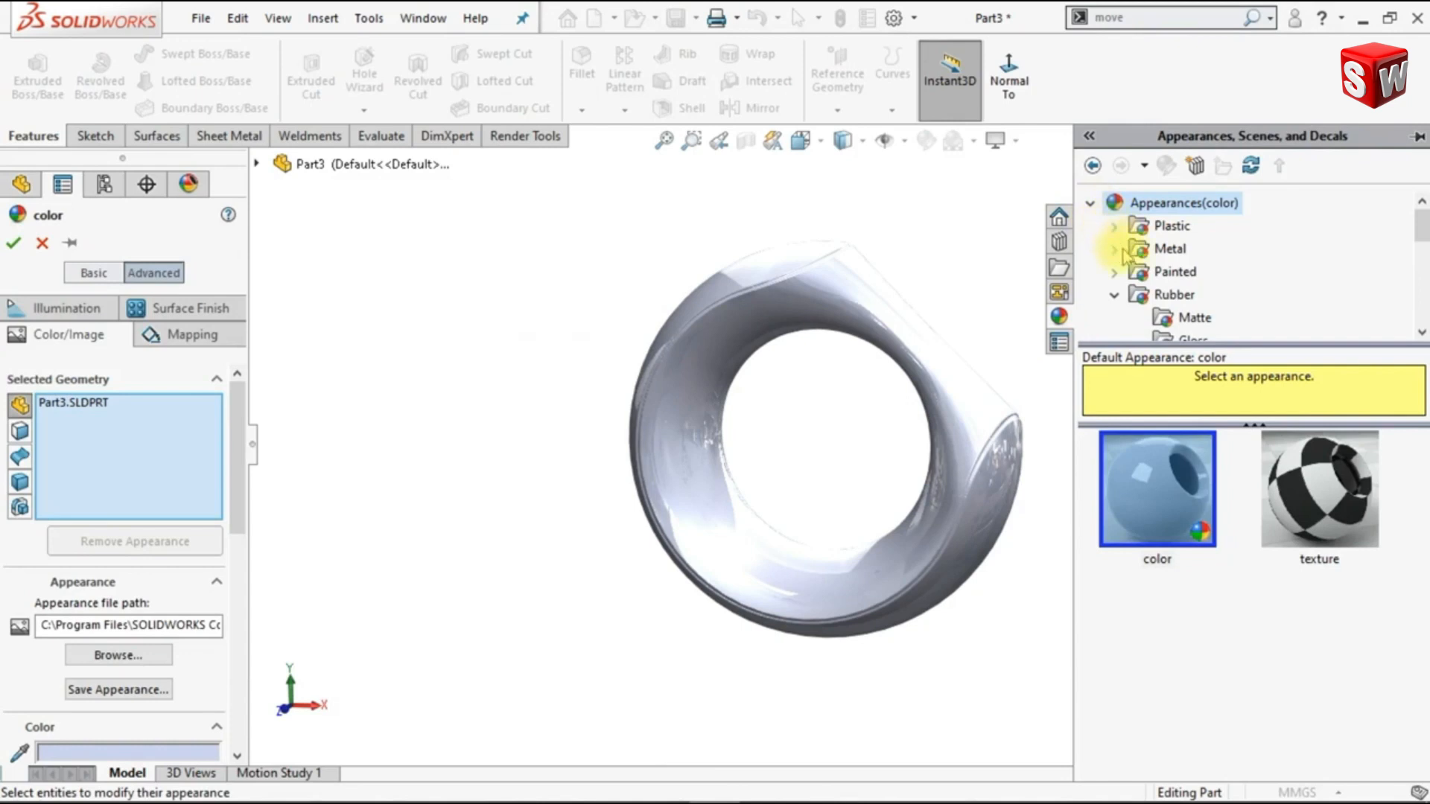
click(1116, 251)
click(1166, 228)
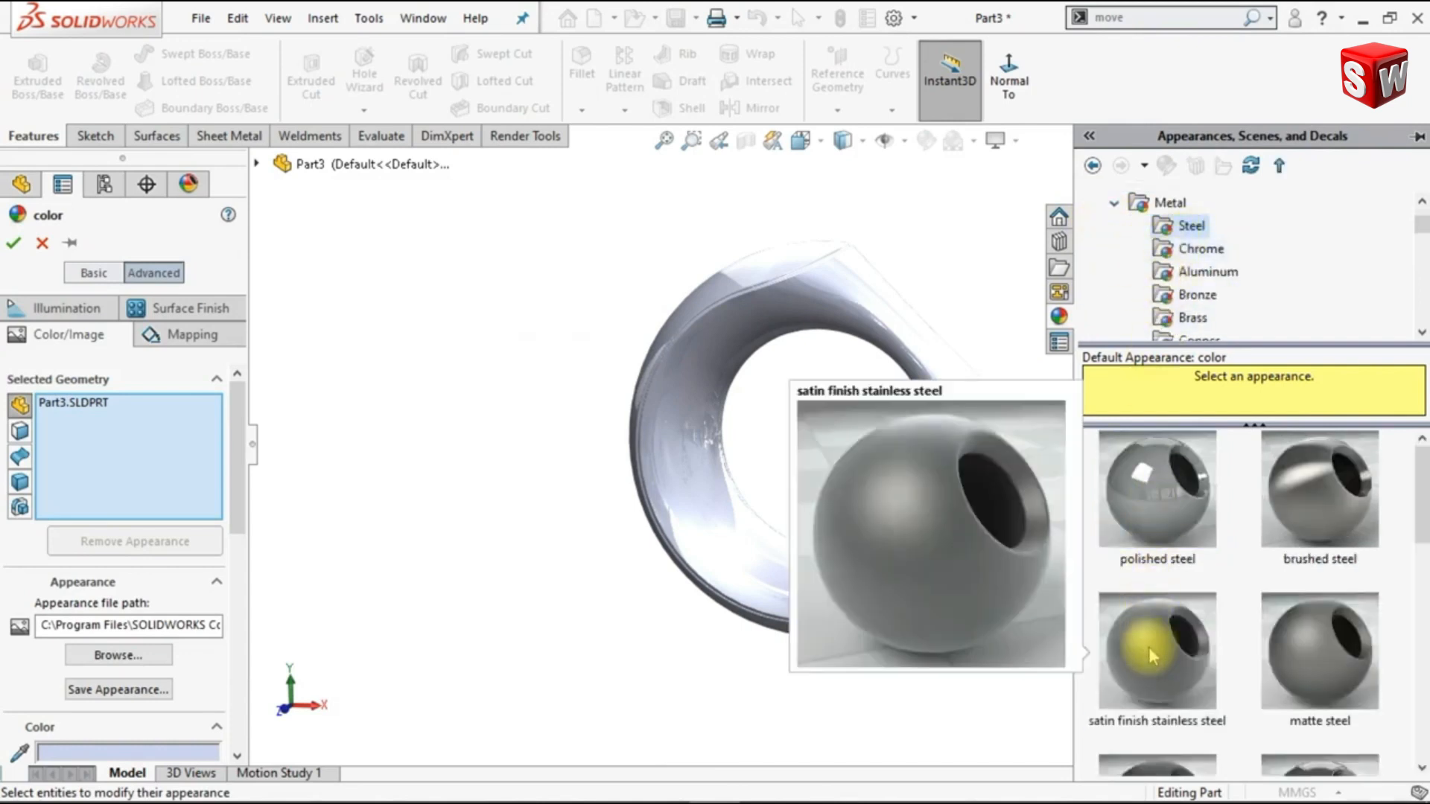
click(1149, 646)
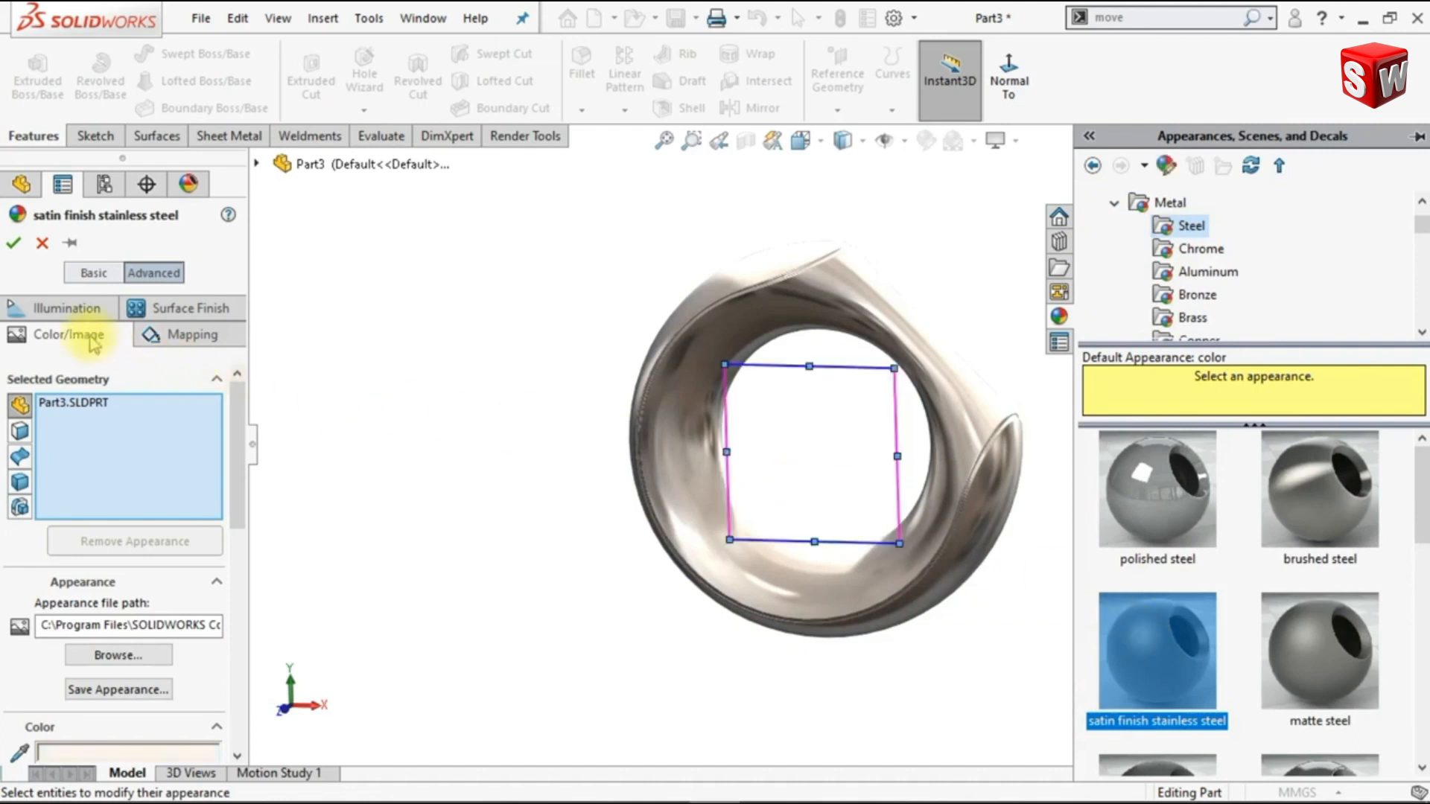
click(93, 273)
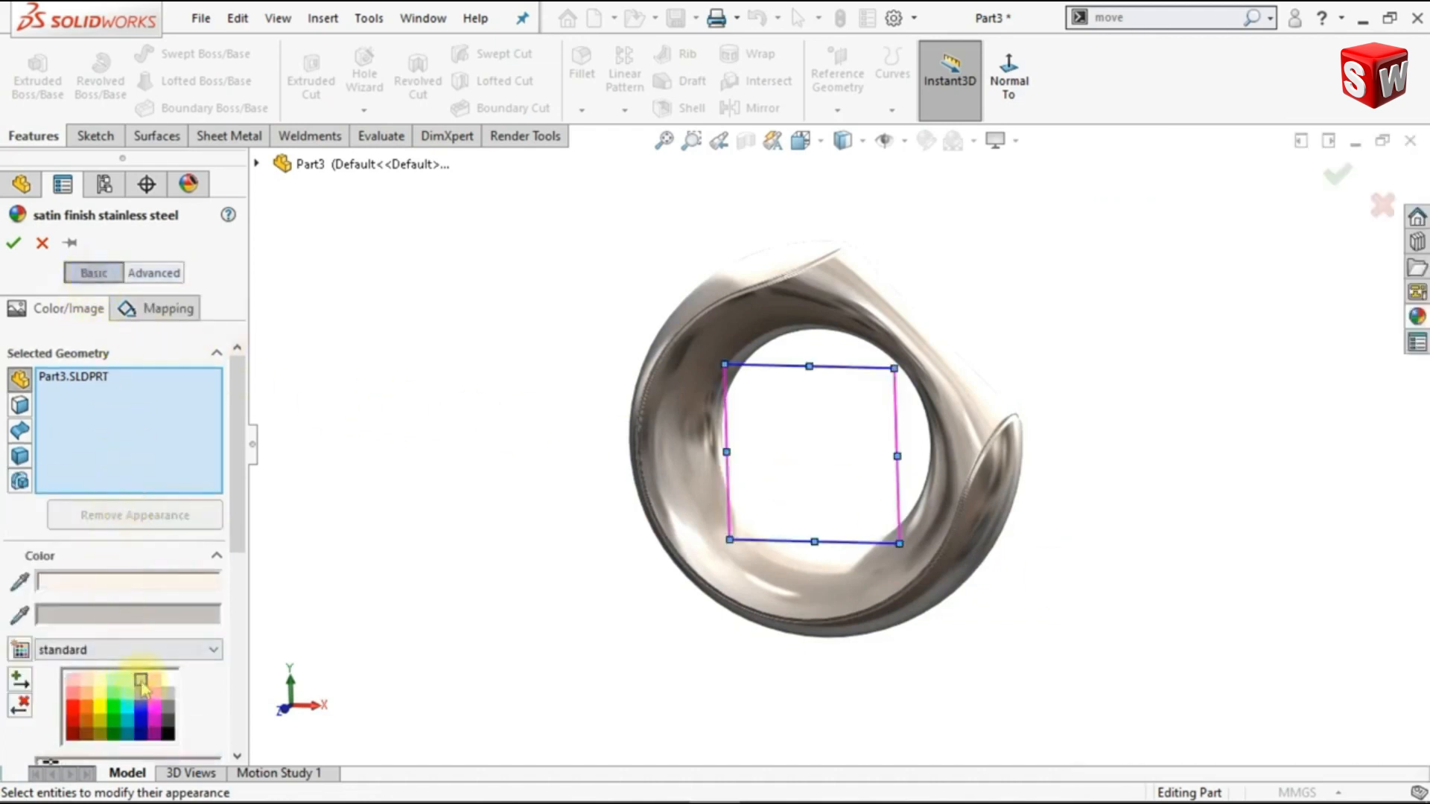
click(141, 681)
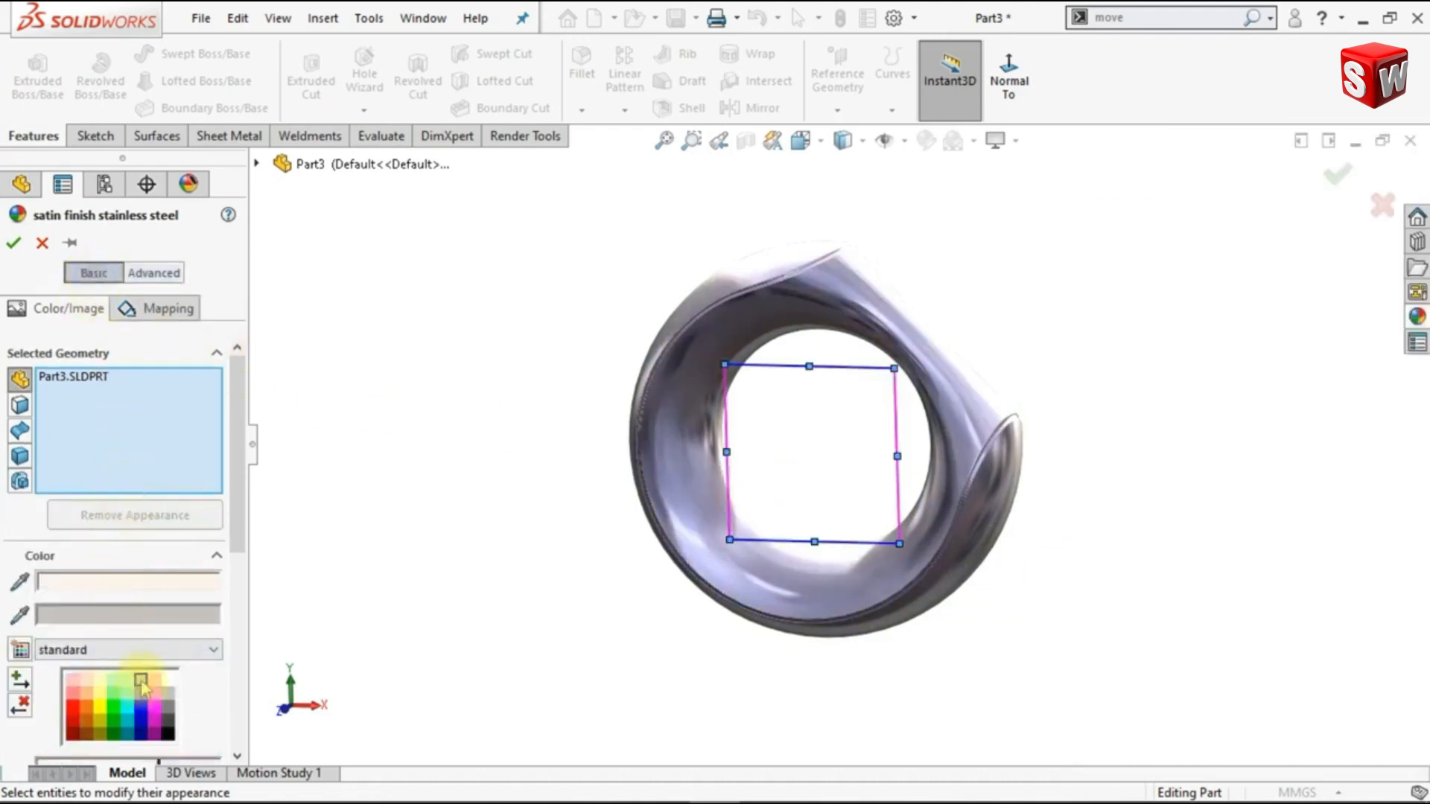
Set the steel appearance's specular spread/blurriness to 0.8 and accept the appearance
click(153, 273)
click(82, 313)
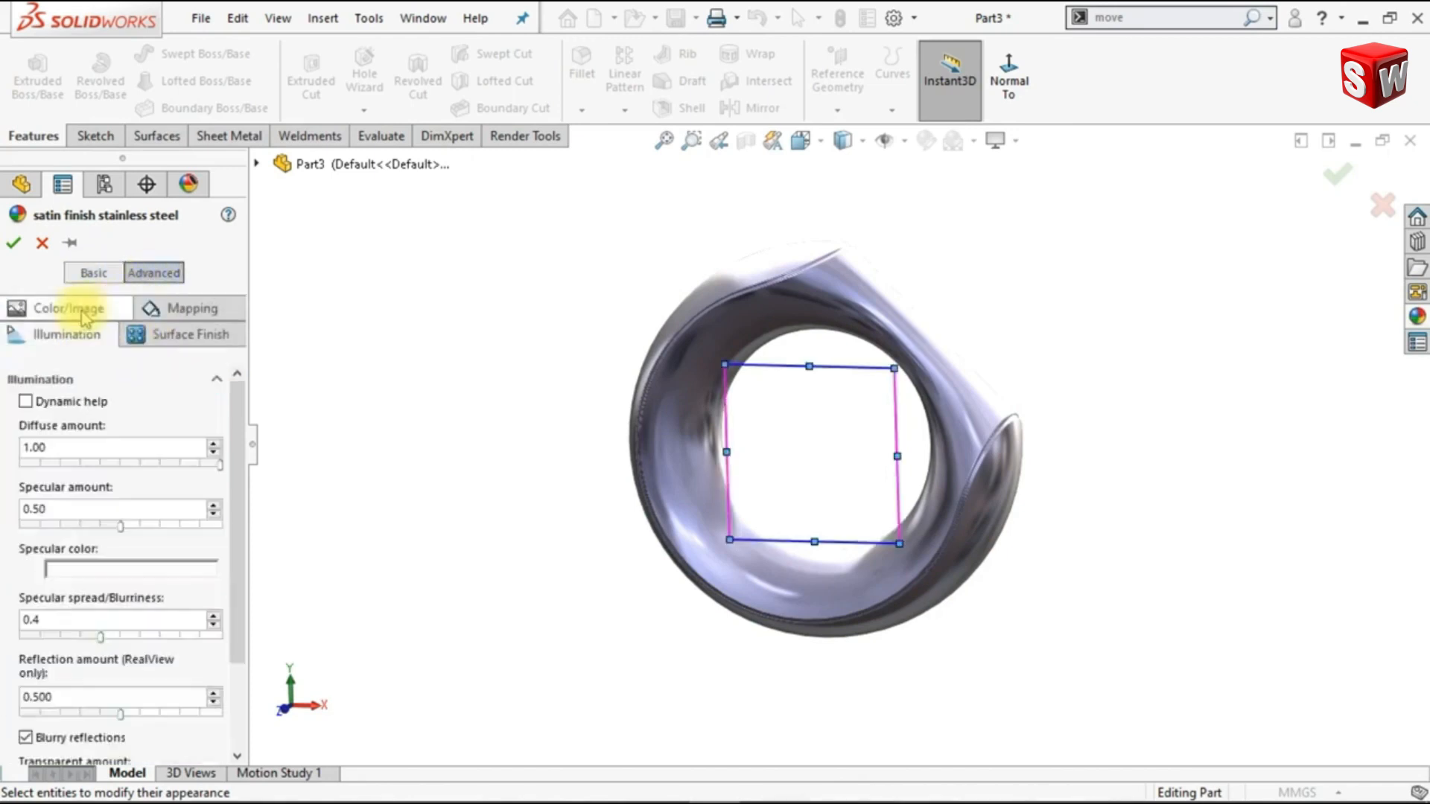
drag(230, 437, 240, 572)
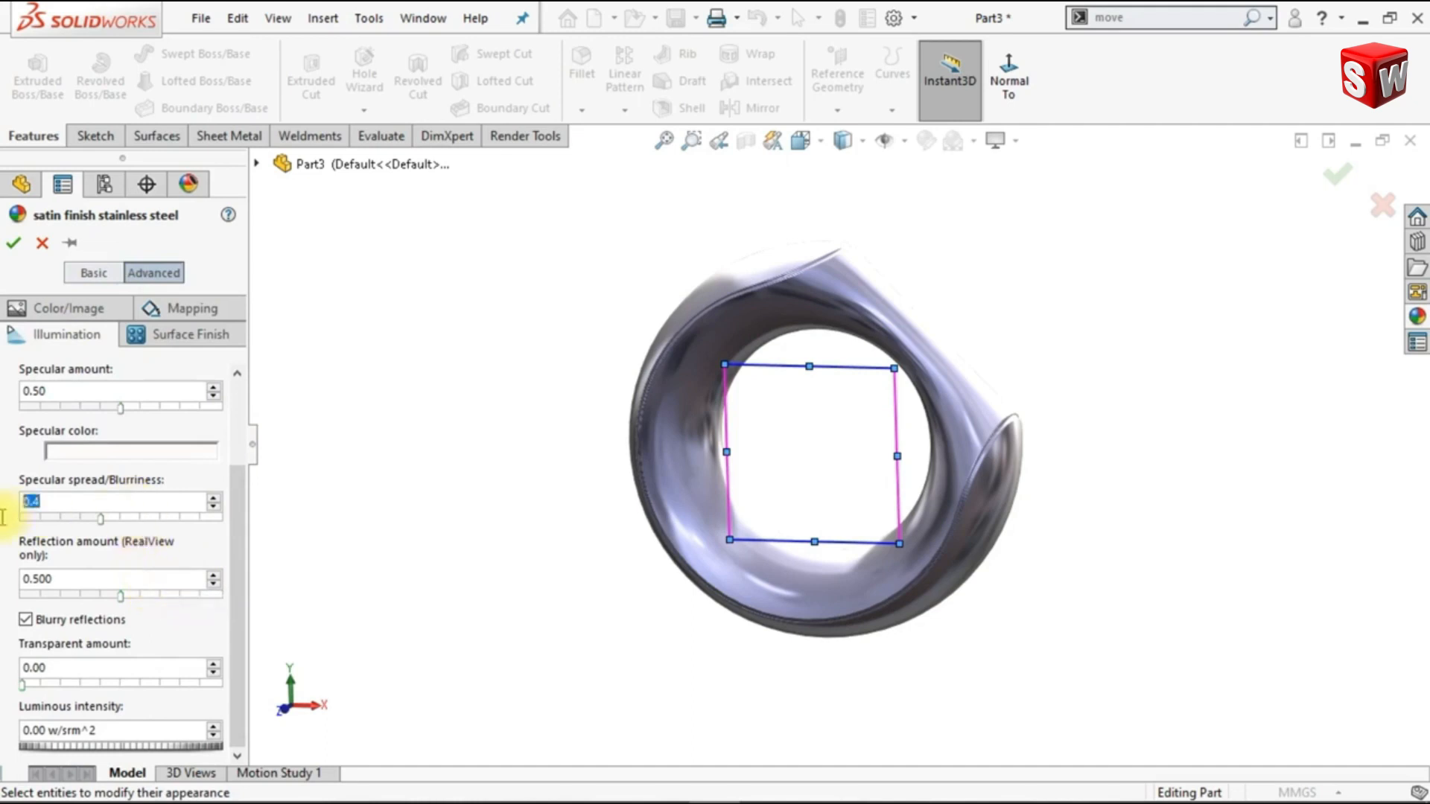
key(Return)
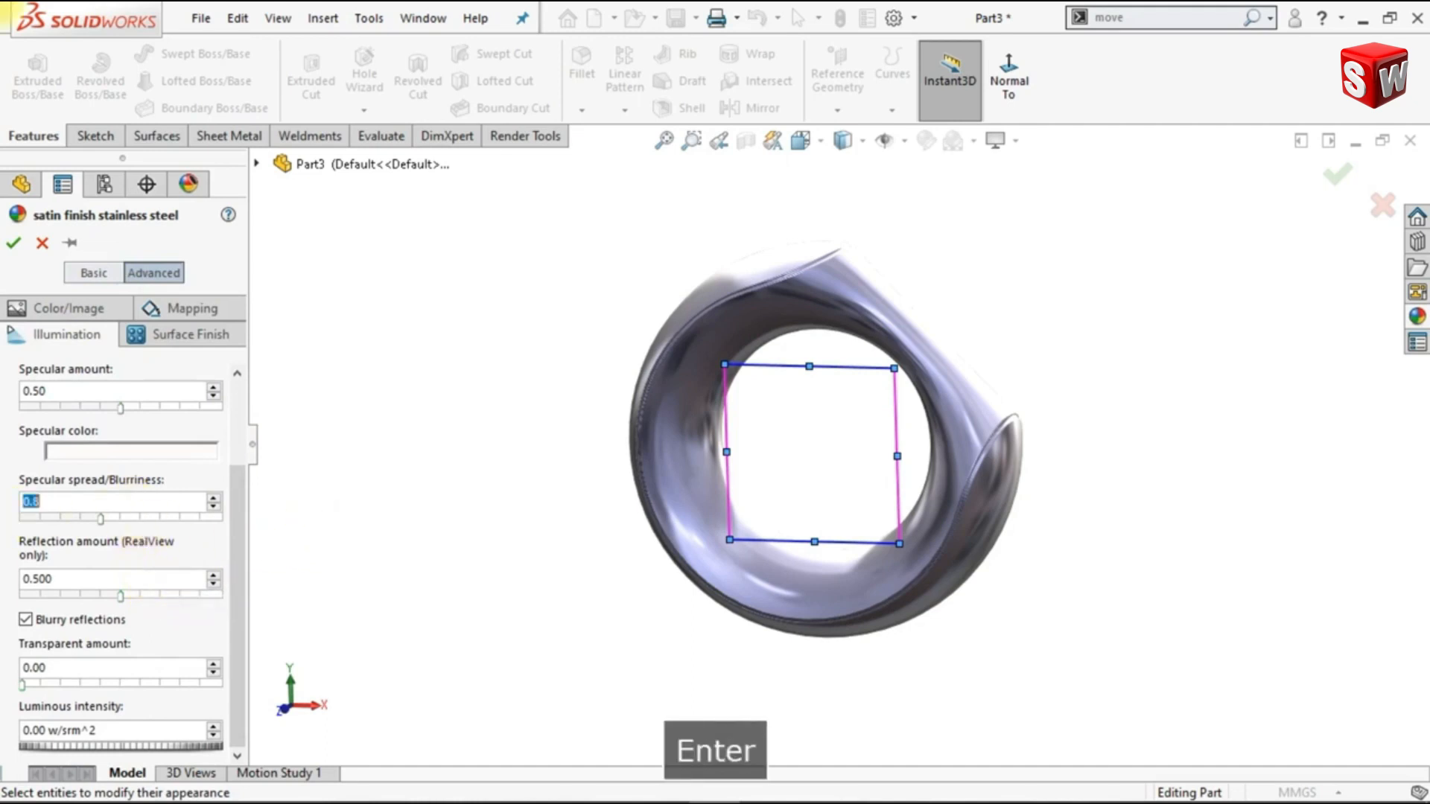
click(131, 577)
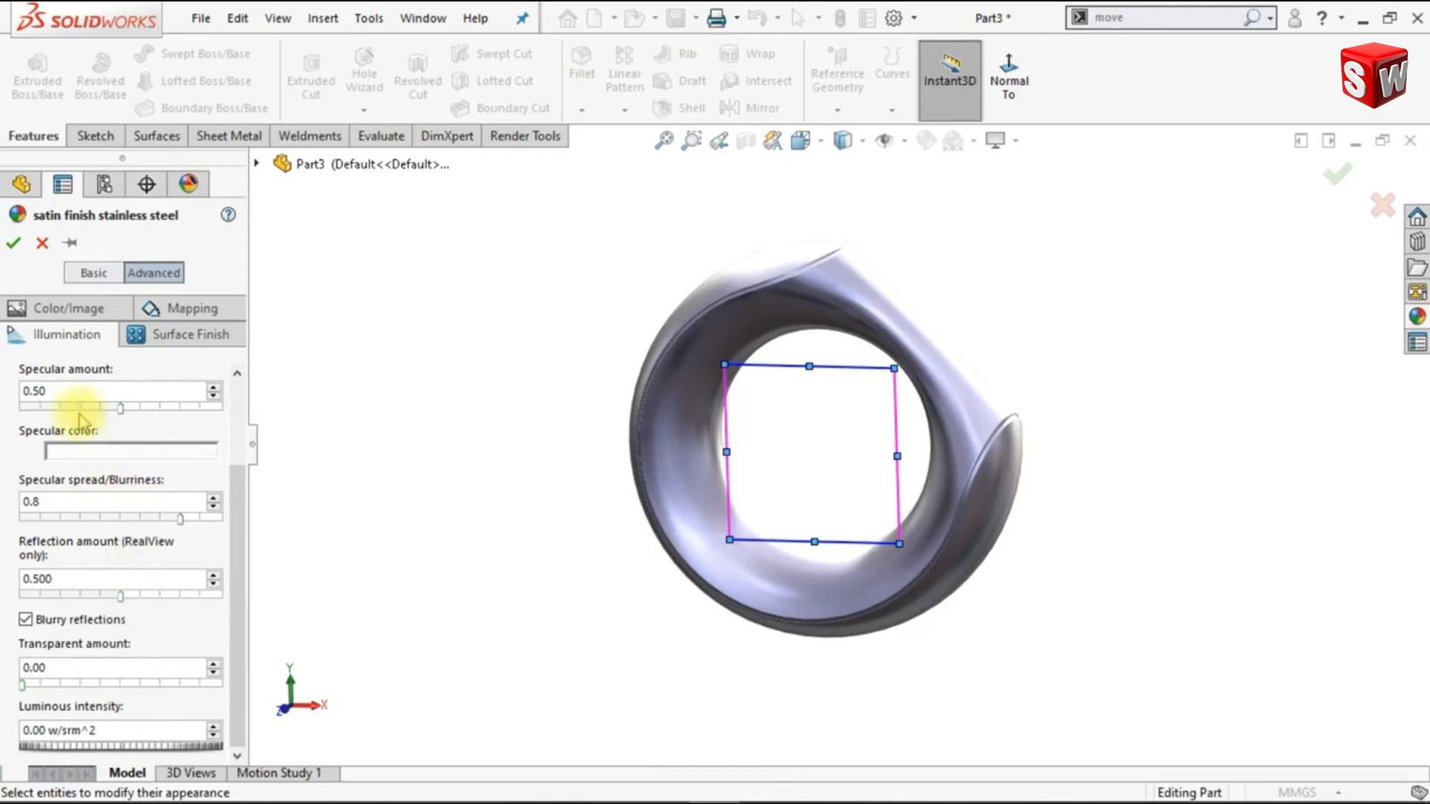
click(21, 251)
Apply the white high gloss plastic appearance to only the ring's large outer face
middle_drag(528, 346, 529, 346)
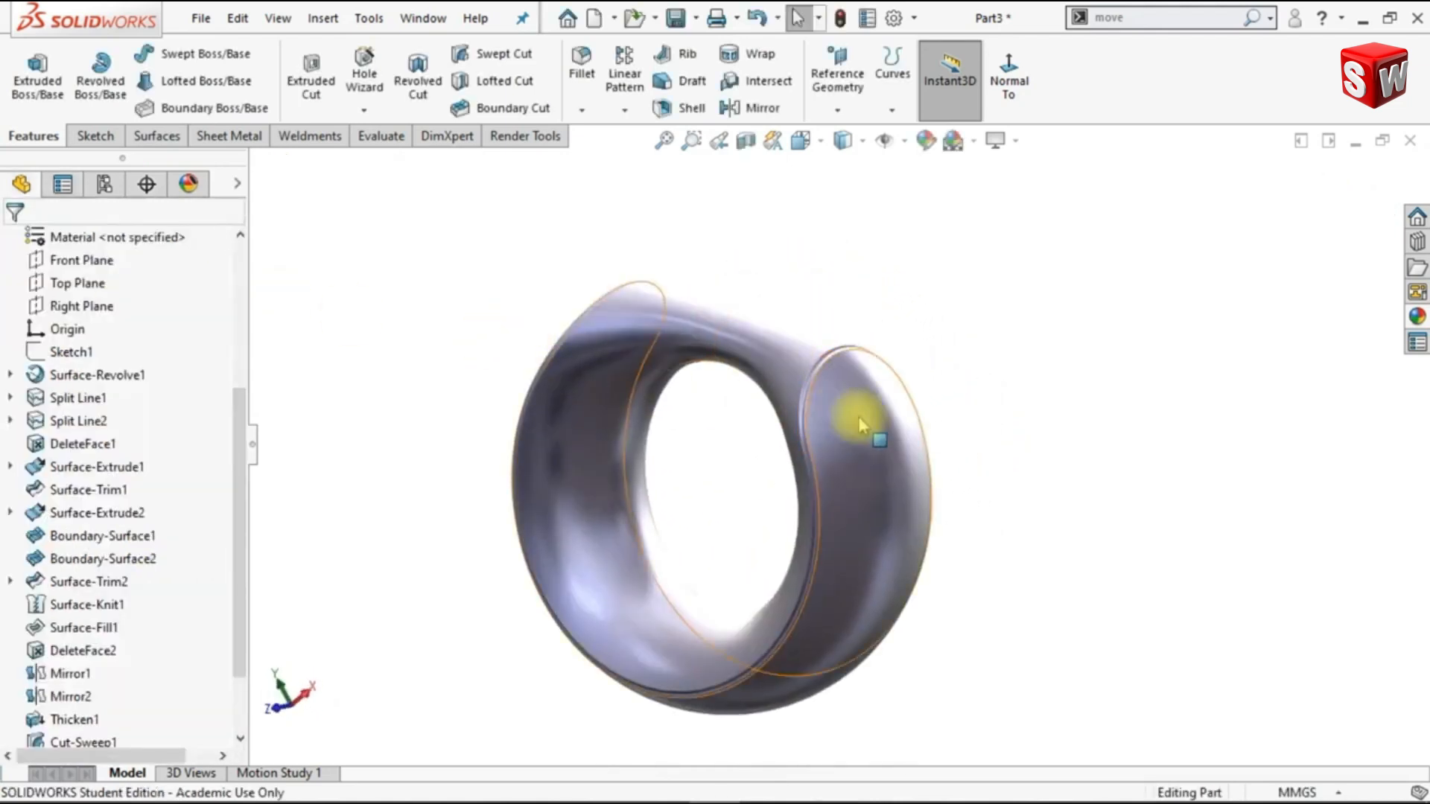
right_click(892, 426)
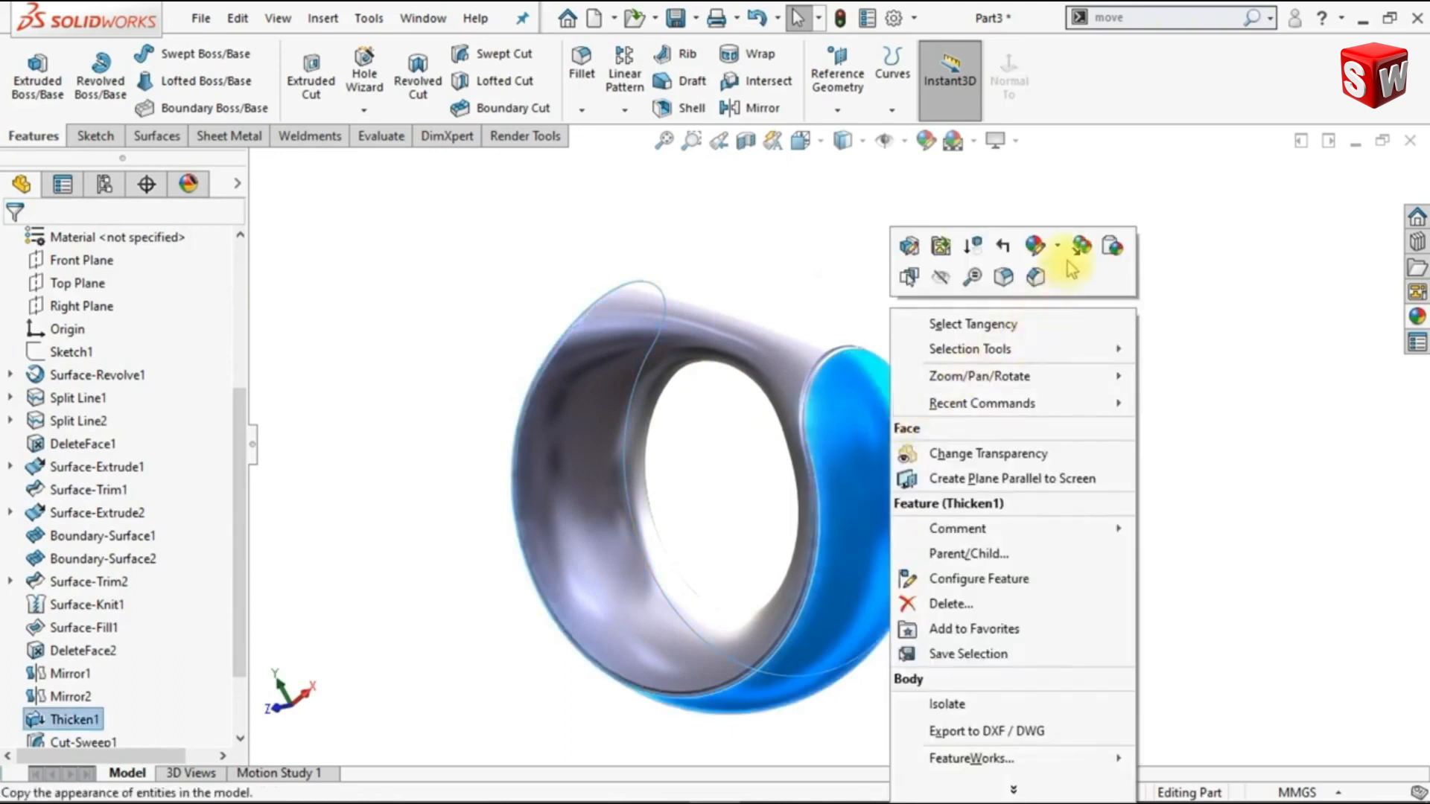
click(1035, 245)
click(1065, 294)
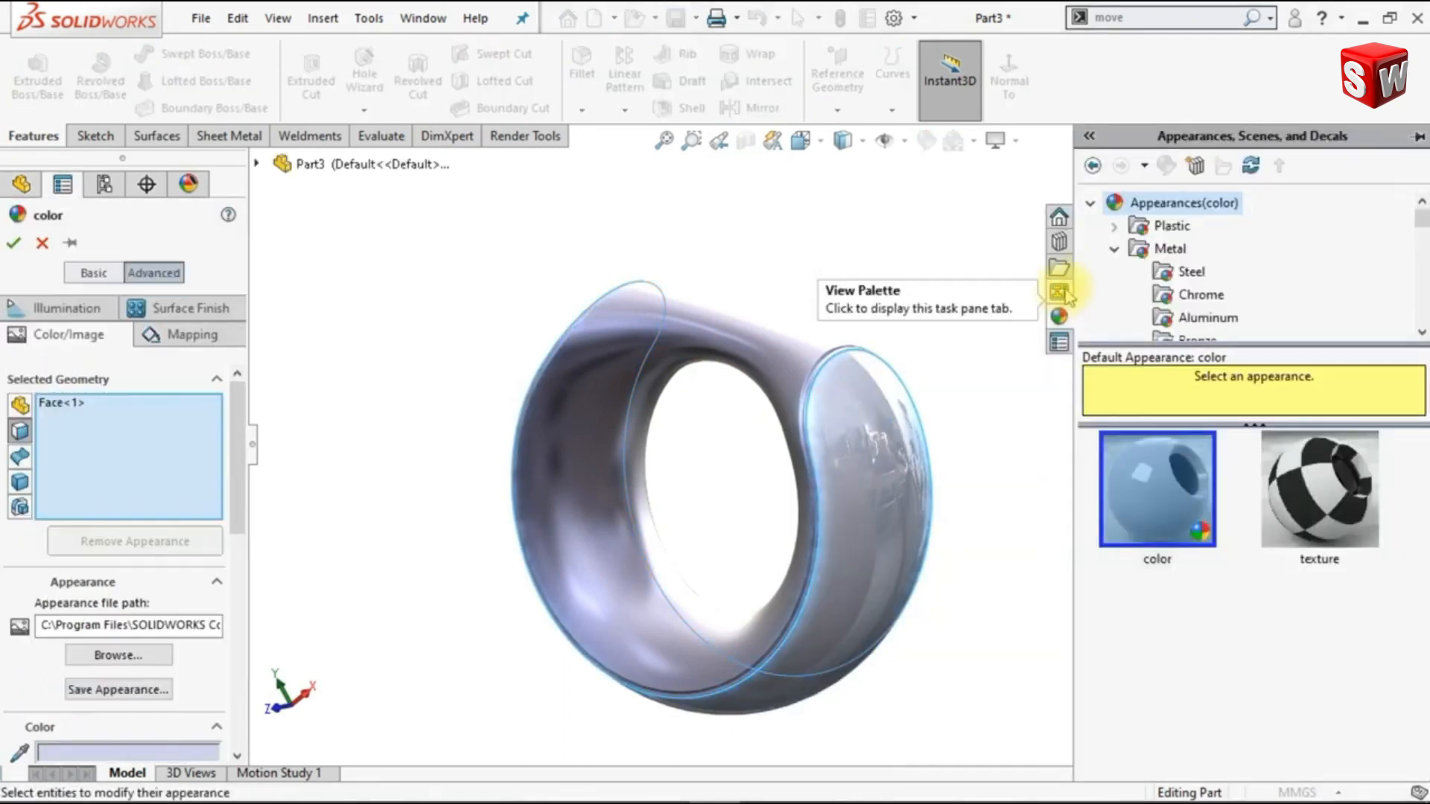
click(1114, 227)
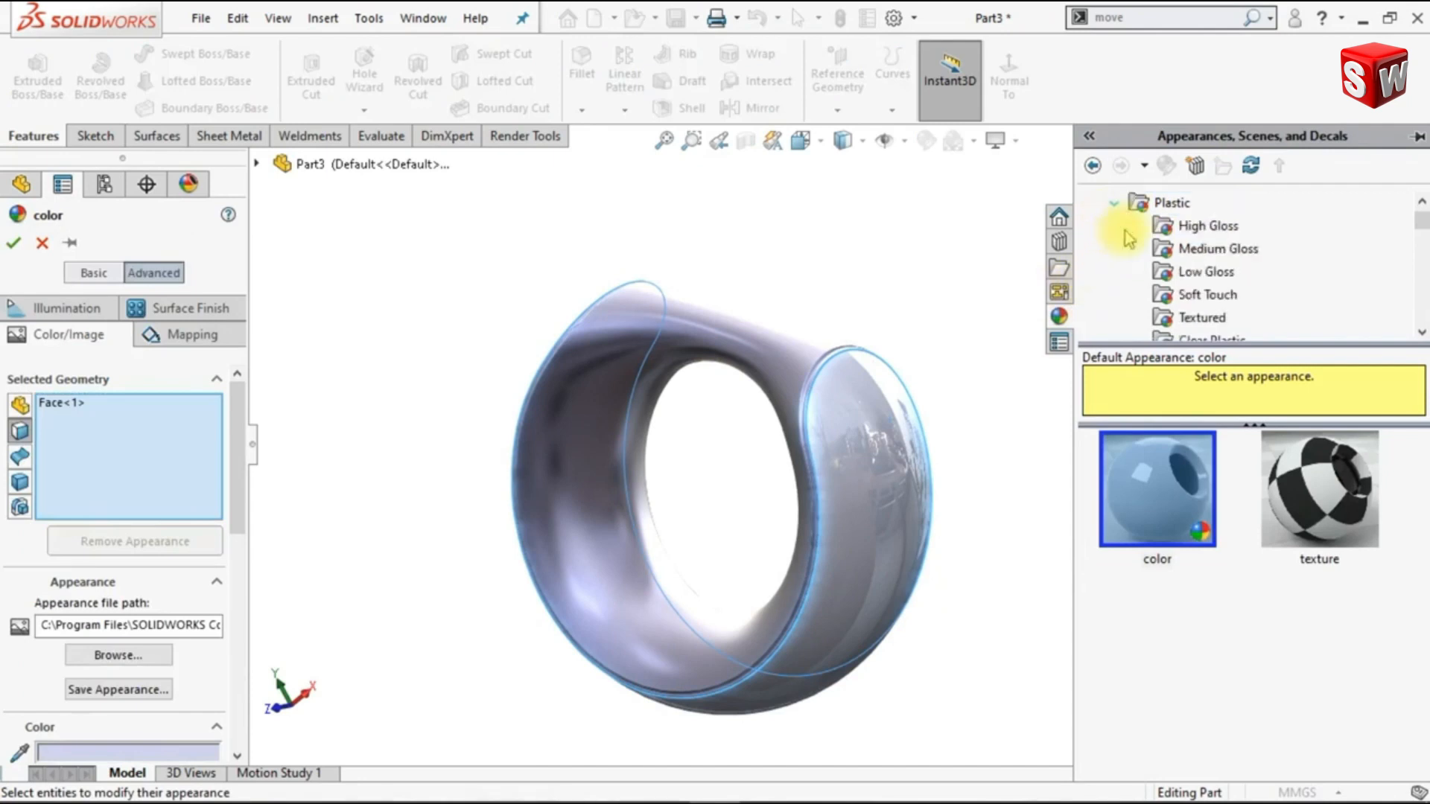
click(1206, 226)
click(1143, 485)
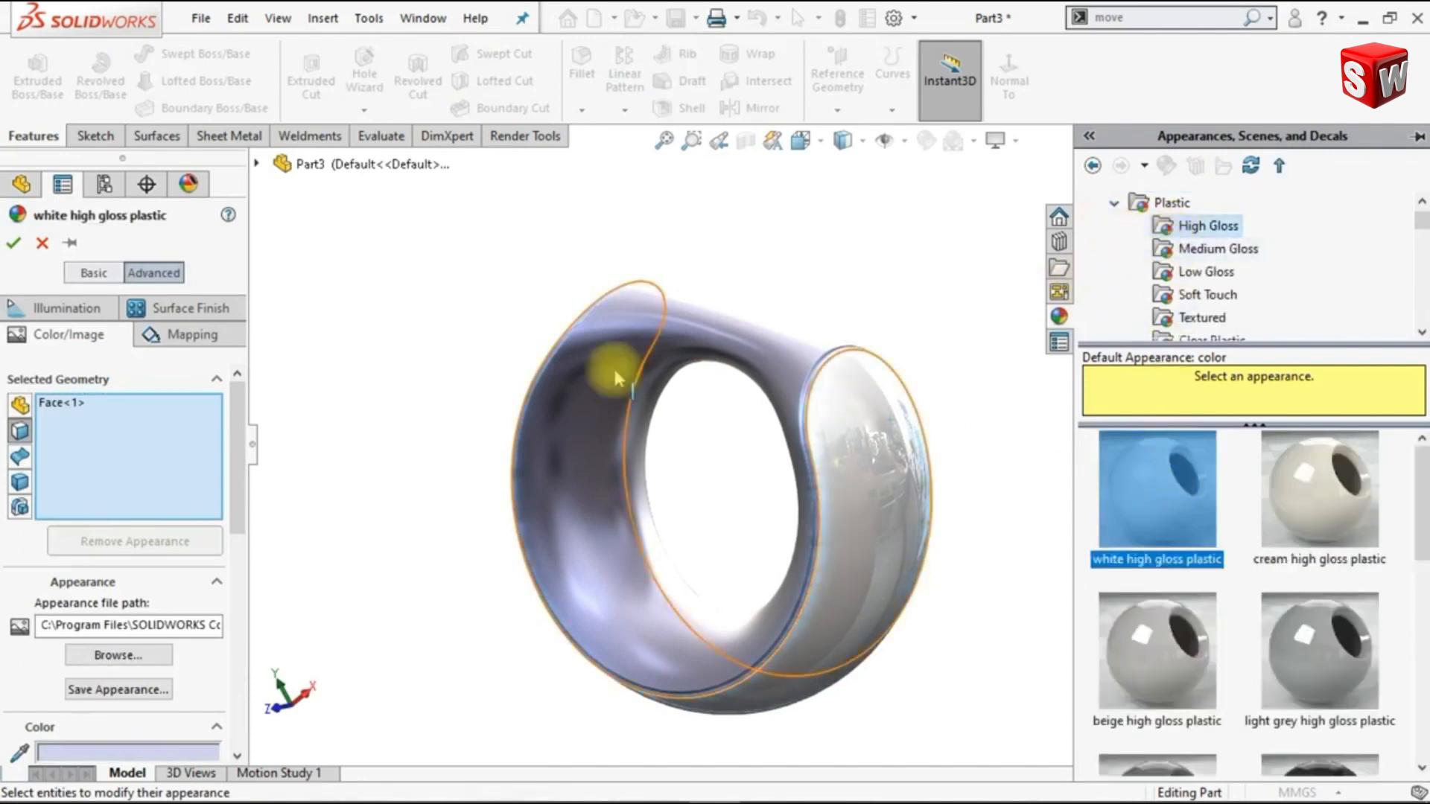
click(15, 244)
click(889, 277)
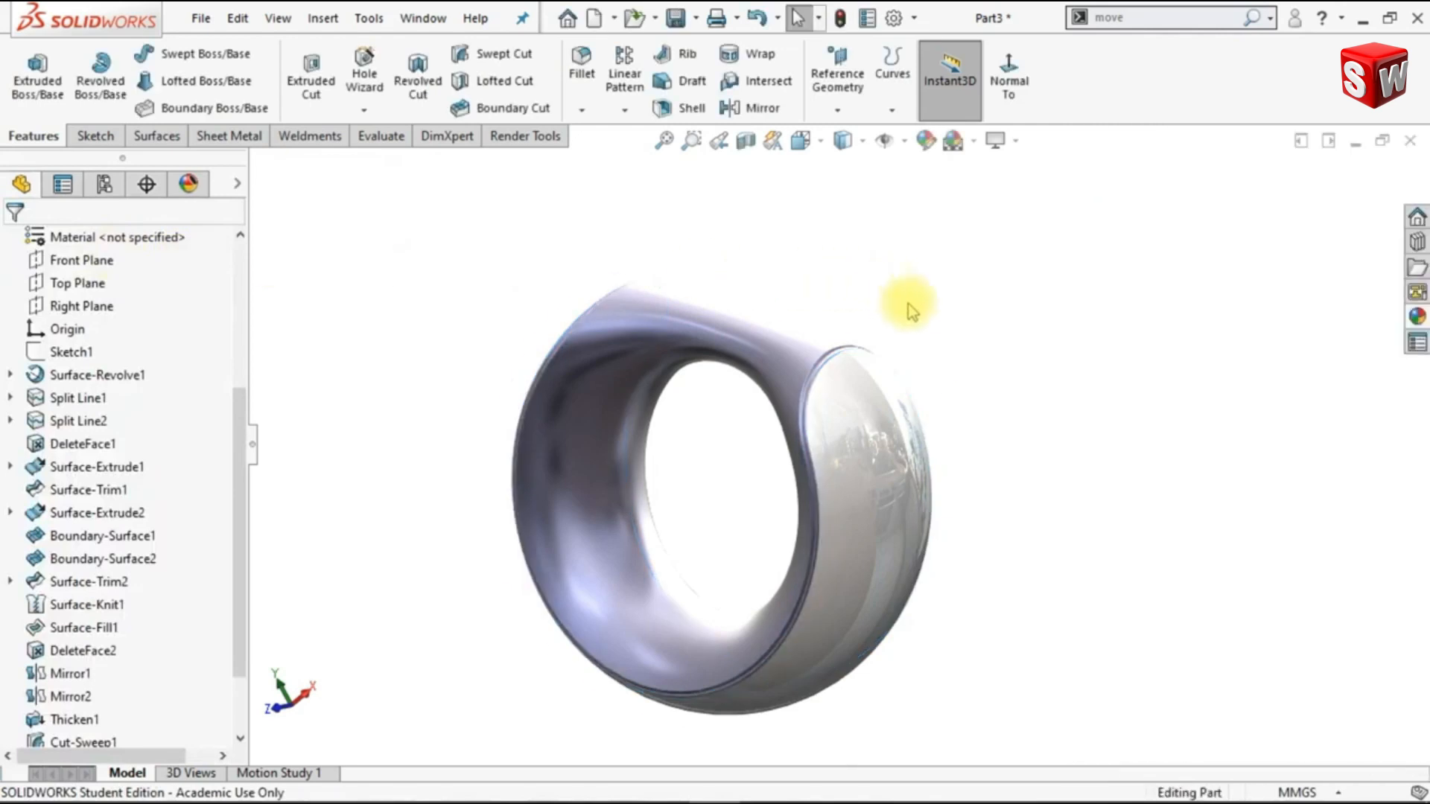
Copy the outer face's appearance and paste it onto the whole Fillet1 feature bordering that face
scroll(907, 373, down, 3)
middle_drag(856, 388, 908, 389)
right_click(908, 393)
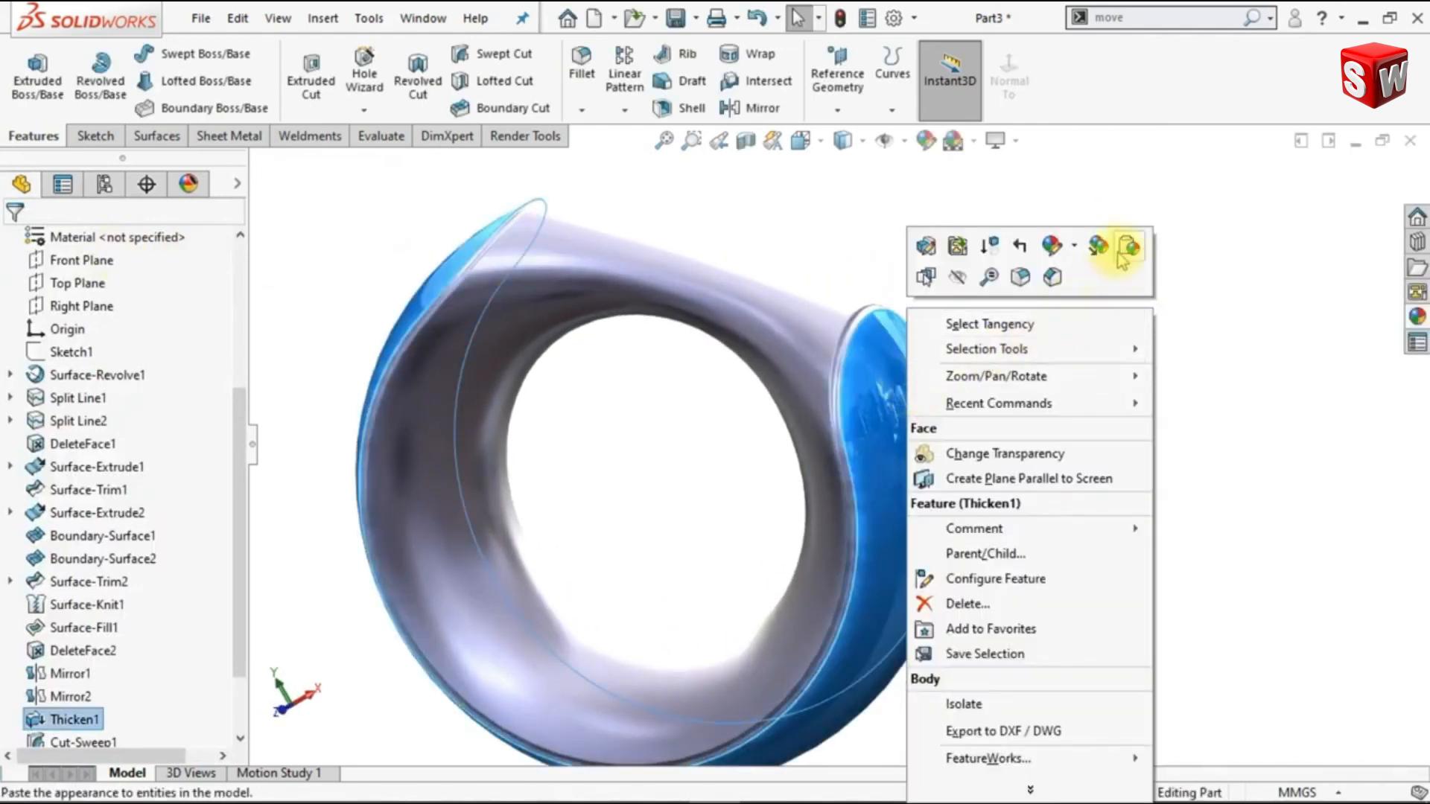
click(1124, 250)
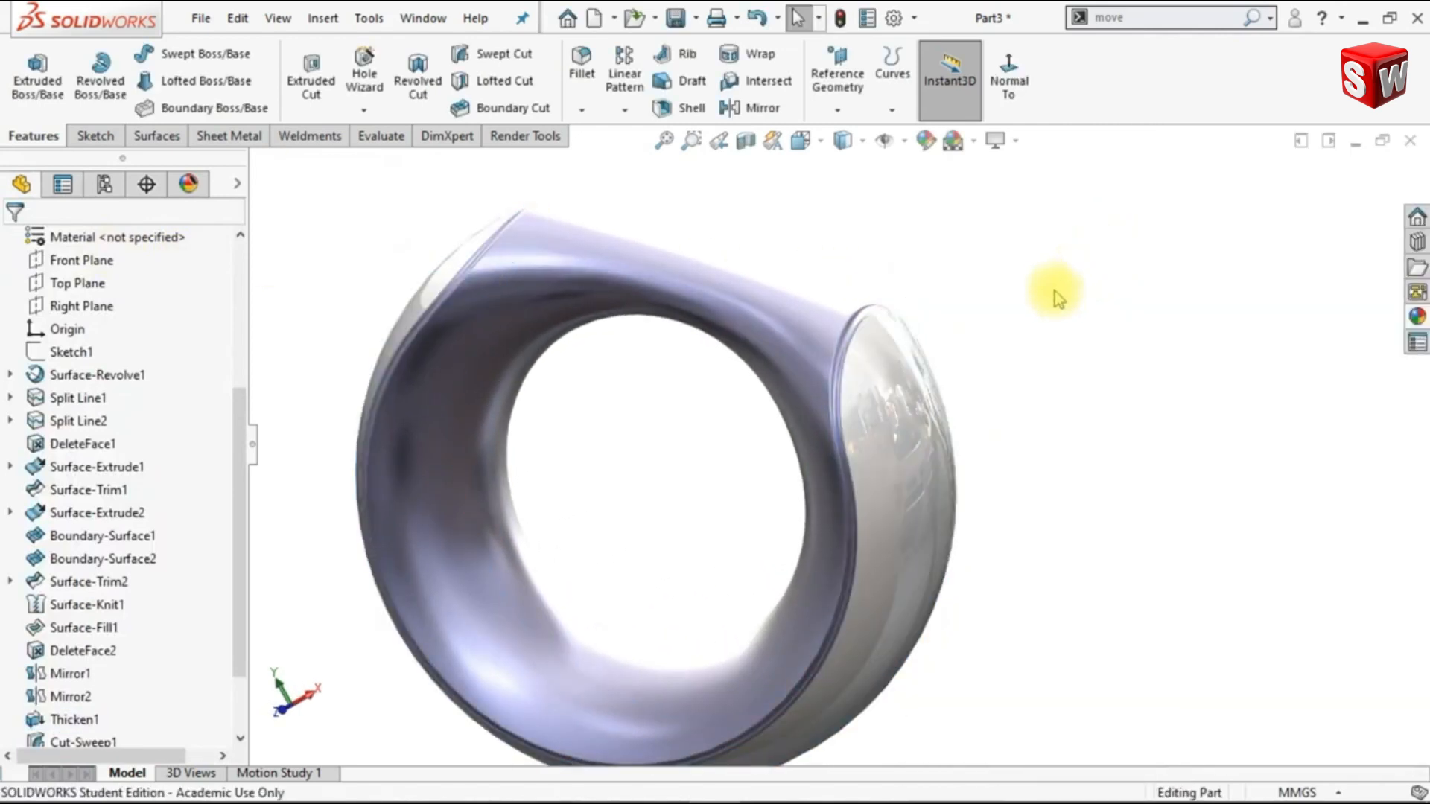
scroll(886, 350, down, 5)
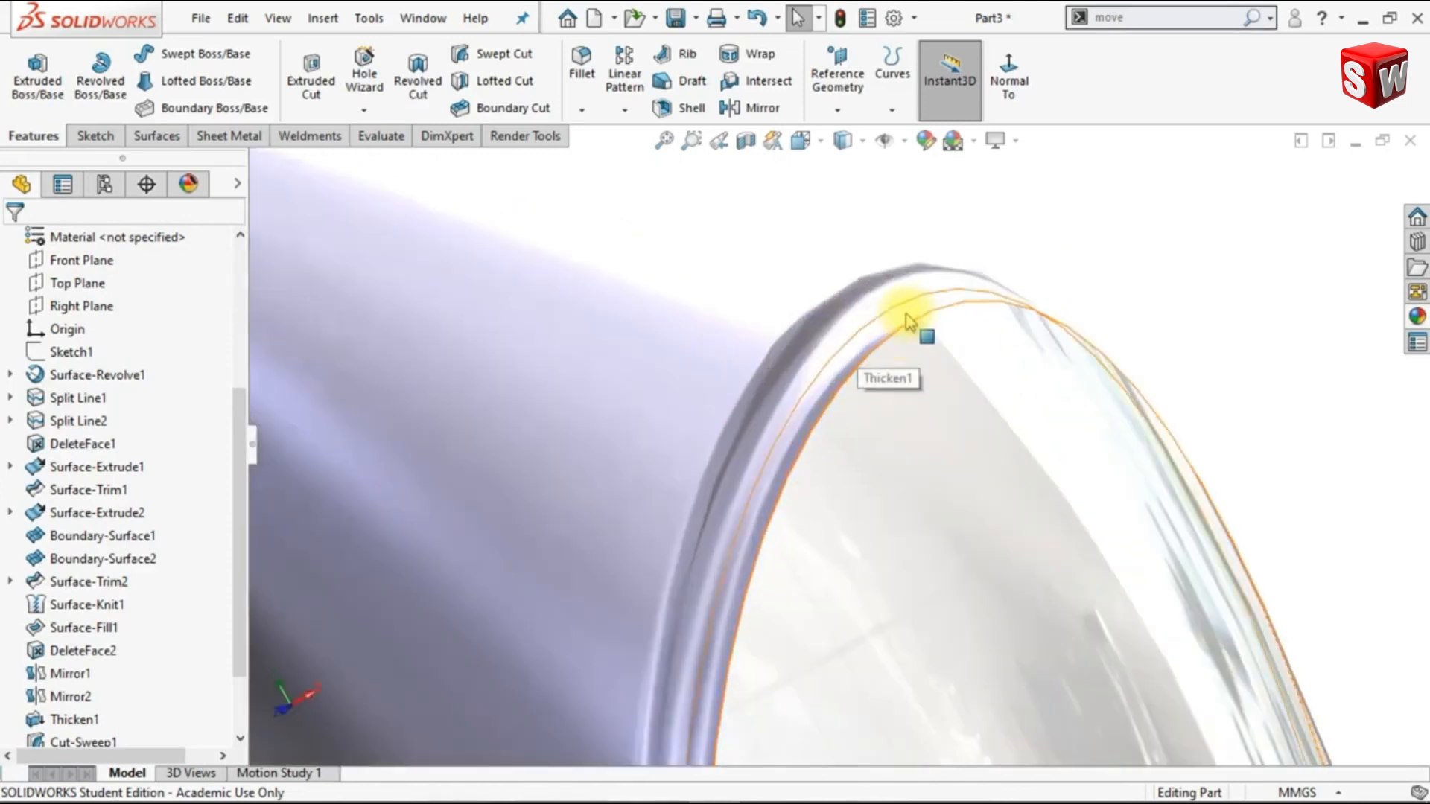
right_click(910, 319)
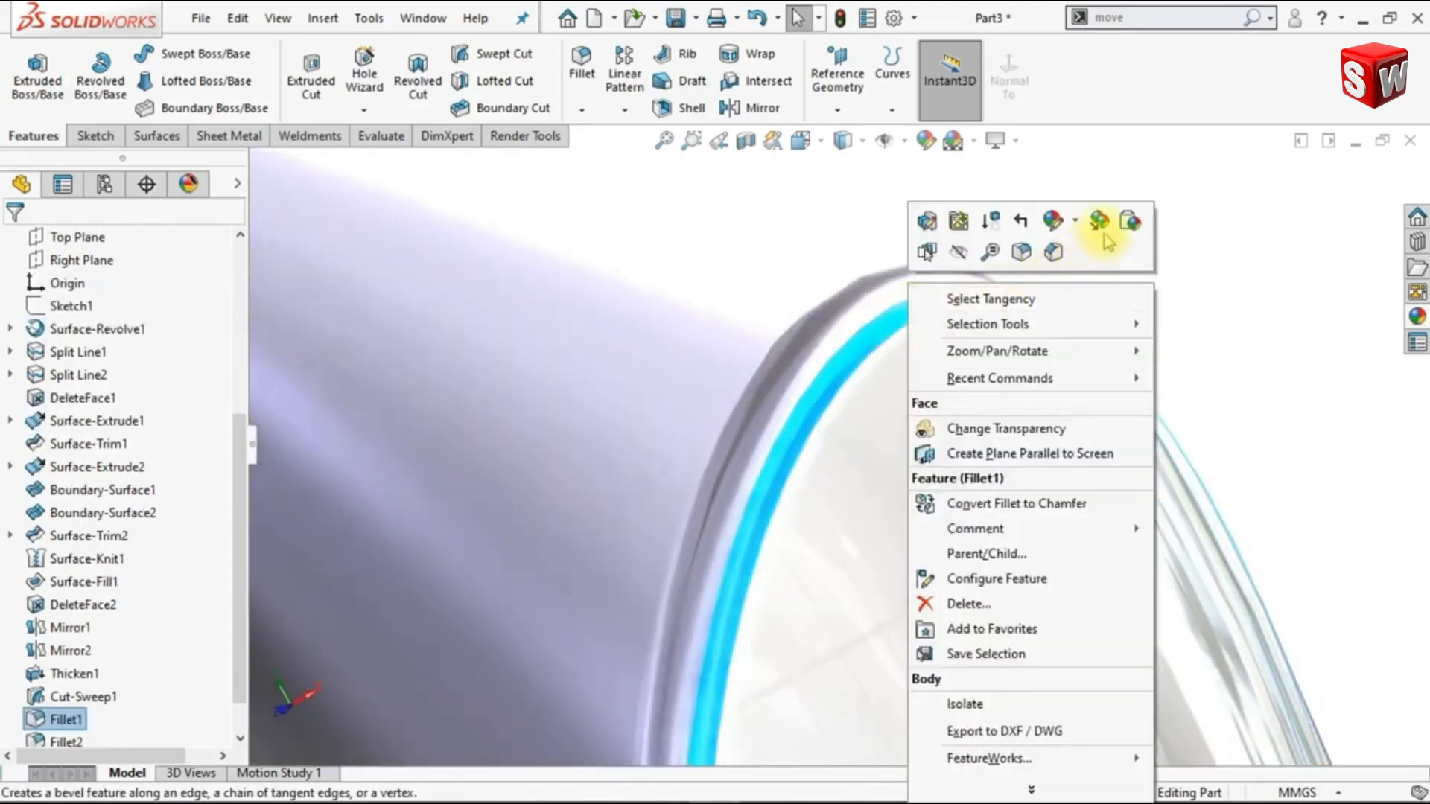
click(1130, 222)
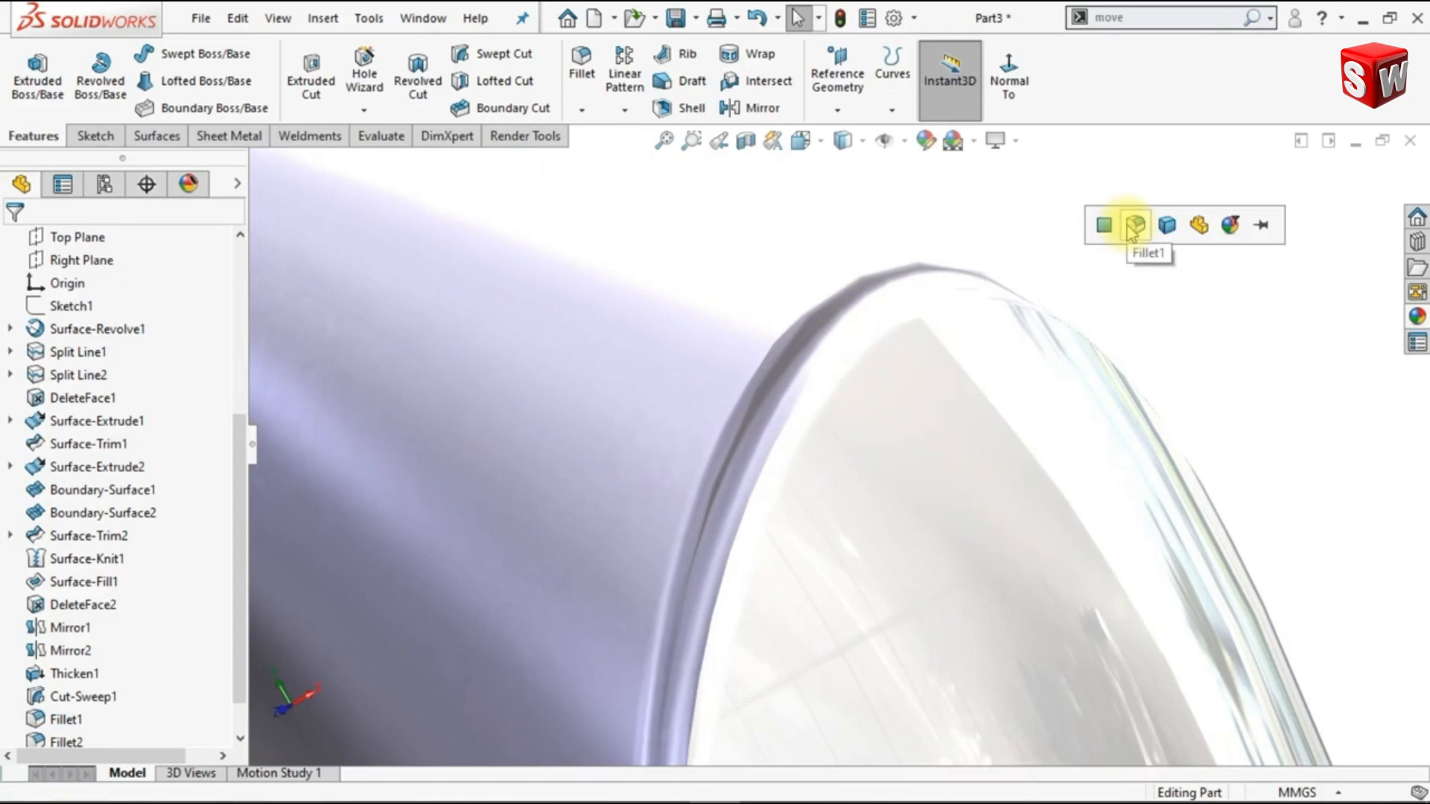
click(1133, 235)
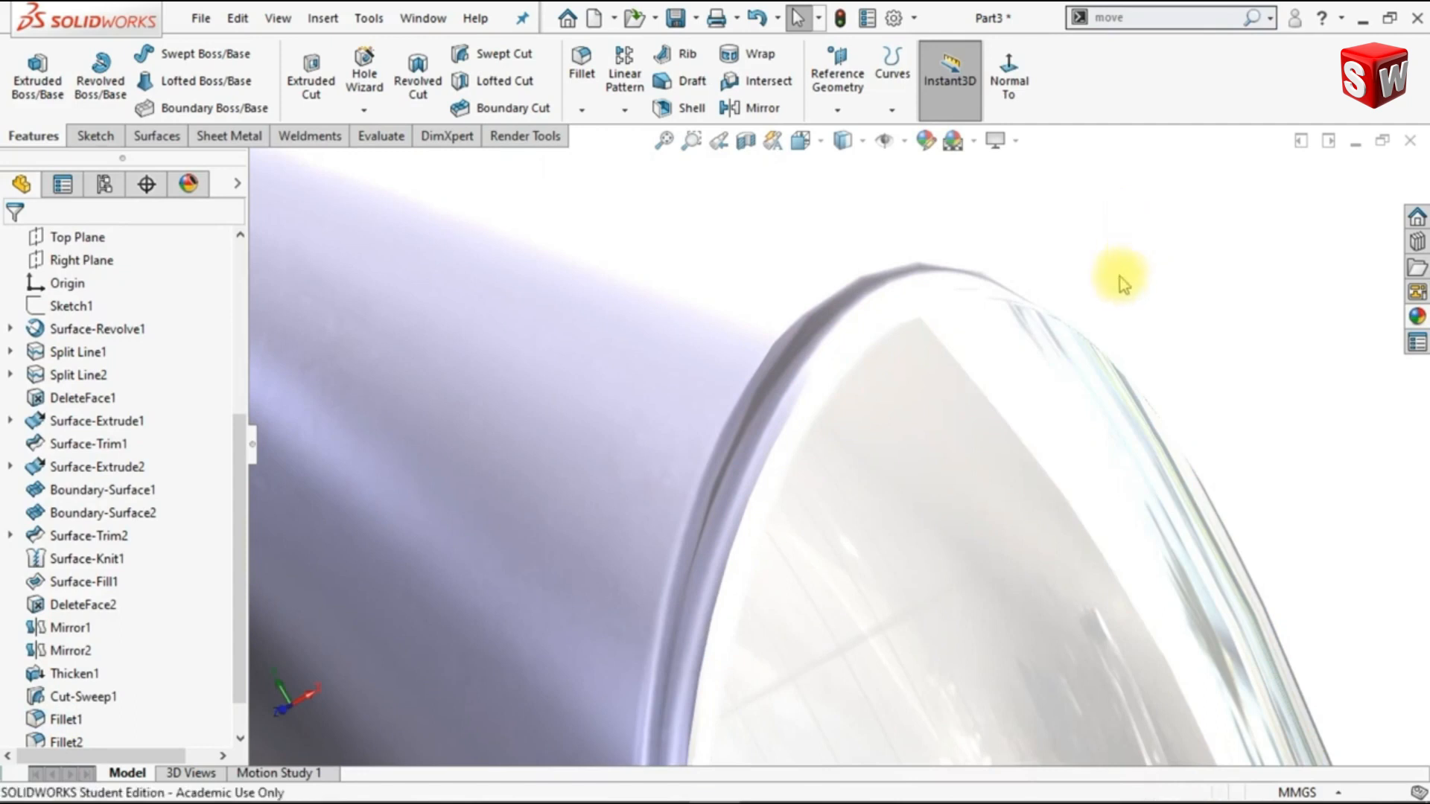
scroll(1121, 279, up, 3)
scroll(1037, 322, up, 5)
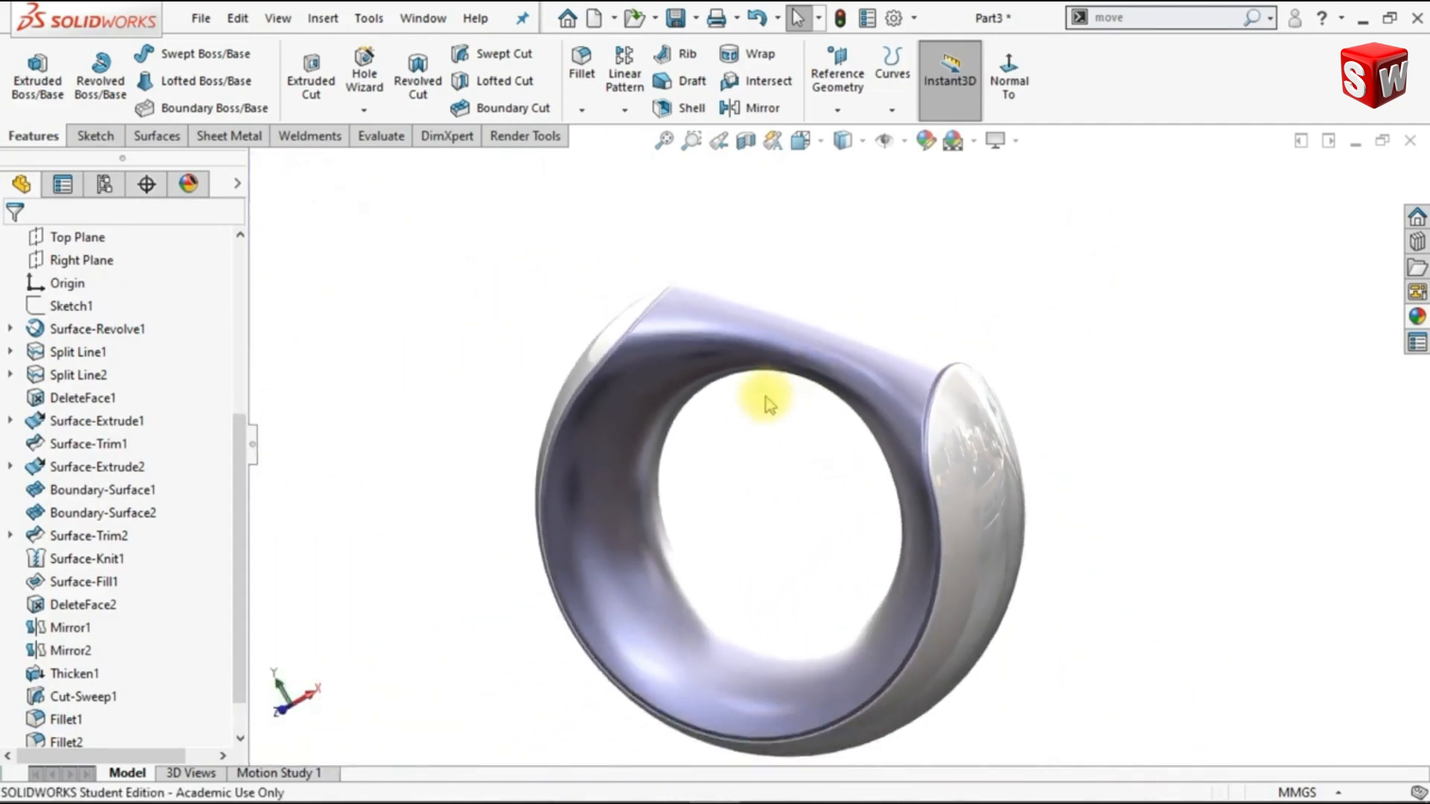
scroll(230, 663, down, 1)
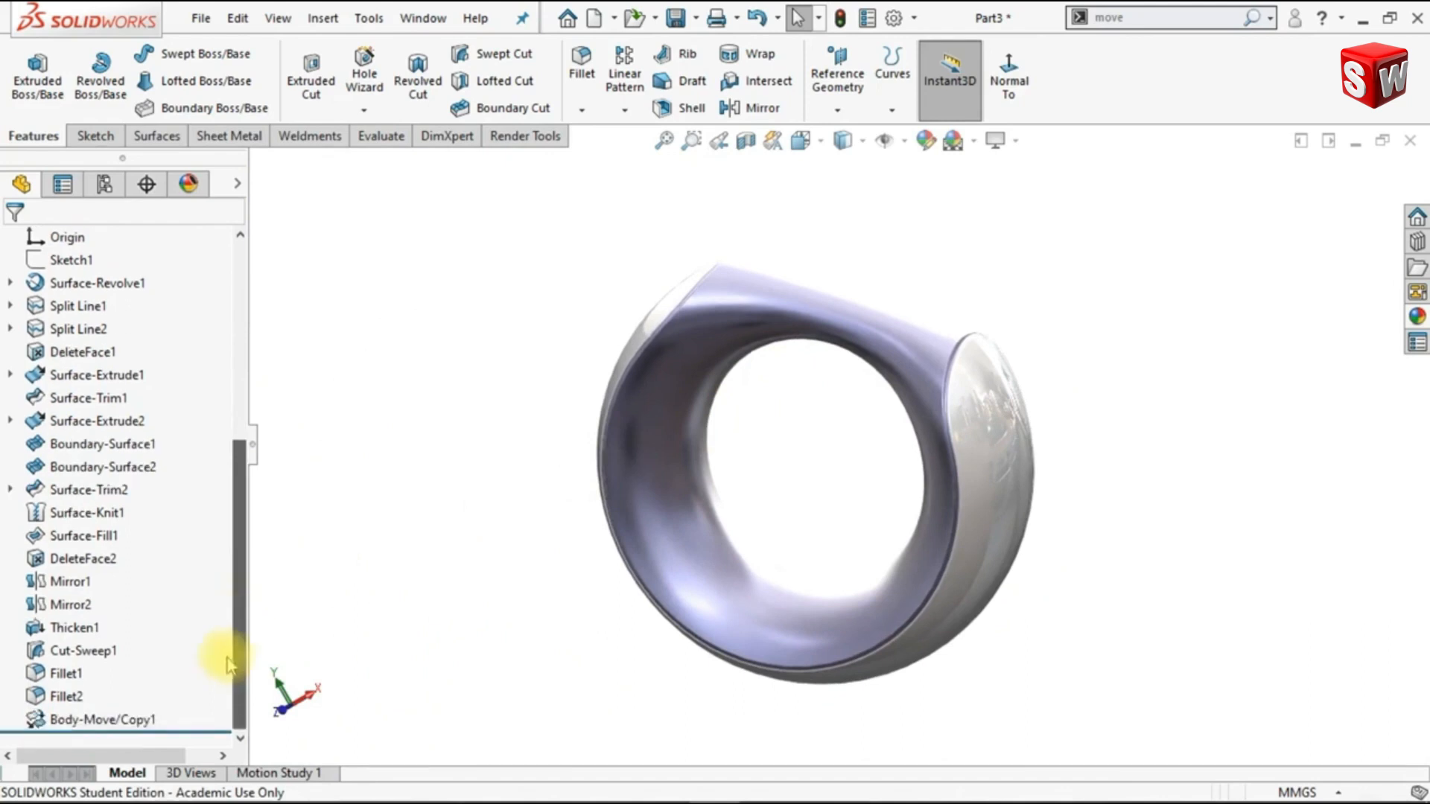
Apply the matte rubber appearance to the Cut-Sweep1 groove feature and accept it
right_click(89, 651)
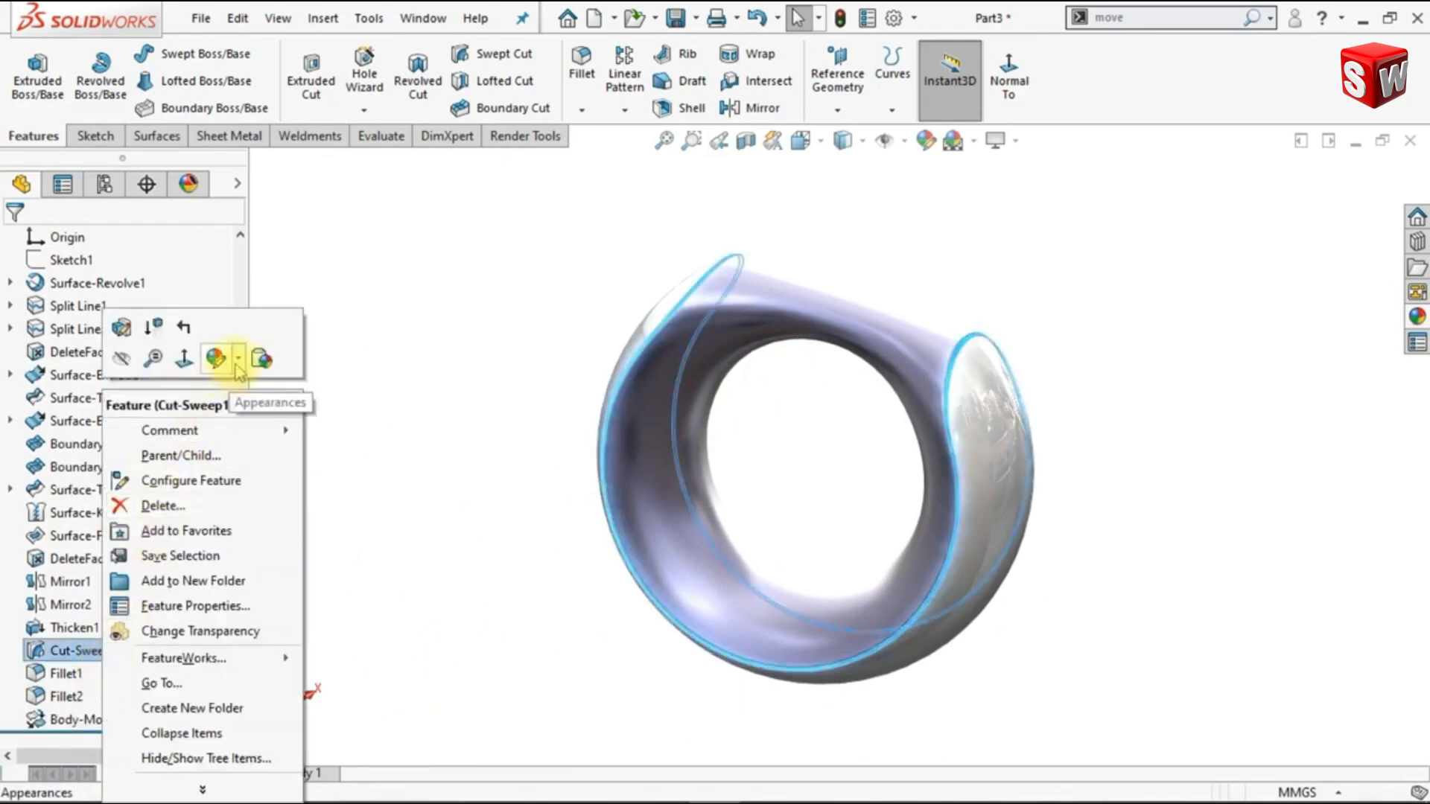
click(237, 361)
click(268, 406)
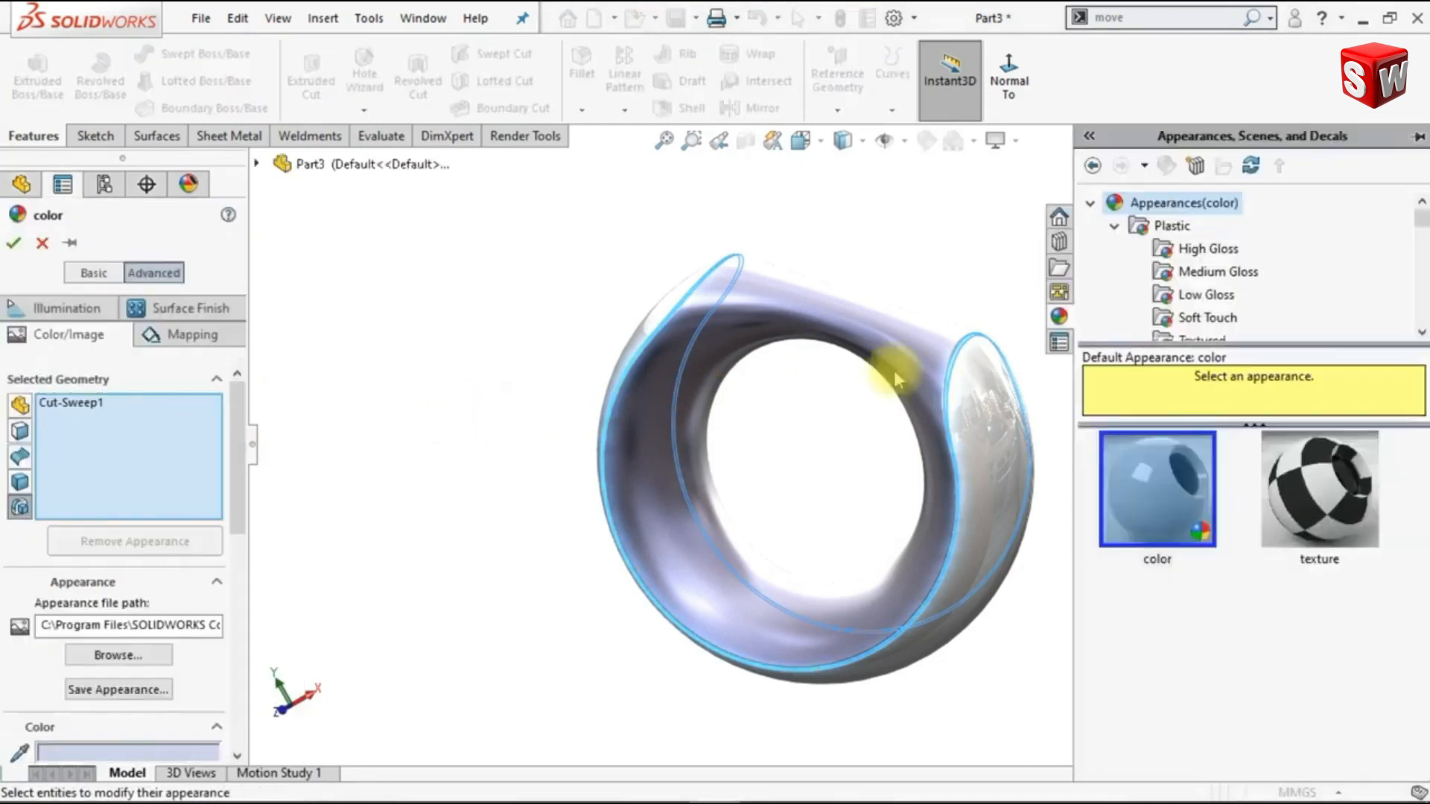
click(1115, 226)
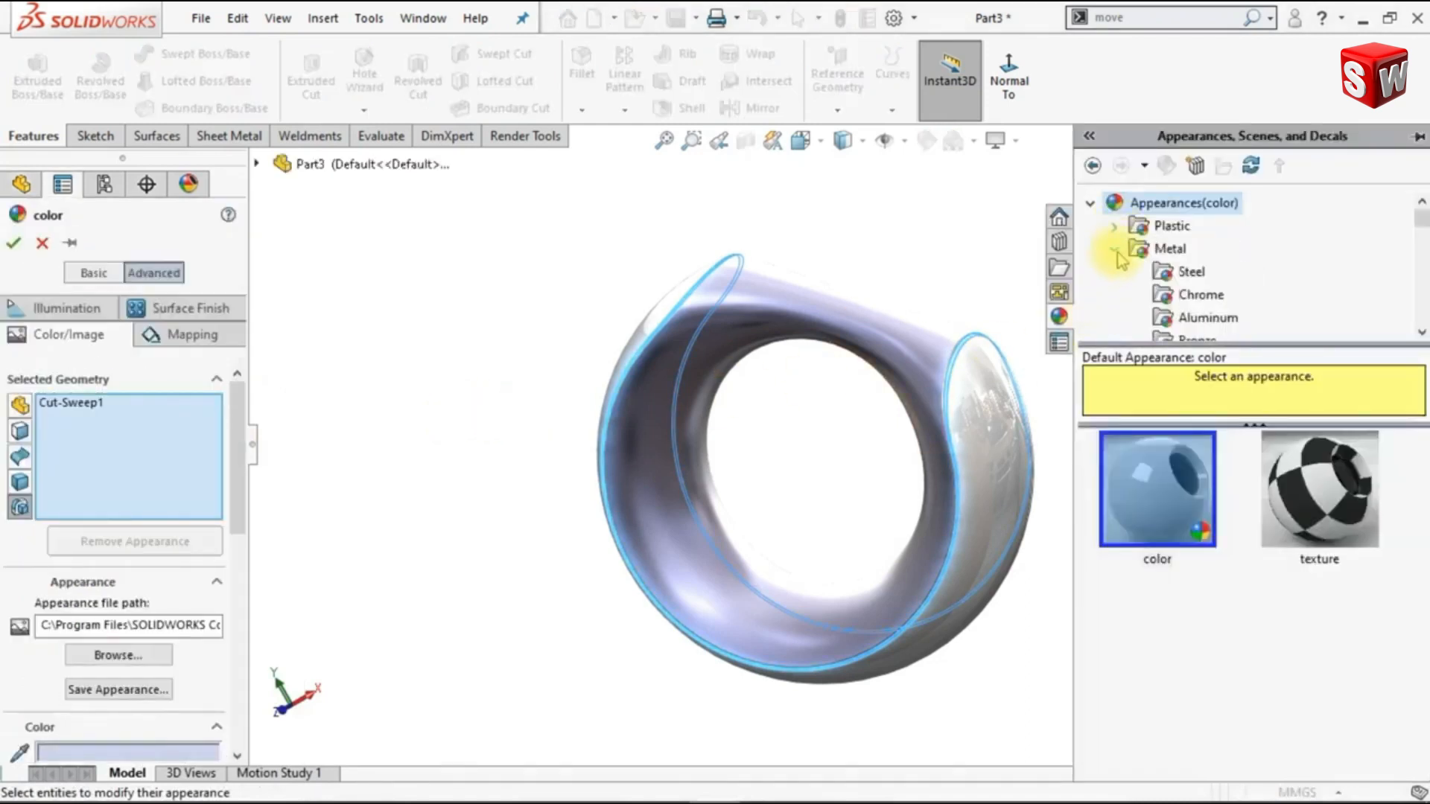
click(1114, 249)
click(1114, 294)
click(1173, 325)
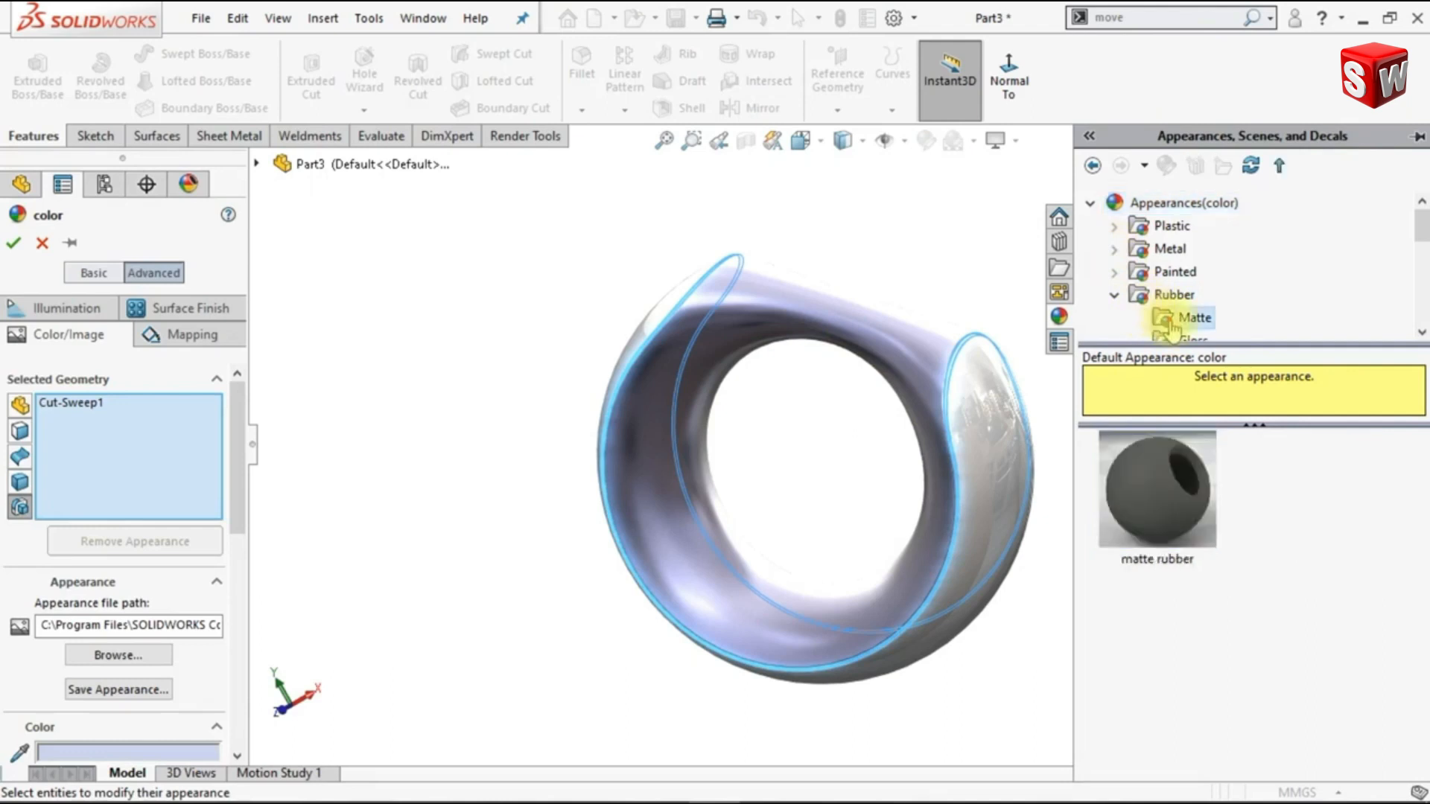
click(1168, 481)
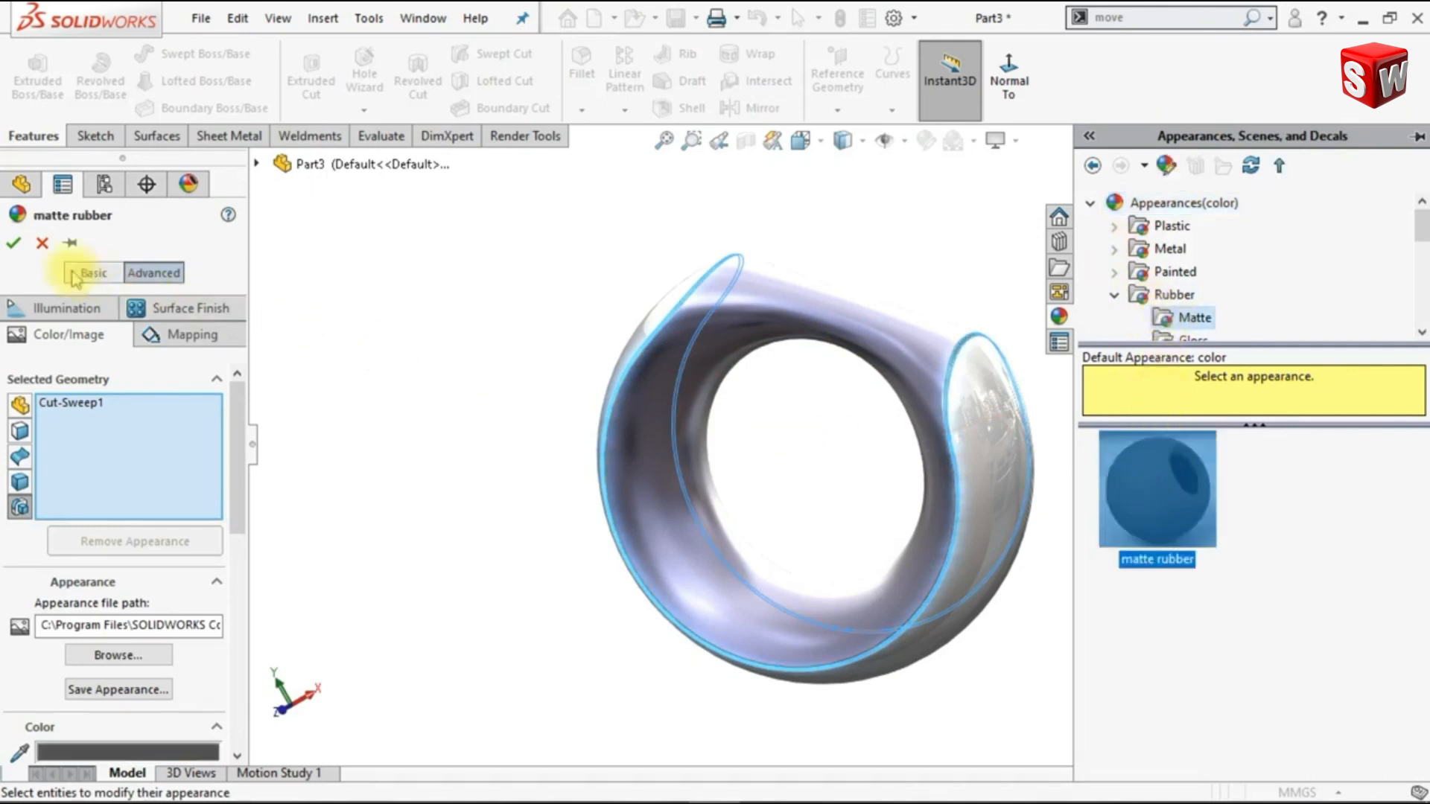
click(14, 242)
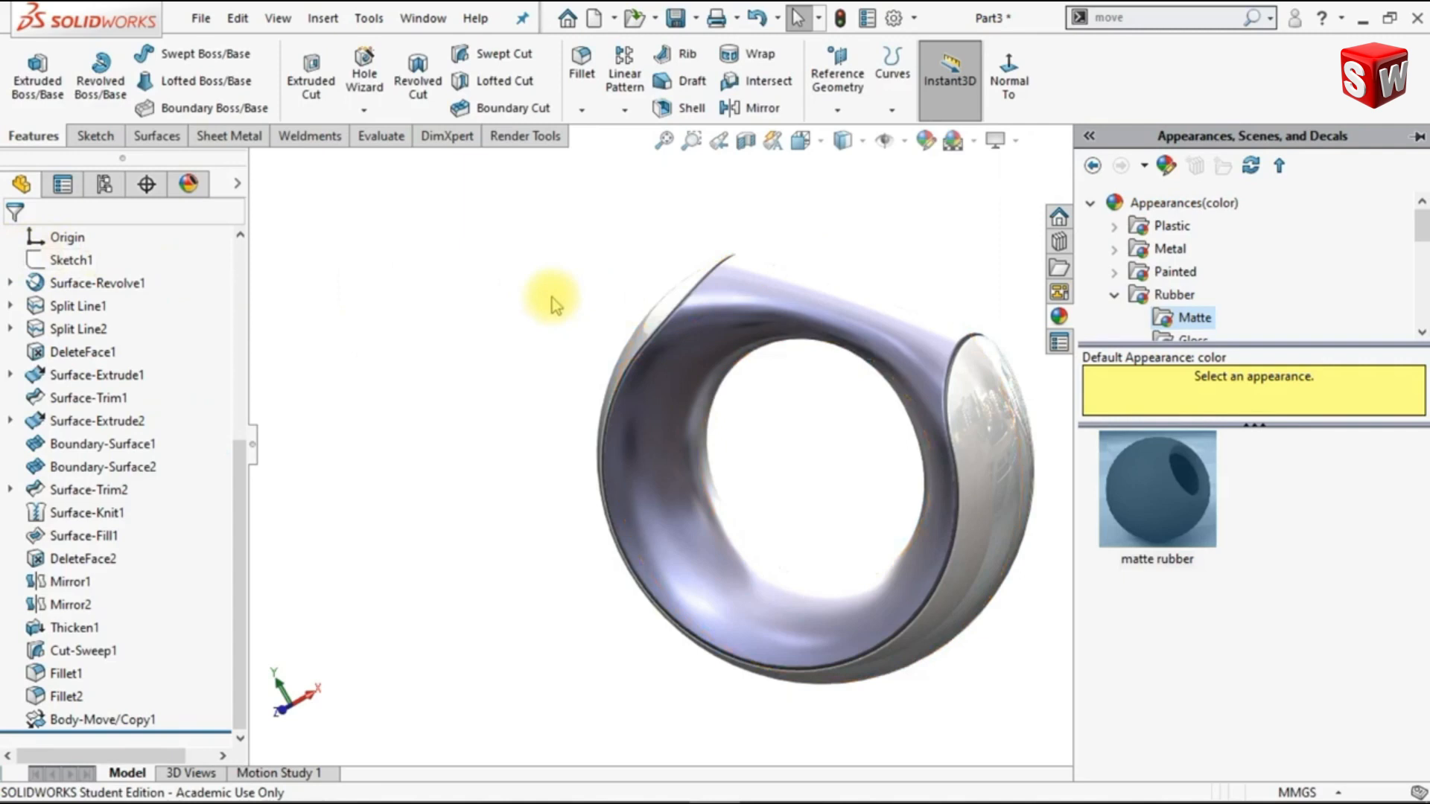
Apply the Backdrop - Studio Room 2 basic scene to the model
scroll(727, 319, down, 6)
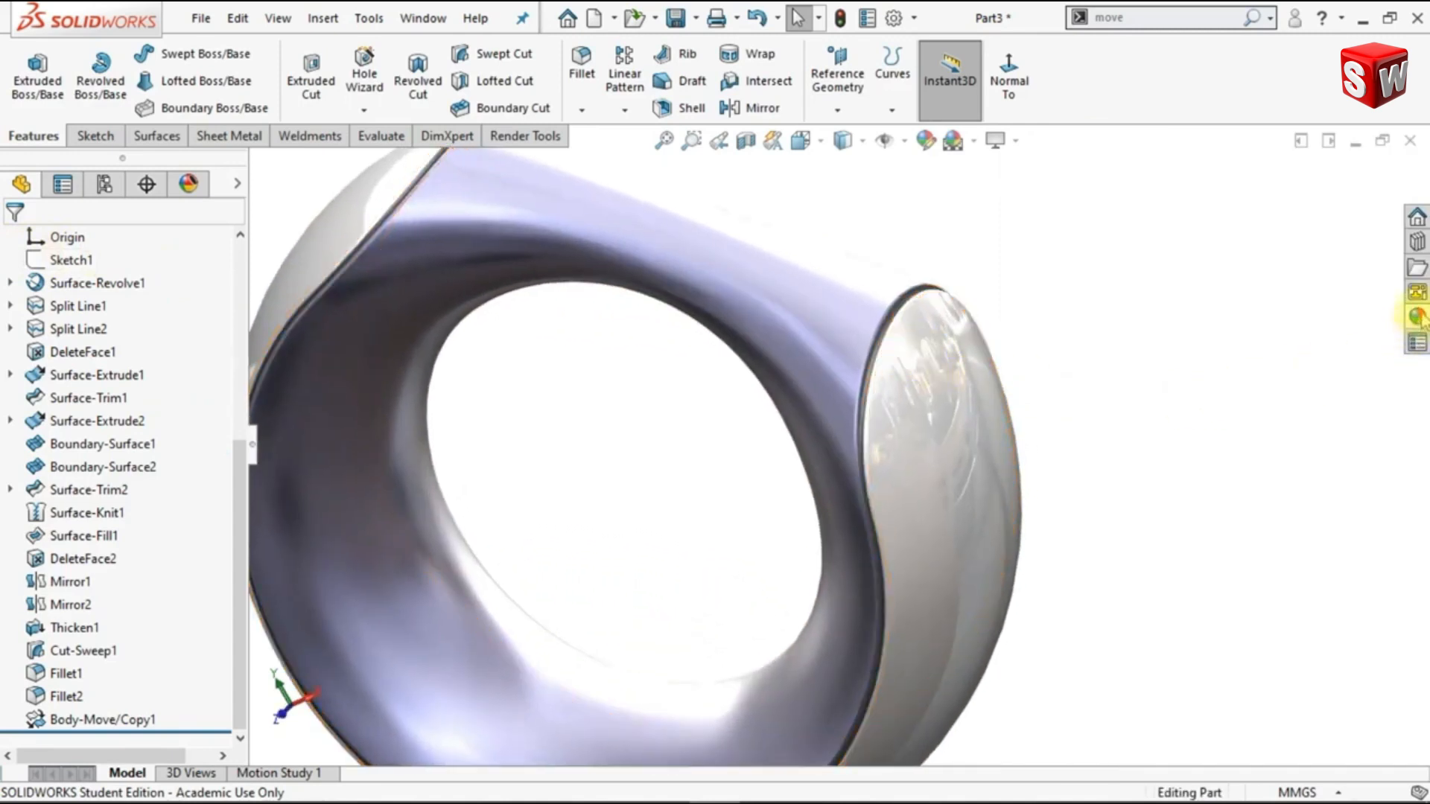
click(1417, 316)
click(1090, 204)
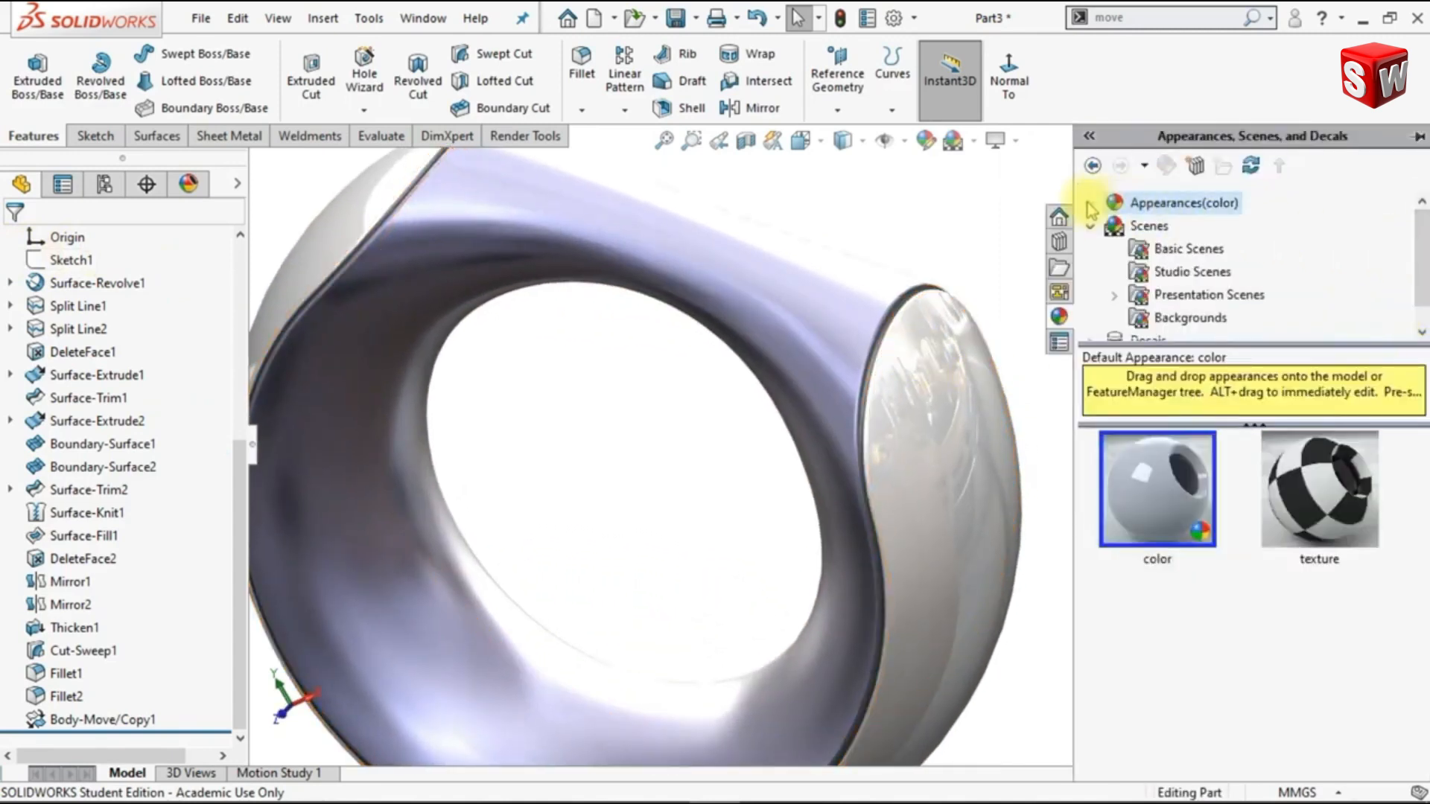
click(1143, 249)
drag(1419, 469, 1385, 747)
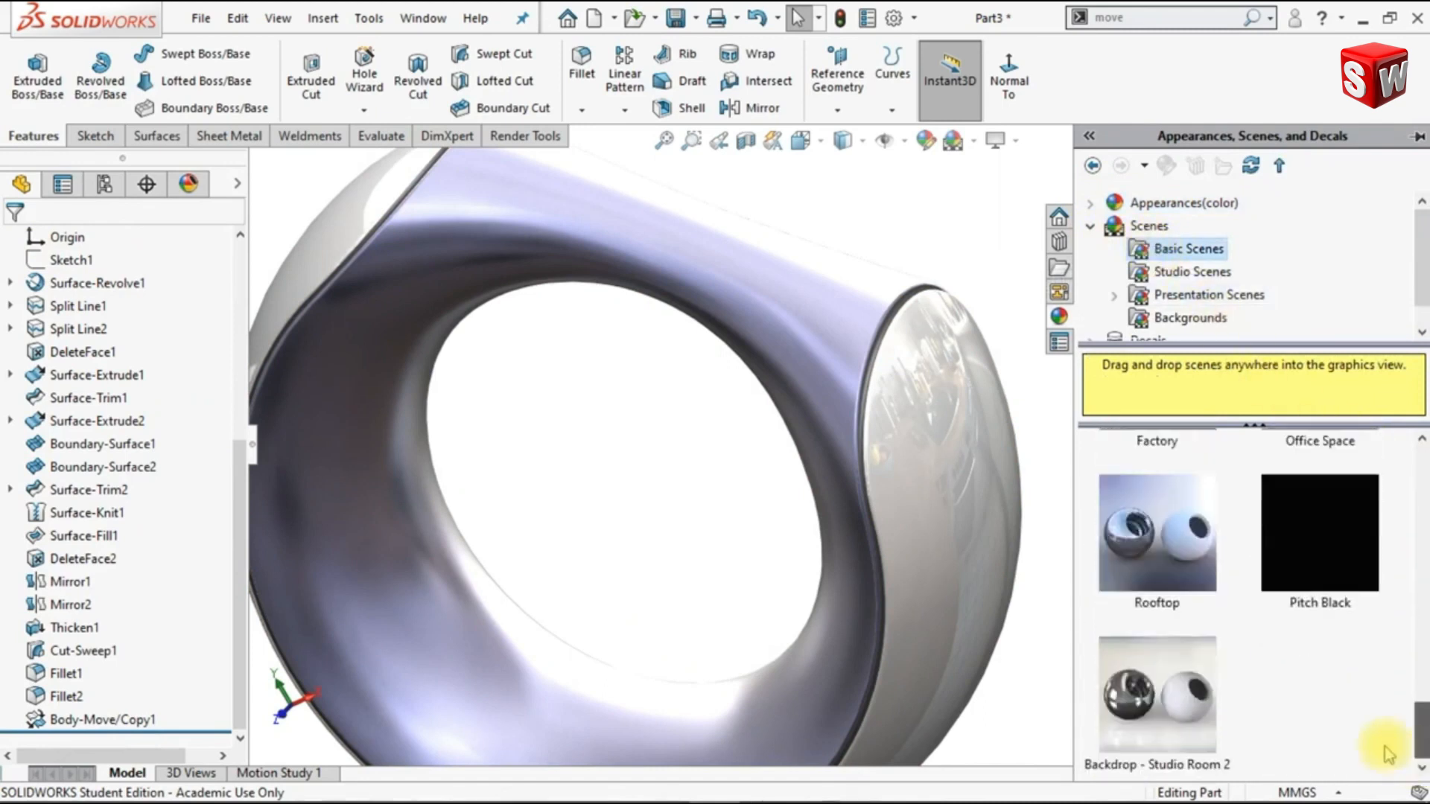
click(1160, 696)
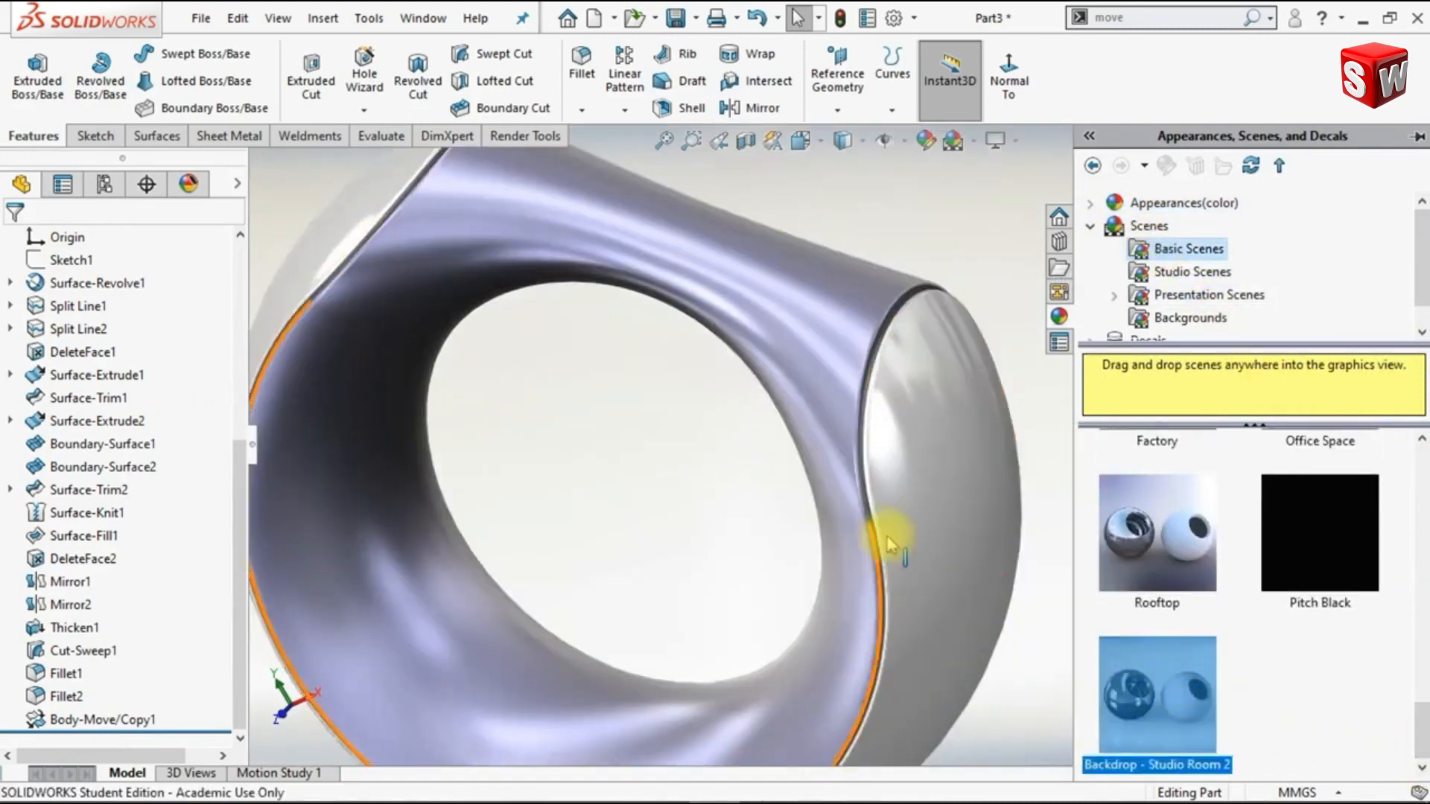
click(997, 290)
scroll(1047, 280, up, 5)
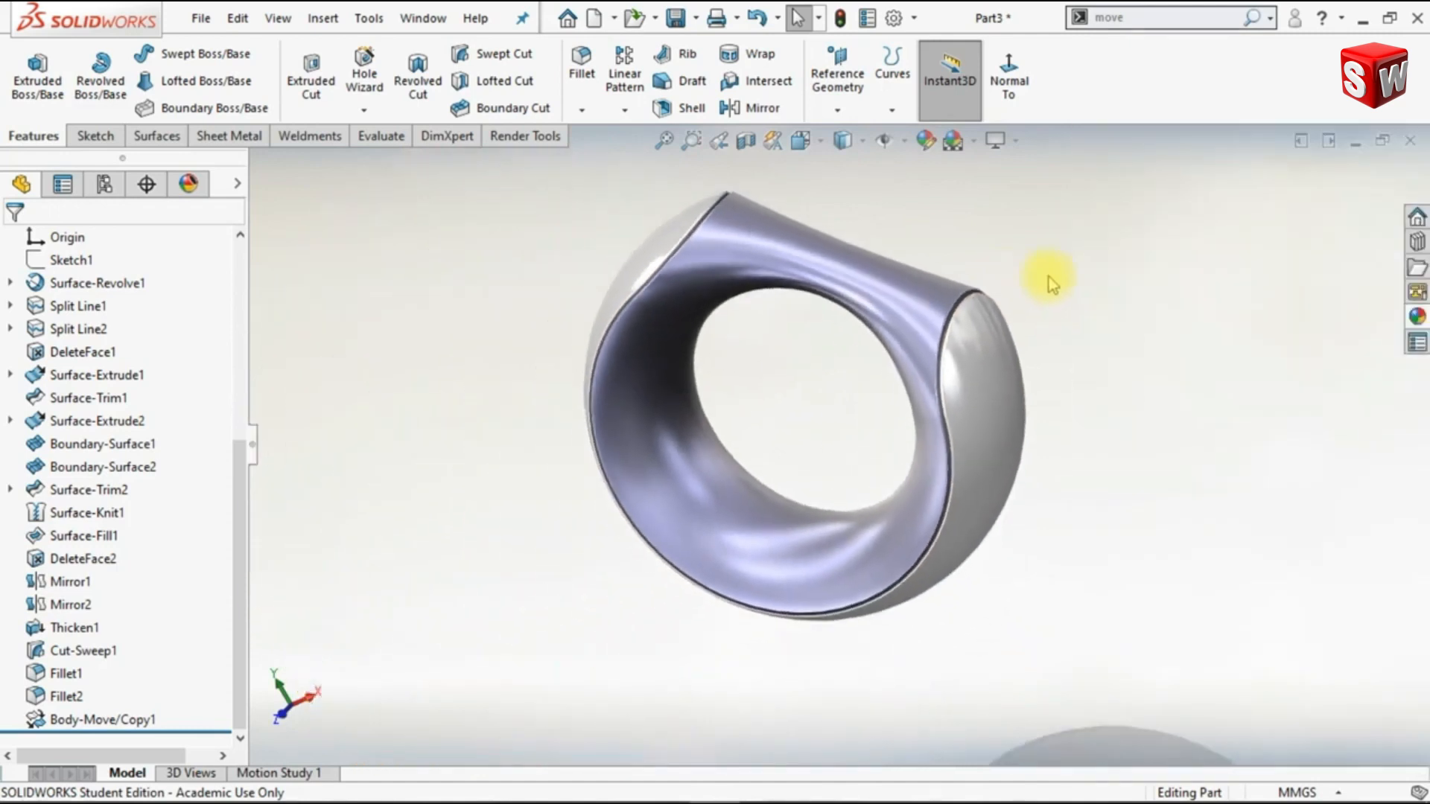
Turn on shadows in shaded mode for the ring display
click(1014, 142)
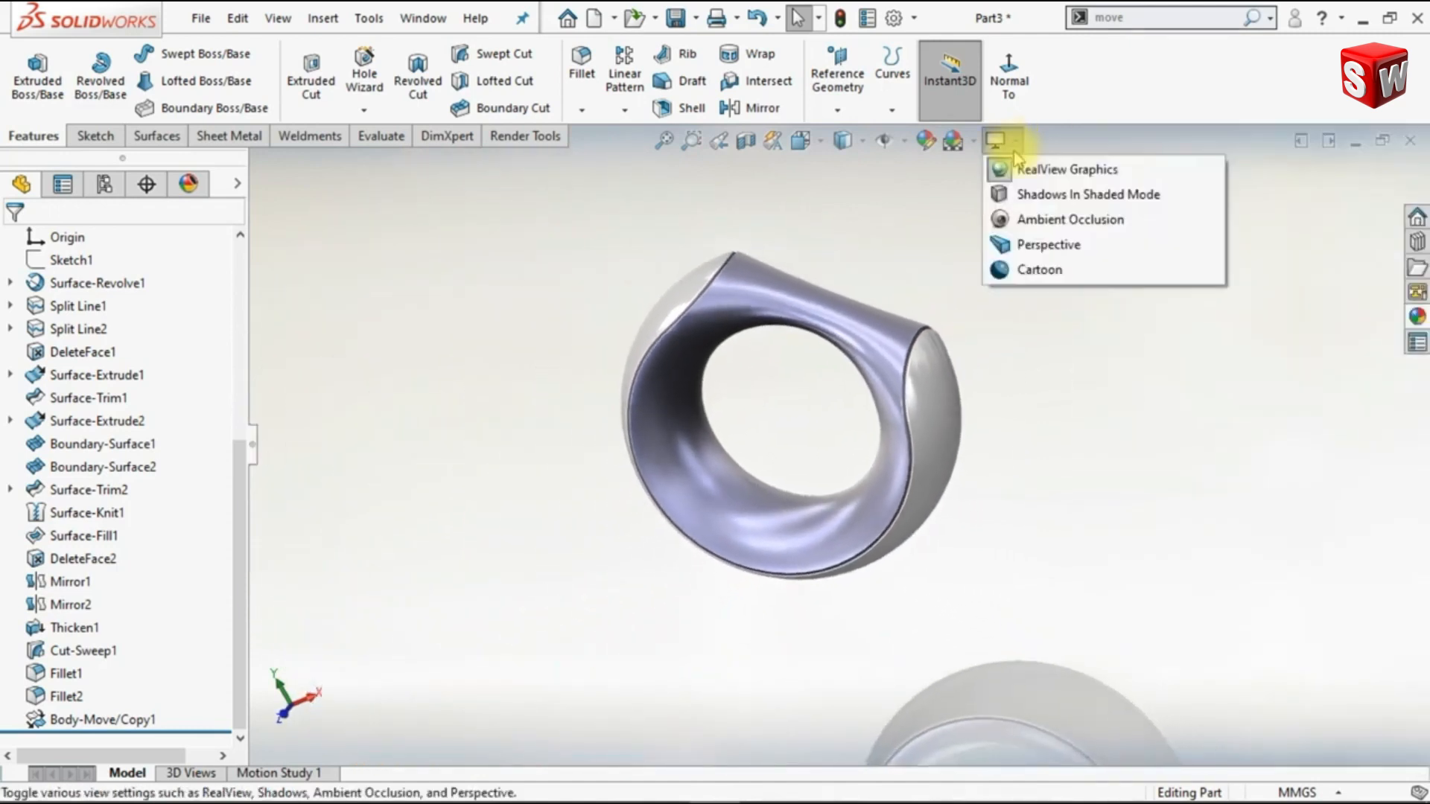
click(1022, 195)
mouse_move(1037, 335)
middle_down()
mouse_move(1028, 345)
mouse_move(991, 325)
middle_up()
Edit the scene and offset its floor to the ring's geometry
click(543, 140)
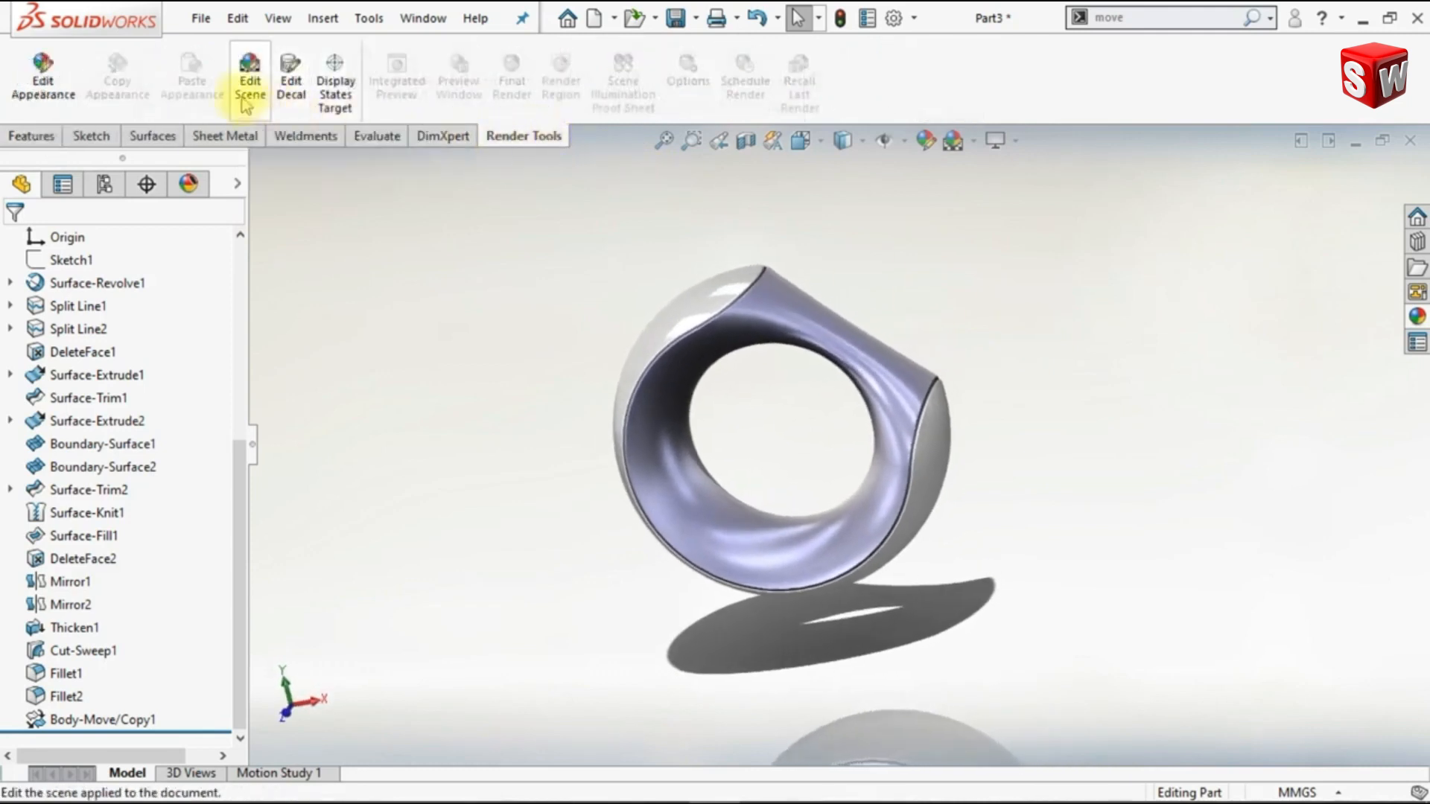
drag(230, 446, 222, 596)
click(170, 573)
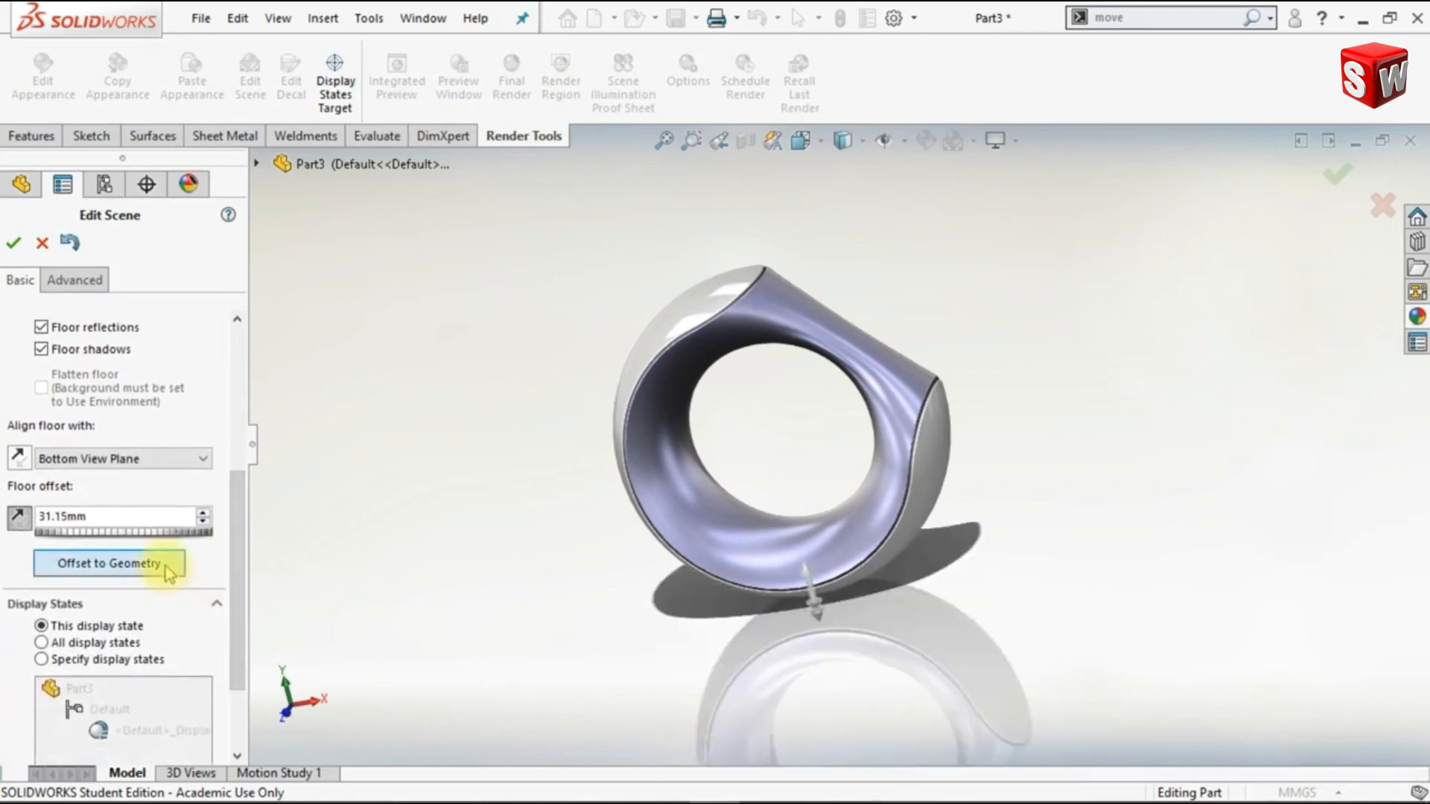
Change the scene background from an image to a plain white color, keep that background, and accept the scene
drag(244, 542, 231, 377)
click(175, 350)
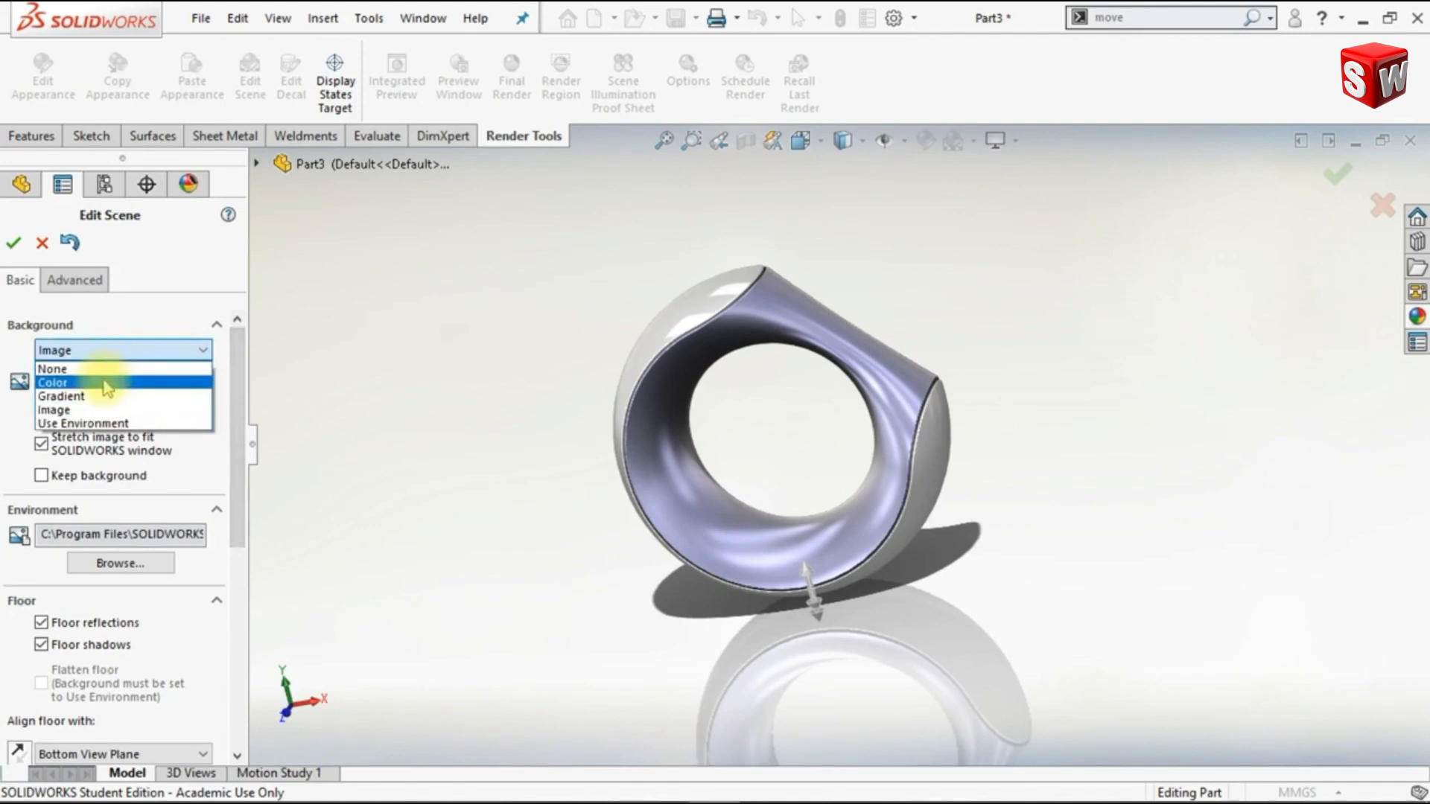
click(108, 384)
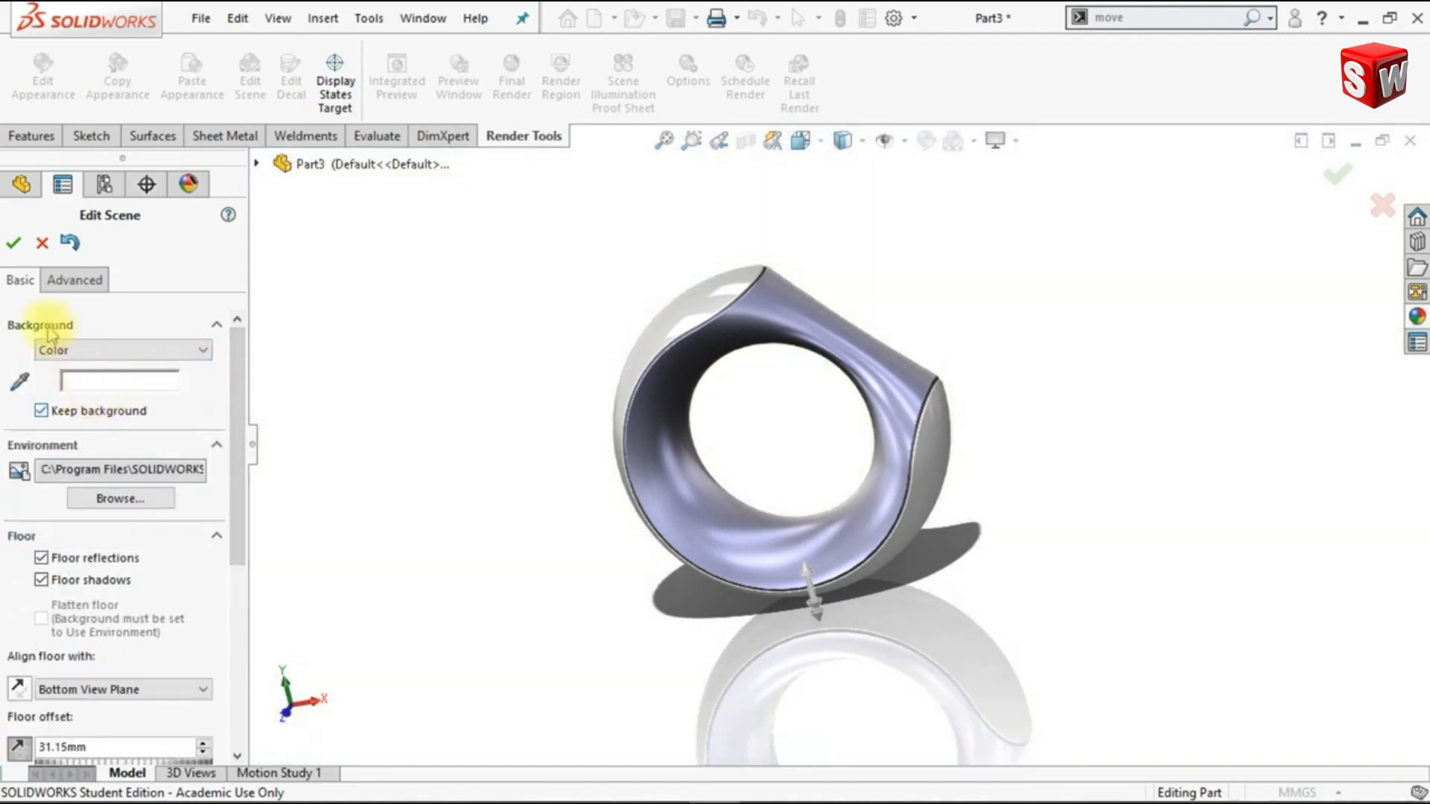
click(13, 244)
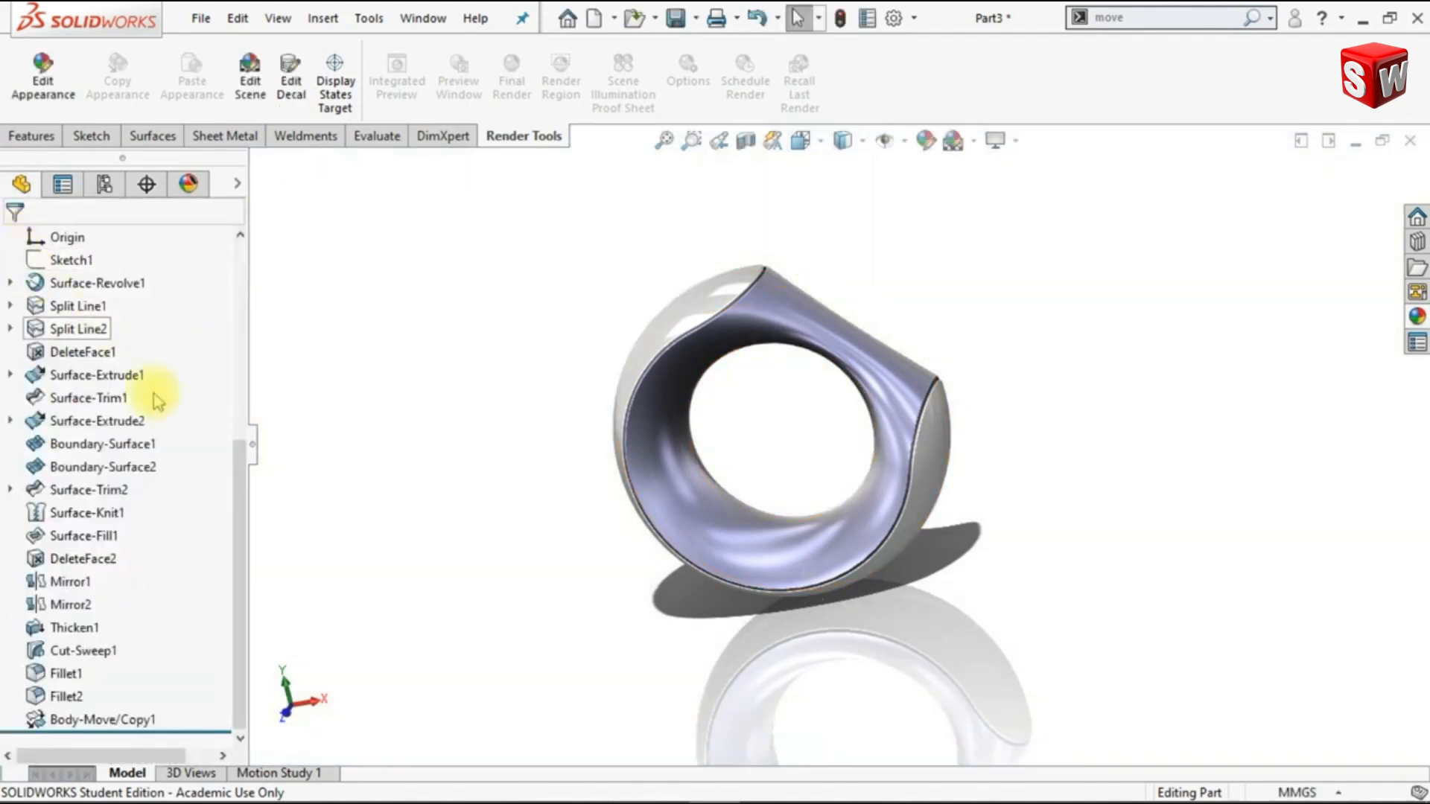
Hide the feature tree and examine the finished ring from the isometric view and other angles
click(254, 445)
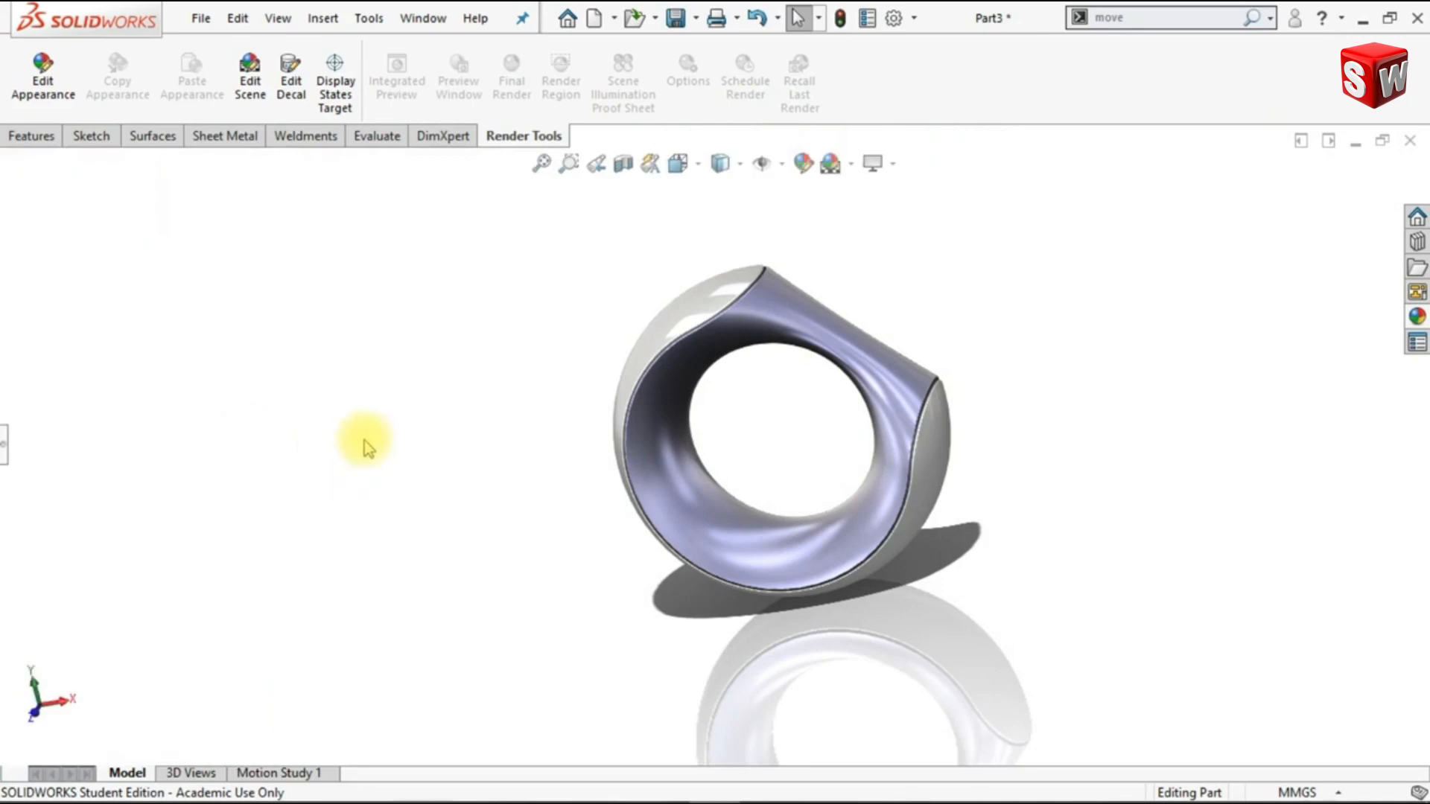
key(ctrl+7)
middle_drag(530, 506, 577, 487)
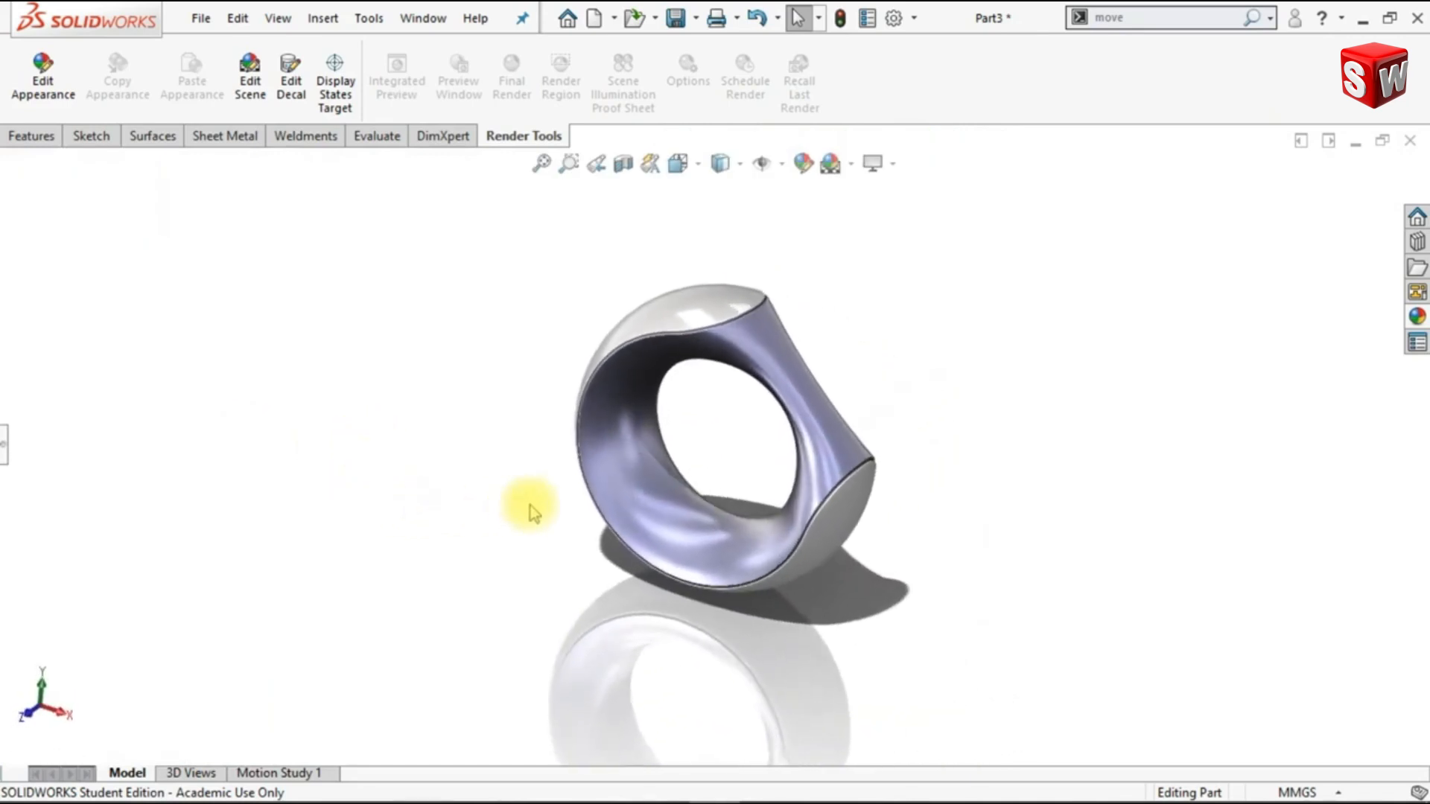
scroll(530, 506, down, 4)
right_click(999, 100)
click(1242, 596)
middle_drag(1140, 501, 1093, 498)
scroll(1126, 500, down, 3)
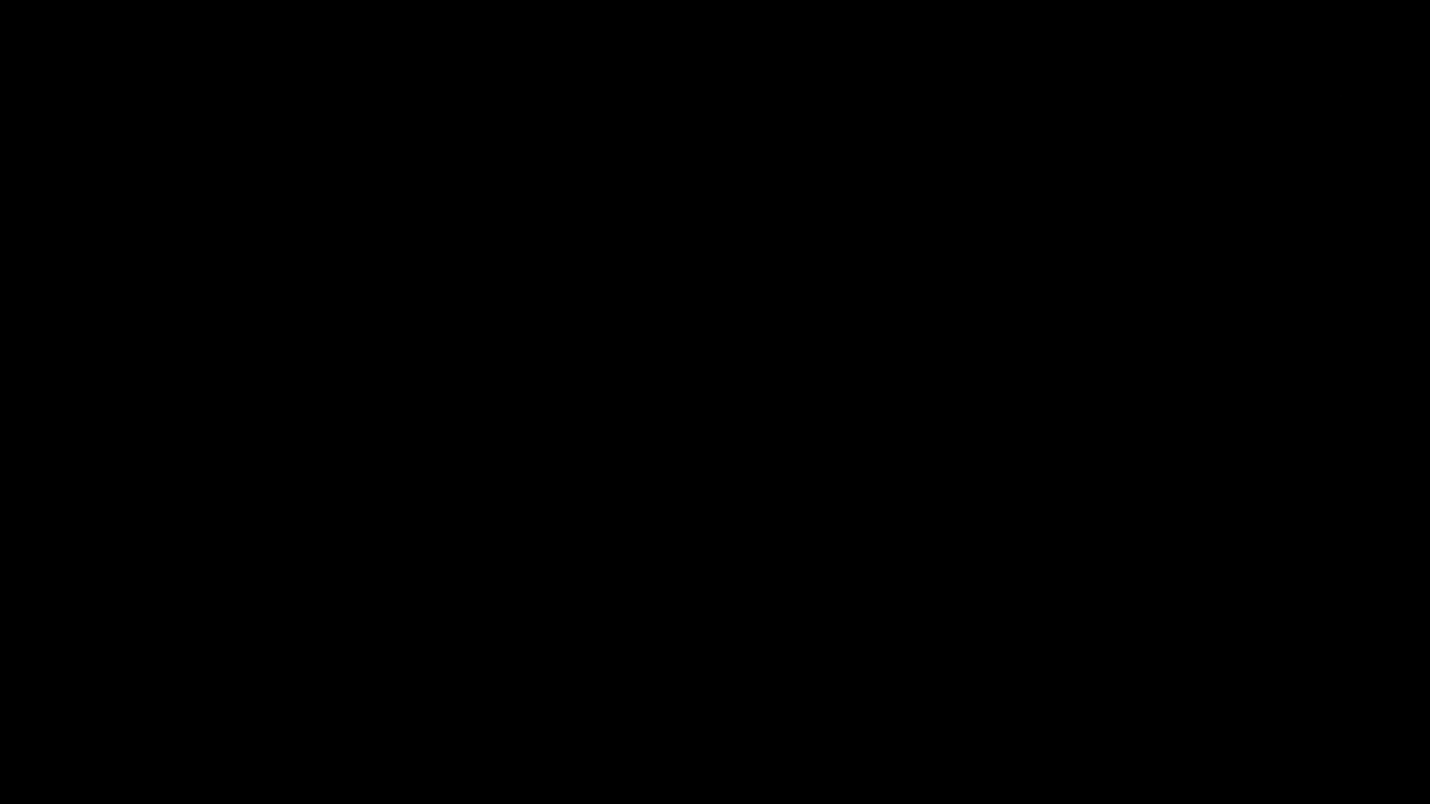